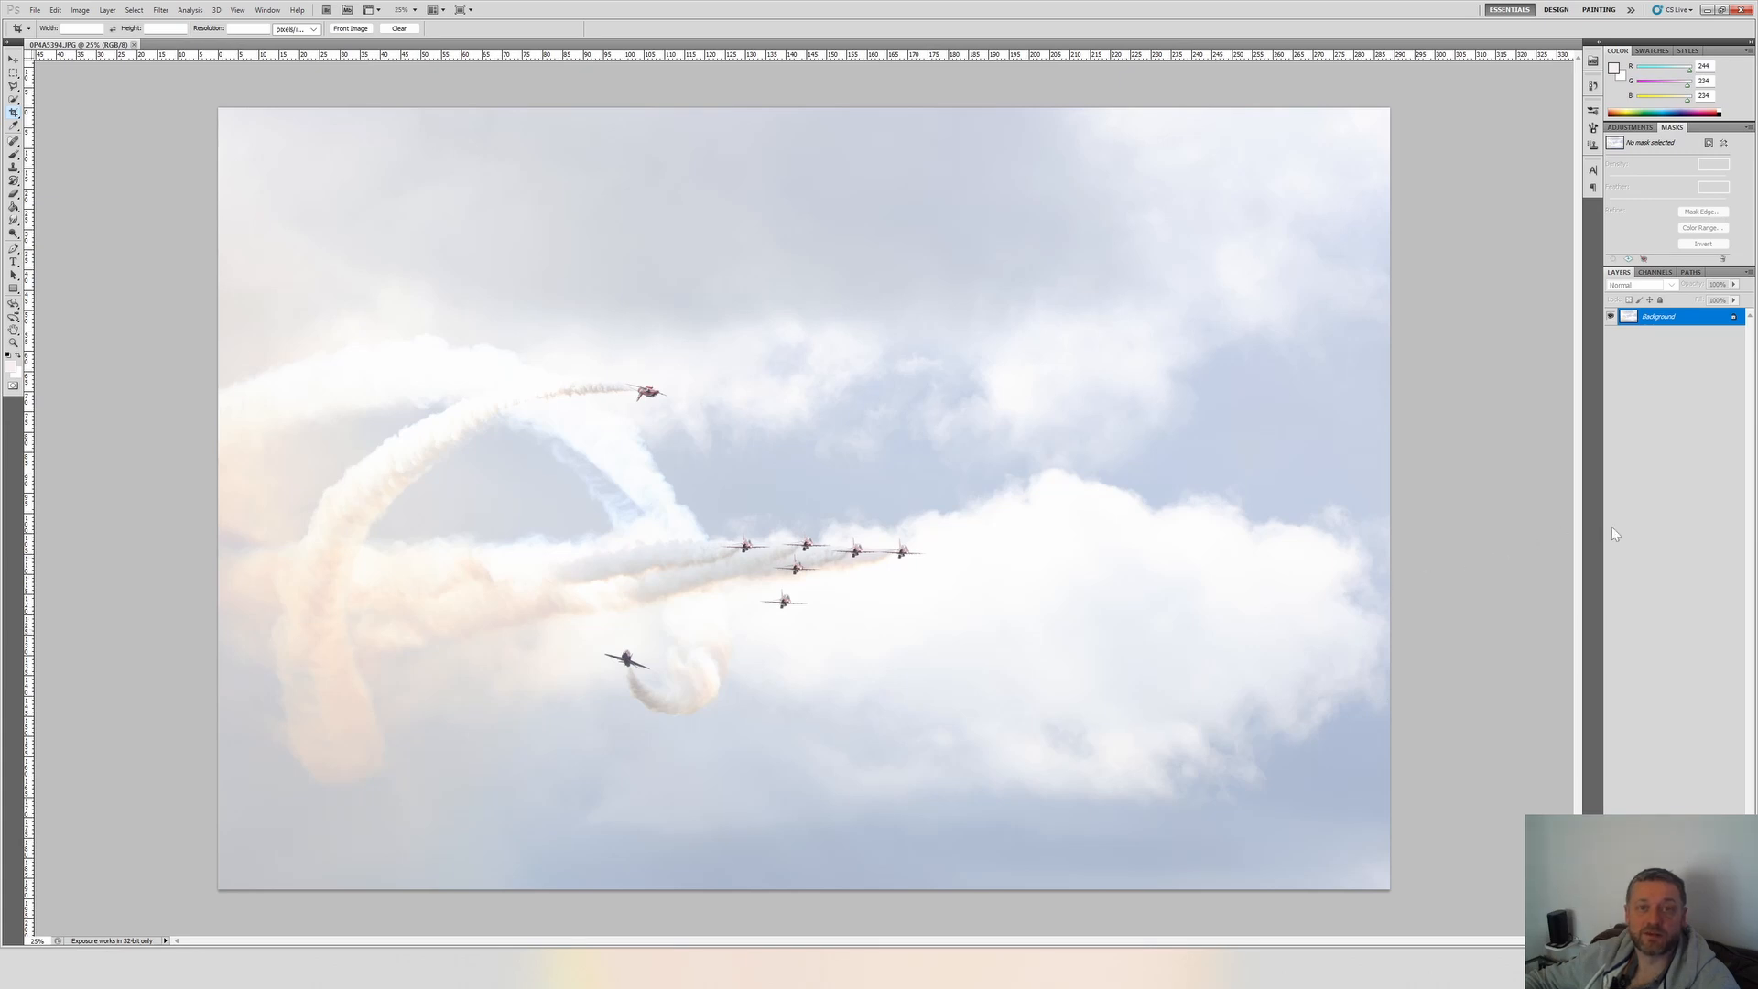
Duplicate the Background layer of the aerobatic display photo, keeping the suggested layer name.
{"action": "right_click", "coordinate": [1646, 317]}
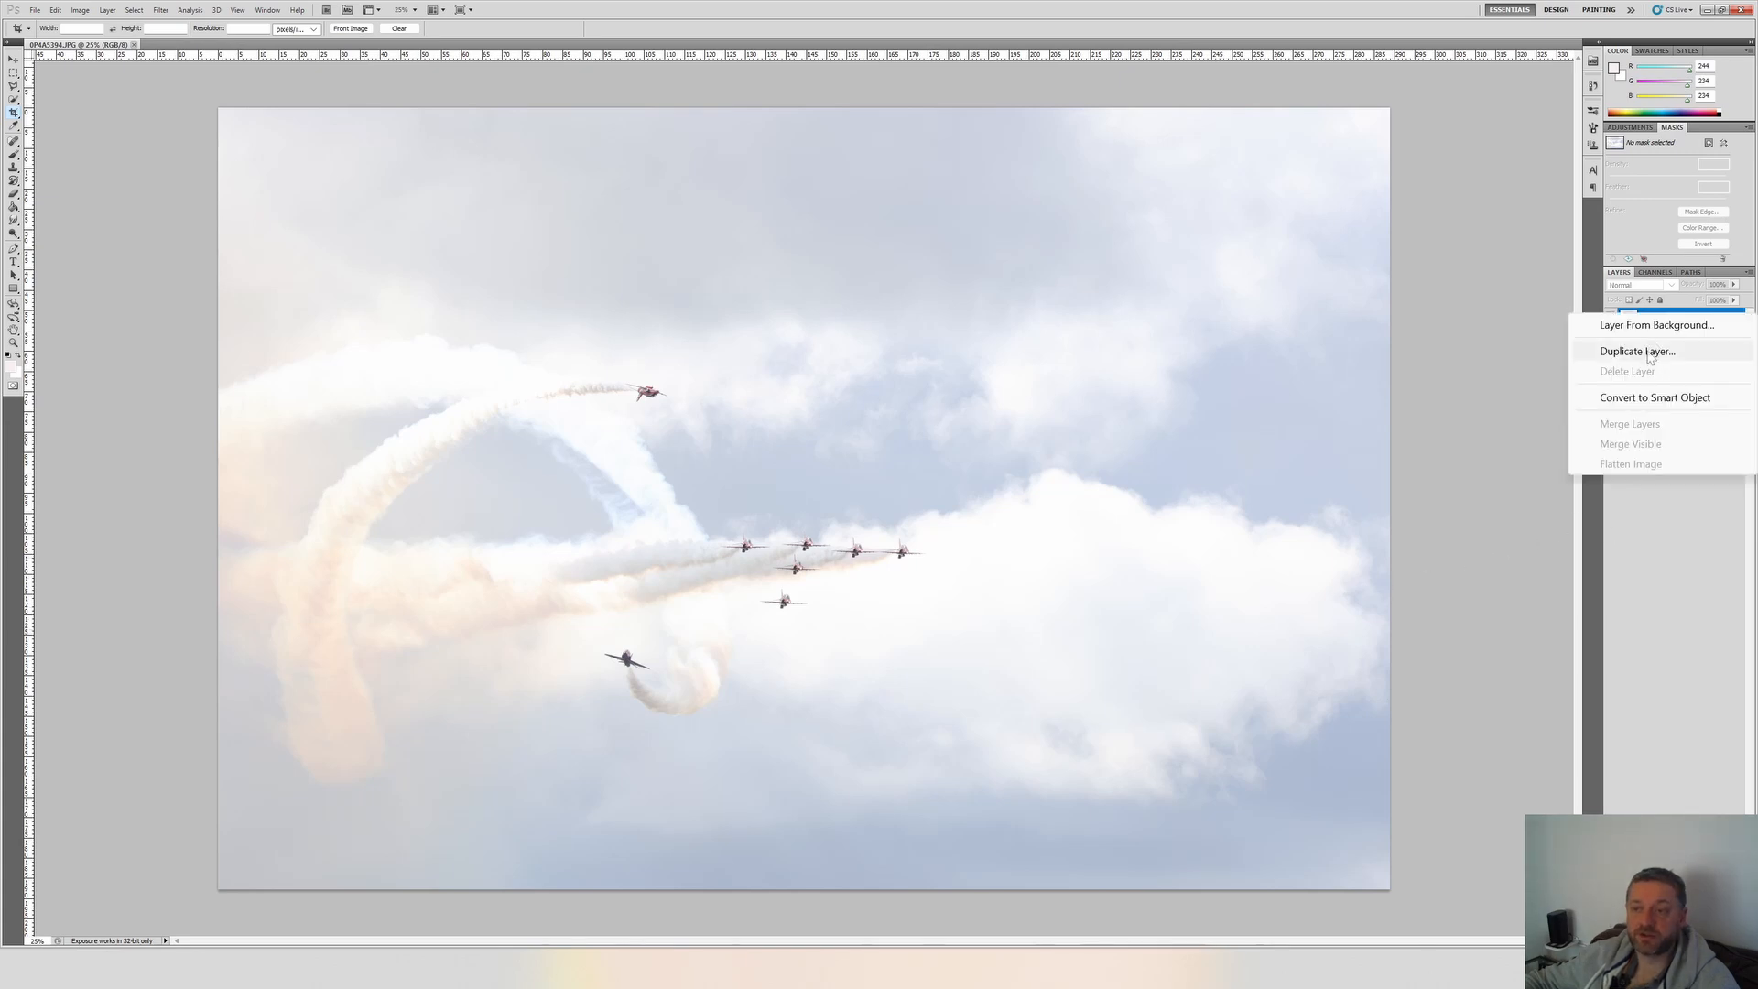
{"action": "left_click", "coordinate": [1646, 352]}
{"action": "key", "text": "Return"}
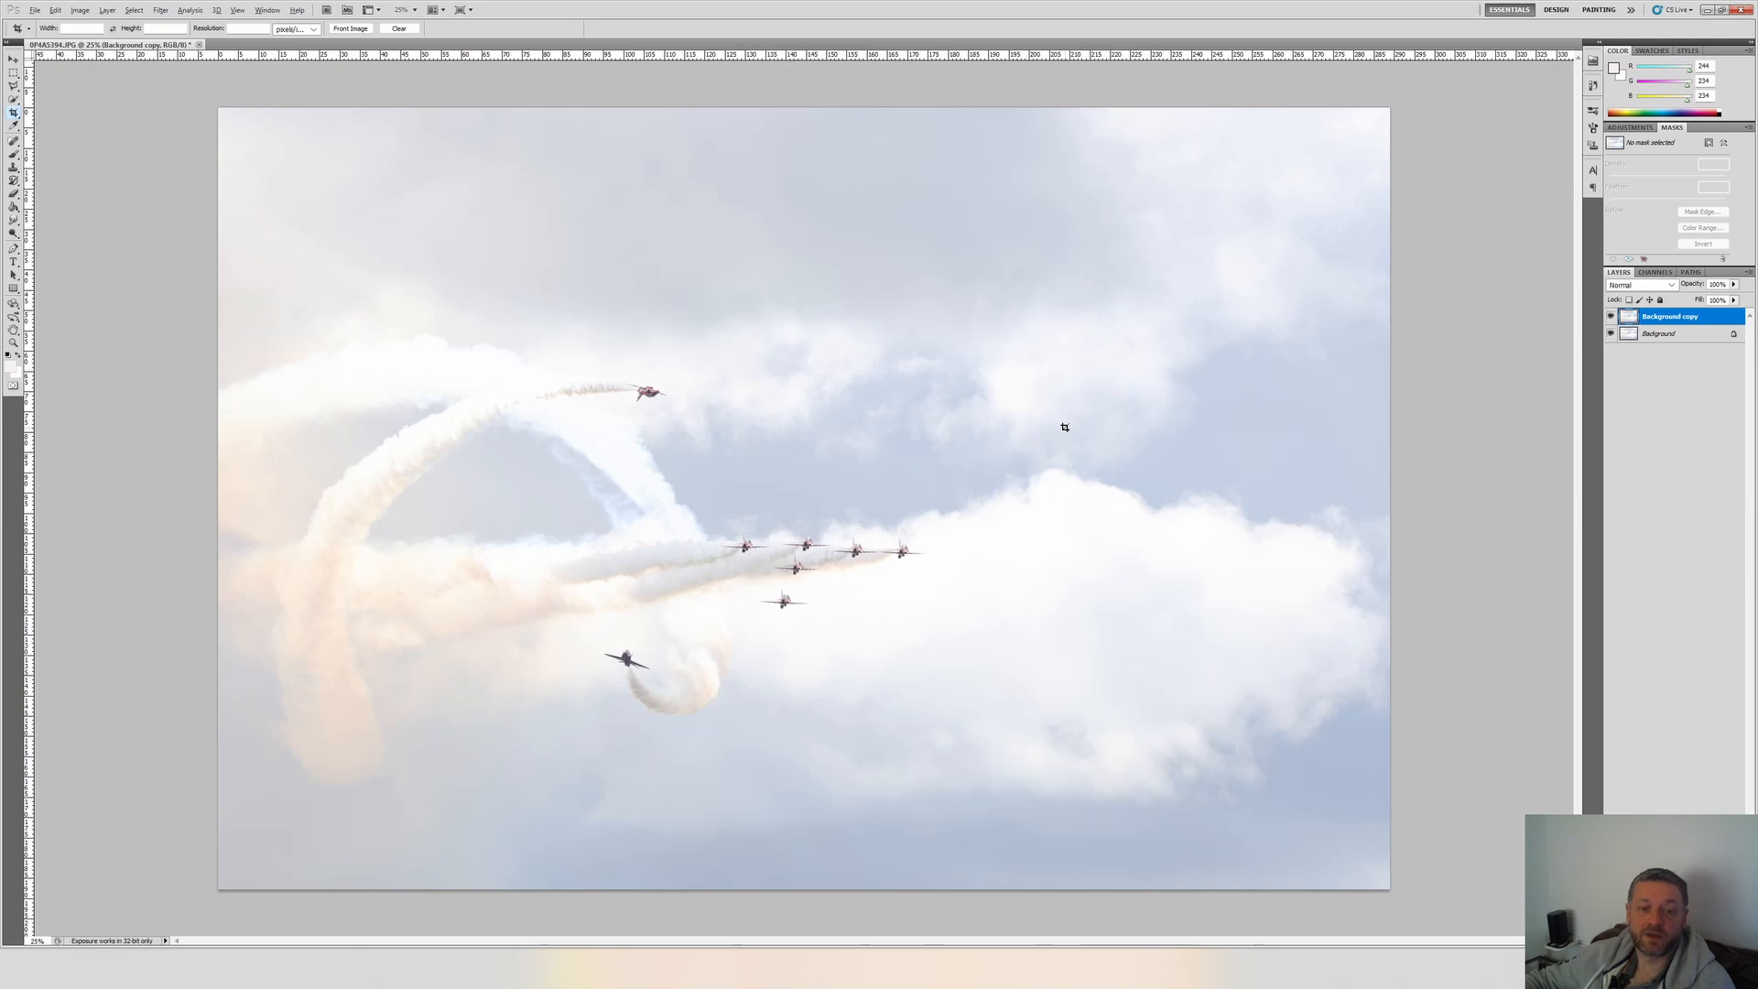
Start a Shadows/Highlights adjustment on the background copy, try different shadow amounts and settle on 1%.
{"action": "key", "text": "alt+i"}
{"action": "key", "text": "j"}
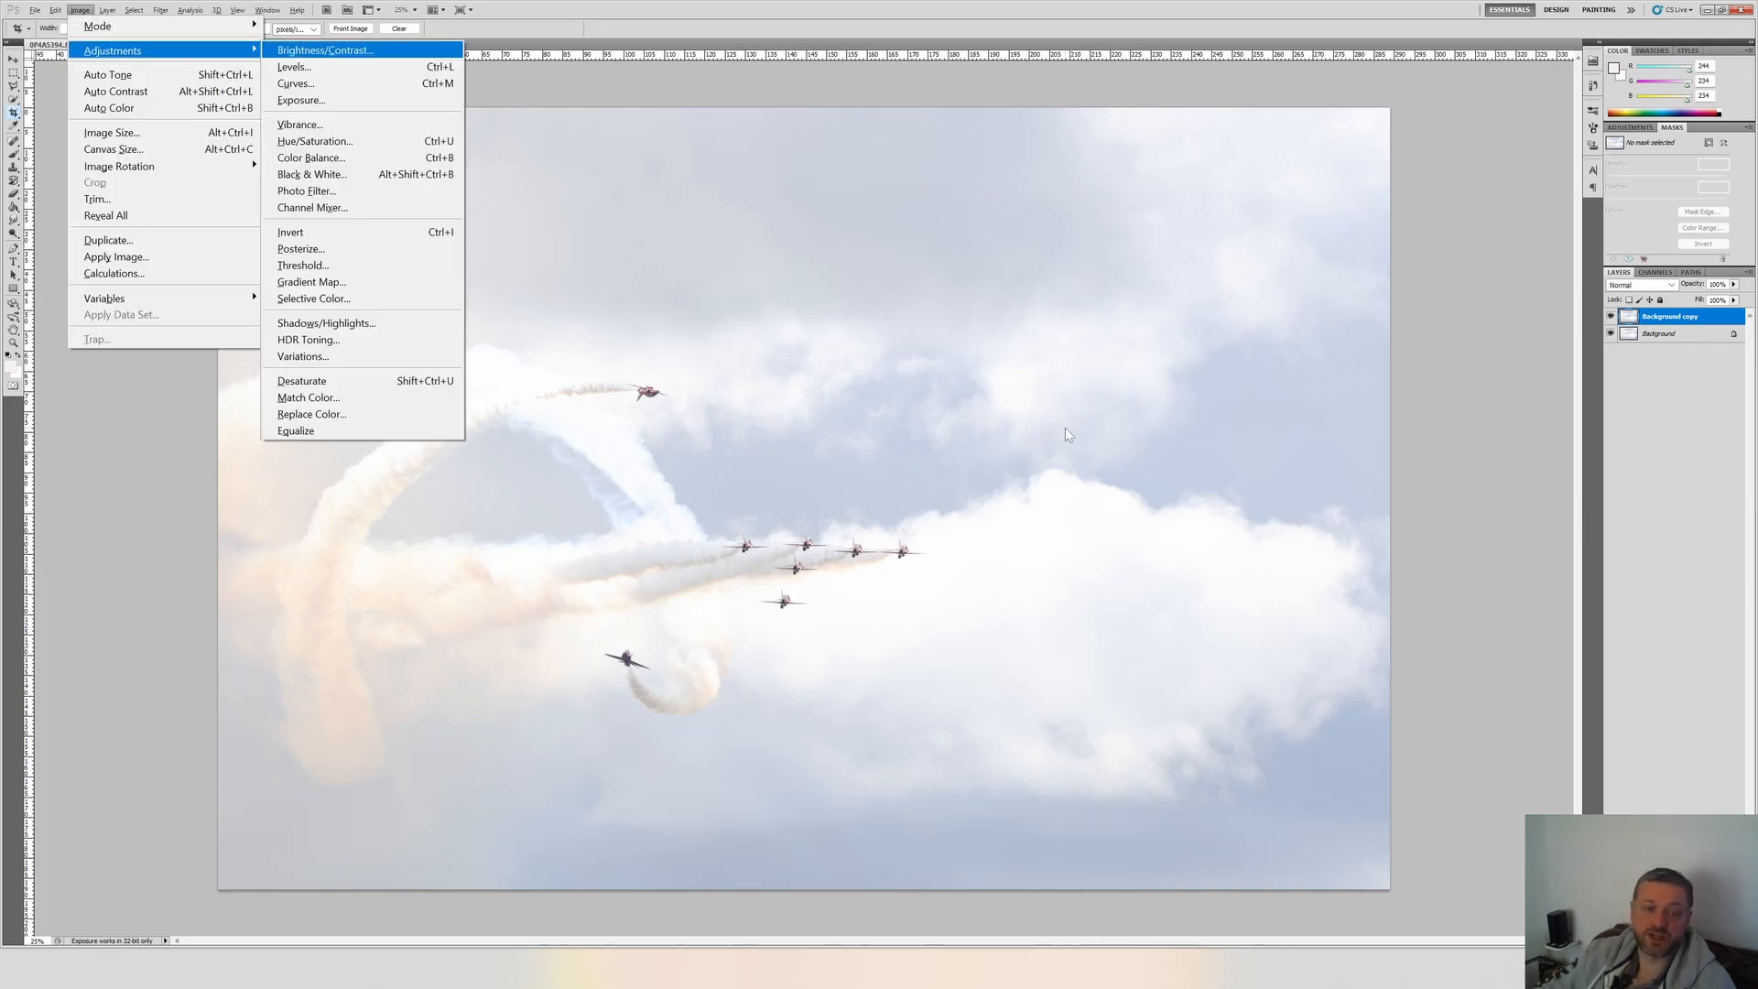
{"action": "key", "text": "q"}
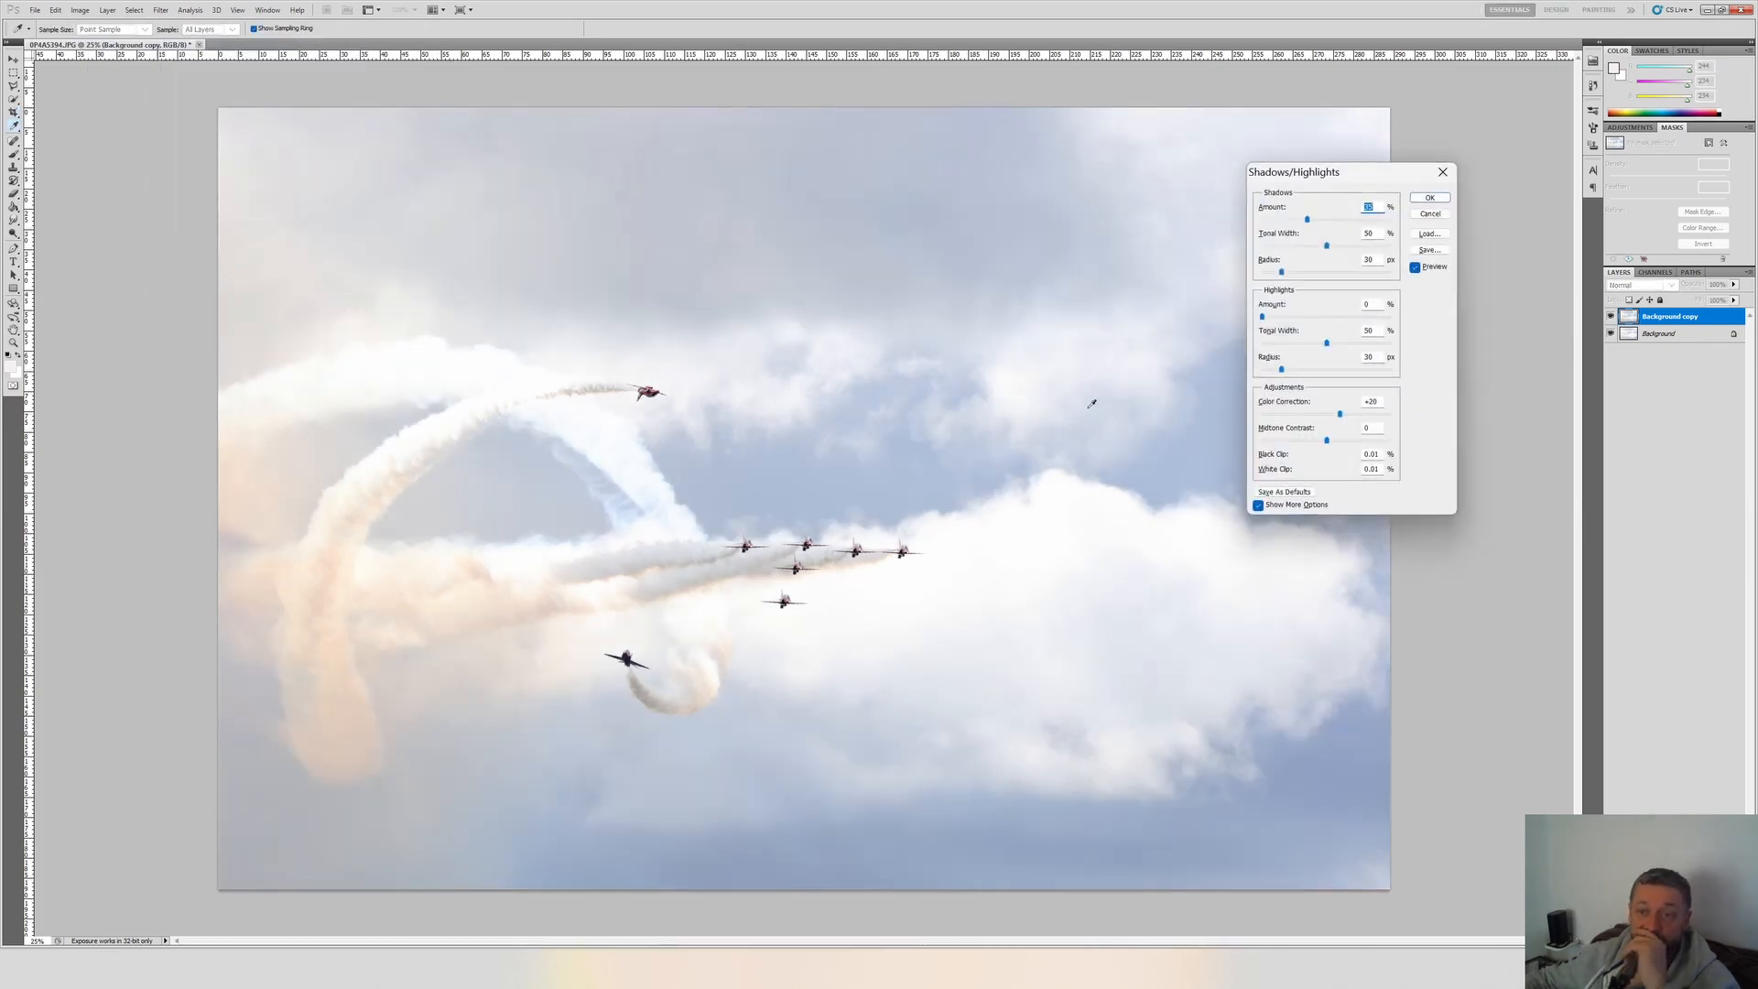
{"action": "left_click_drag", "start_coordinate": [1308, 219], "coordinate": [1220, 230]}
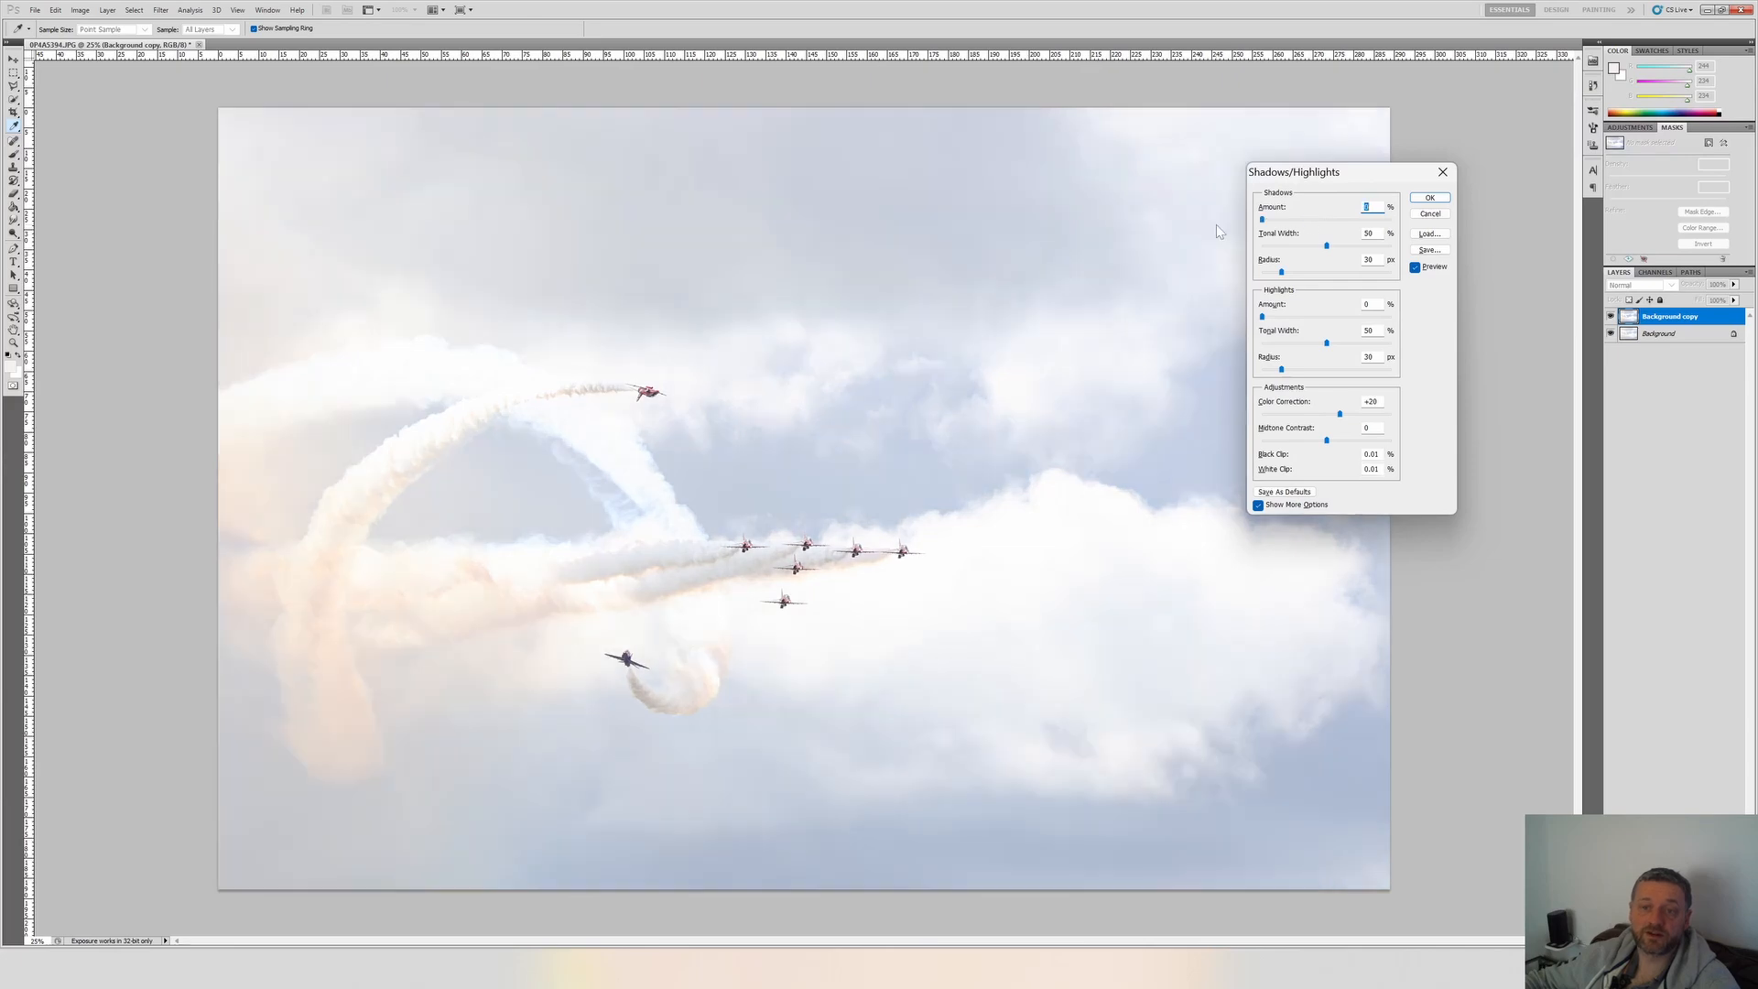
{"action": "left_click", "coordinate": [1262, 316]}
{"action": "left_click", "coordinate": [1368, 207]}
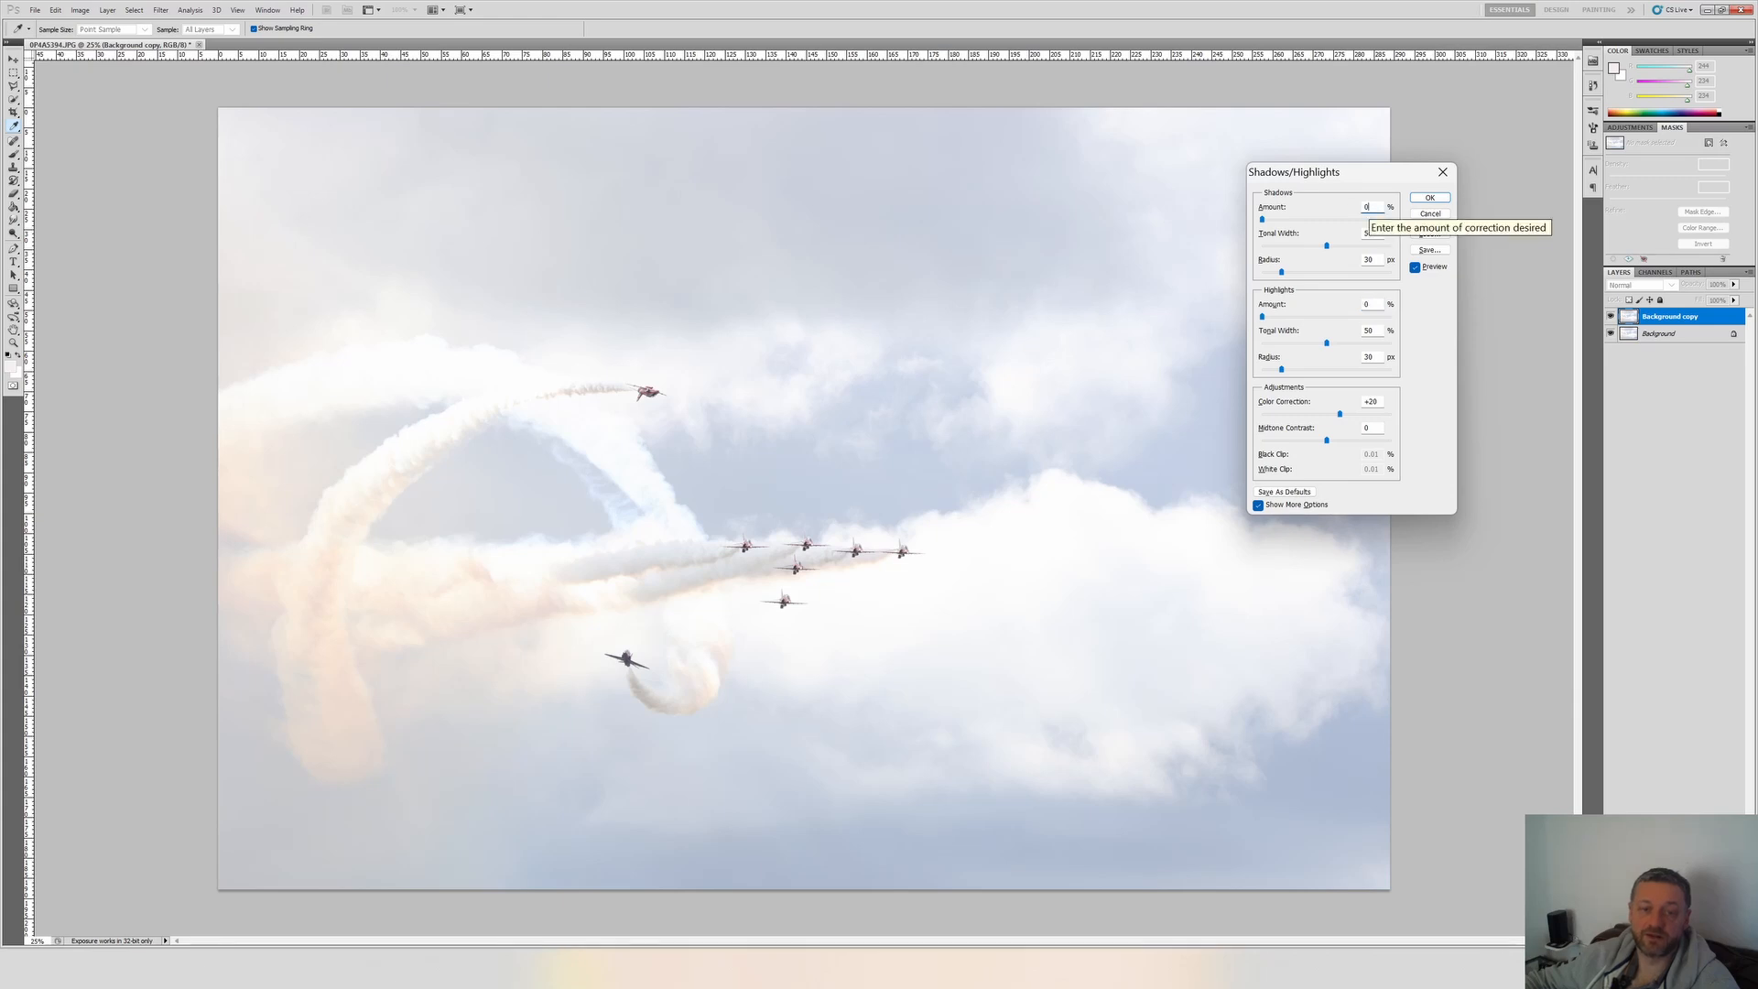
{"action": "key", "text": "Up"}
{"action": "key", "text": "Up"}
{"action": "key", "text": "Up"}
{"action": "key", "text": "Up"}
{"action": "key", "text": "Up"}
{"action": "key", "text": "Up"}
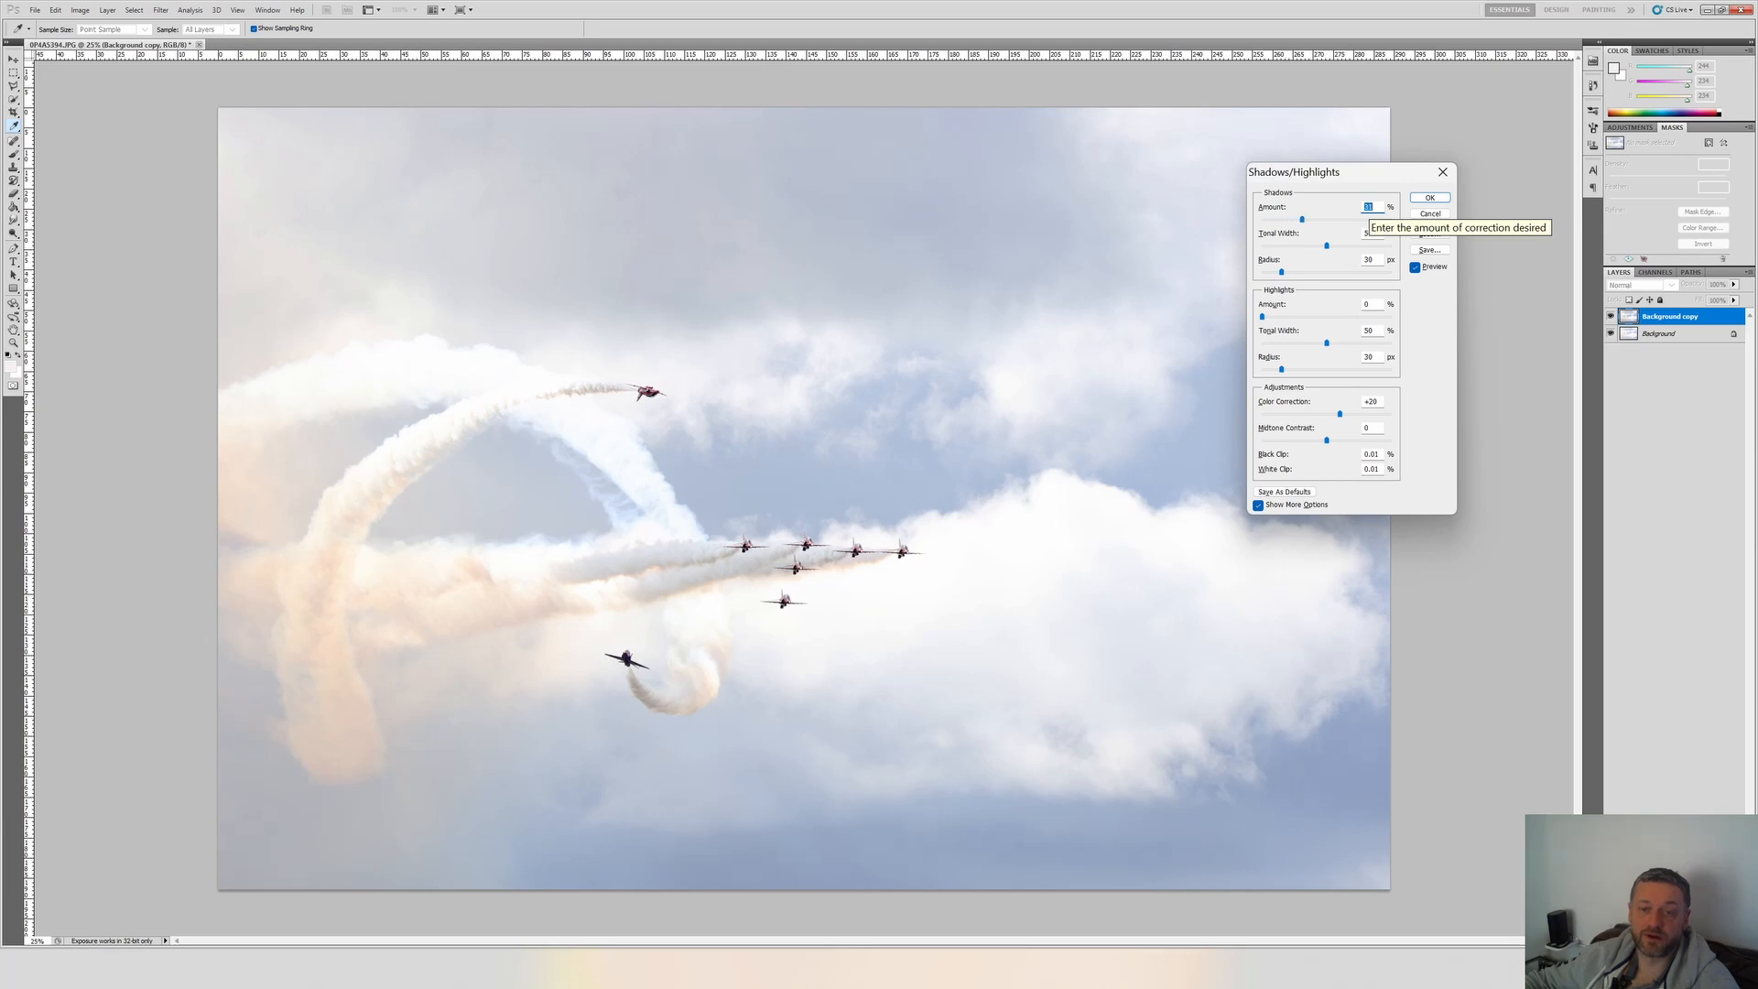
{"action": "left_click_drag", "start_coordinate": [1302, 220], "coordinate": [1262, 221]}
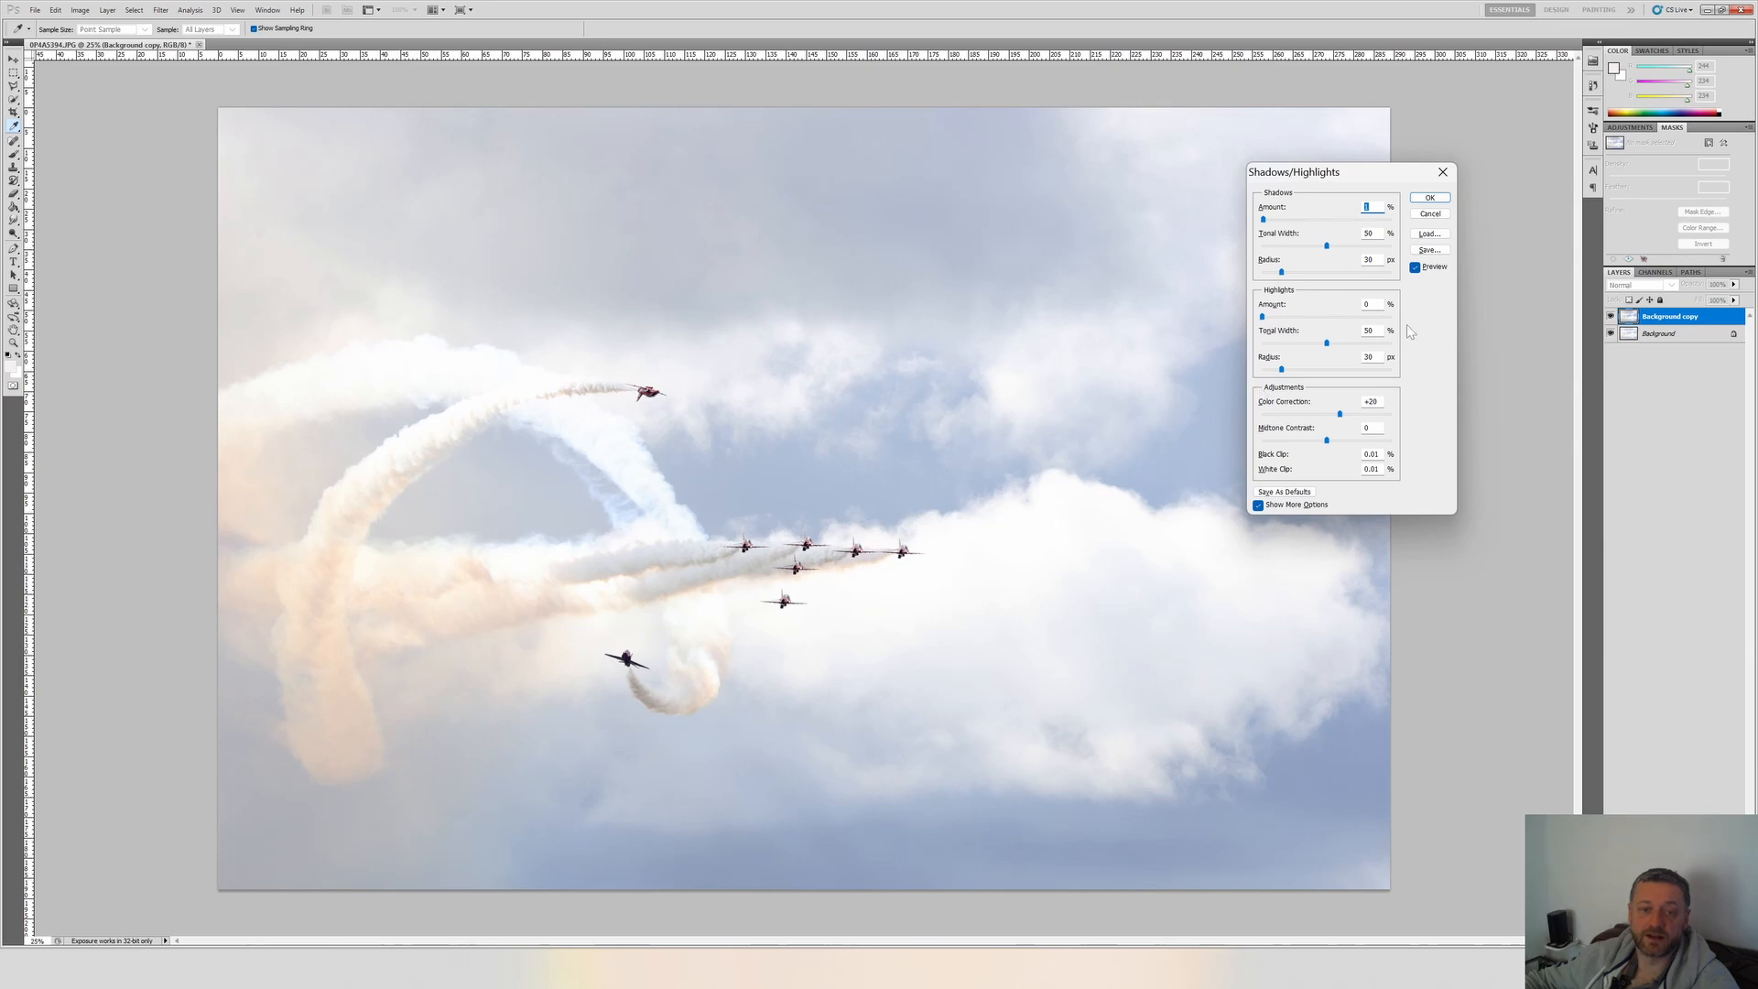
Set the highlights amount to about 10% and apply the Shadows/Highlights adjustment.
{"action": "left_click", "coordinate": [1371, 303]}
{"action": "left_click_drag", "start_coordinate": [1262, 317], "coordinate": [1267, 317]}
{"action": "scroll", "coordinate": [1374, 303], "scroll_direction": "up", "scroll_amount": 20}
{"action": "scroll", "coordinate": [1374, 303], "scroll_direction": "up", "scroll_amount": 5}
{"action": "scroll", "coordinate": [1368, 304], "scroll_direction": "down", "scroll_amount": 20}
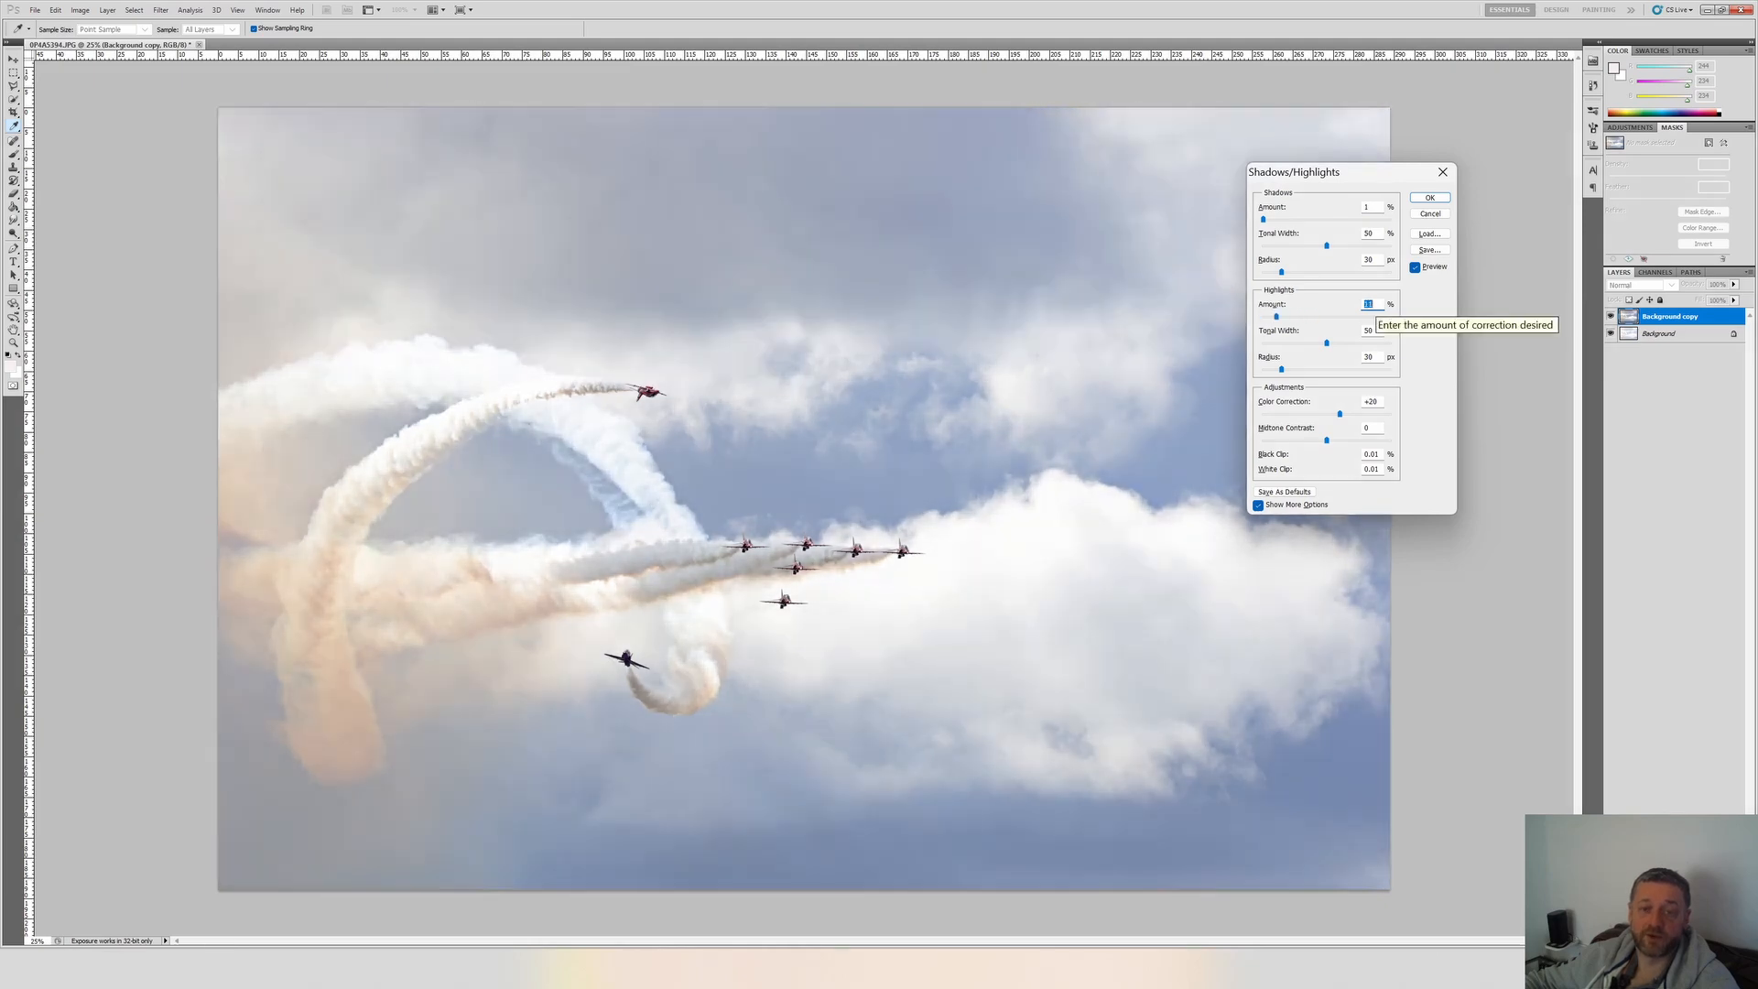
{"action": "scroll", "coordinate": [1368, 304], "scroll_direction": "up", "scroll_amount": 8}
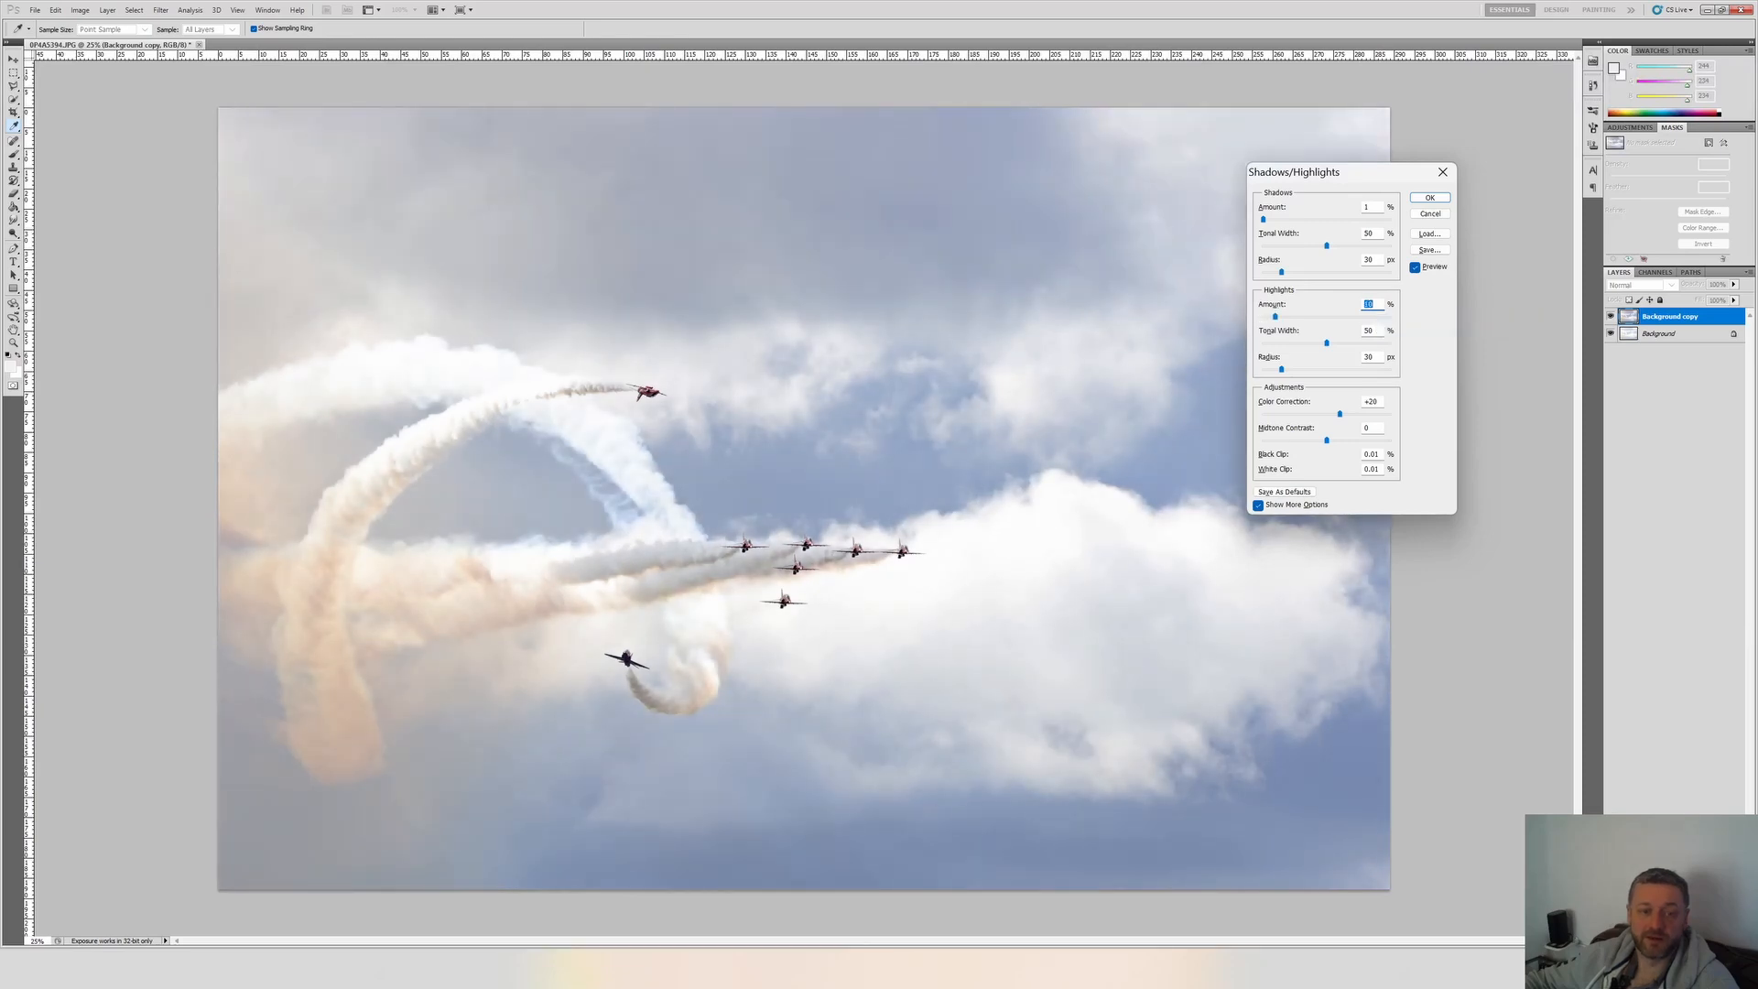
{"action": "left_click", "coordinate": [1438, 199]}
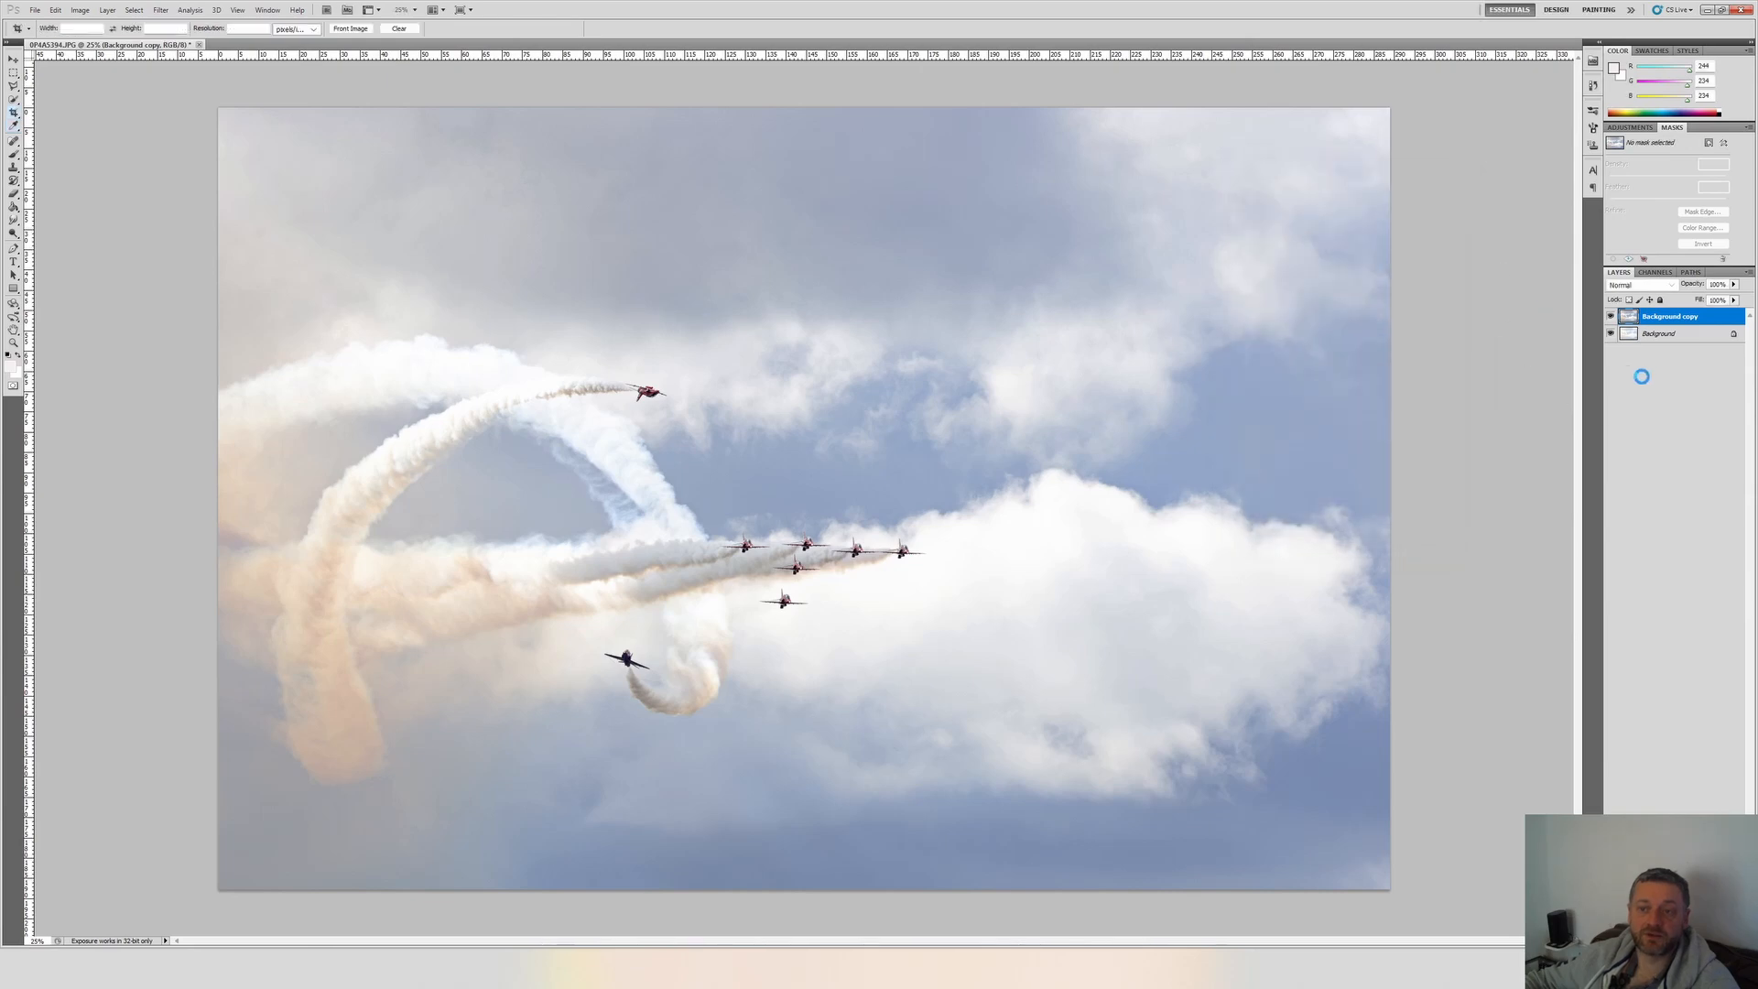
Duplicate the adjusted Background copy layer, keeping the suggested layer name.
{"action": "right_click", "coordinate": [1635, 319]}
{"action": "left_click", "coordinate": [1627, 399]}
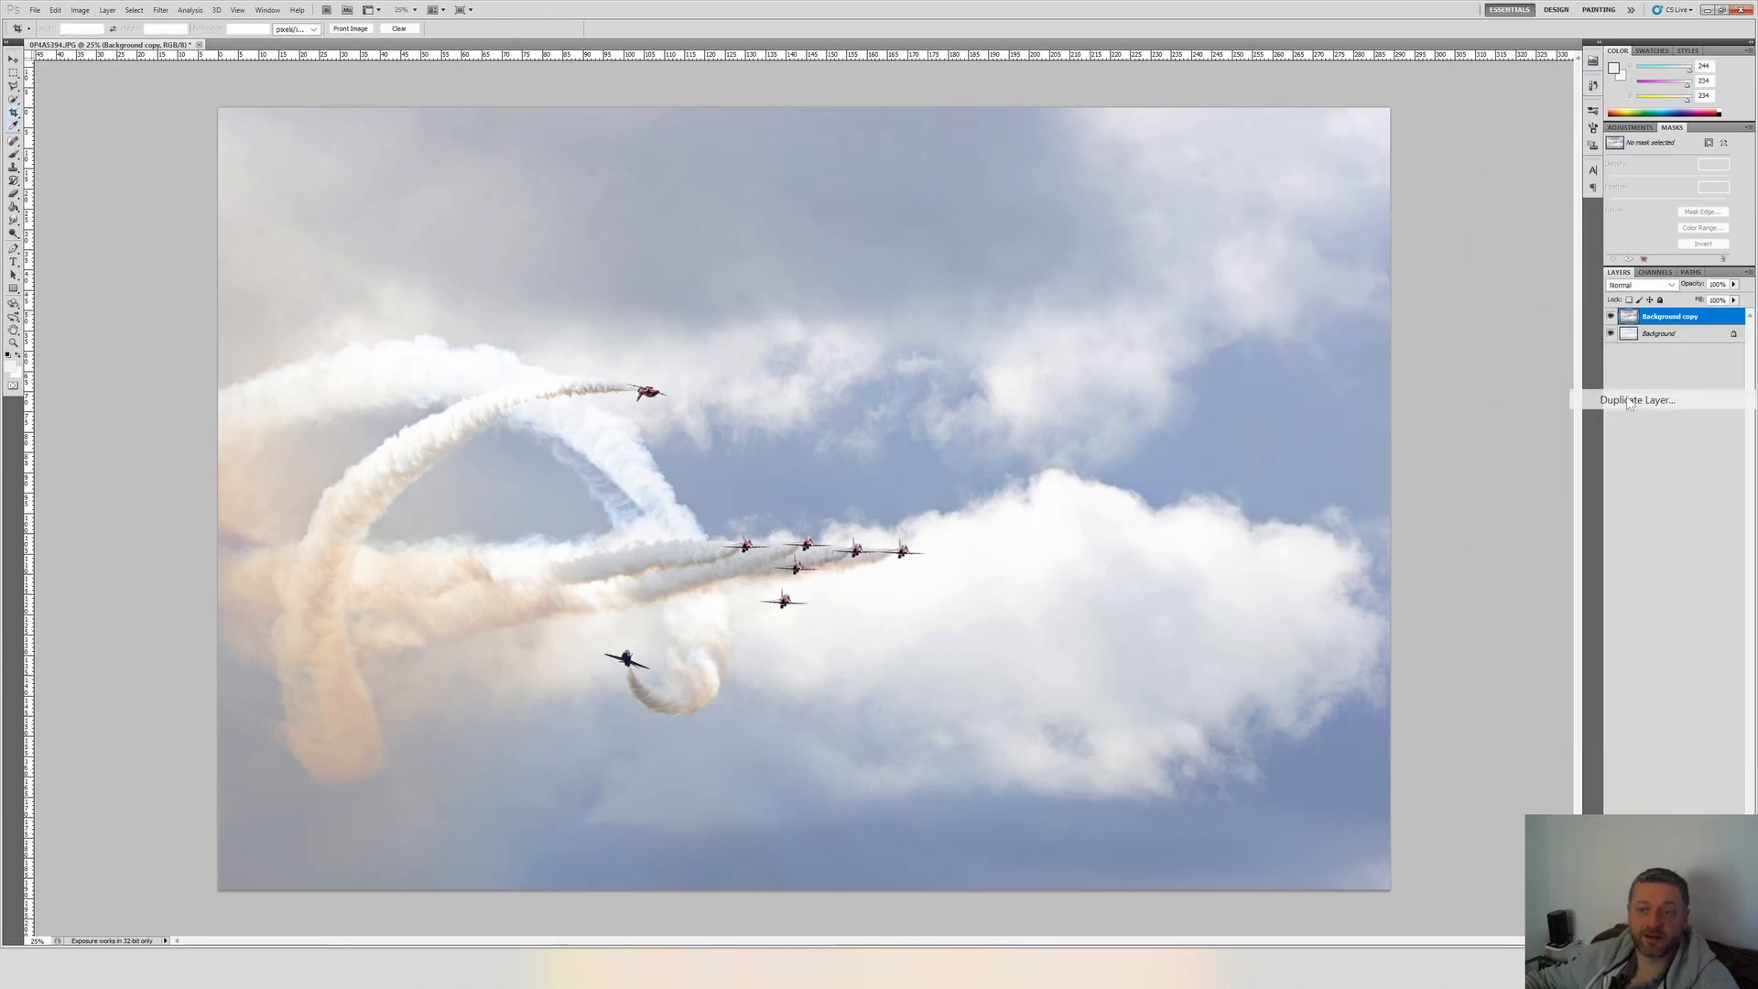
{"action": "key", "text": "Return"}
Apply Levels with the black input raised to the histogram's start and midtones at 1.71, and compare with the adjusted layer hidden.
{"action": "key", "text": "ctrl+l"}
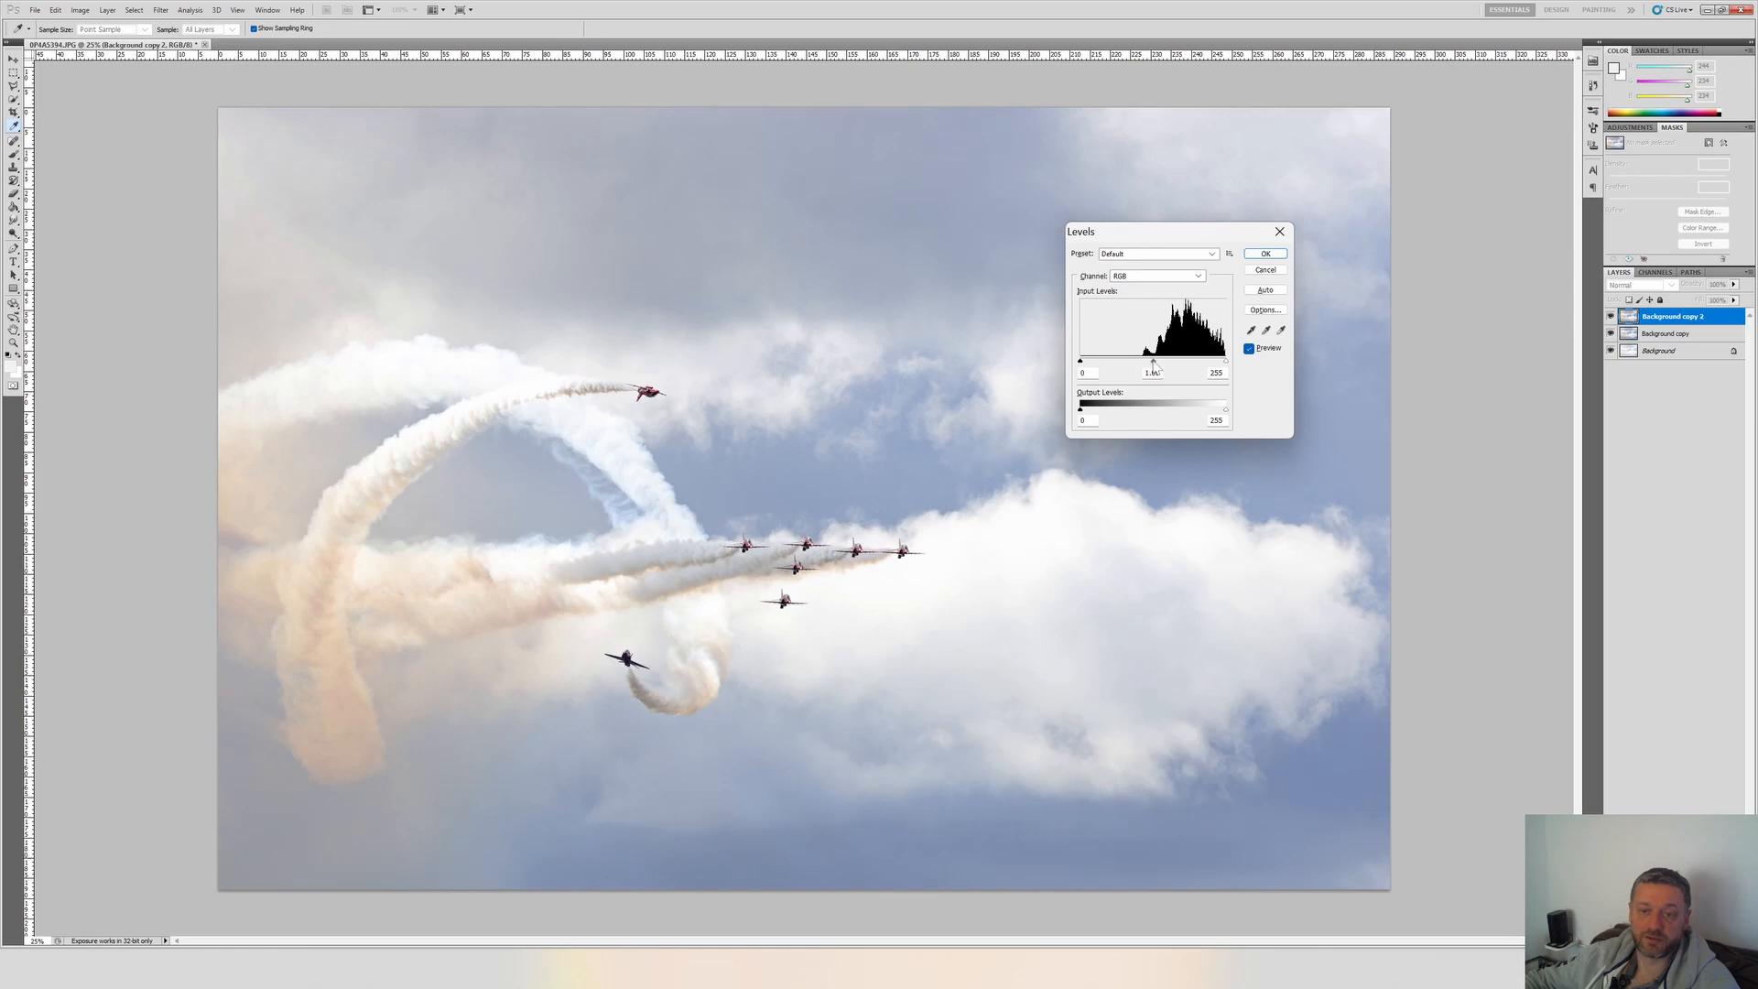
{"action": "left_click_drag", "start_coordinate": [1081, 361], "coordinate": [1143, 363]}
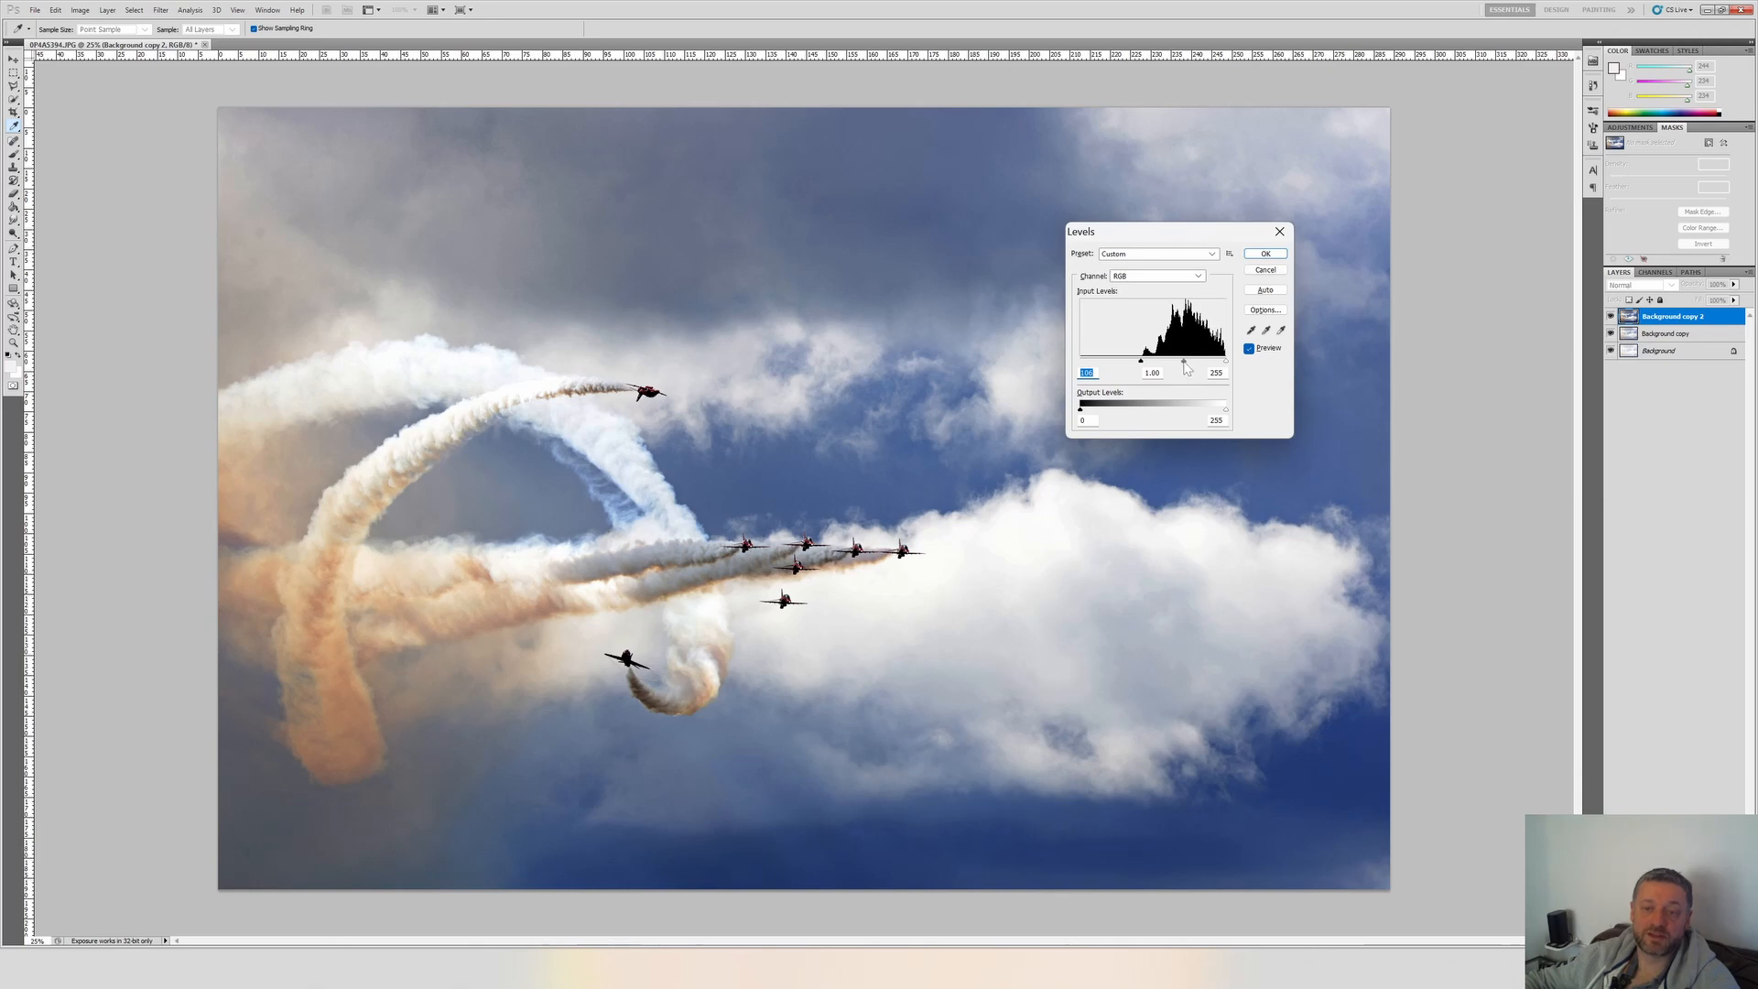
{"action": "mouse_move", "coordinate": [1186, 366]}
{"action": "left_mouse_down"}
{"action": "mouse_move", "coordinate": [1147, 364]}
{"action": "mouse_move", "coordinate": [1169, 364]}
{"action": "left_mouse_up"}
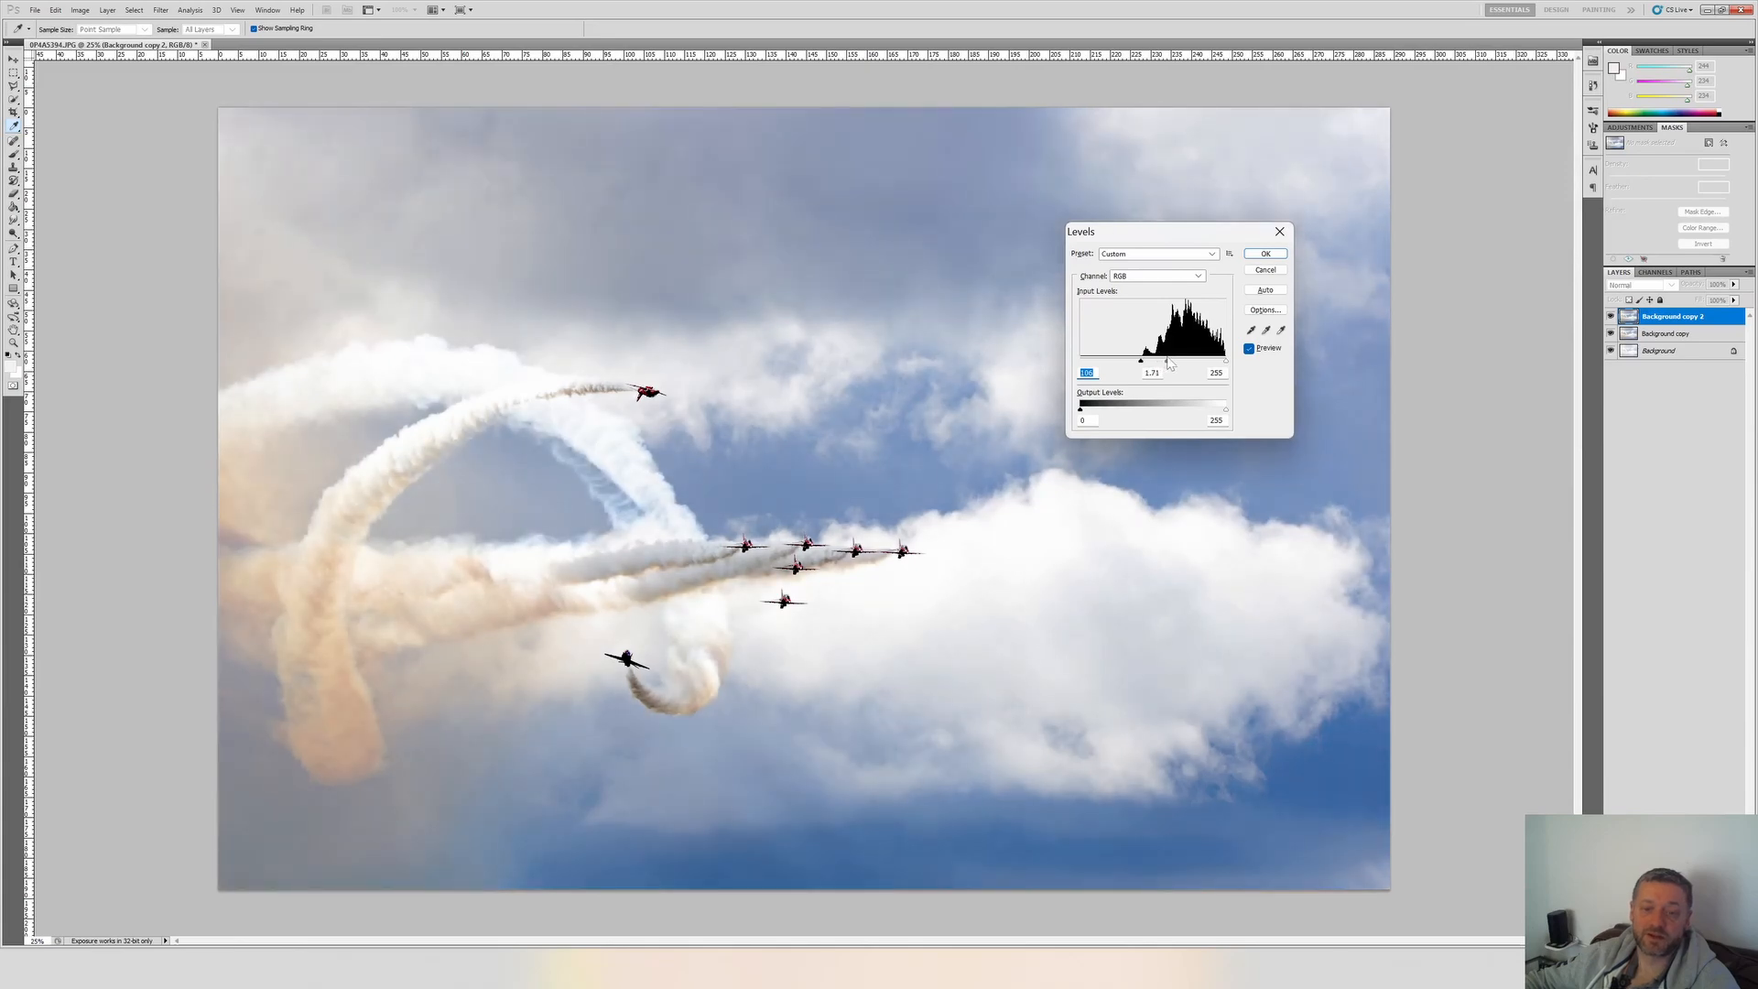
{"action": "key", "text": "Tab"}
{"action": "left_click", "coordinate": [1262, 255]}
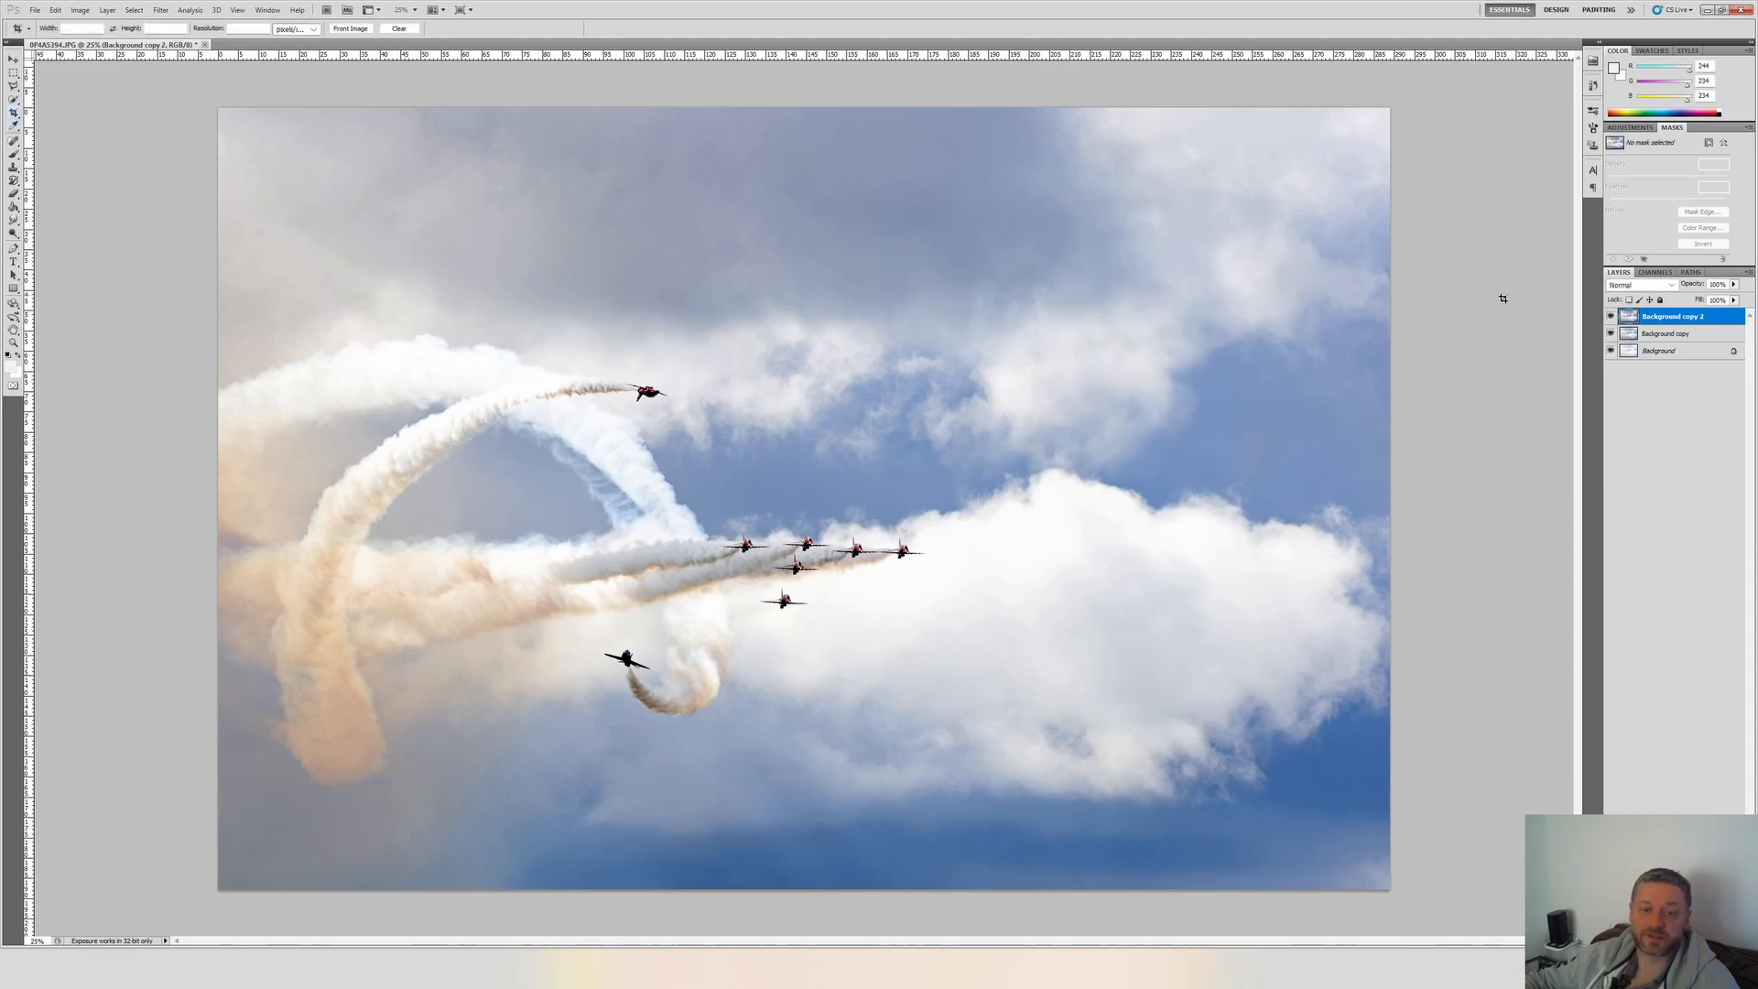
{"action": "left_click", "coordinate": [1610, 316]}
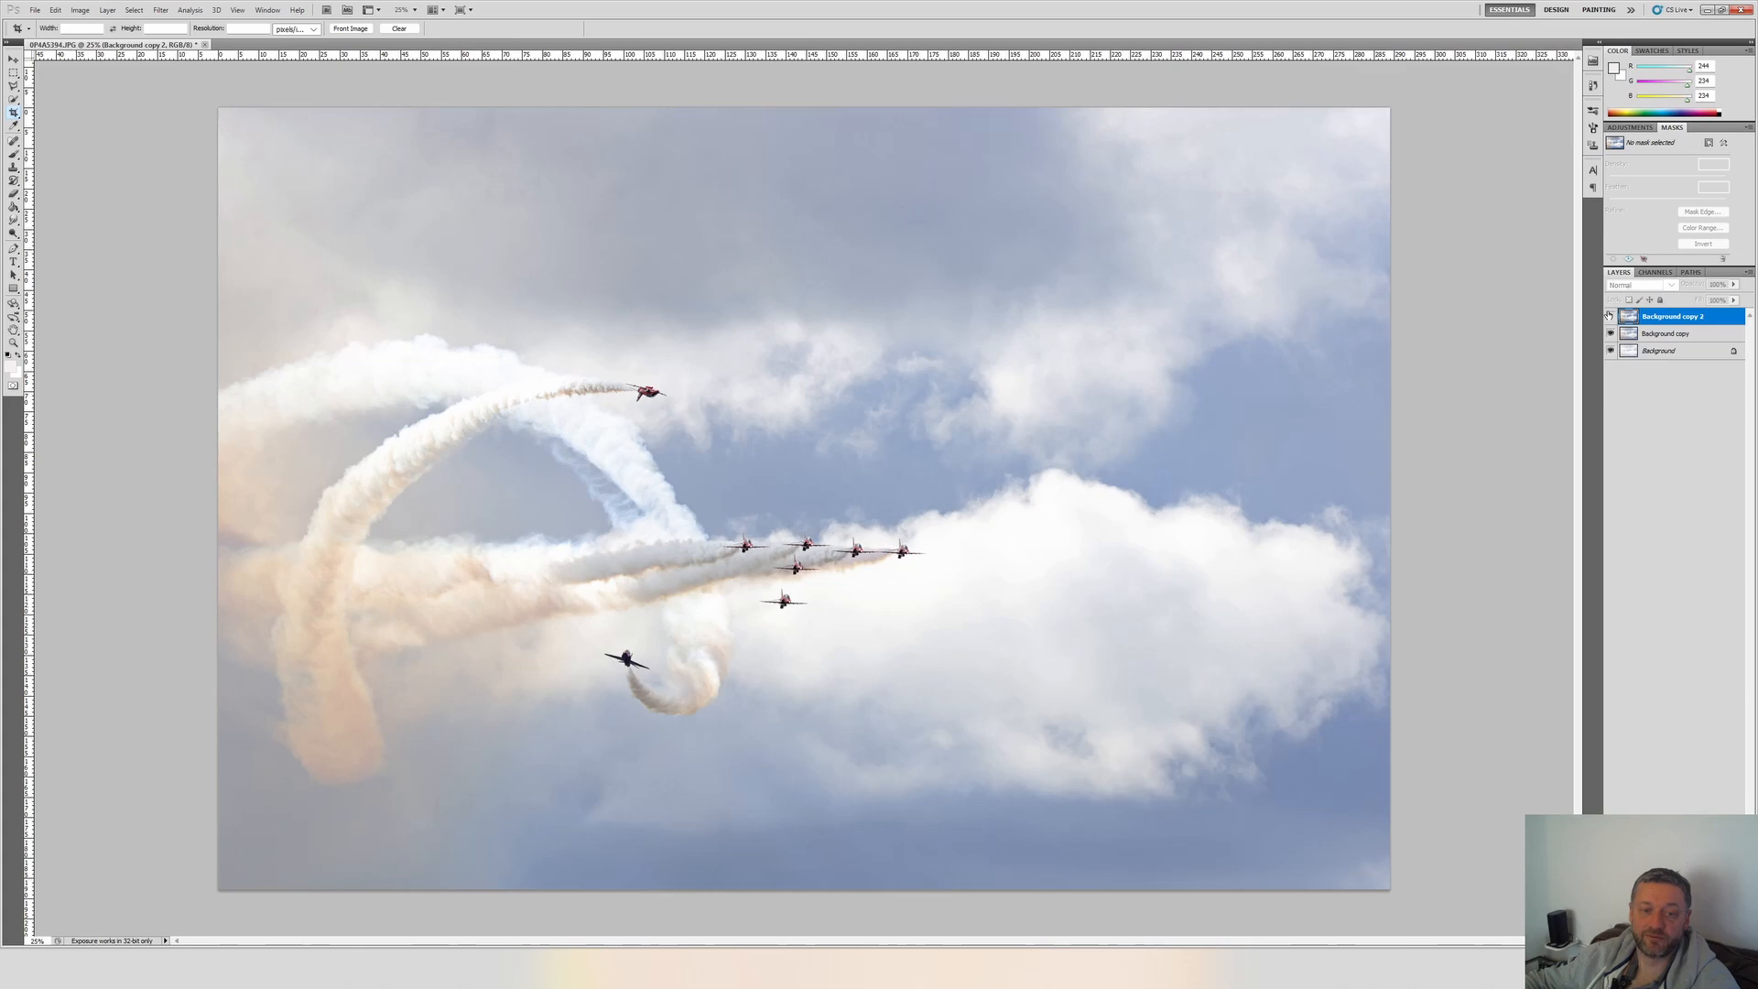
{"action": "left_click", "coordinate": [1609, 316]}
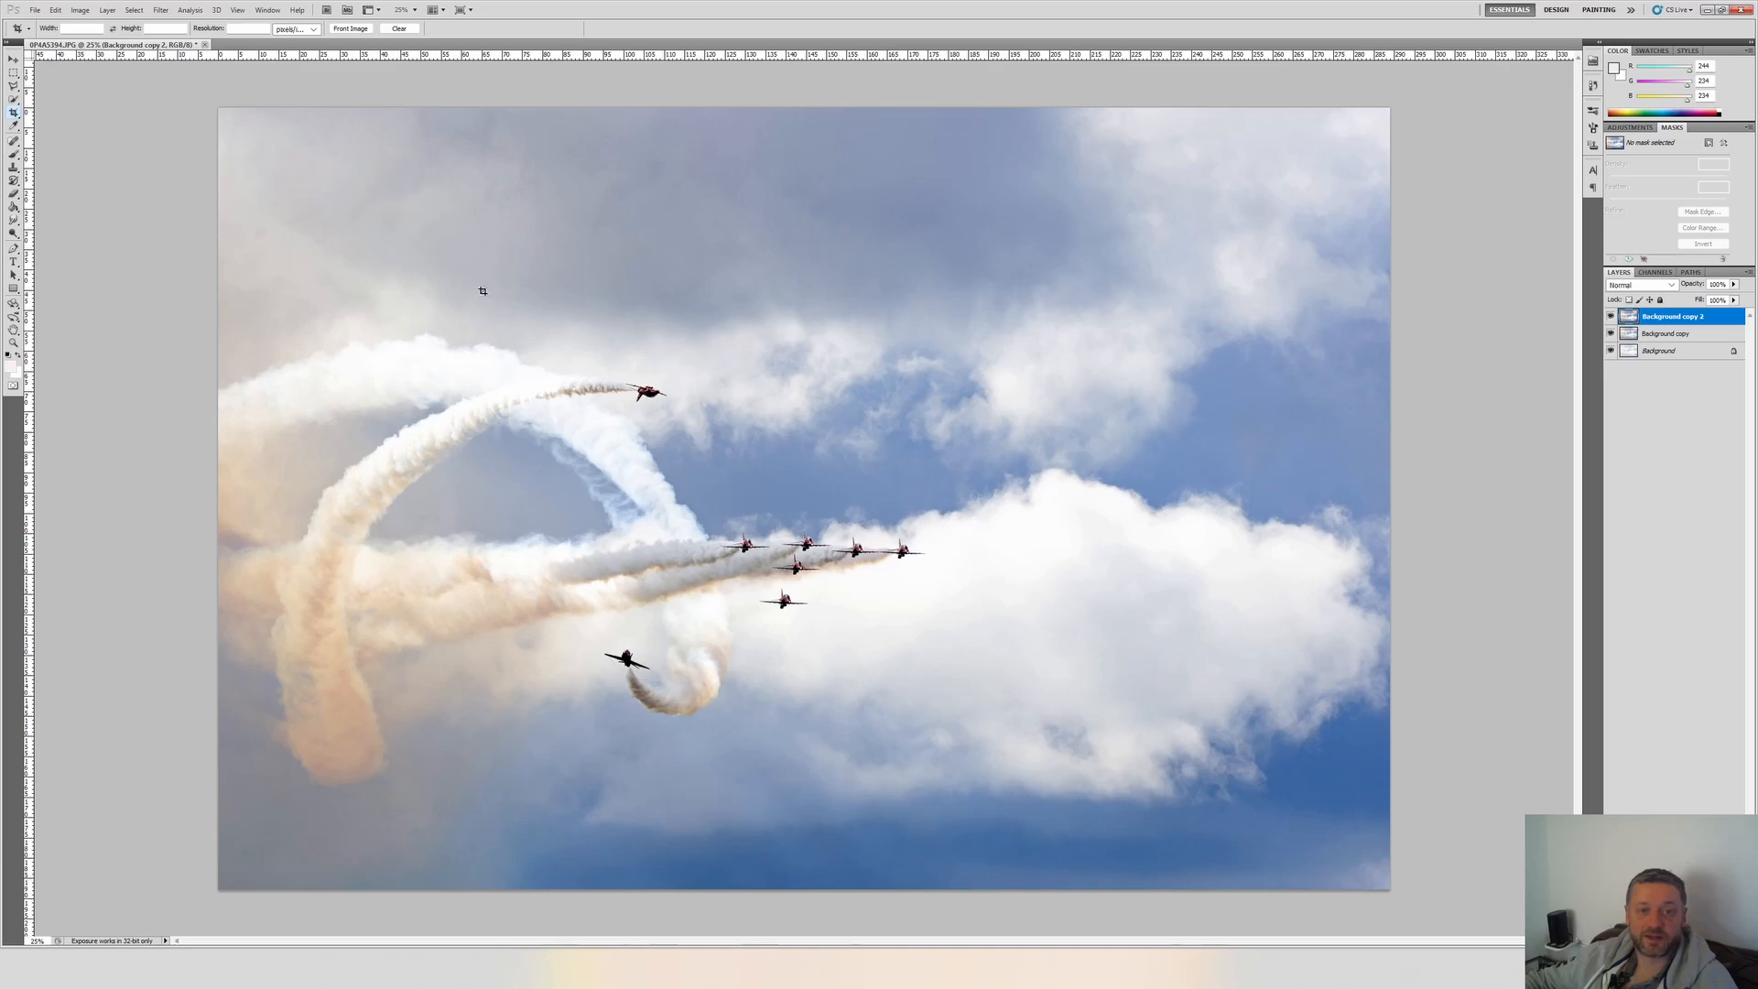
Crop the image to a wider format, trimming the sky above the smoke trails and a thin strip along the lower edge.
{"action": "left_click_drag", "start_coordinate": [152, 103], "coordinate": [1472, 274]}
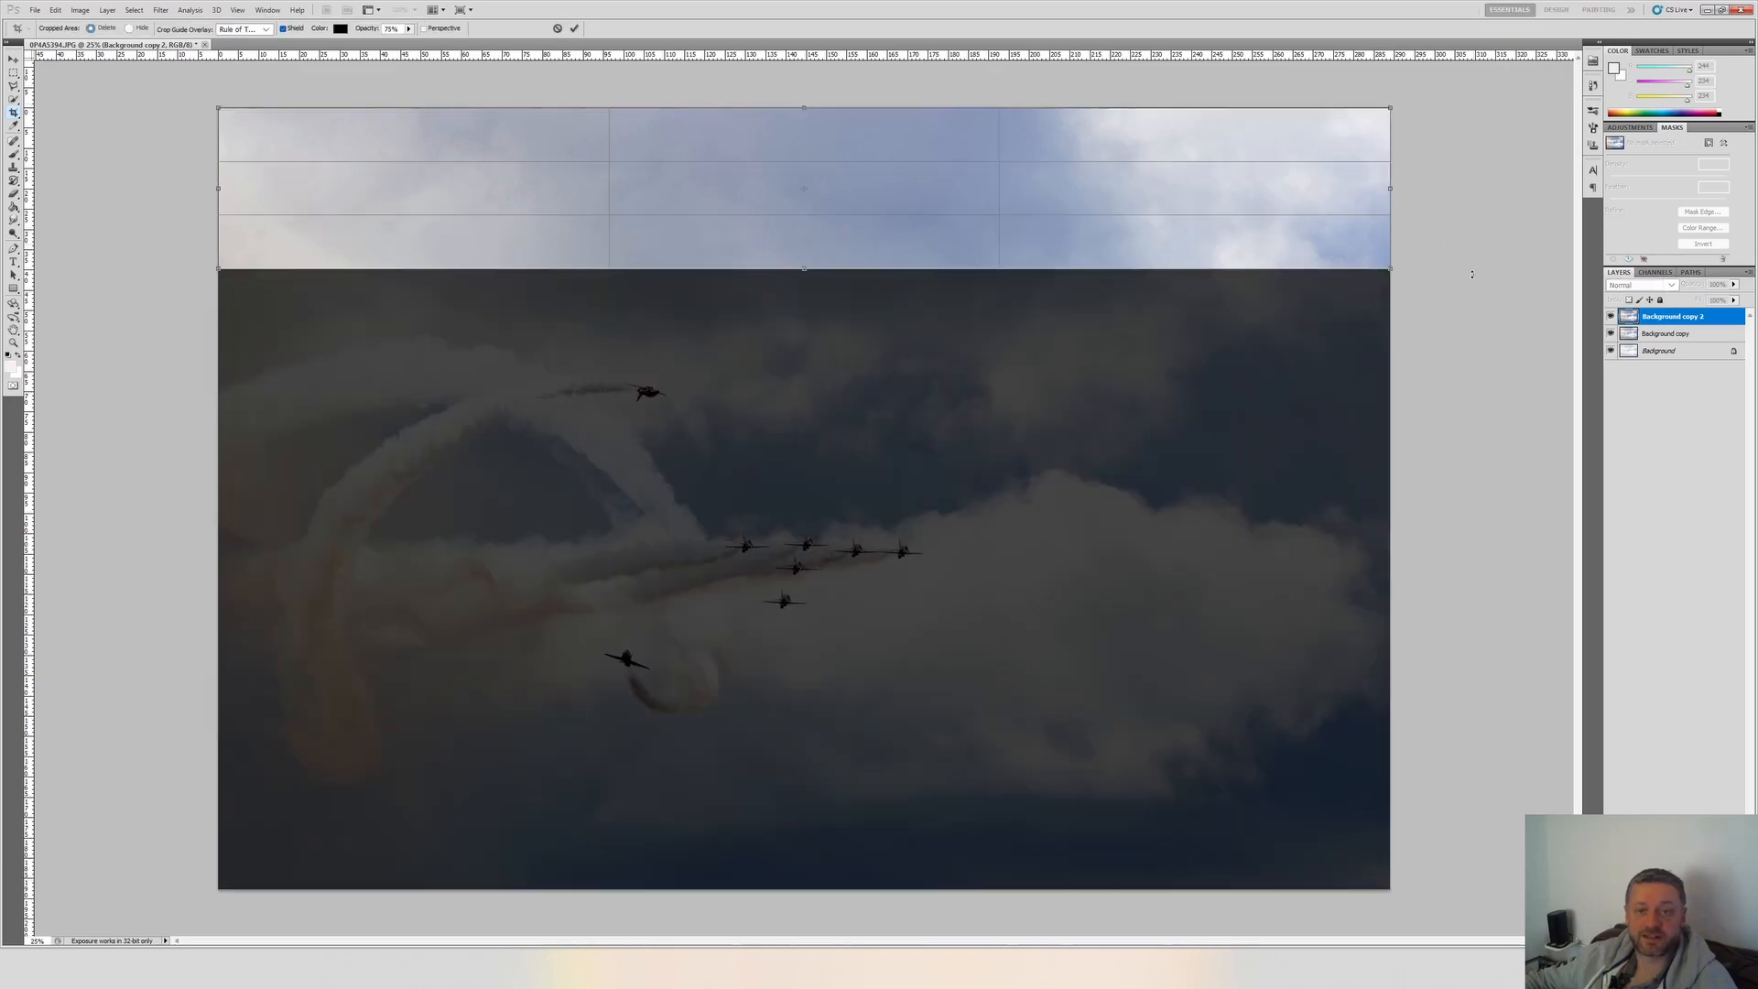
{"action": "key", "text": "Escape"}
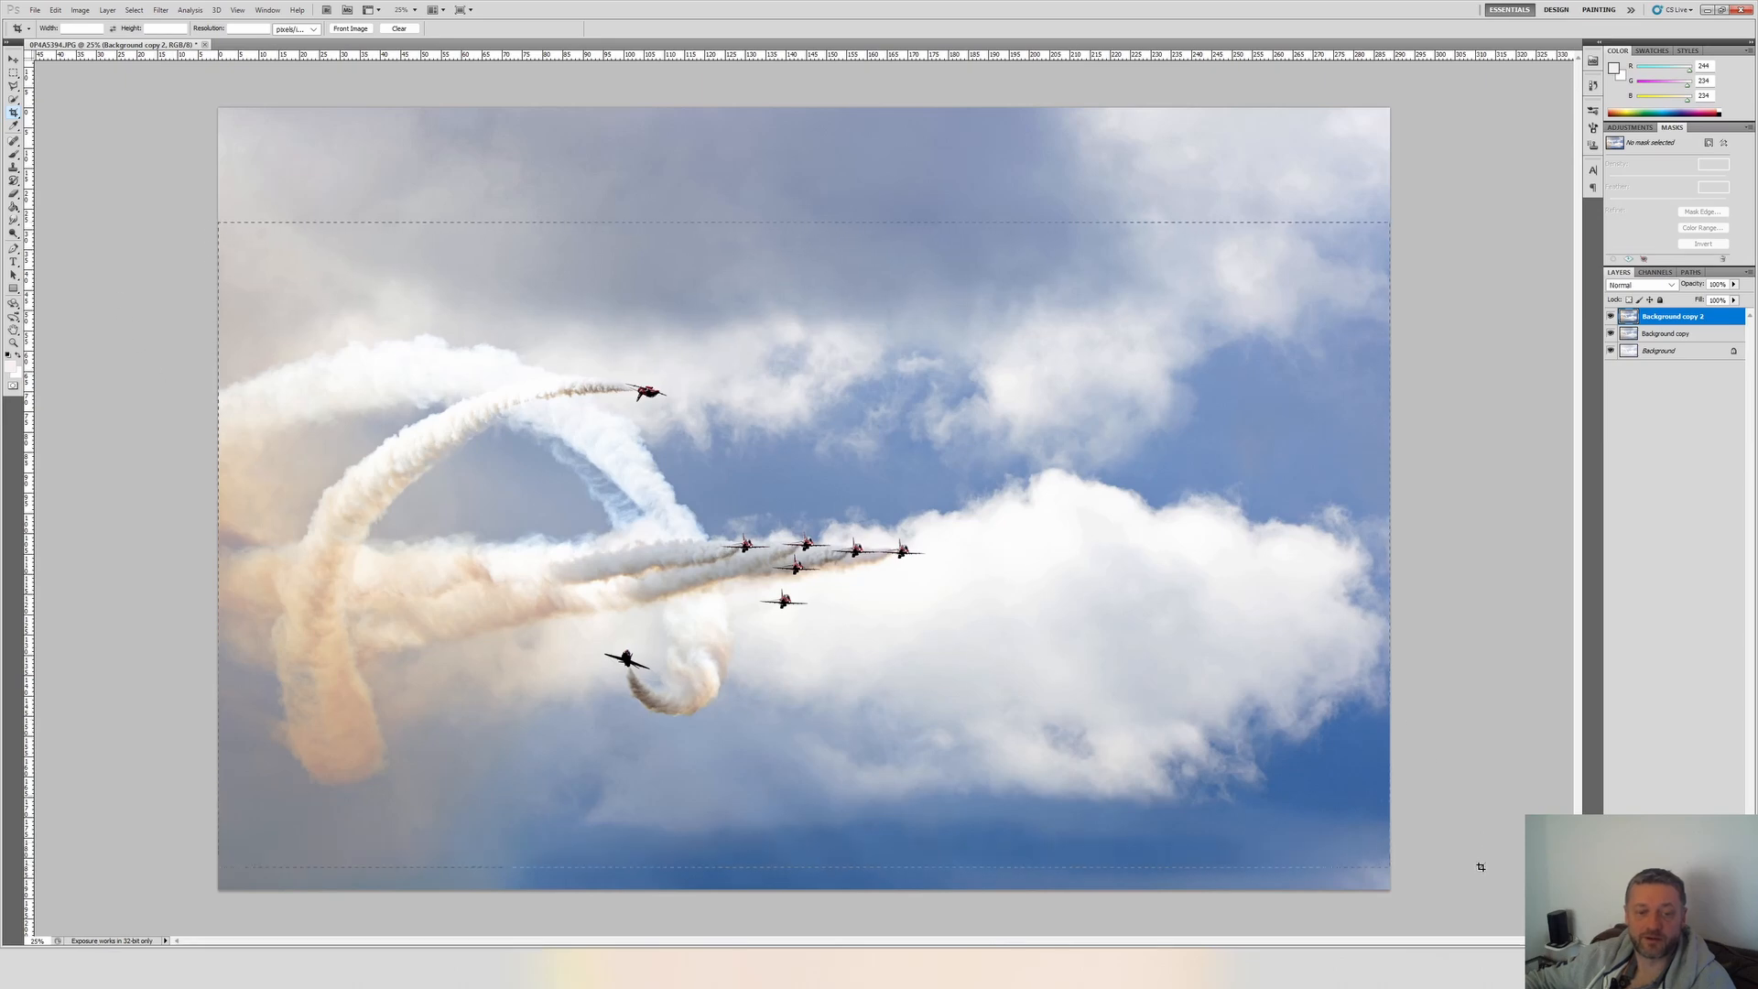
{"action": "key", "text": "Return"}
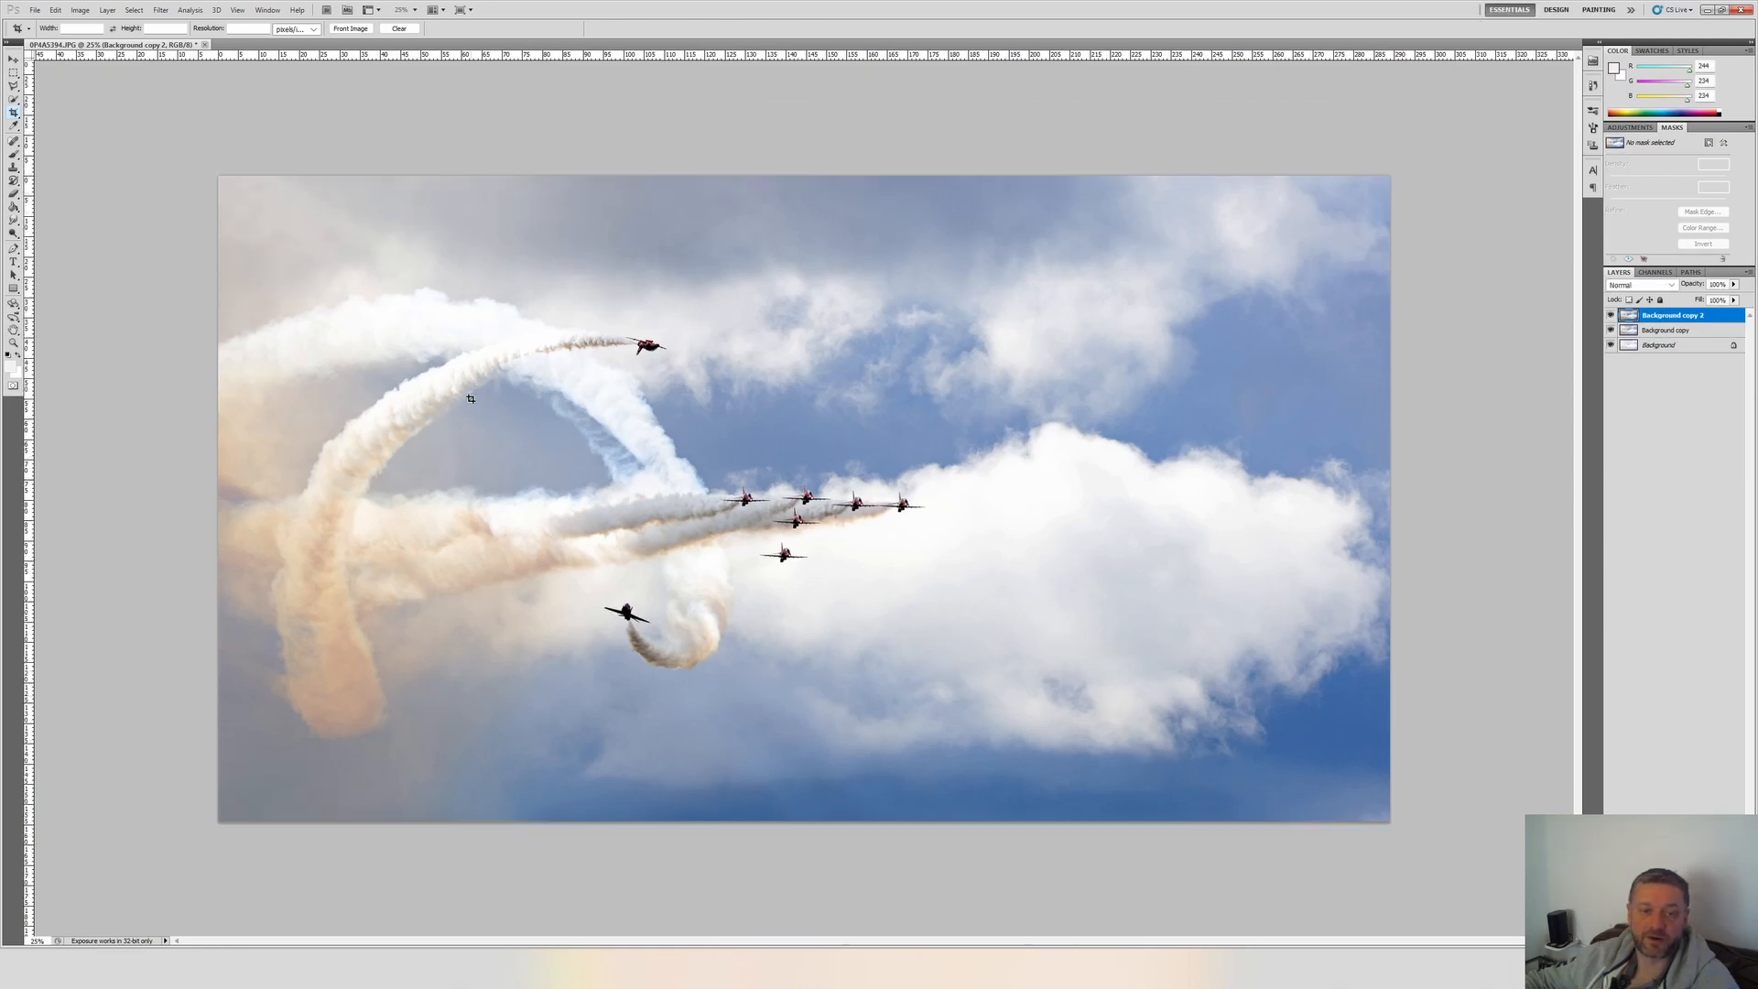
Compare the original photo with the edited version around the jet formation by hiding and showing both layer copies.
{"action": "left_click", "coordinate": [1610, 315]}
{"action": "left_click", "coordinate": [1610, 329]}
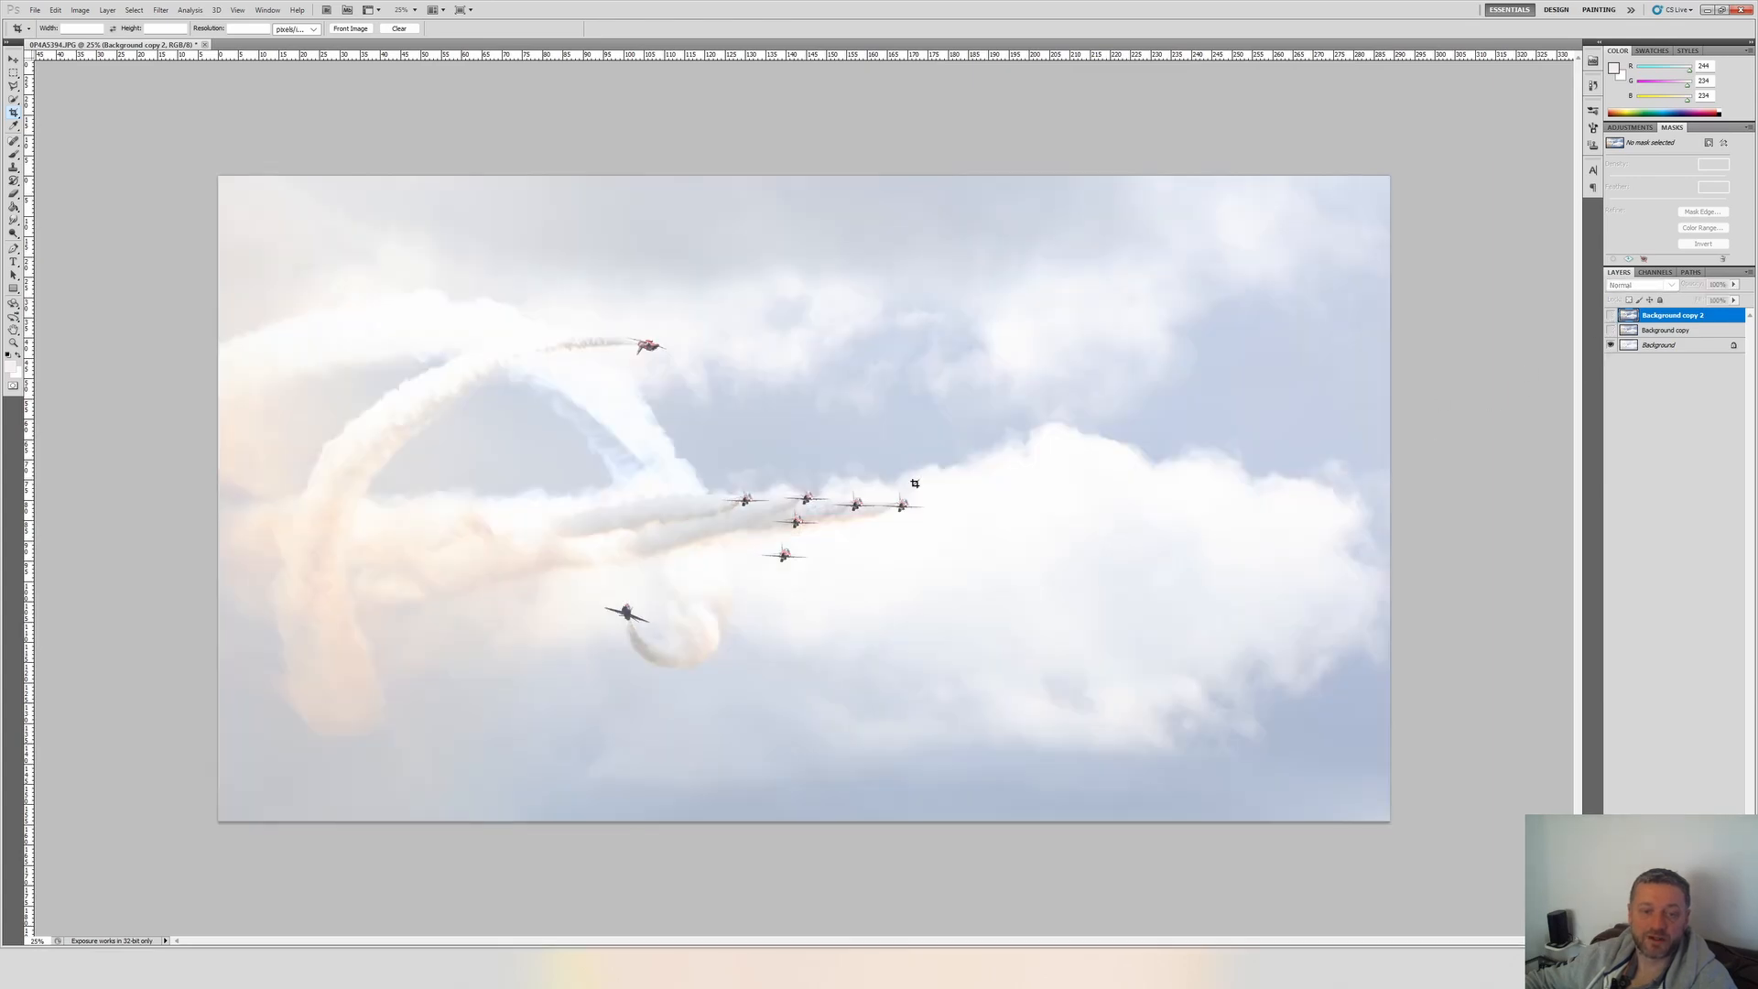
{"action": "scroll", "coordinate": [793, 521], "scroll_direction": "up", "scroll_amount": 10}
{"action": "scroll", "coordinate": [856, 457], "scroll_direction": "up", "scroll_amount": 4}
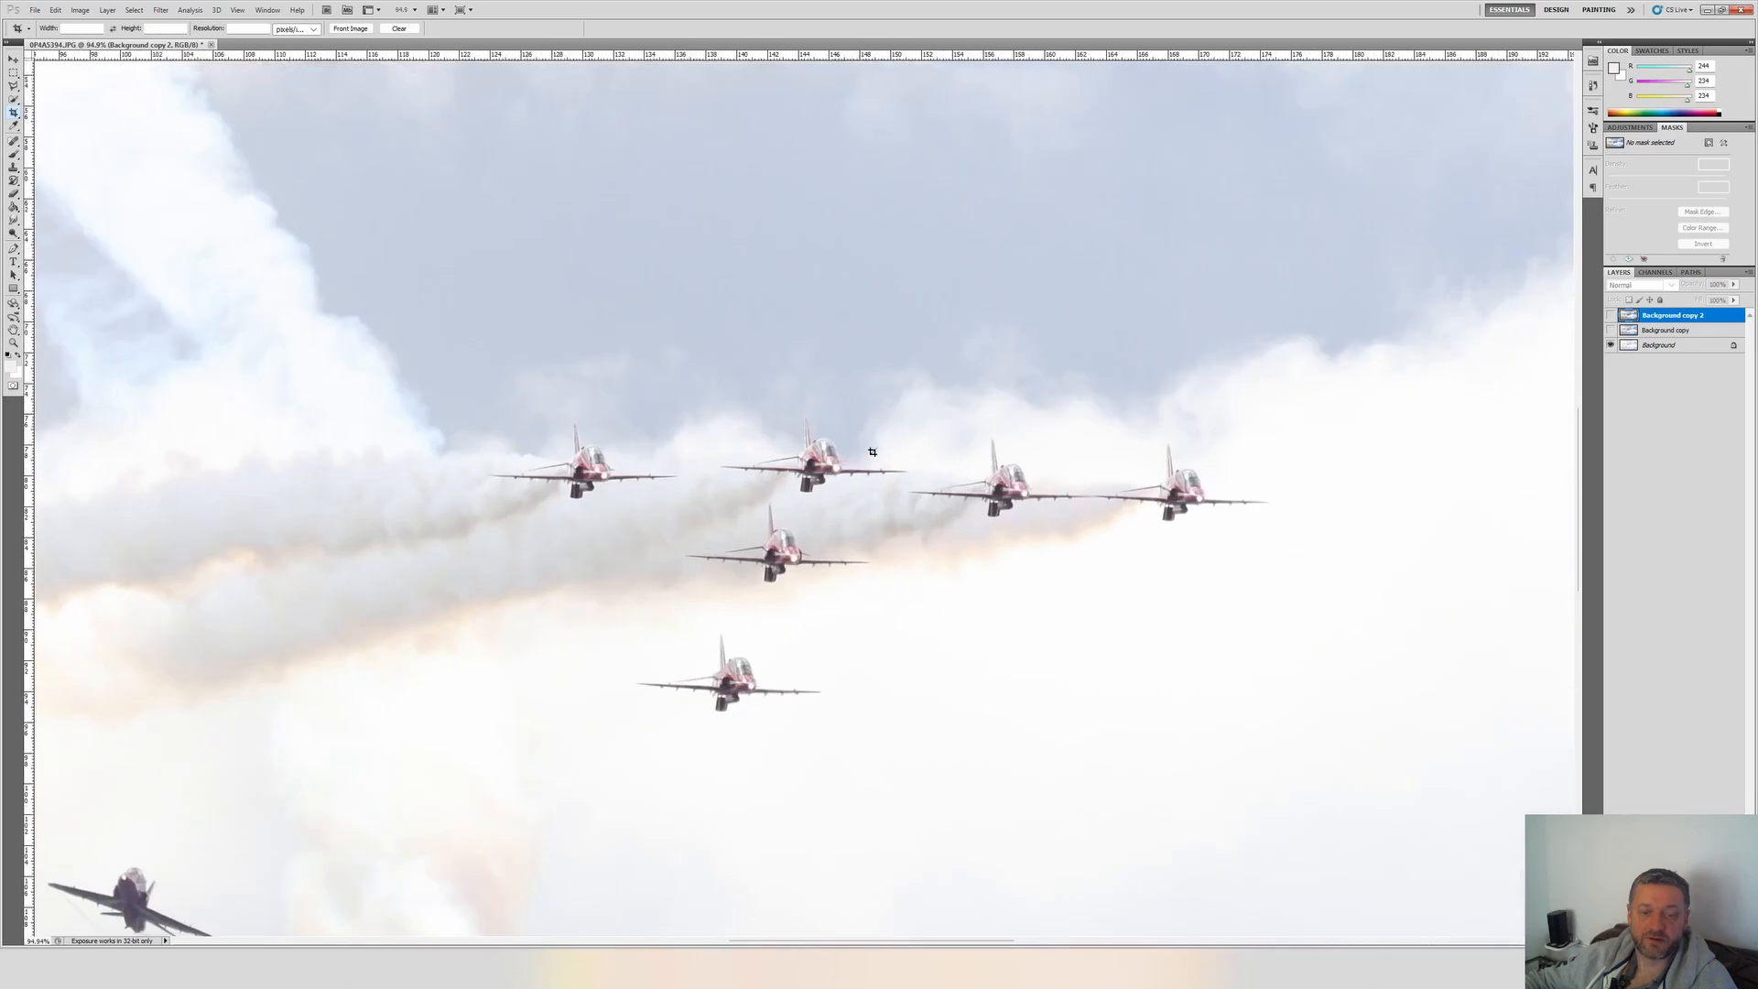
{"action": "left_click", "coordinate": [1611, 315]}
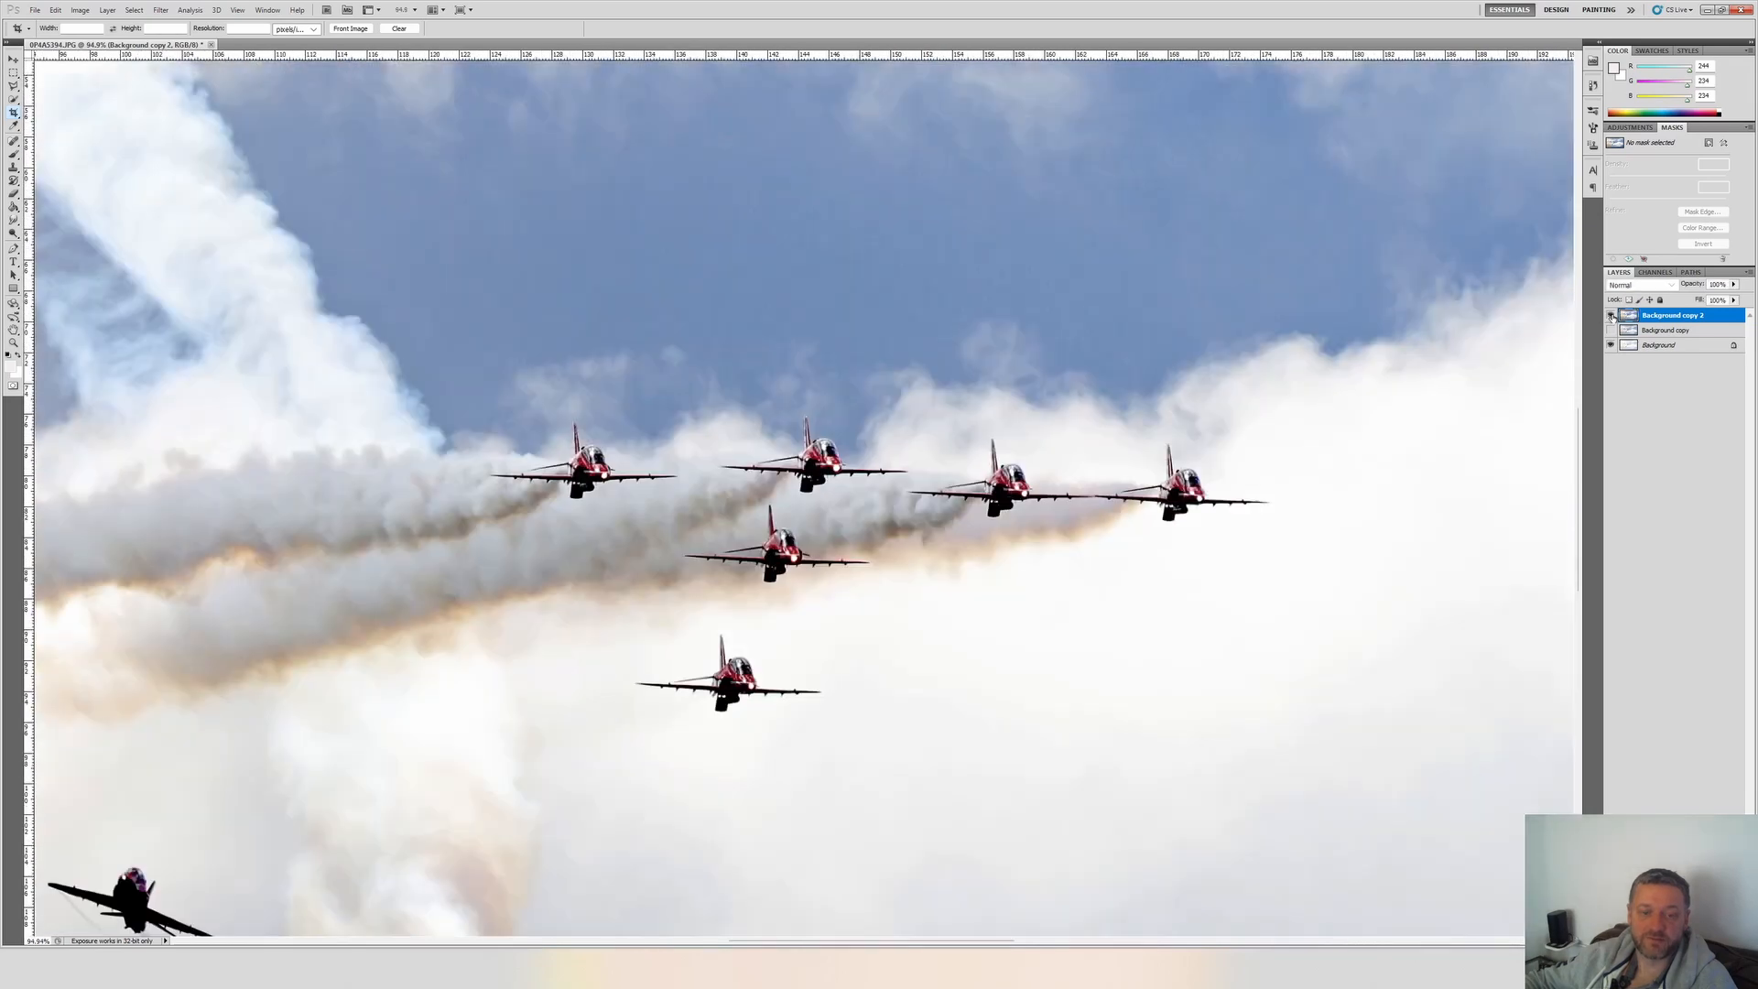
{"action": "left_click", "coordinate": [1612, 330]}
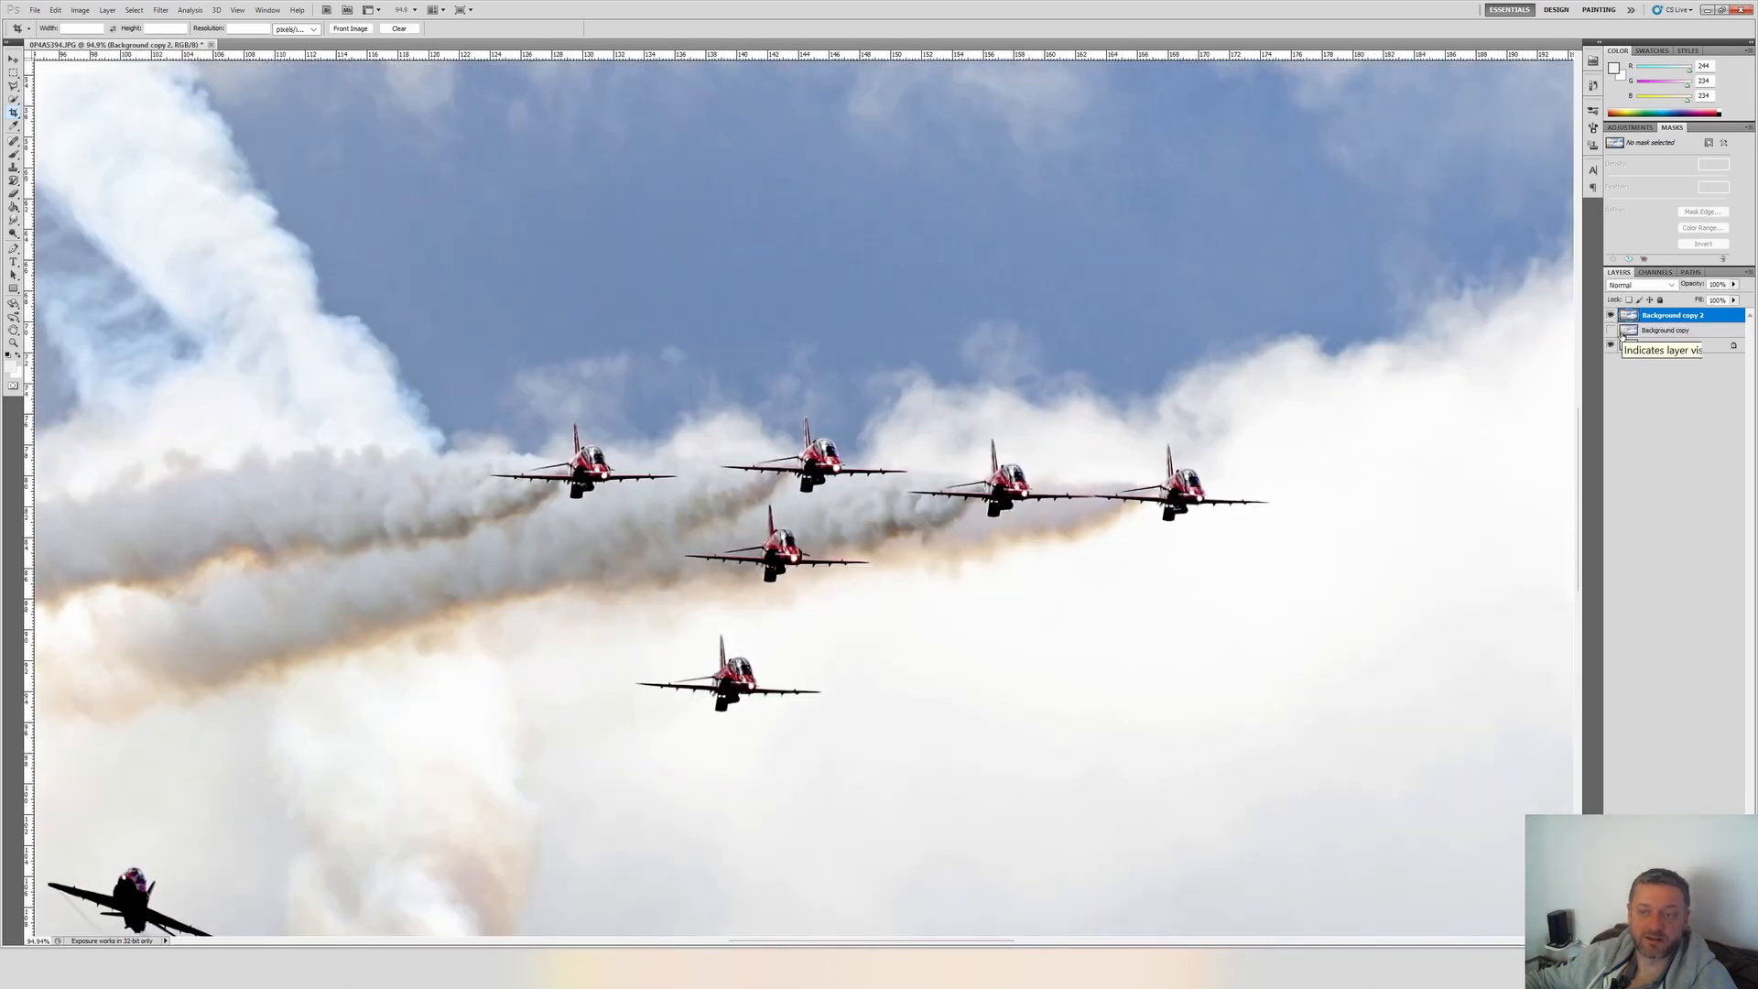
{"action": "scroll", "coordinate": [1297, 433], "scroll_direction": "down", "scroll_amount": 5}
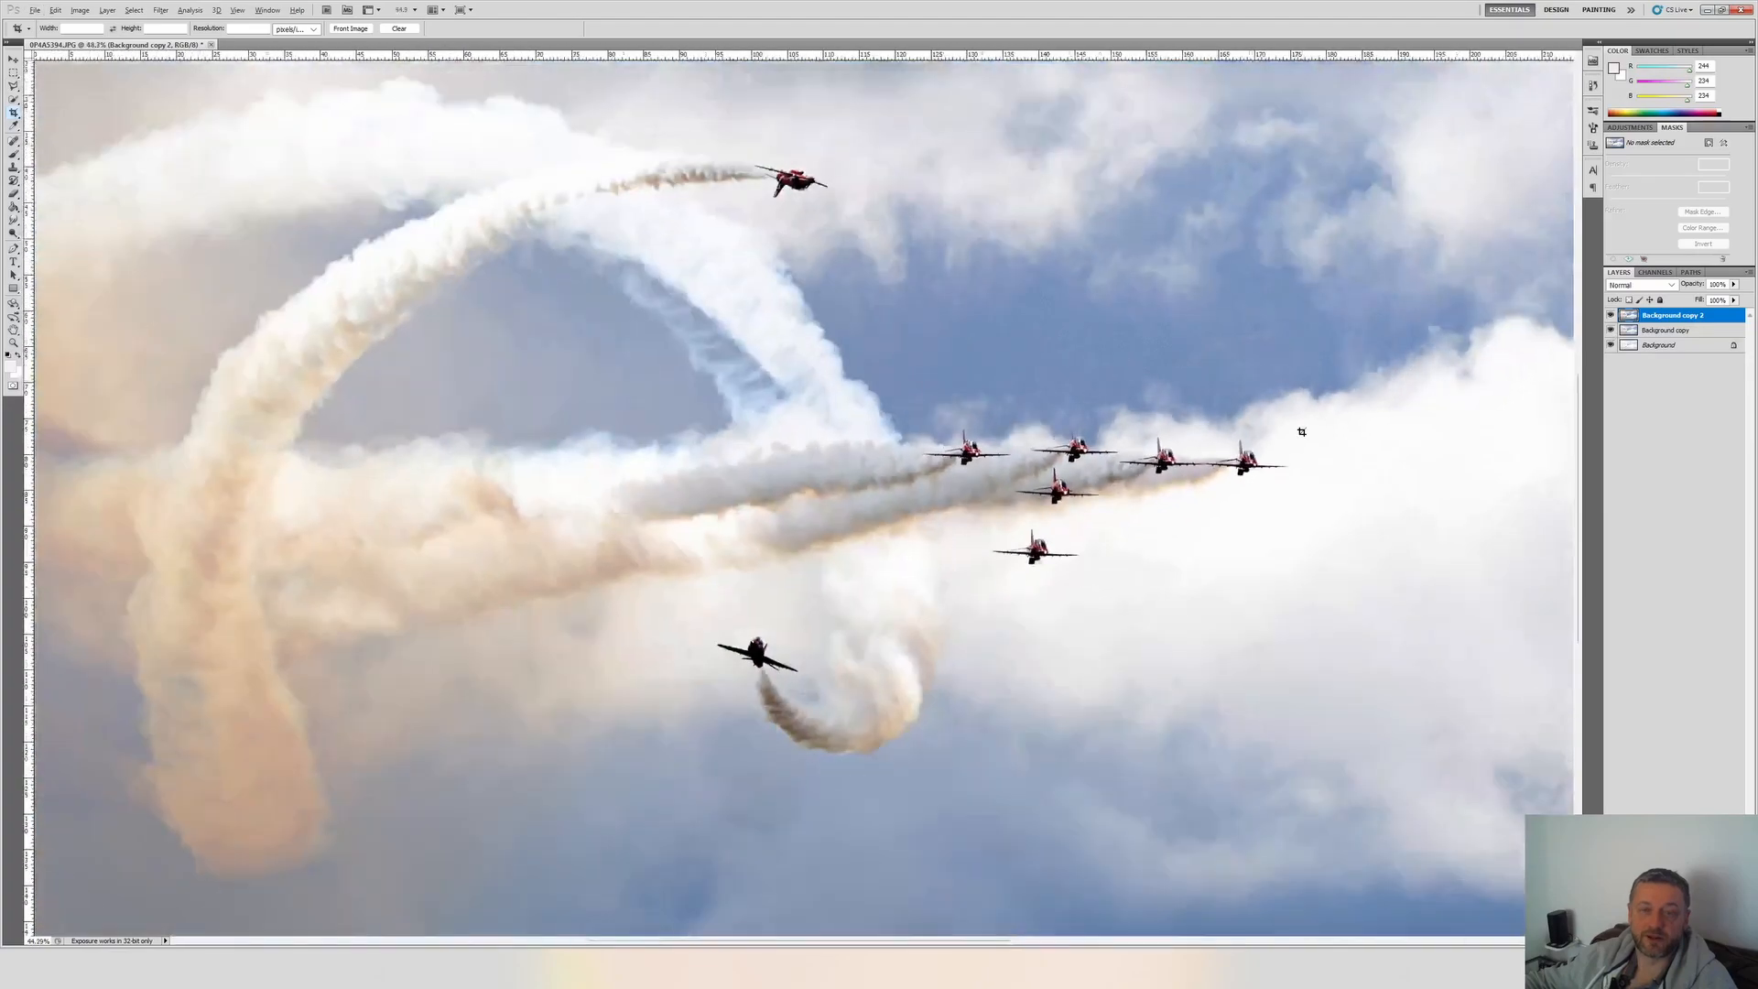
Duplicate the original Background layer and move the duplicate to the top of the layer stack.
{"action": "left_click", "coordinate": [1639, 345]}
{"action": "right_click", "coordinate": [1639, 344]}
{"action": "left_click", "coordinate": [1639, 383]}
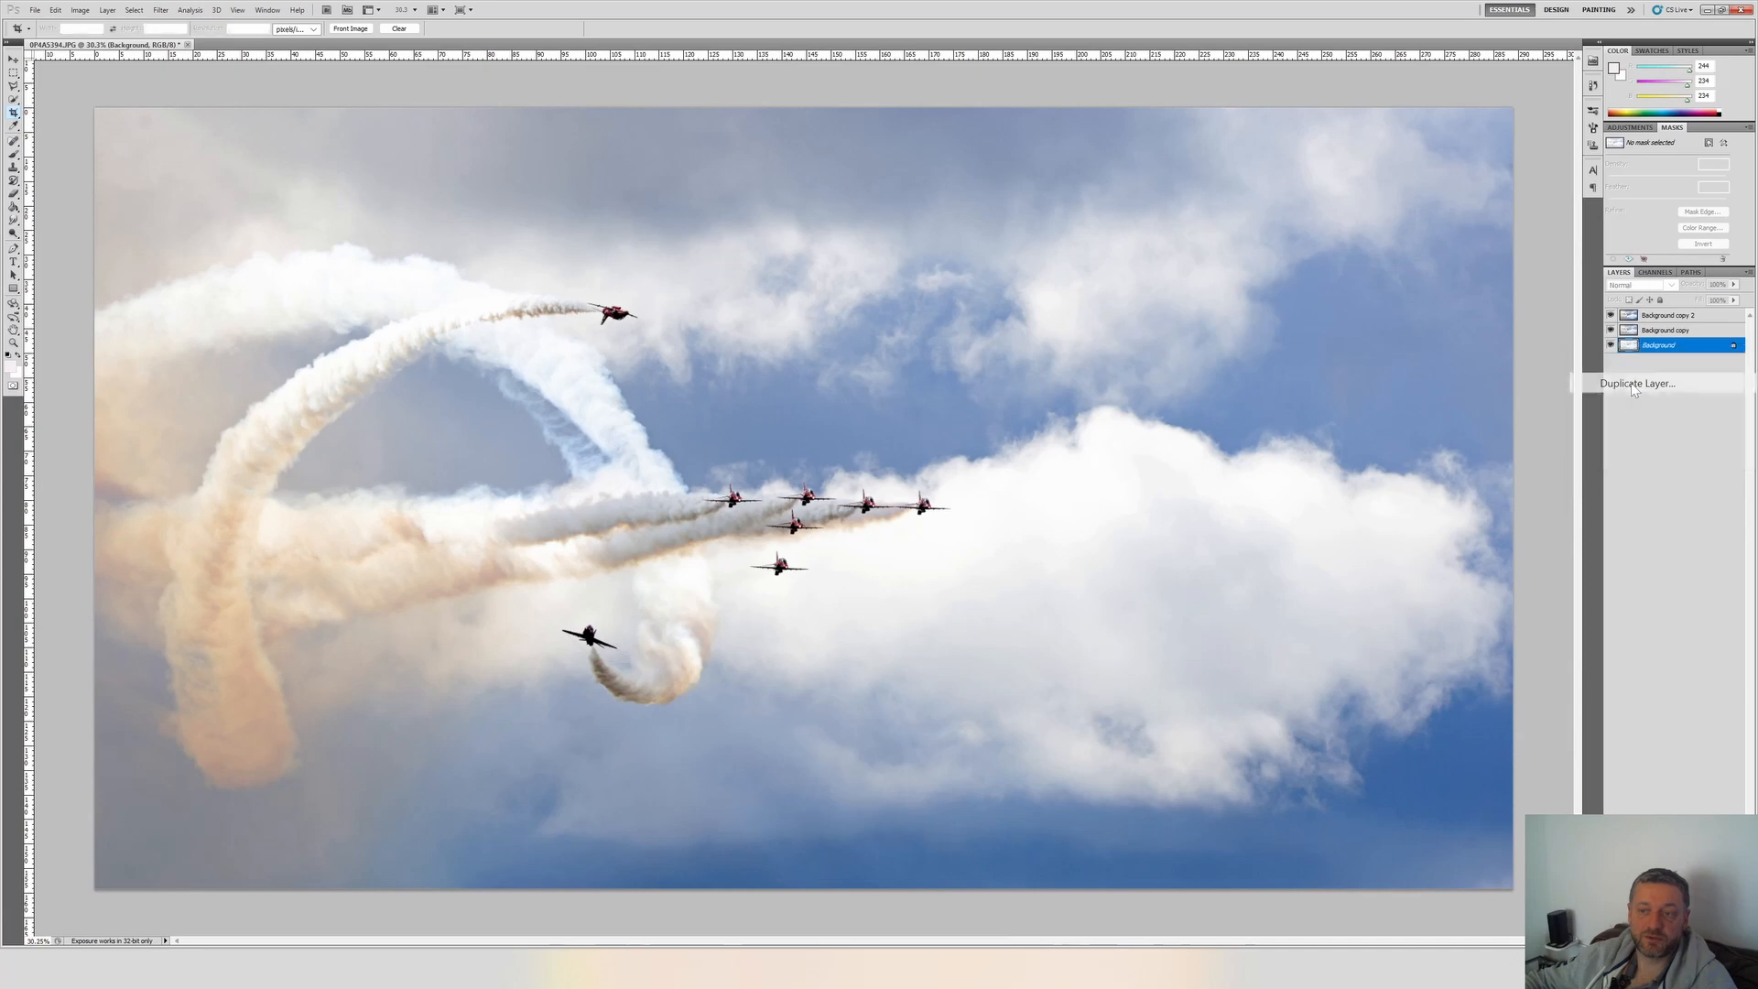
{"action": "key", "text": "Return"}
{"action": "left_click_drag", "start_coordinate": [1651, 349], "coordinate": [1650, 316]}
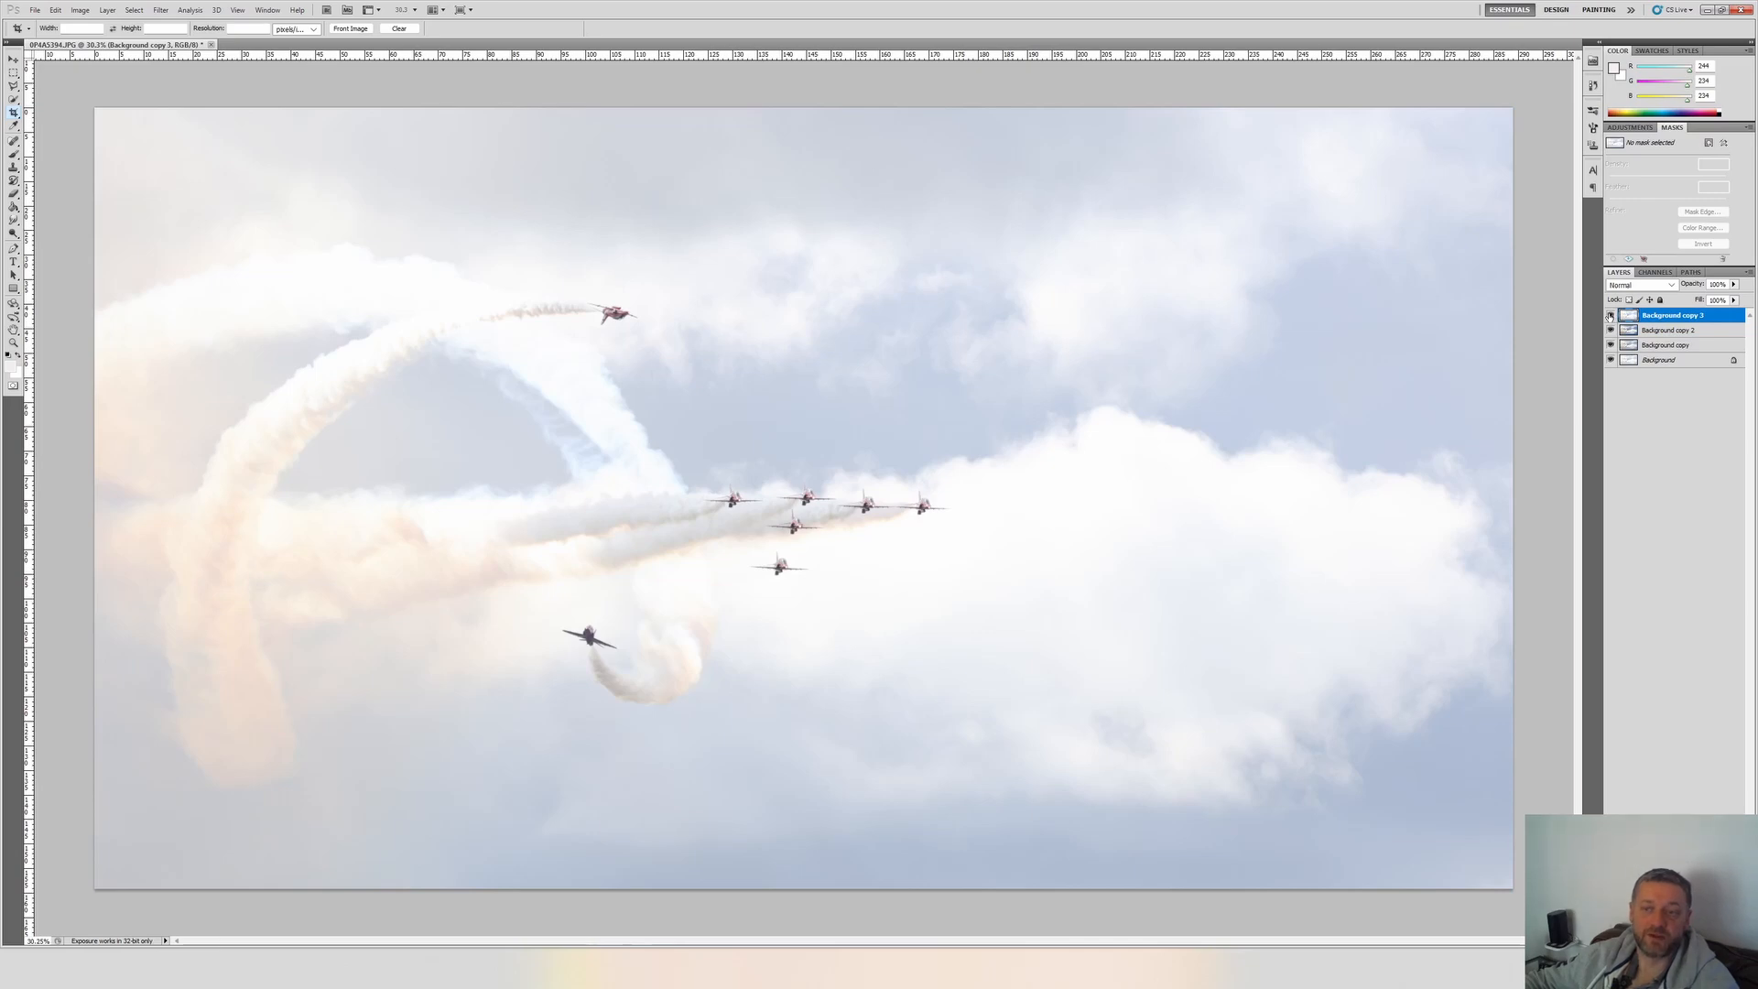
Add a layer mask to Background copy 3 and fill the mask with black.
{"action": "left_click", "coordinate": [1663, 940]}
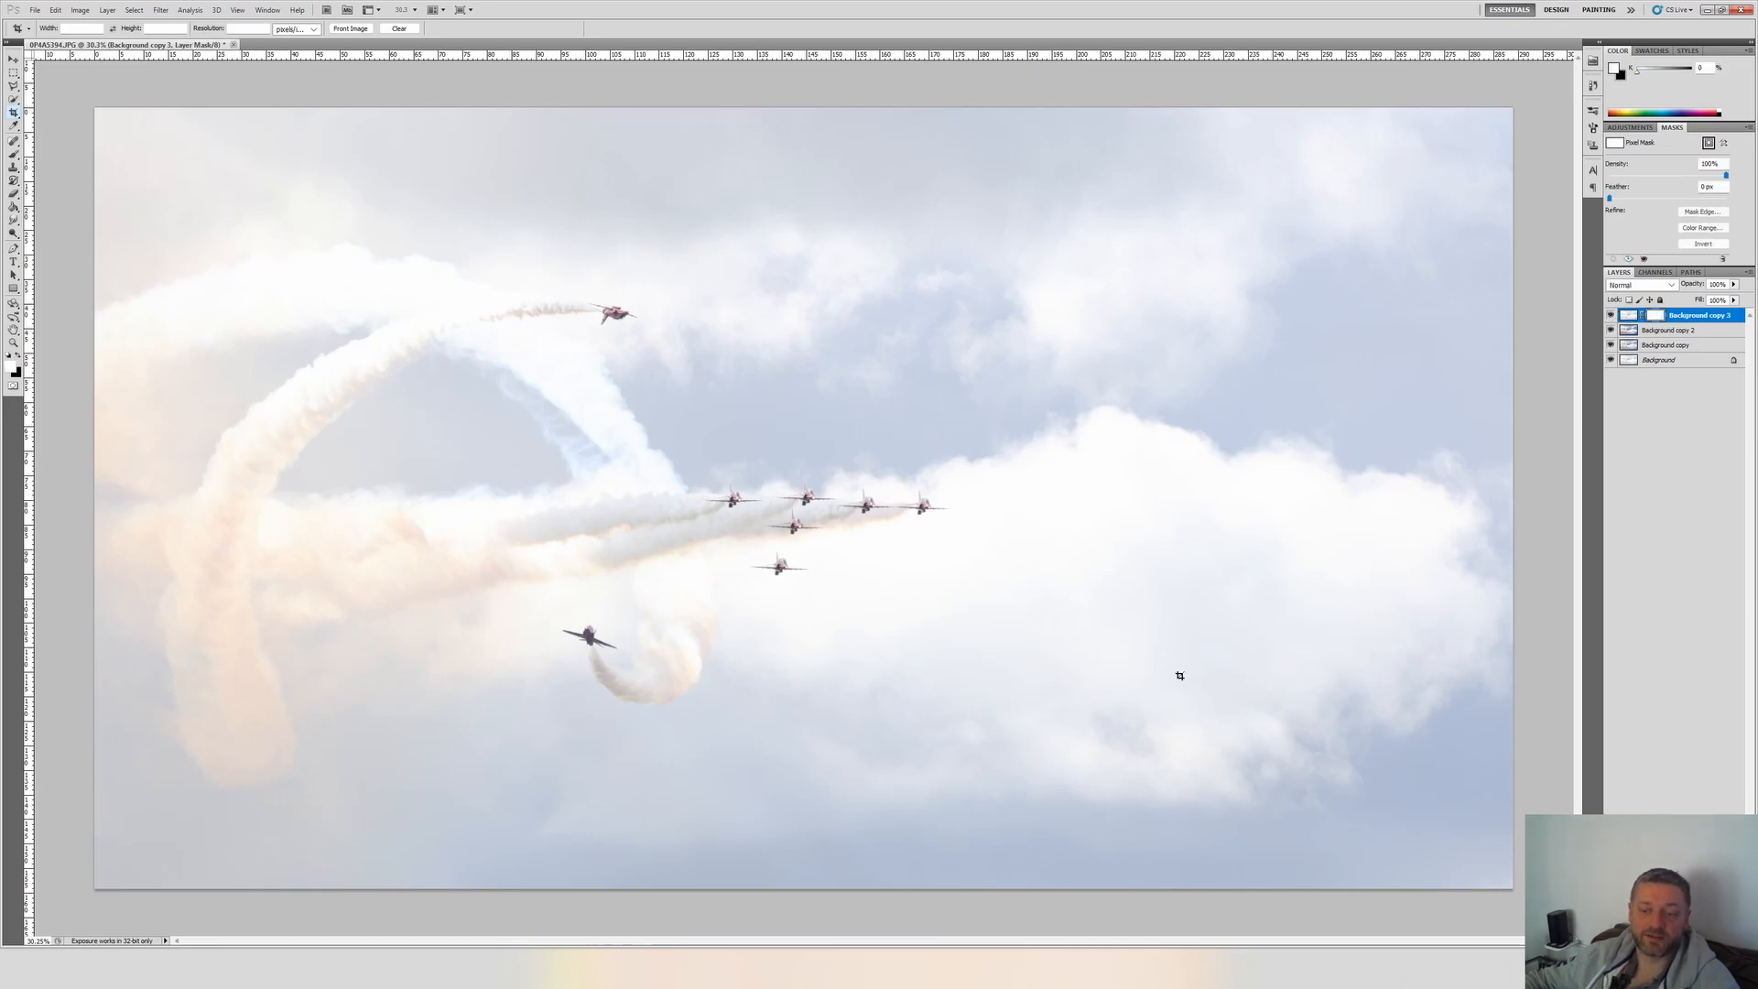
{"action": "left_click", "coordinate": [14, 207]}
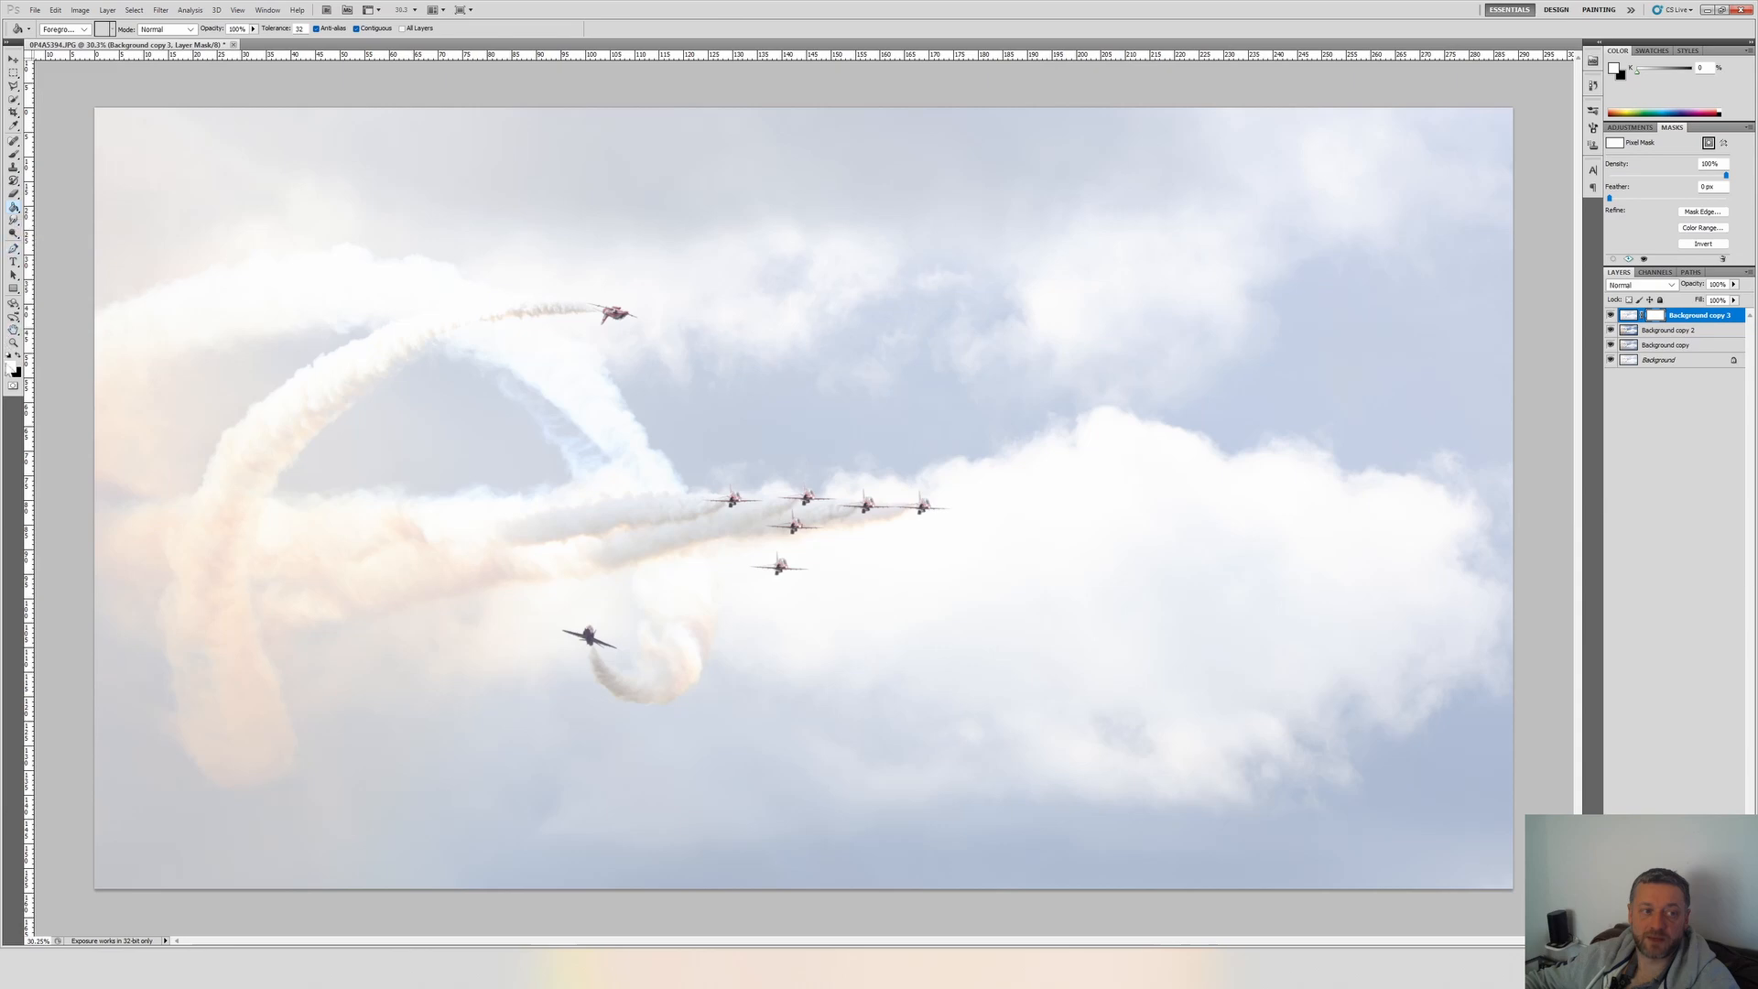
{"action": "left_click", "coordinate": [14, 342]}
{"action": "left_click", "coordinate": [9, 356]}
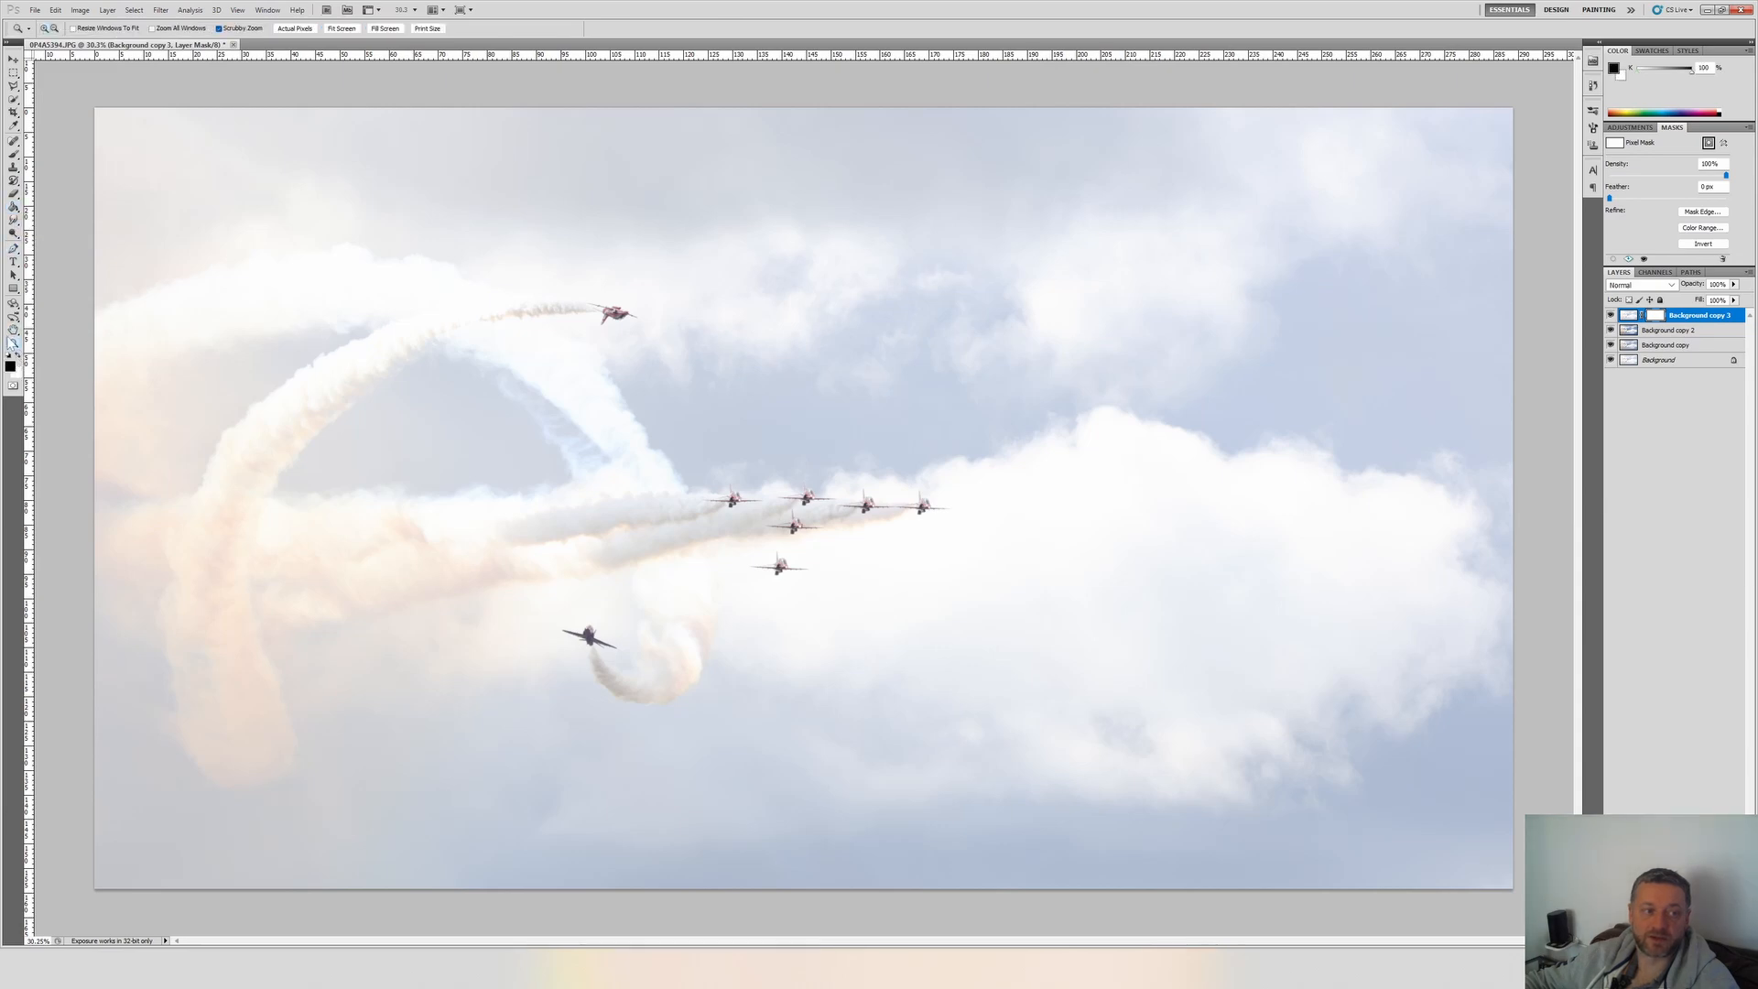
{"action": "left_click", "coordinate": [14, 207]}
{"action": "left_click", "coordinate": [344, 241]}
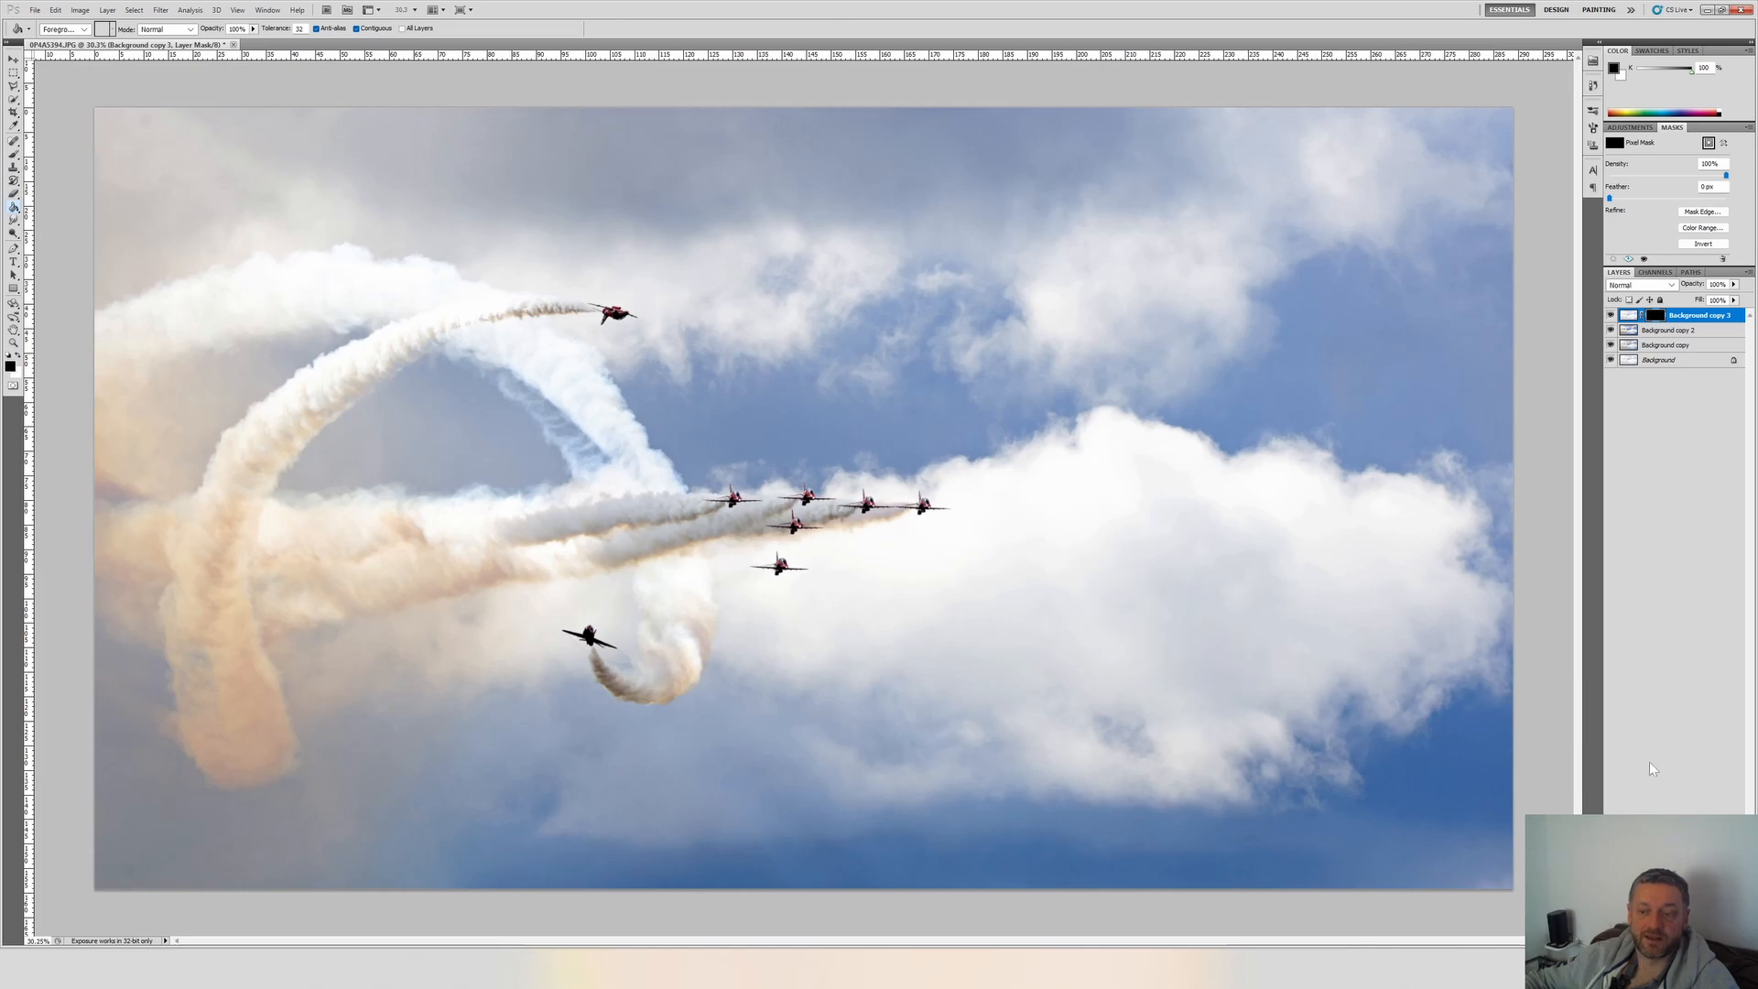
Paint white on the Background copy 3 mask over the jets with a slightly larger soft brush at 52% opacity.
{"action": "left_click", "coordinate": [14, 155]}
{"action": "left_click", "coordinate": [17, 356]}
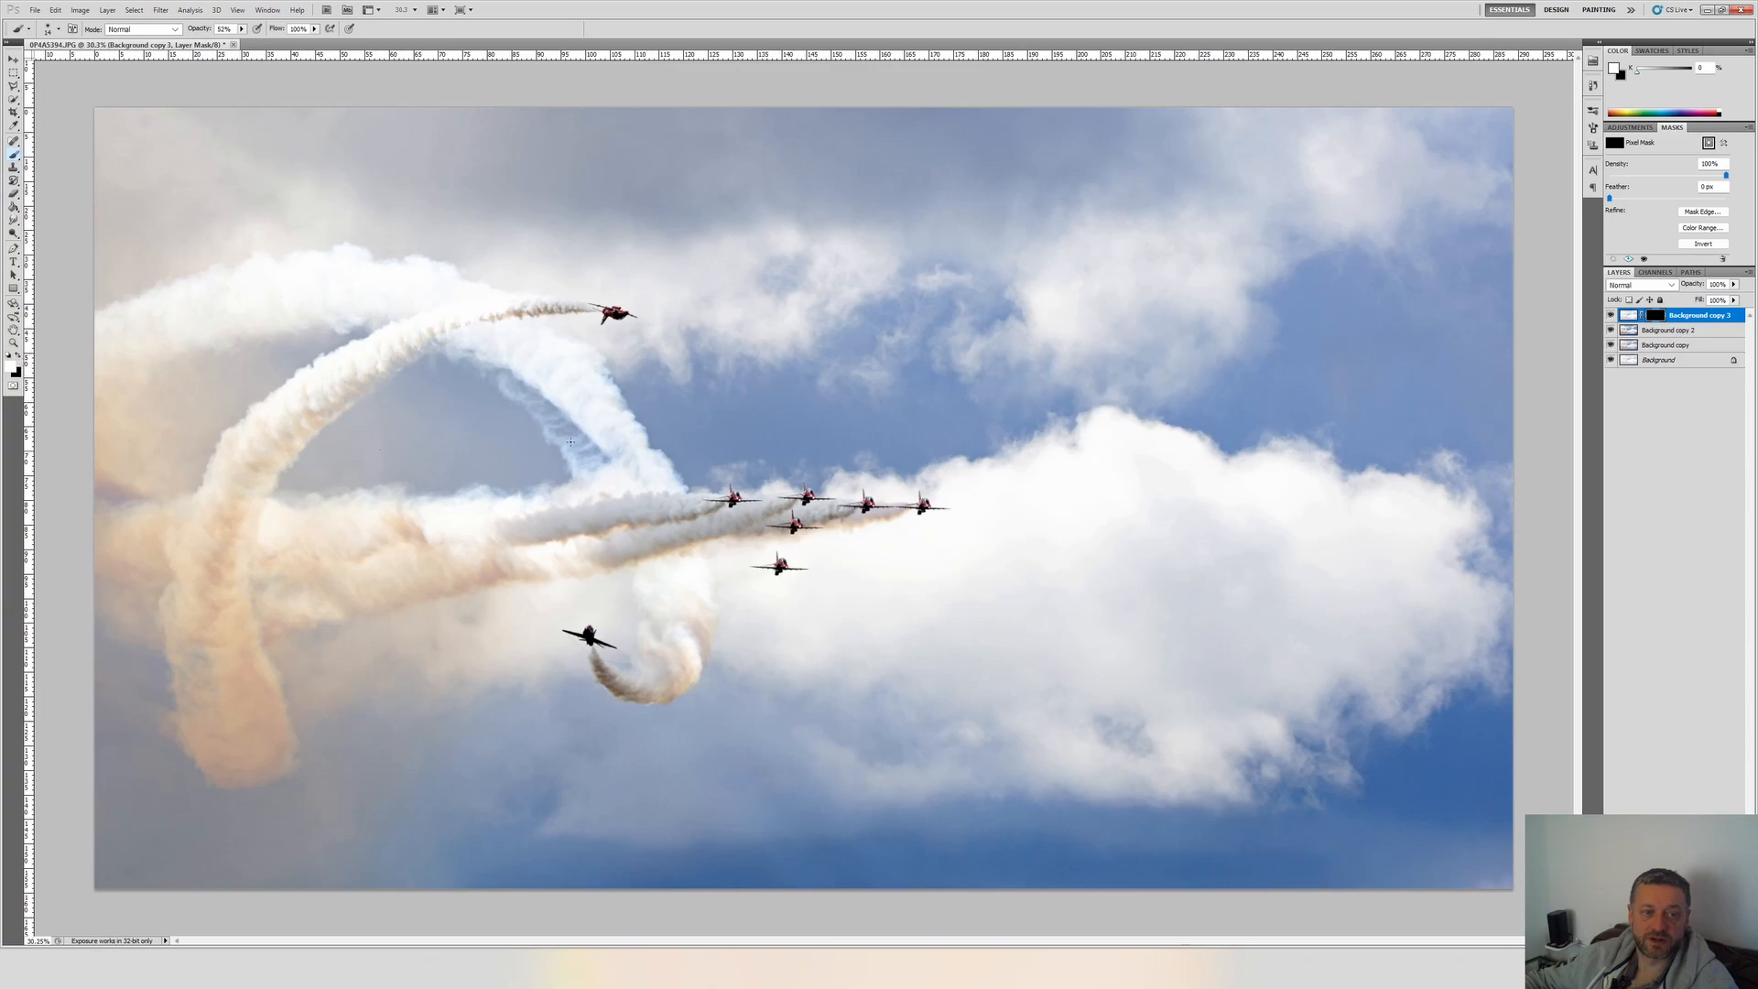
{"action": "scroll", "coordinate": [611, 310], "scroll_direction": "up", "scroll_amount": 6}
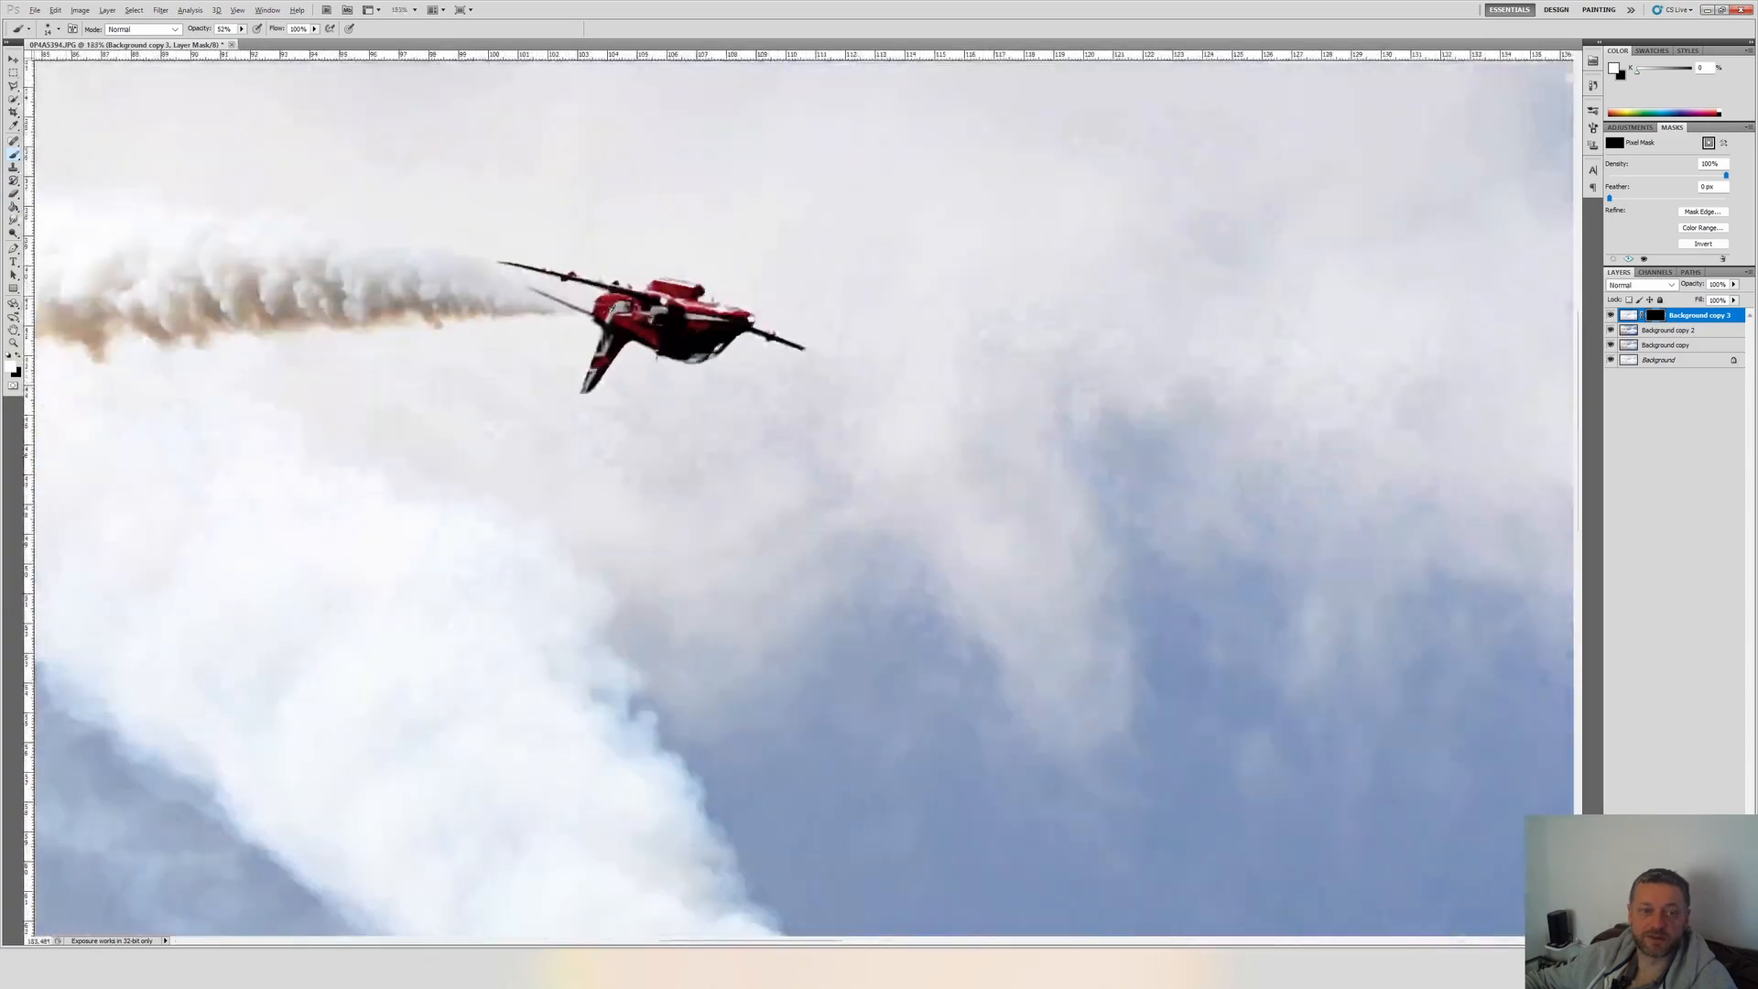
{"action": "scroll", "coordinate": [597, 311], "scroll_direction": "up", "scroll_amount": 2}
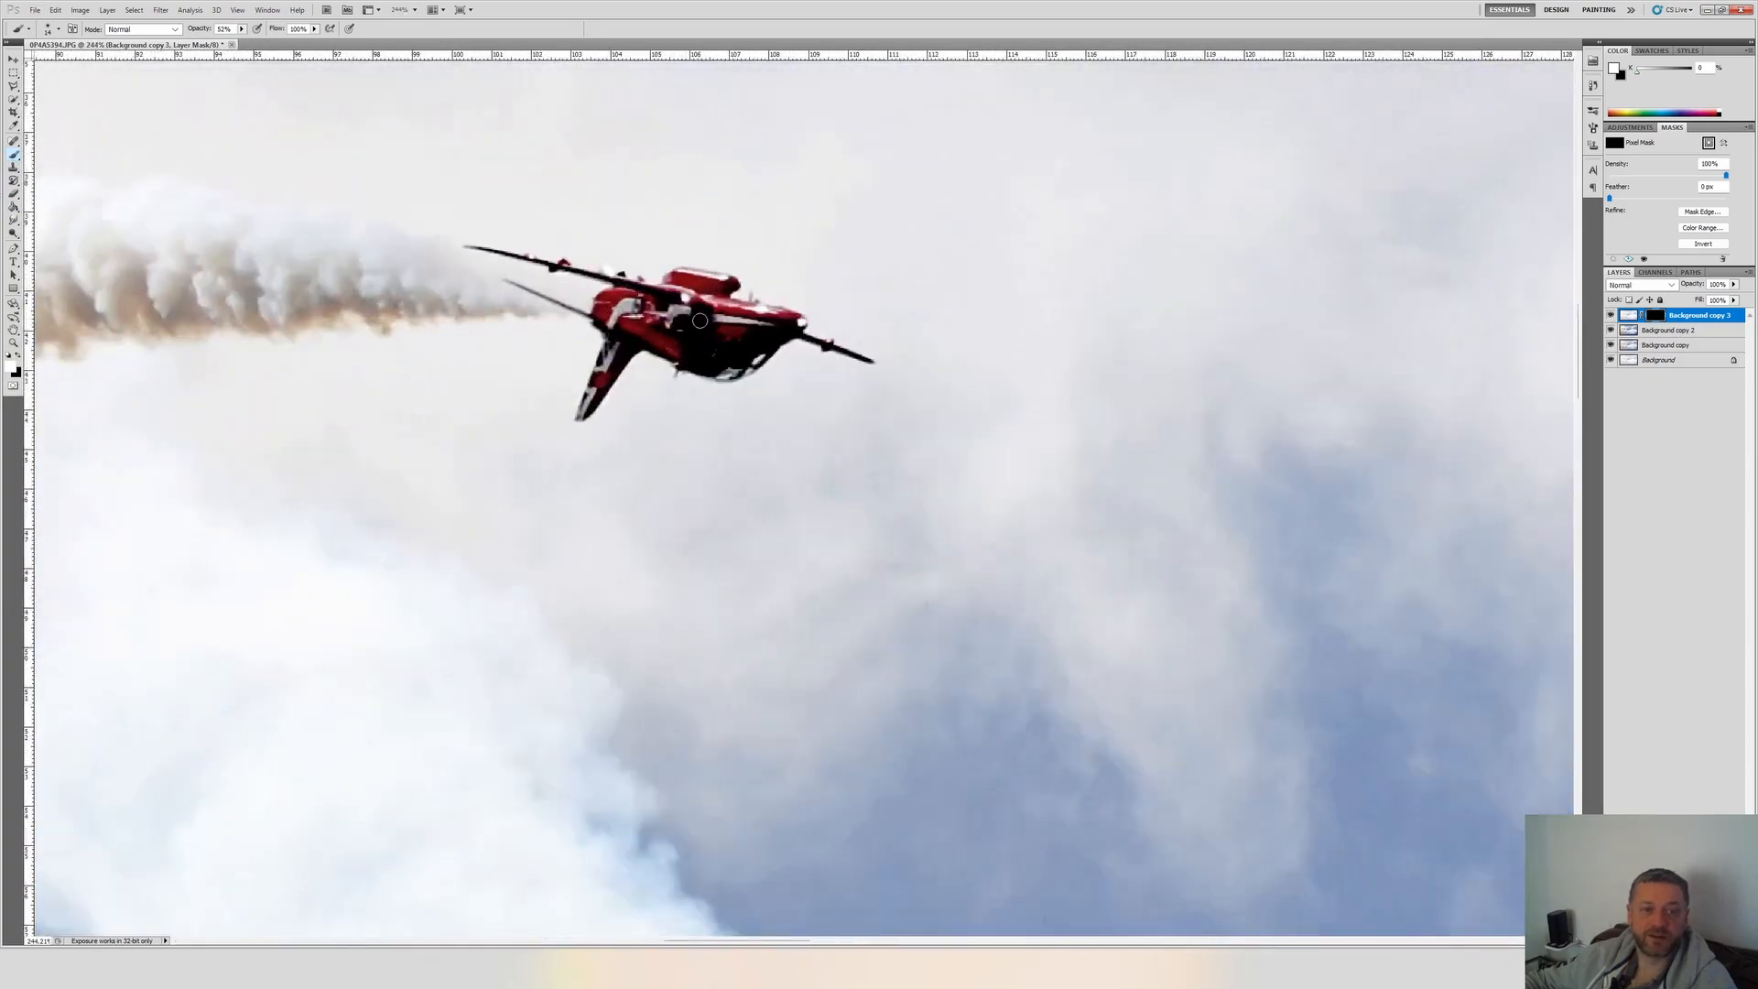
{"action": "left_click", "coordinate": [58, 28]}
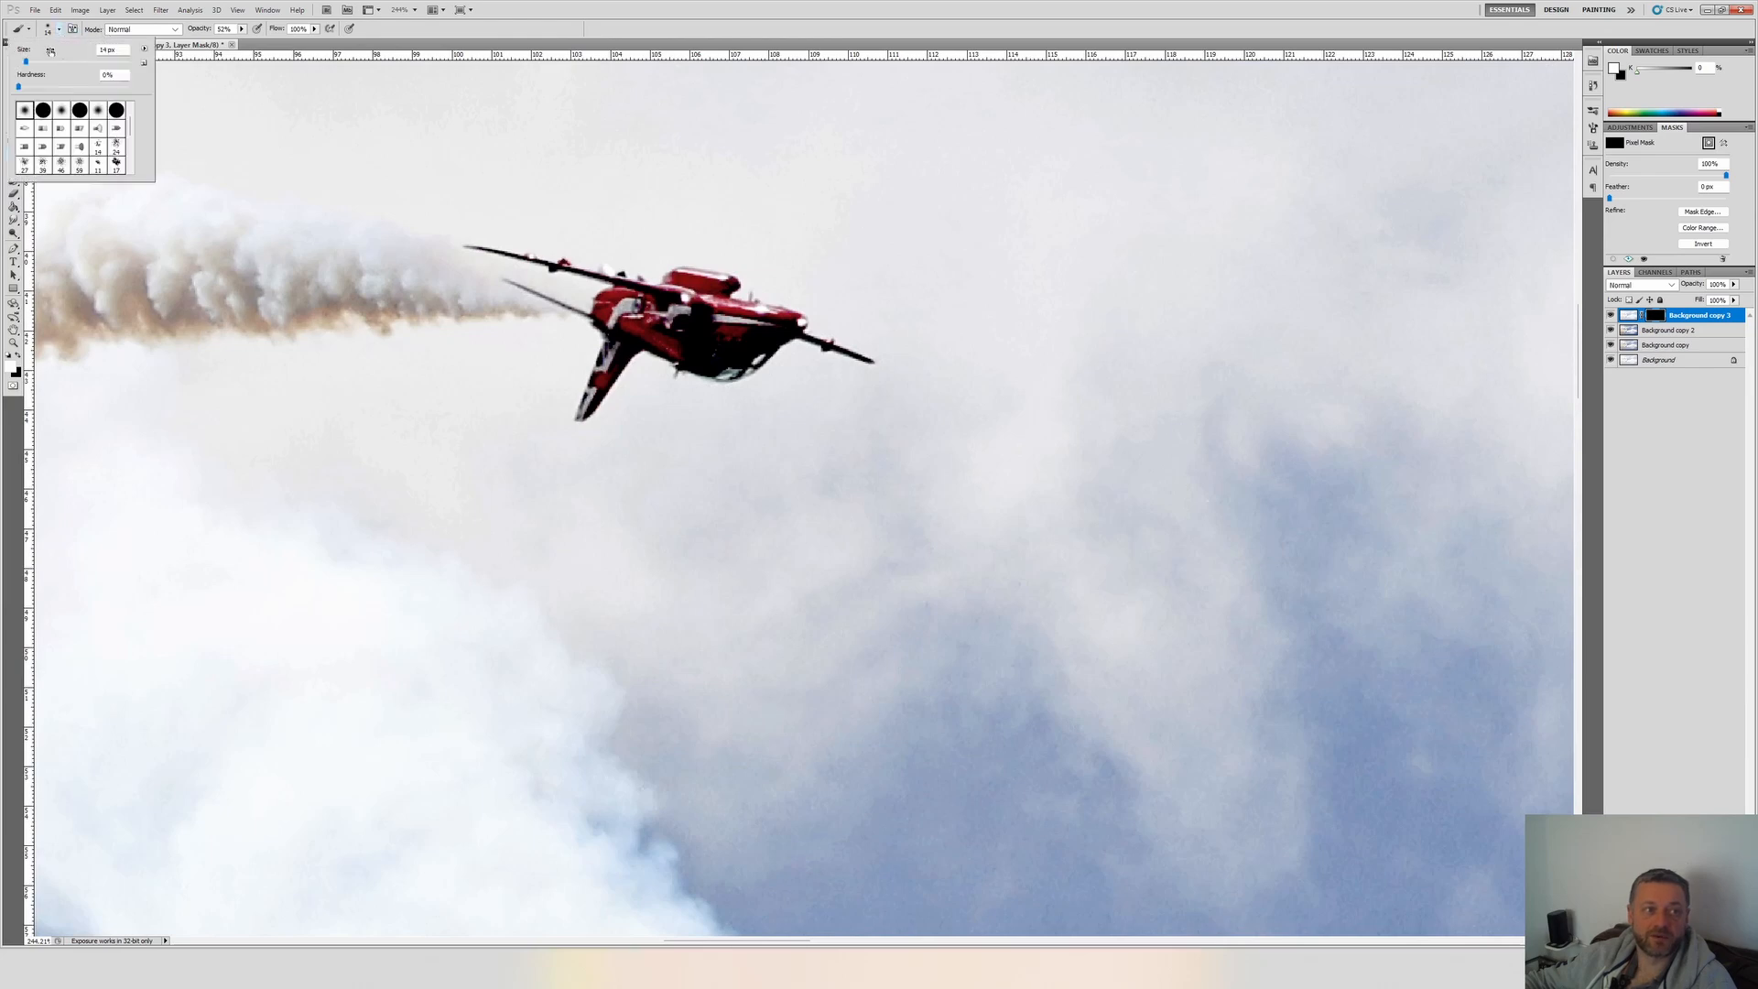
{"action": "left_click", "coordinate": [37, 61]}
{"action": "left_click_drag", "start_coordinate": [39, 64], "coordinate": [44, 62]}
{"action": "left_click", "coordinate": [469, 31]}
{"action": "mouse_move", "coordinate": [622, 306]}
{"action": "left_mouse_down"}
{"action": "mouse_move", "coordinate": [787, 352]}
{"action": "mouse_move", "coordinate": [677, 371]}
{"action": "mouse_move", "coordinate": [724, 352]}
{"action": "mouse_move", "coordinate": [621, 346]}
{"action": "mouse_move", "coordinate": [585, 396]}
{"action": "mouse_move", "coordinate": [615, 295]}
{"action": "mouse_move", "coordinate": [717, 293]}
{"action": "left_mouse_up"}
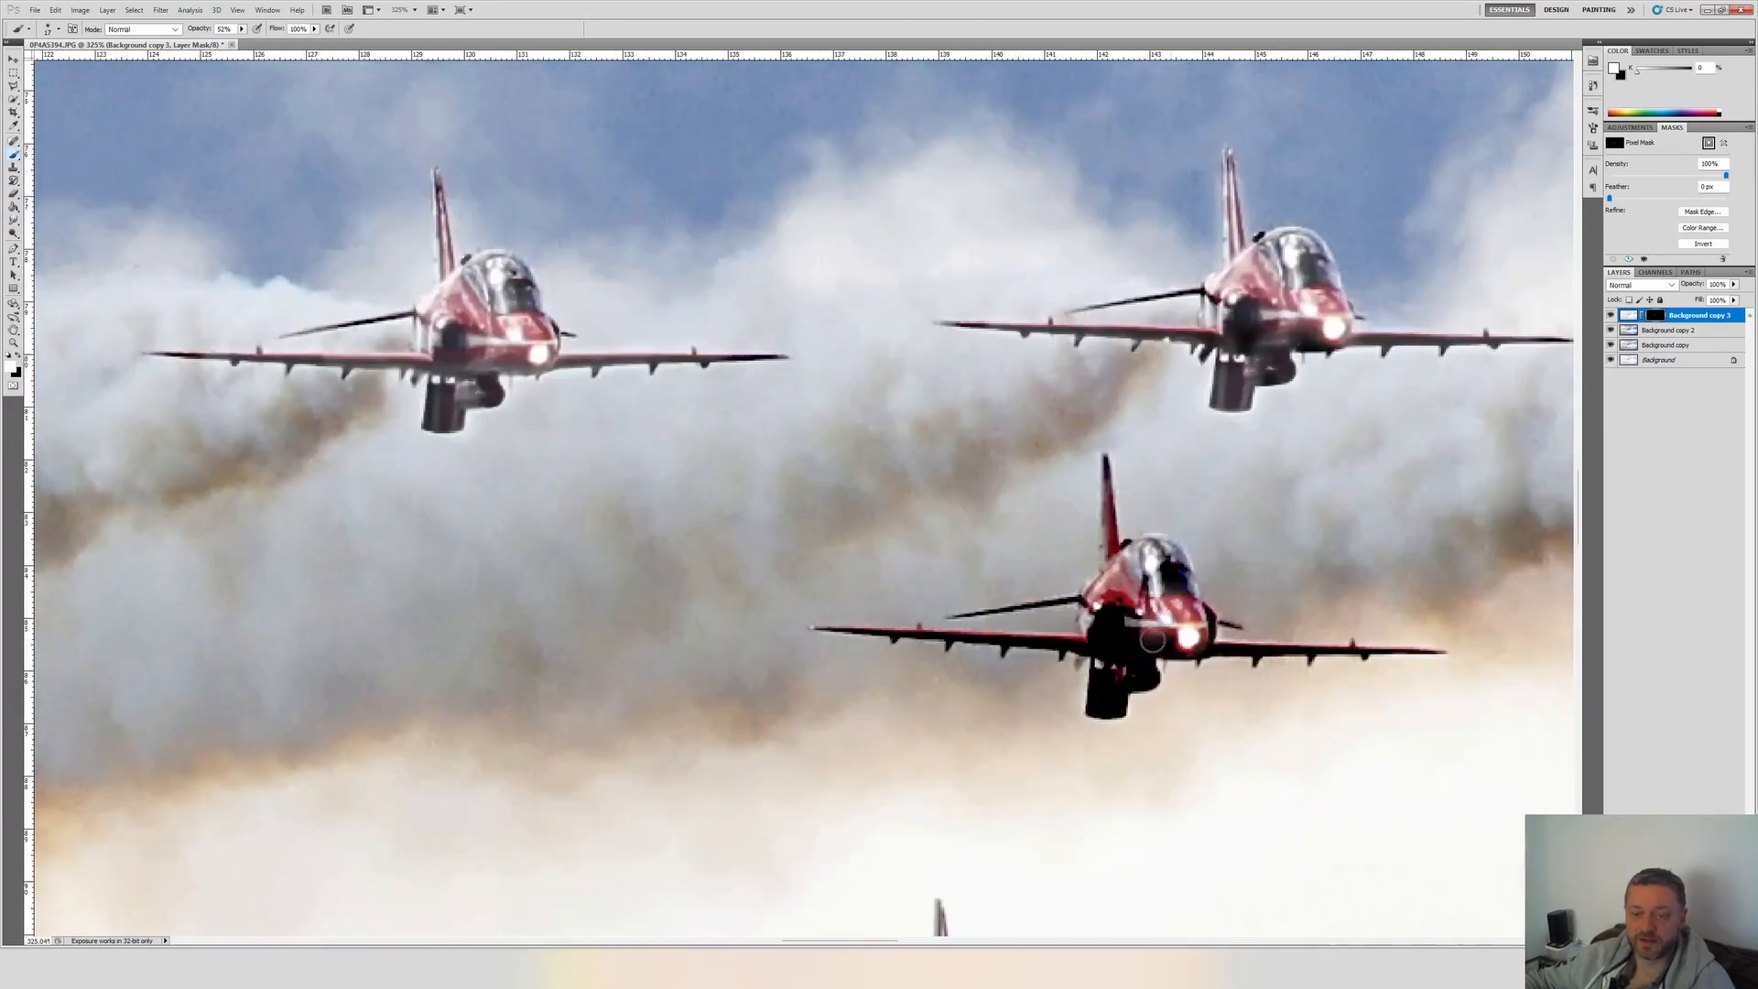
{"action": "scroll", "coordinate": [1153, 640], "scroll_direction": "right", "scroll_amount": 10}
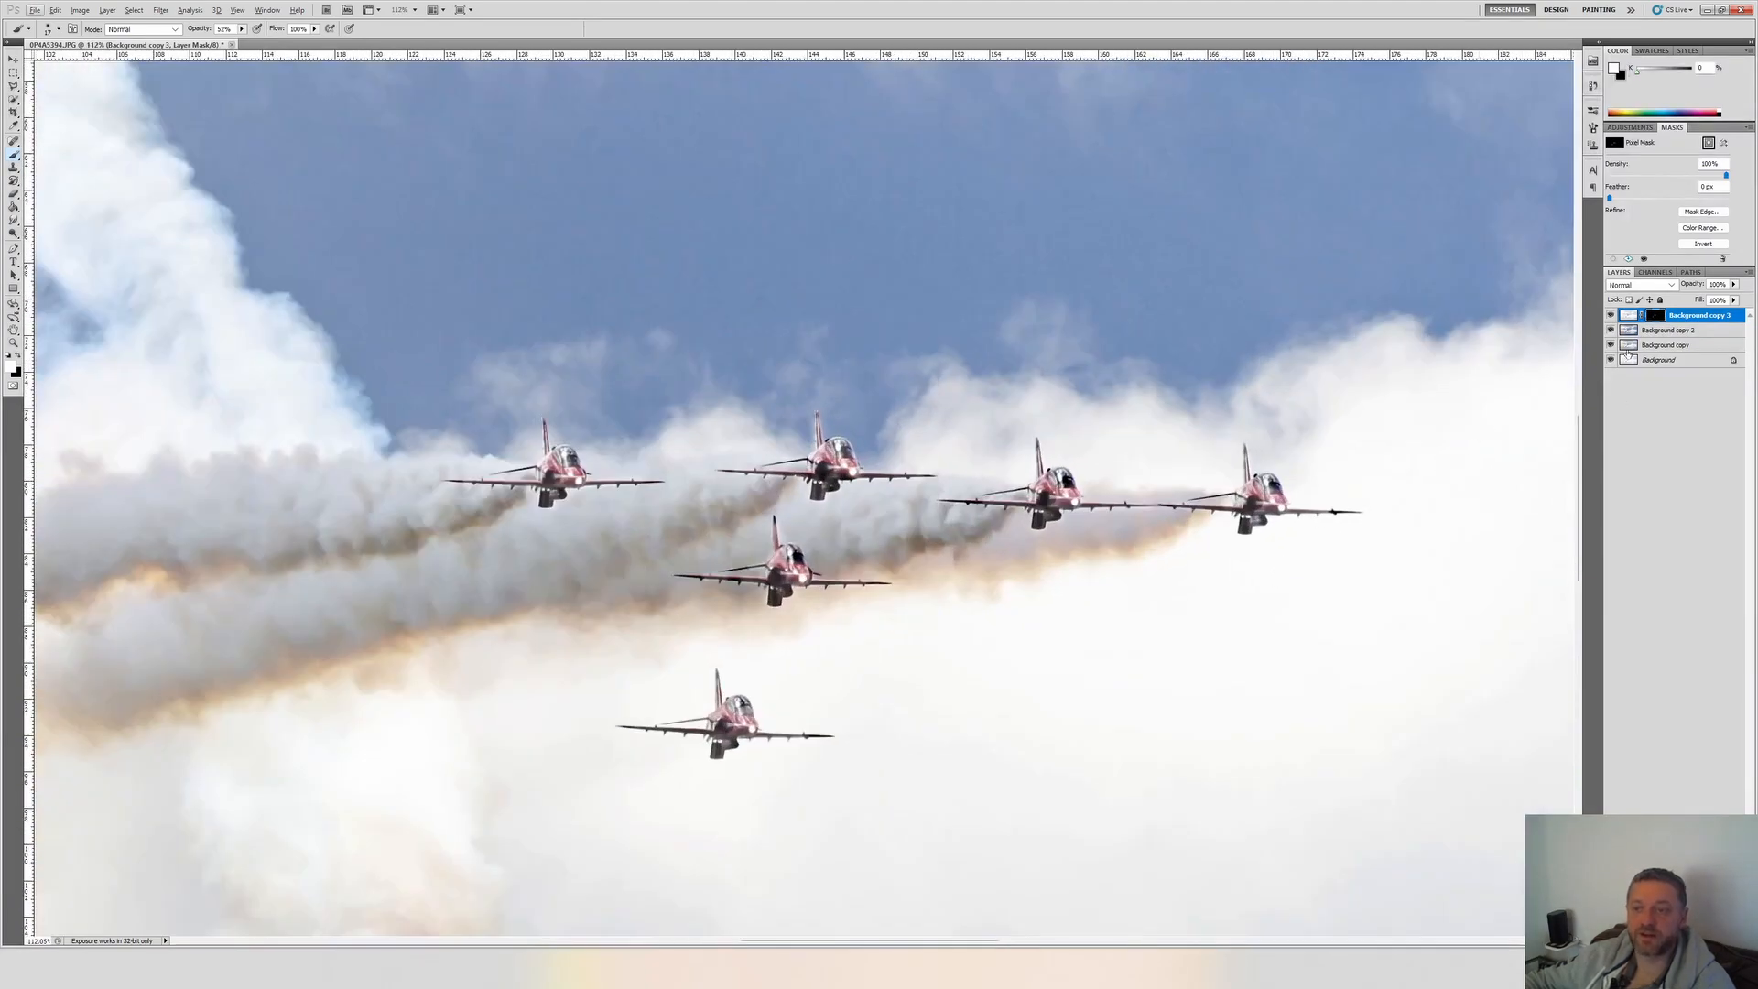
Compare the jets with and without the restored detail by hiding and showing Background copy 3.
{"action": "left_click", "coordinate": [1609, 315]}
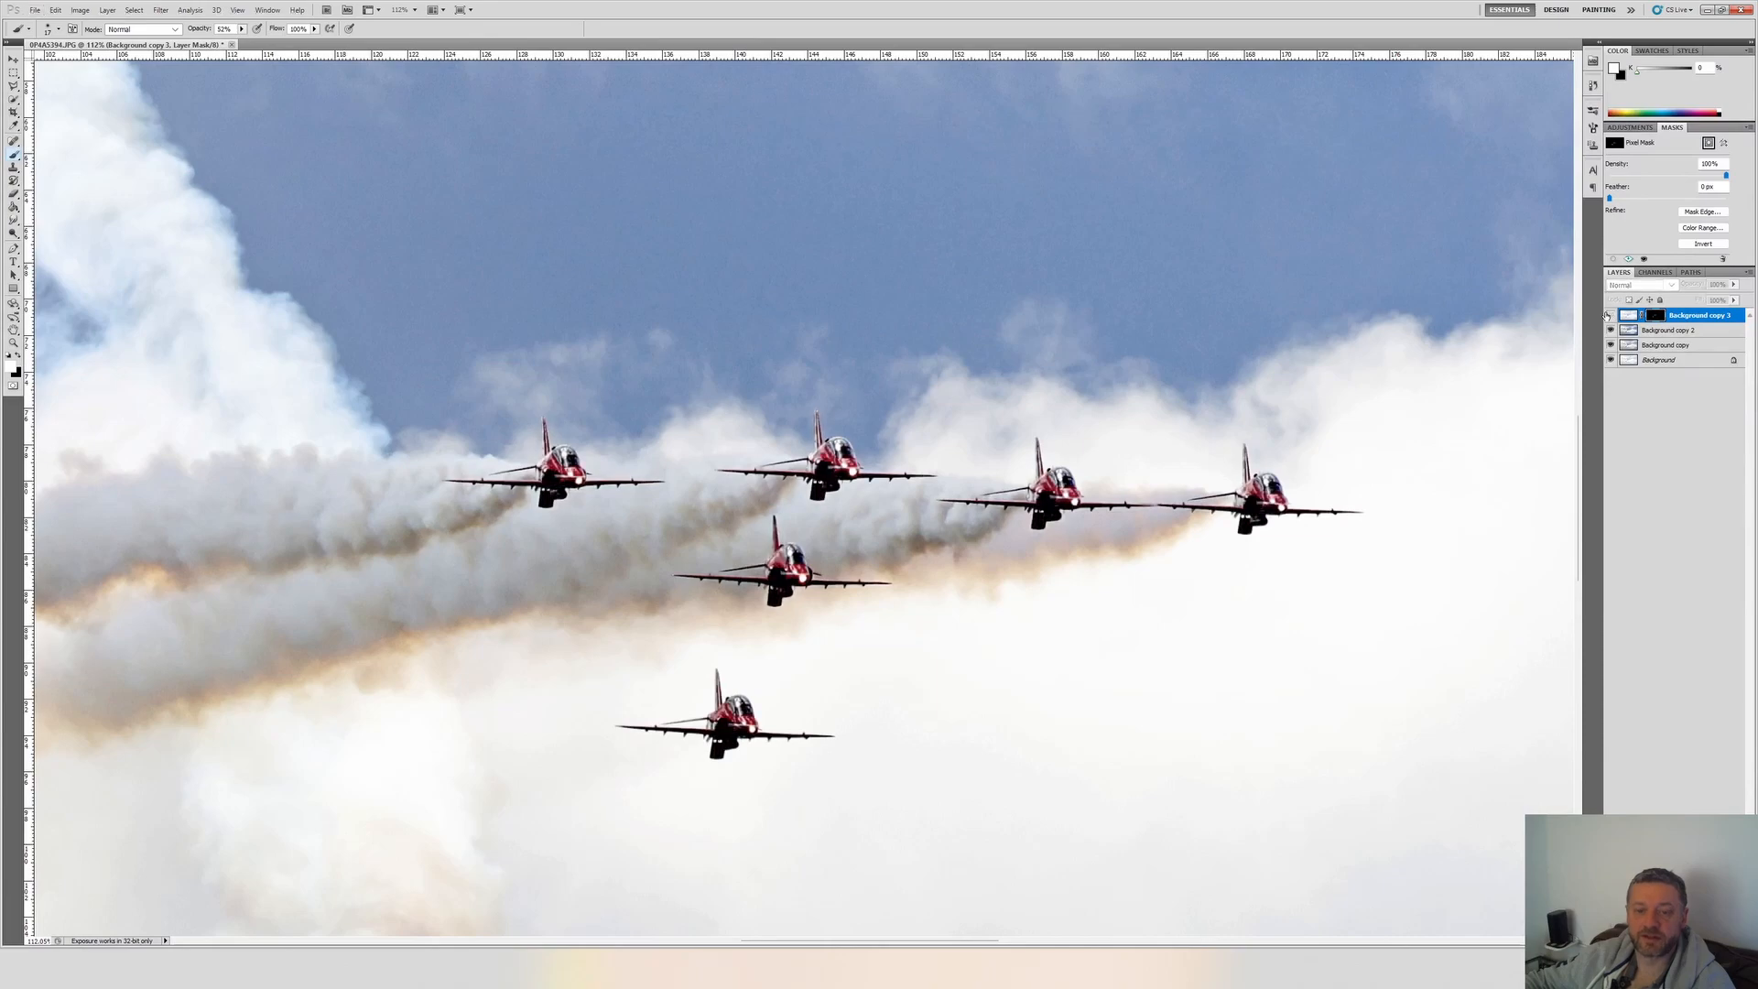
{"action": "left_click", "coordinate": [1608, 315]}
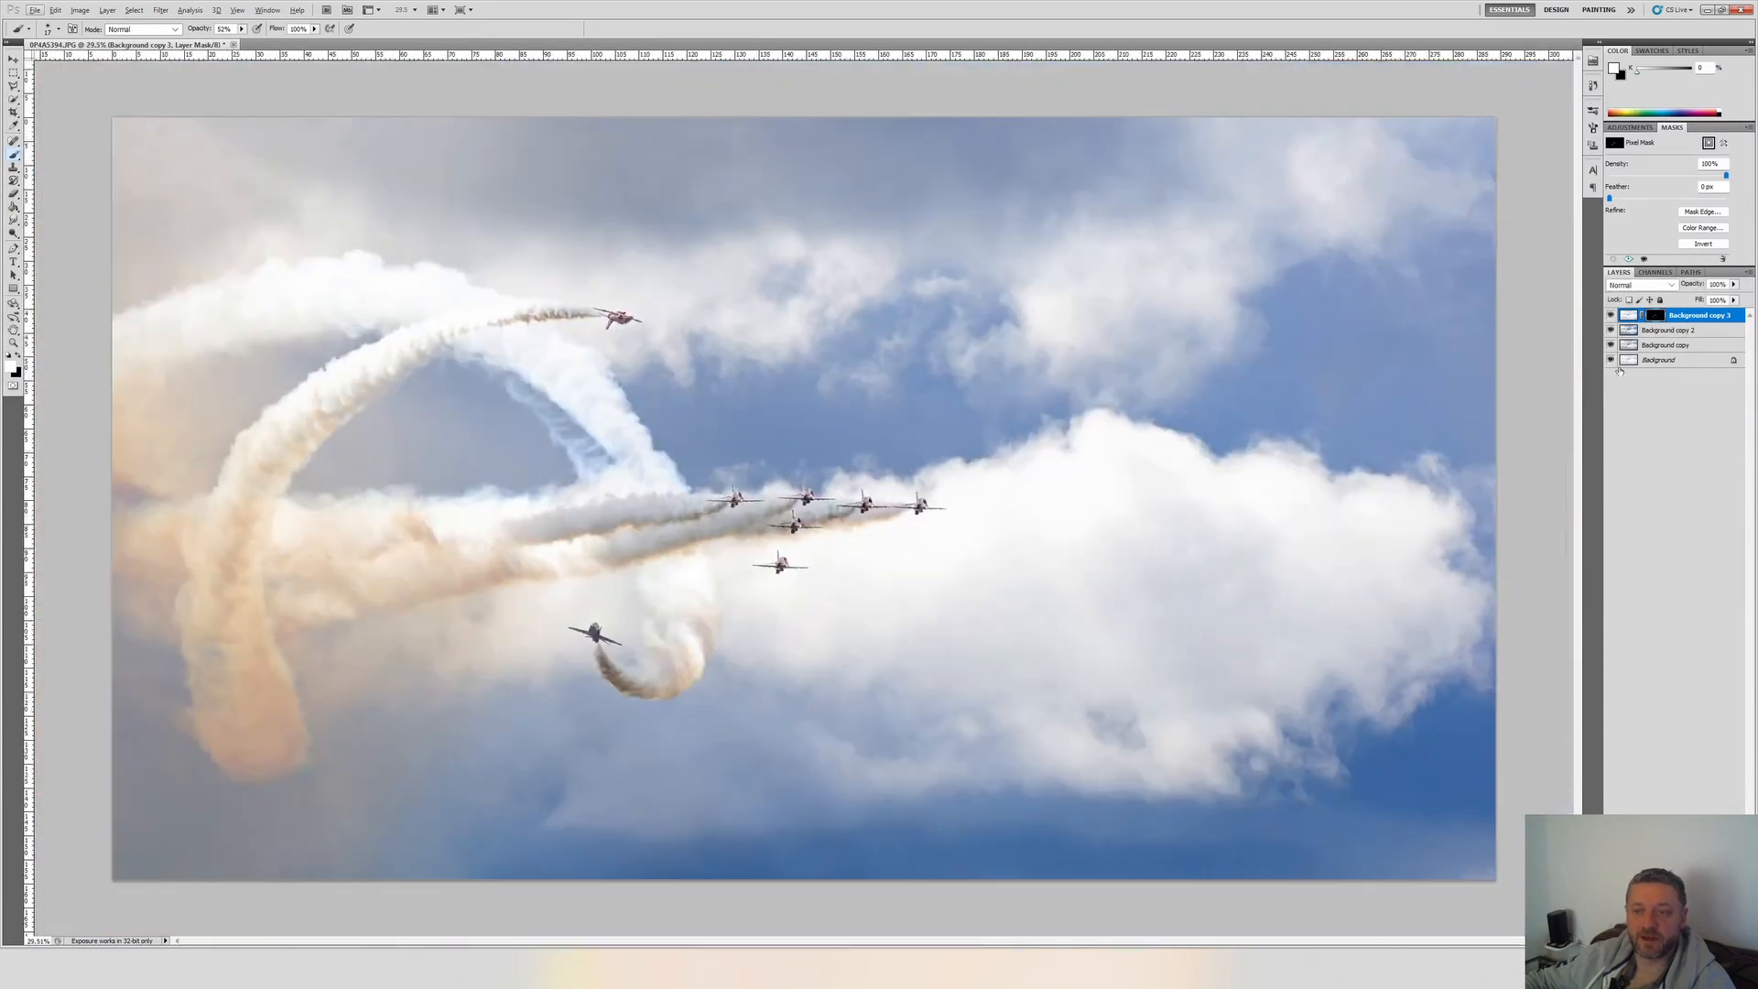
{"action": "left_click", "coordinate": [1609, 315]}
{"action": "left_click", "coordinate": [1610, 315]}
{"action": "left_click", "coordinate": [1609, 315]}
{"action": "left_click", "coordinate": [1609, 315]}
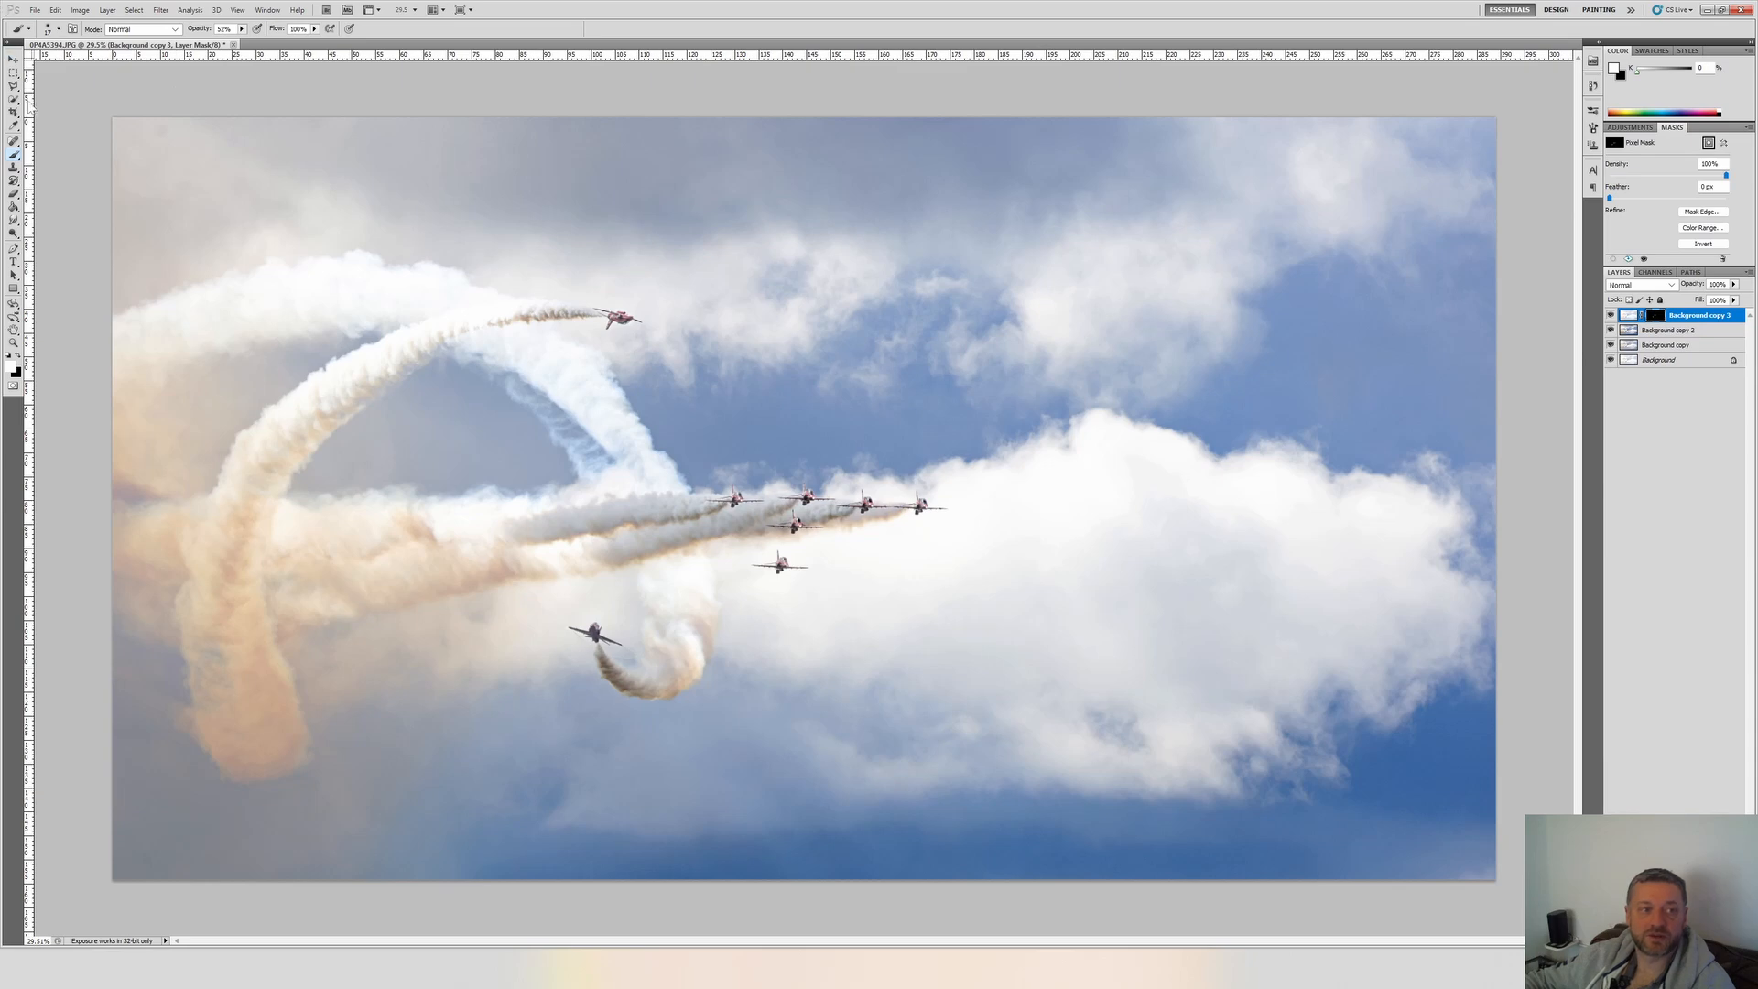
Crop the image to a narrower frame, trimming the cloud area right of the formation and thin strips along the upper and lower edges.
{"action": "left_click", "coordinate": [13, 112]}
{"action": "mouse_move", "coordinate": [1125, 128]}
{"action": "left_mouse_down"}
{"action": "mouse_move", "coordinate": [1267, 302]}
{"action": "mouse_move", "coordinate": [1496, 879]}
{"action": "left_mouse_up"}
{"action": "key", "text": "Escape"}
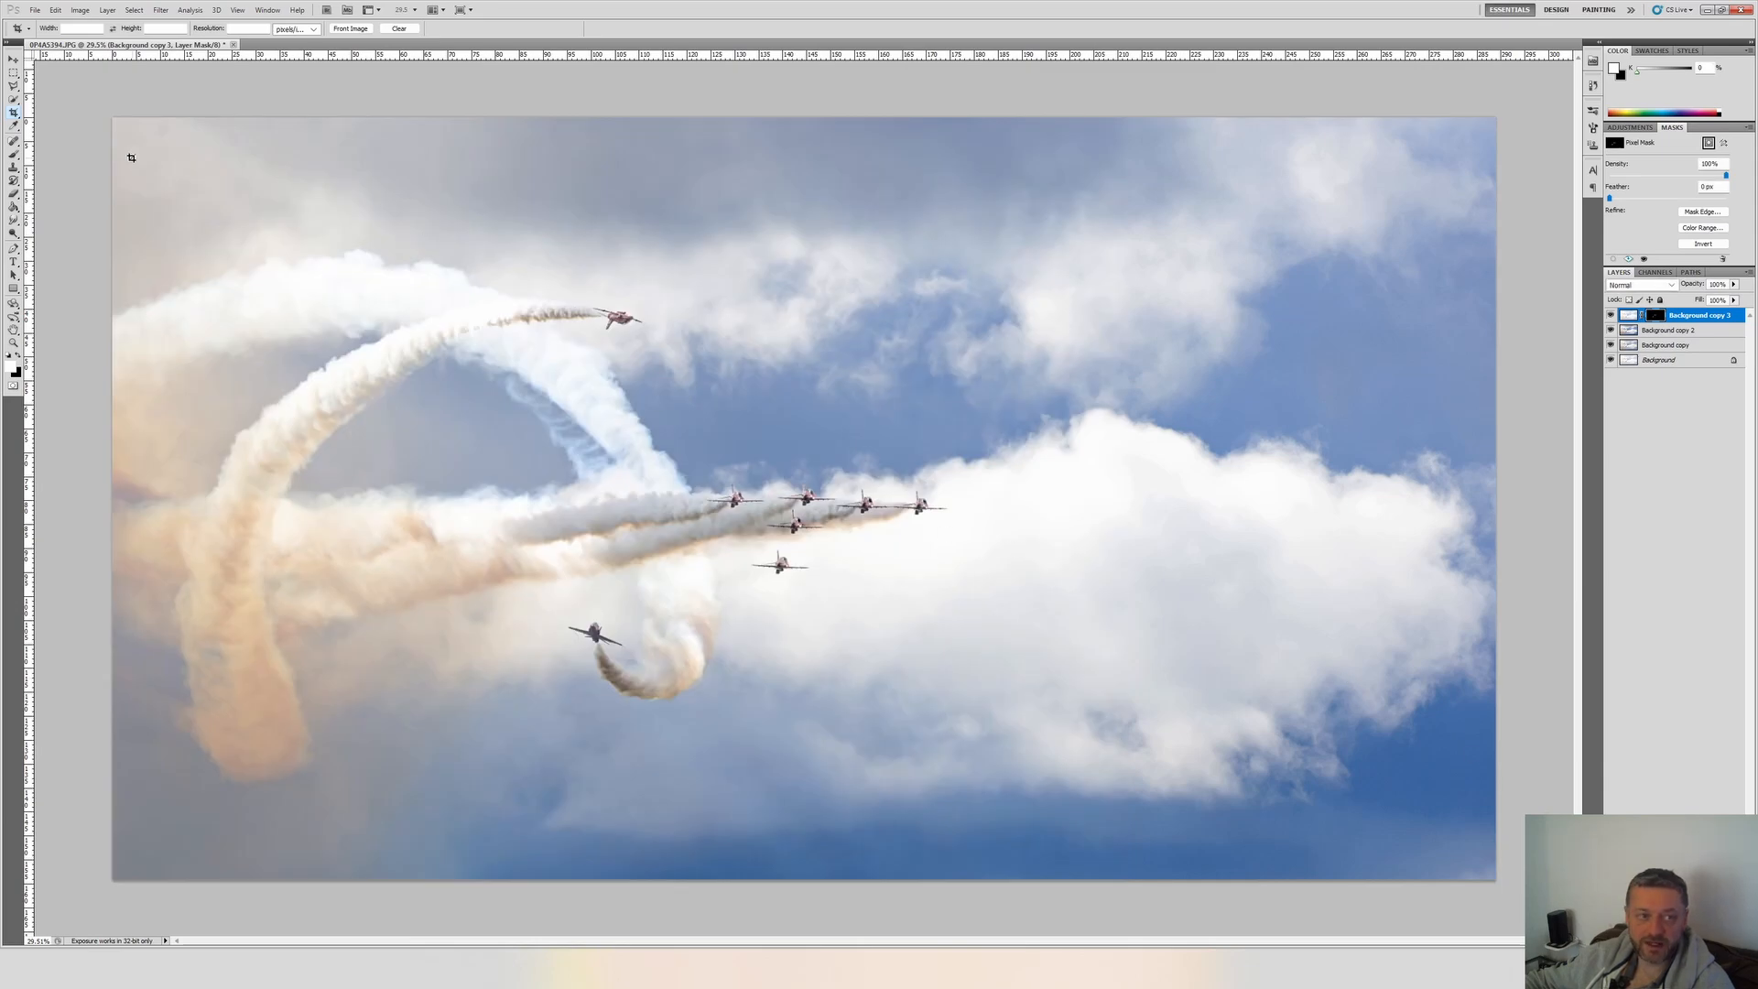
{"action": "left_click_drag", "start_coordinate": [1214, 854], "coordinate": [1215, 862]}
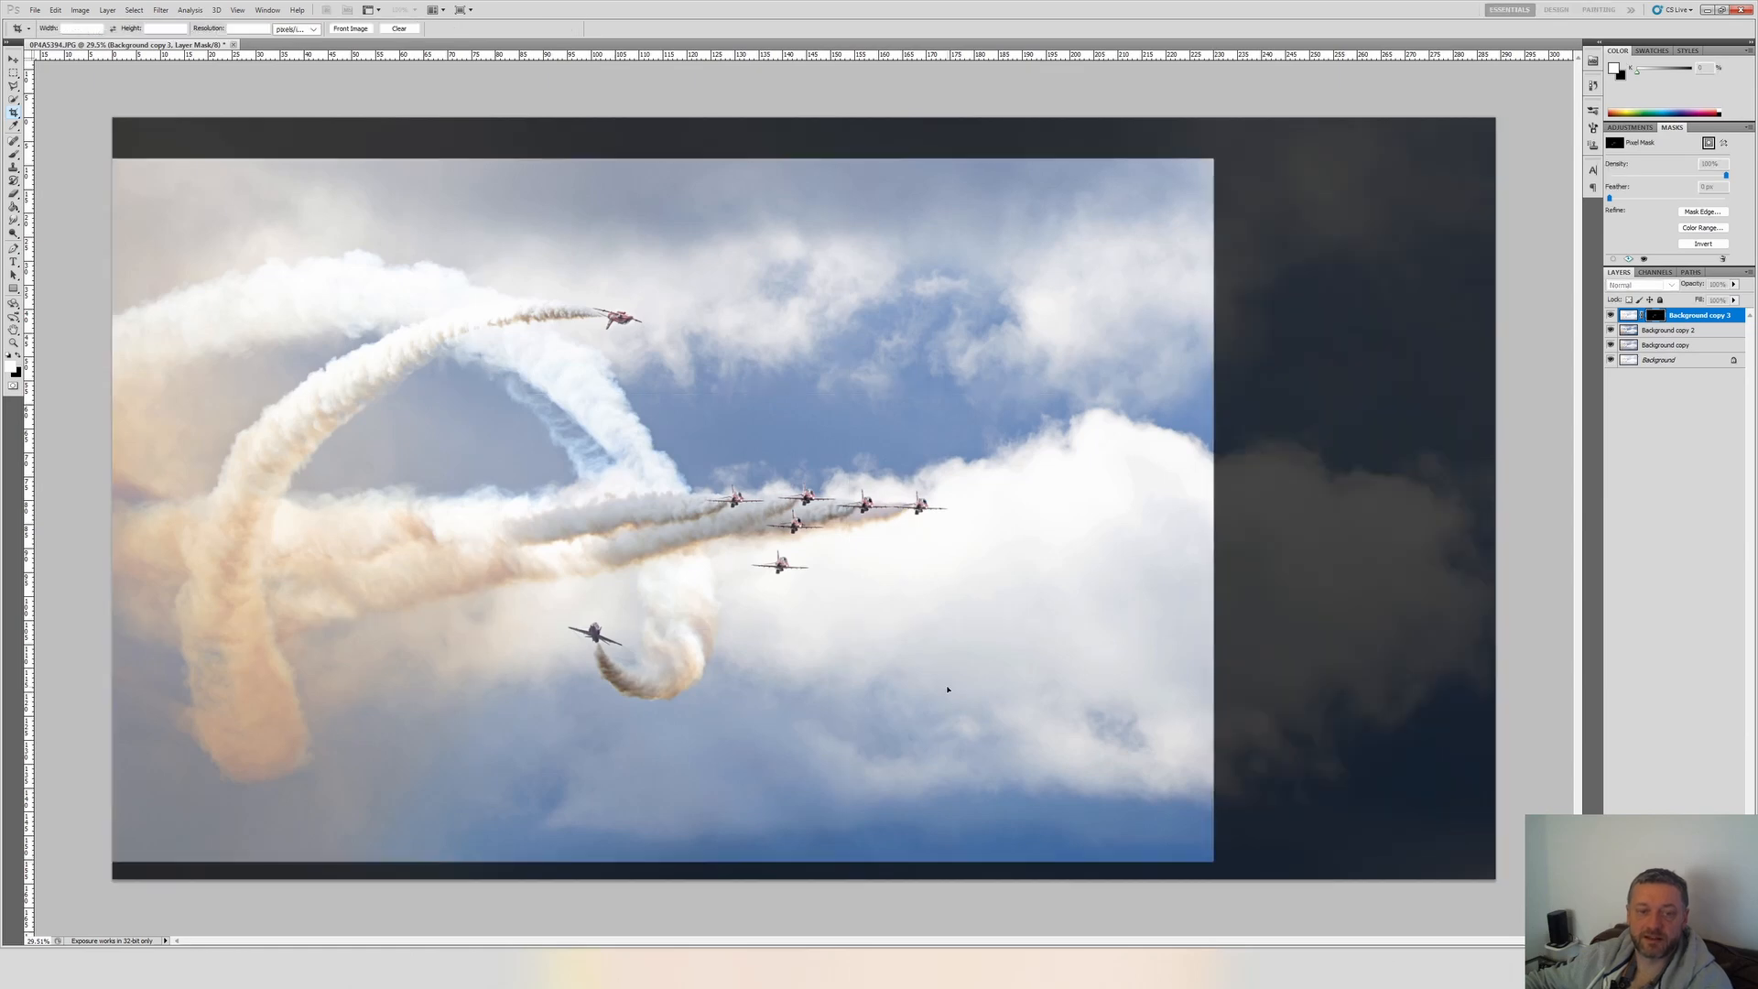
{"action": "key", "text": "Return"}
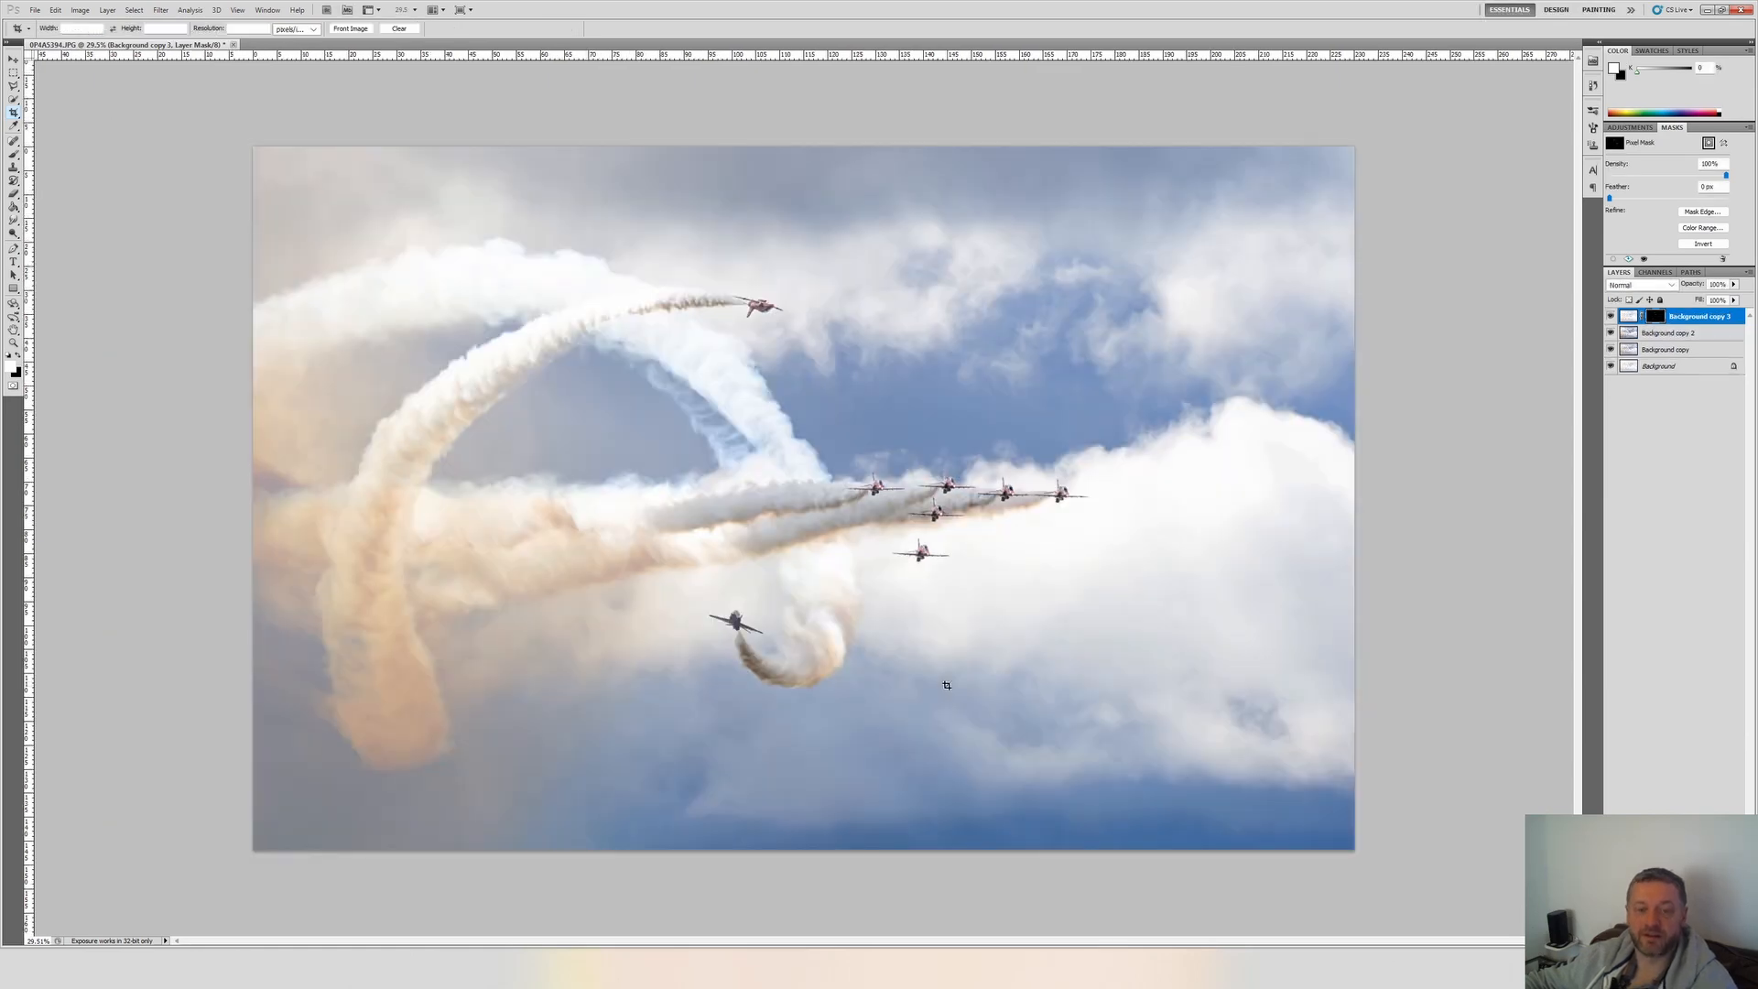
Duplicate Background copy 3 and Background copy 2 together and merge the two duplicates into one layer.
{"action": "left_click", "coordinate": [1629, 316]}
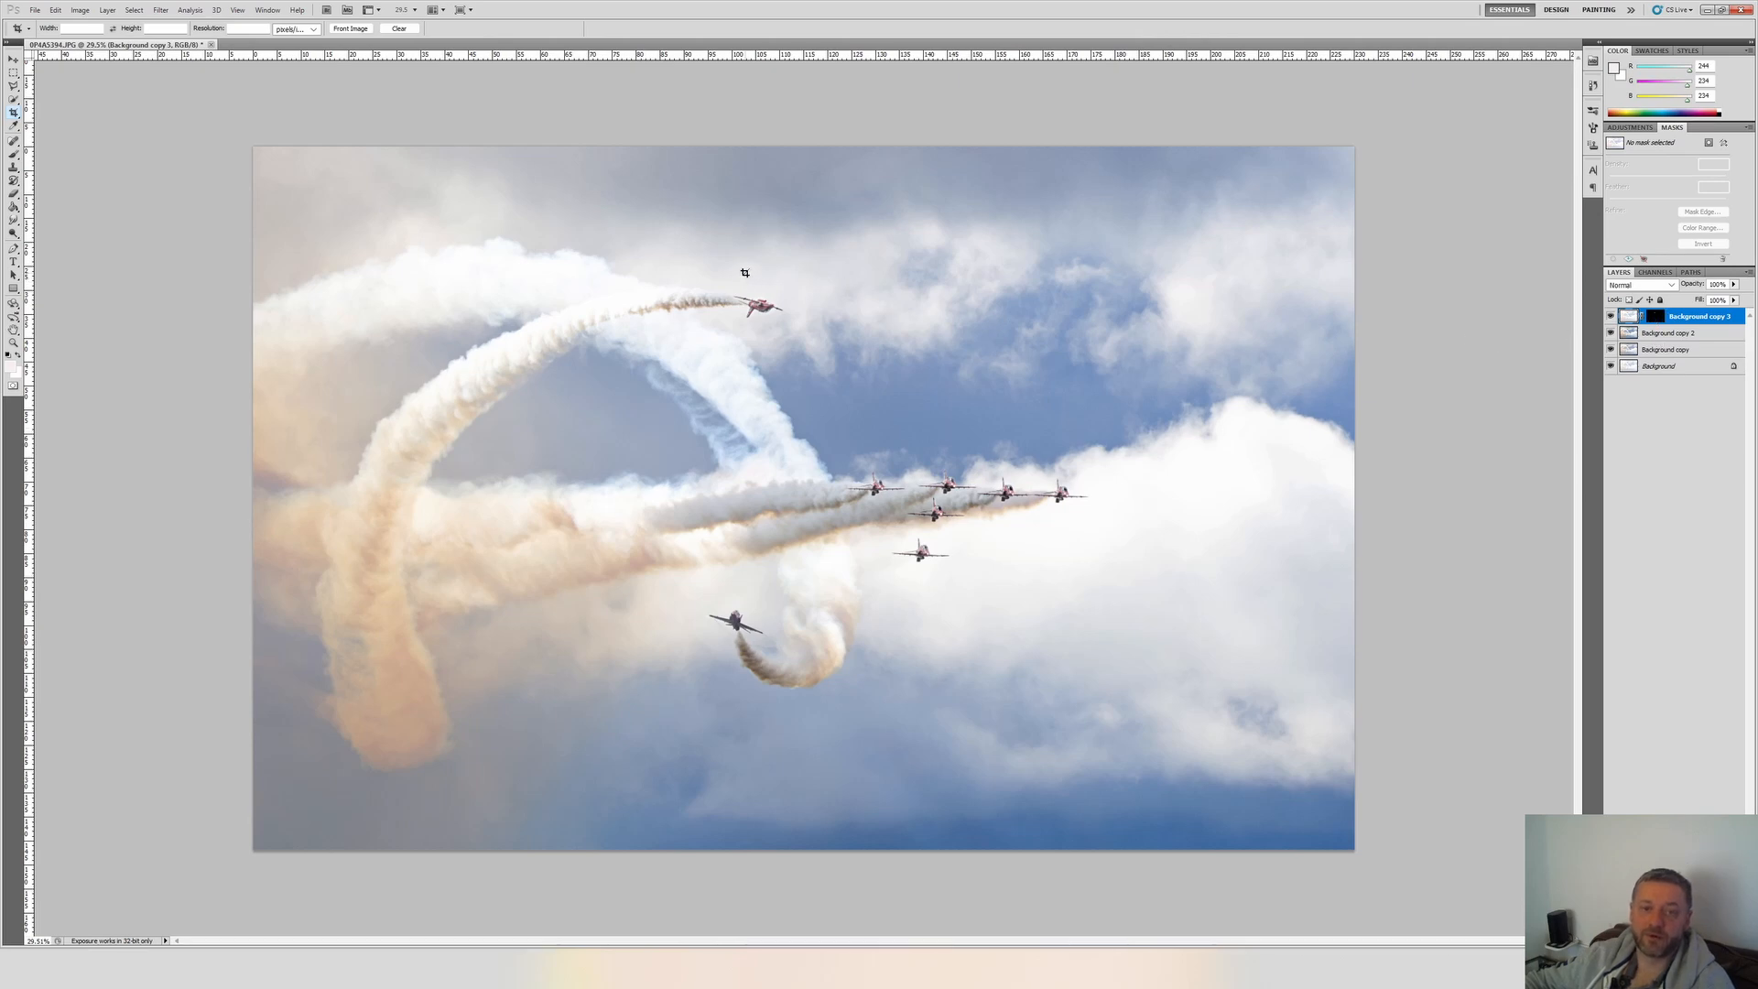
{"action": "left_click", "coordinate": [1674, 333], "text": "shift"}
{"action": "right_click", "coordinate": [1667, 337]}
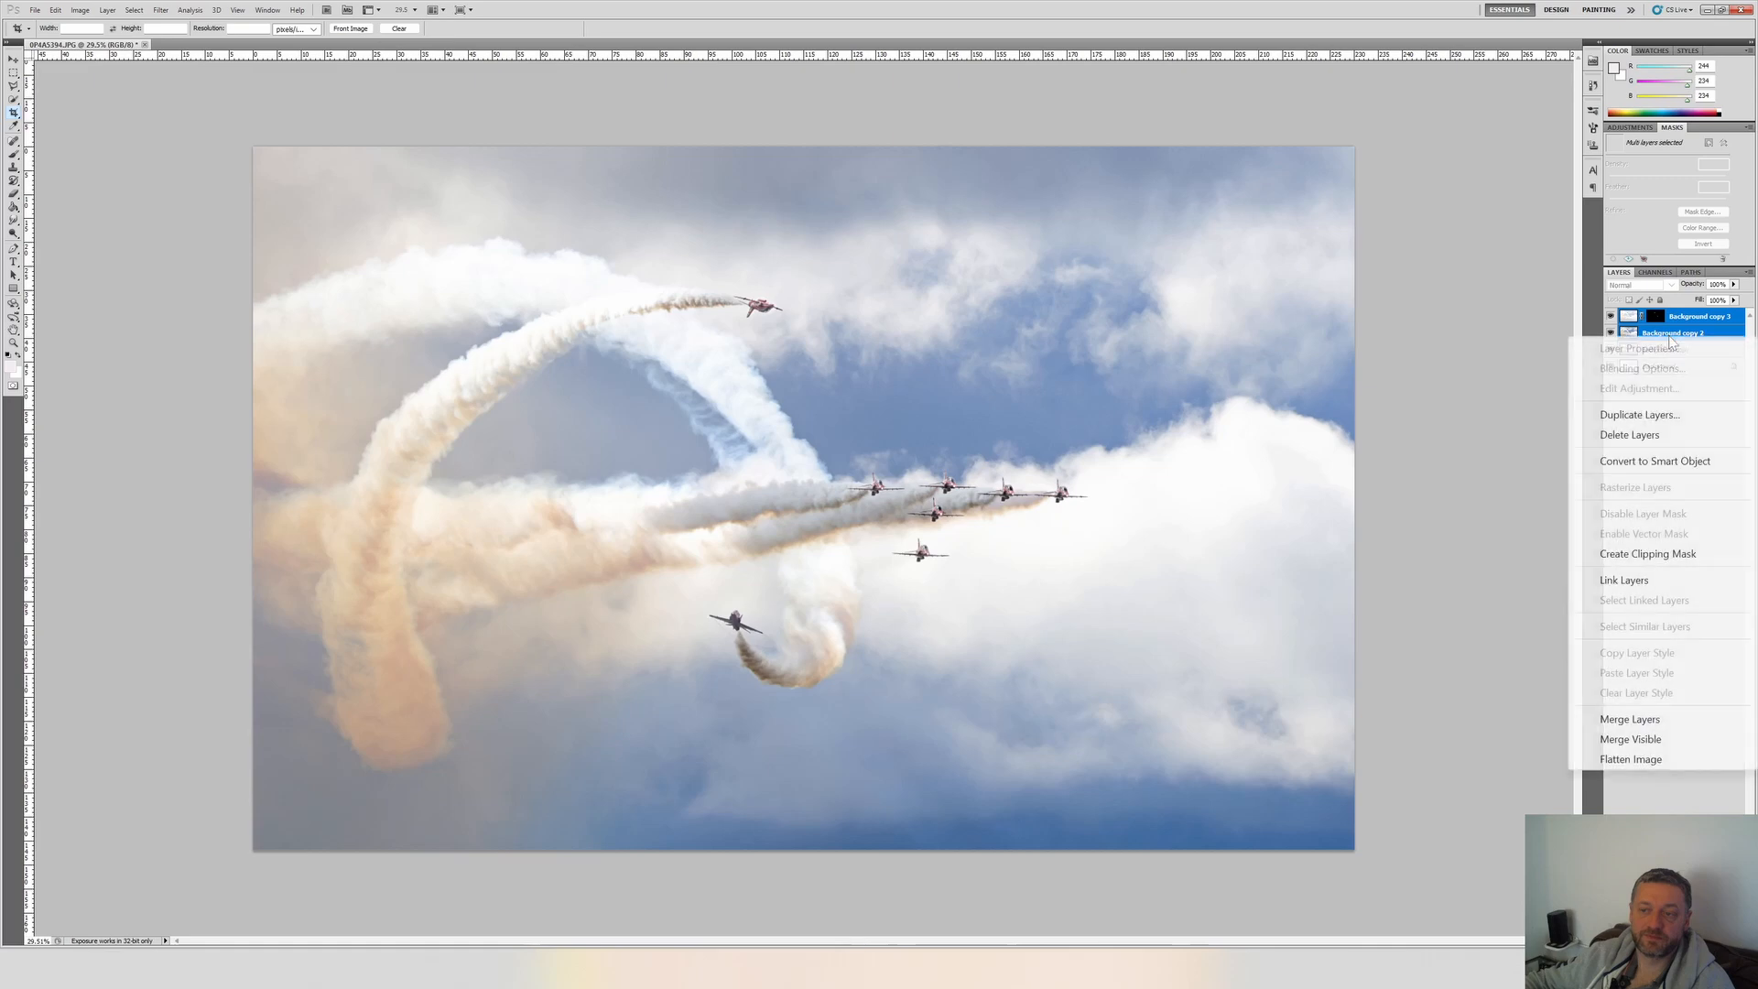
{"action": "left_click", "coordinate": [1652, 419]}
{"action": "key", "text": "Return"}
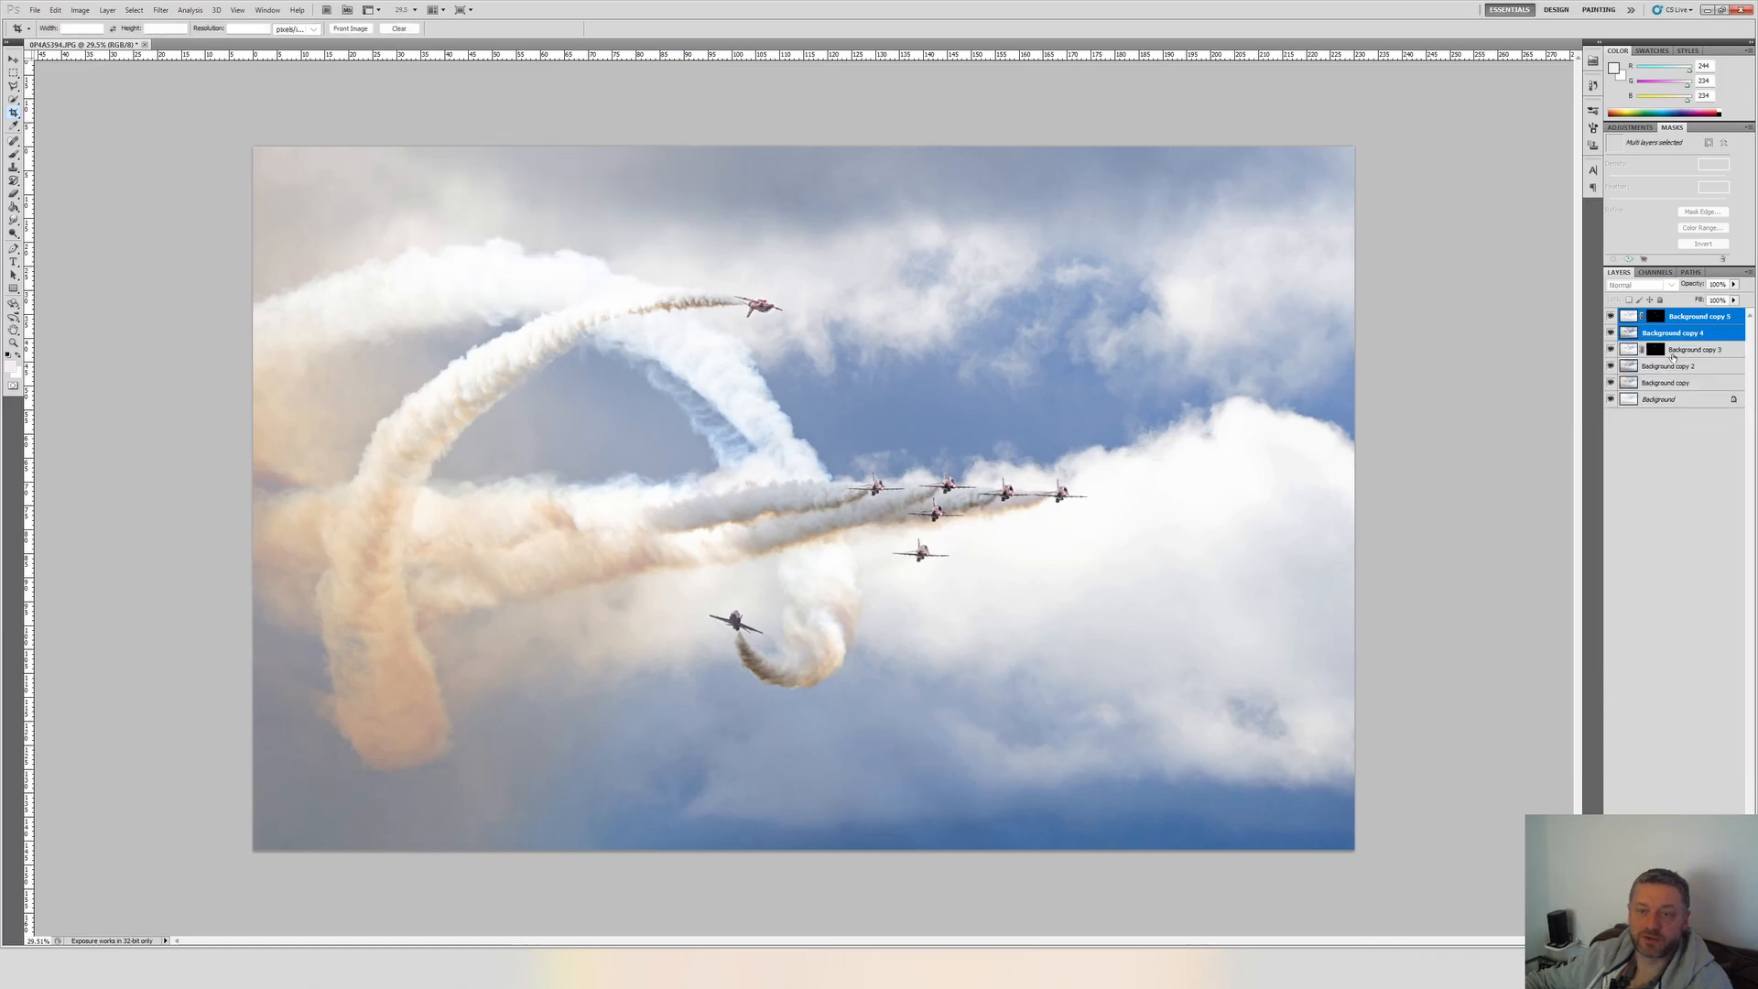
{"action": "right_click", "coordinate": [1703, 331]}
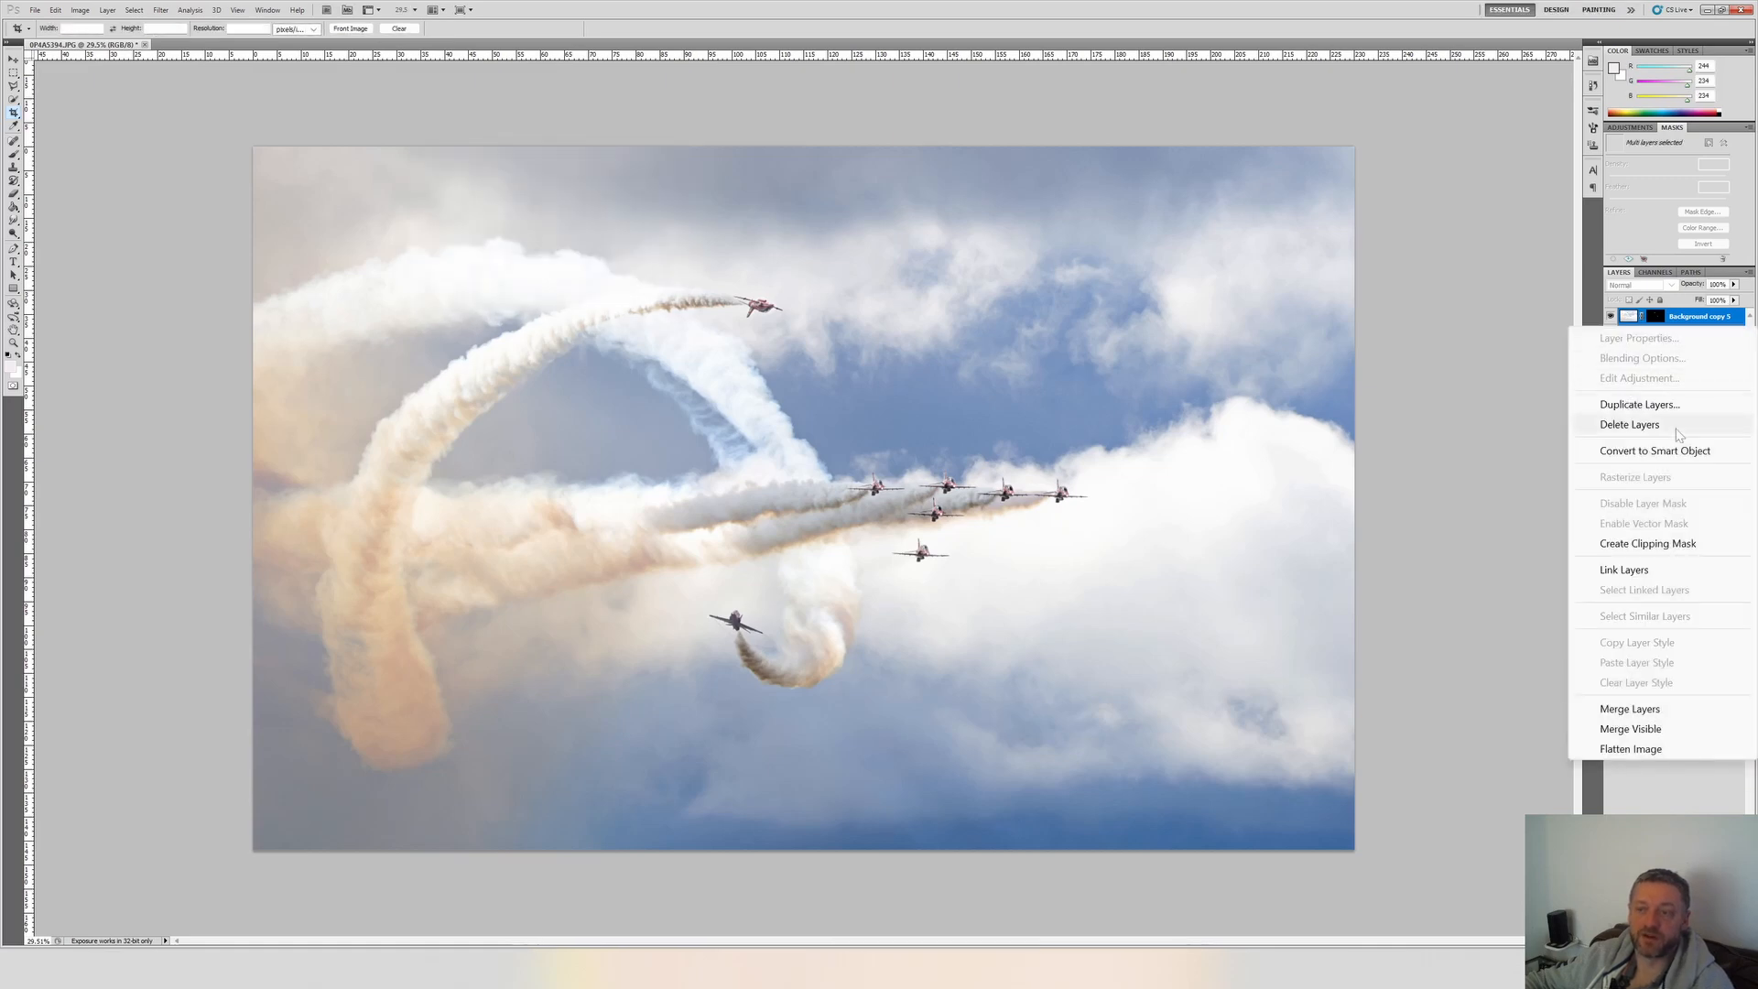
{"action": "left_click", "coordinate": [1629, 709]}
Apply a Vibrance adjustment of +69 to the merged Background copy 5 layer, leaving Saturation at 0.
{"action": "left_click", "coordinate": [1676, 335]}
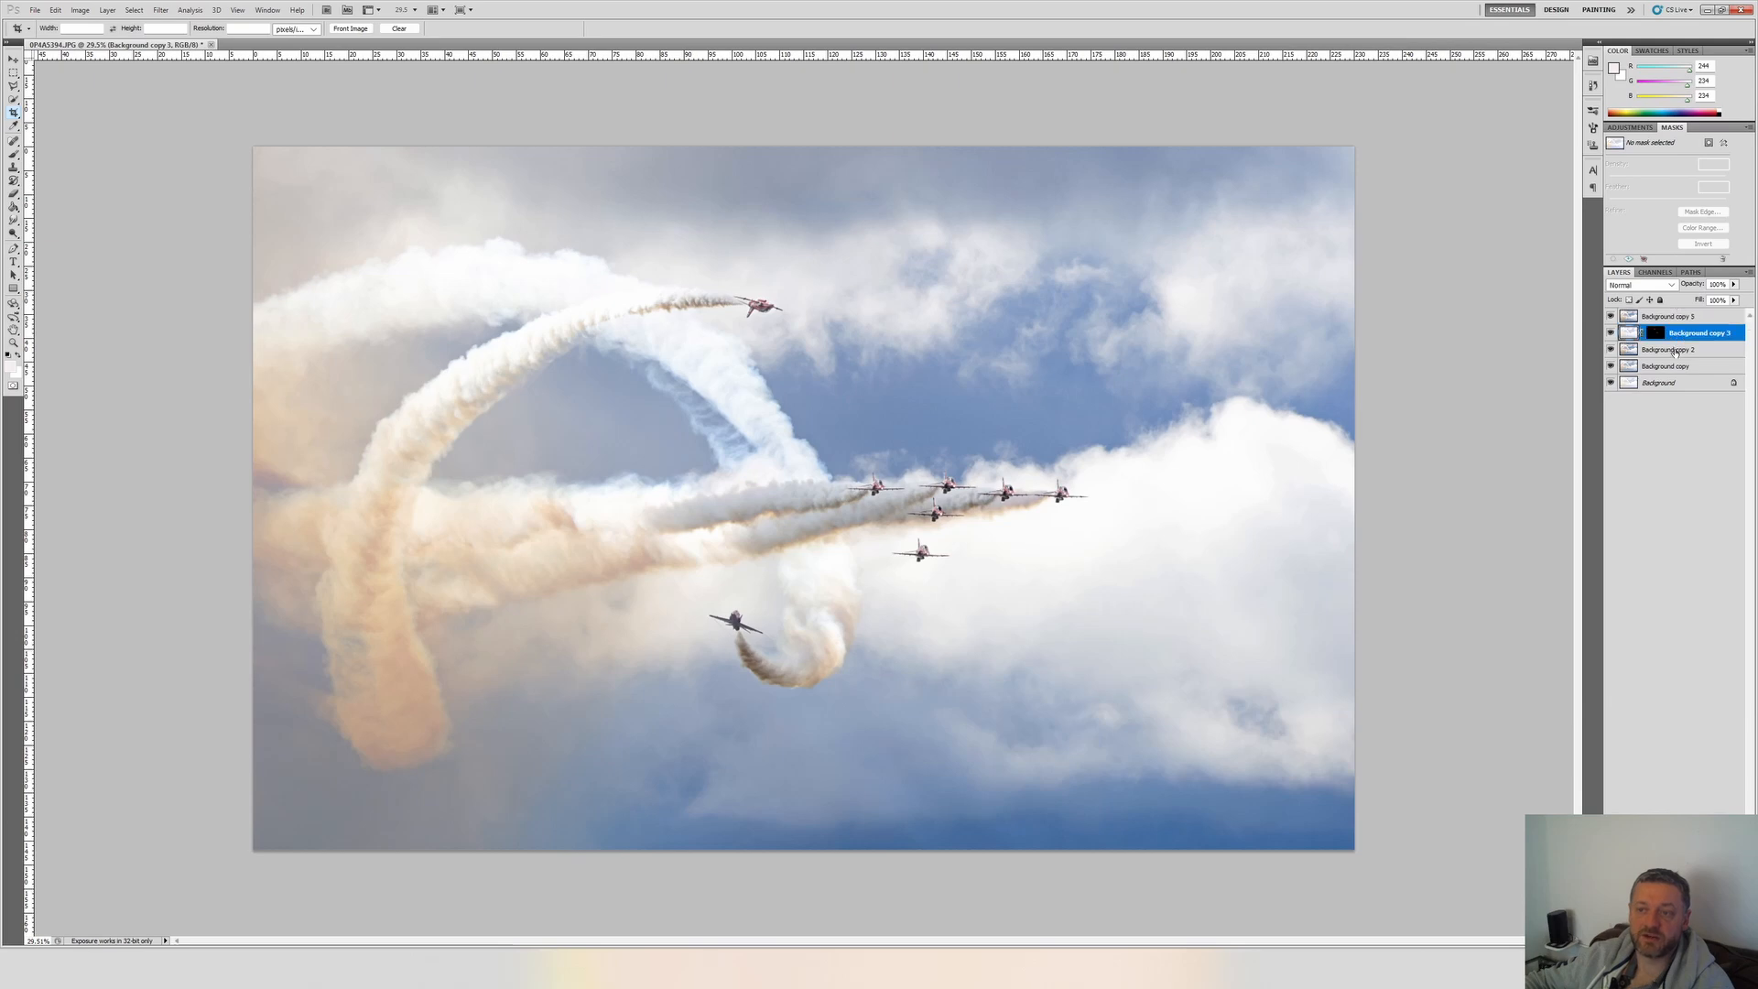
{"action": "left_click", "coordinate": [1653, 352], "text": "shift"}
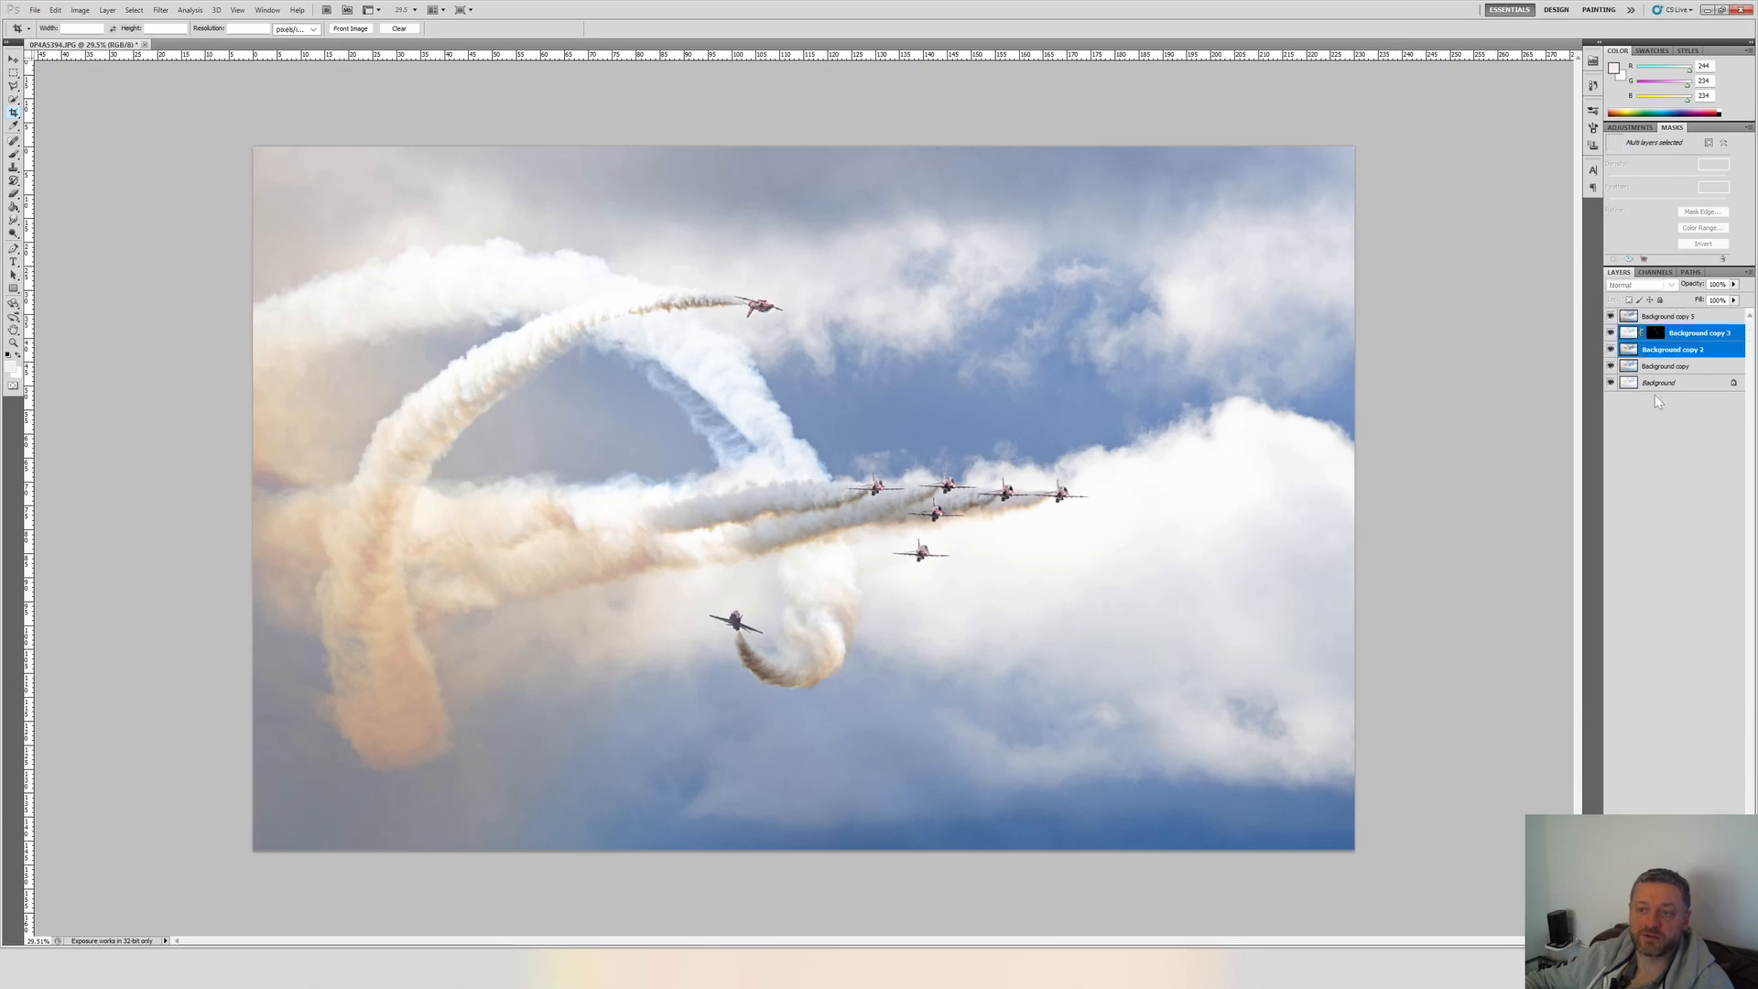
{"action": "left_click", "coordinate": [1675, 318]}
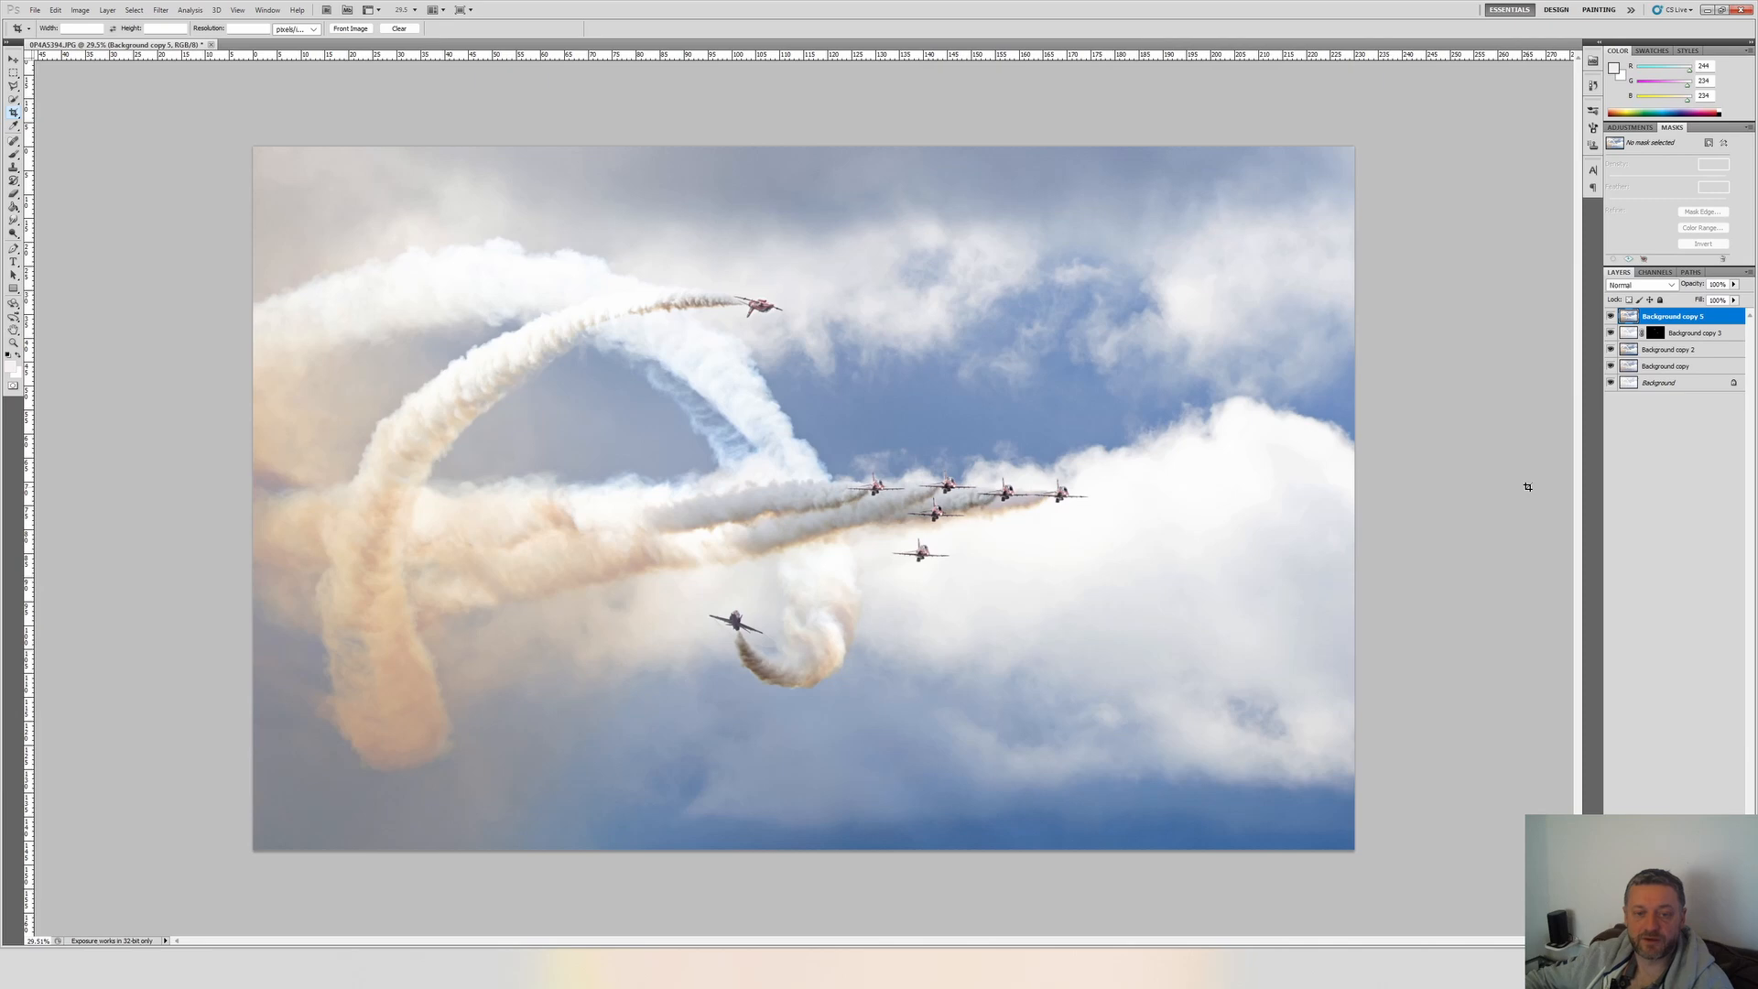
{"action": "key", "text": "alt+i"}
{"action": "key", "text": "j"}
{"action": "key", "text": "Down"}
{"action": "key", "text": "Down"}
{"action": "key", "text": "Down"}
{"action": "key", "text": "Down"}
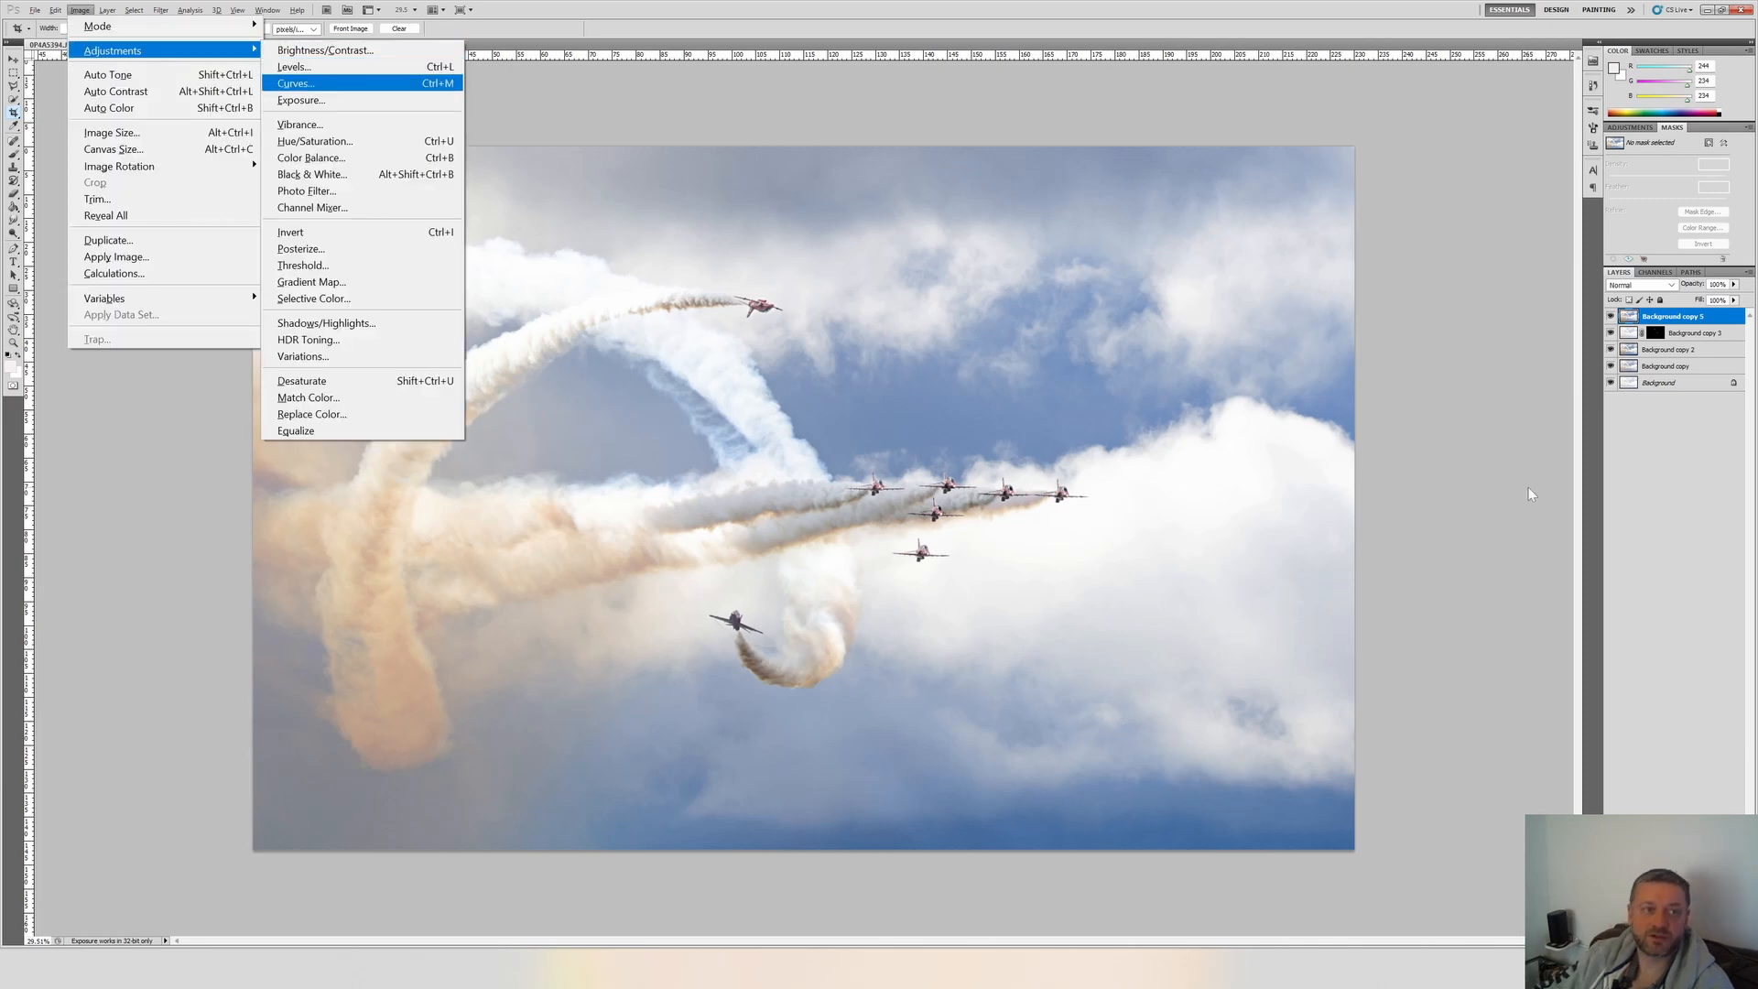
{"action": "key", "text": "Return"}
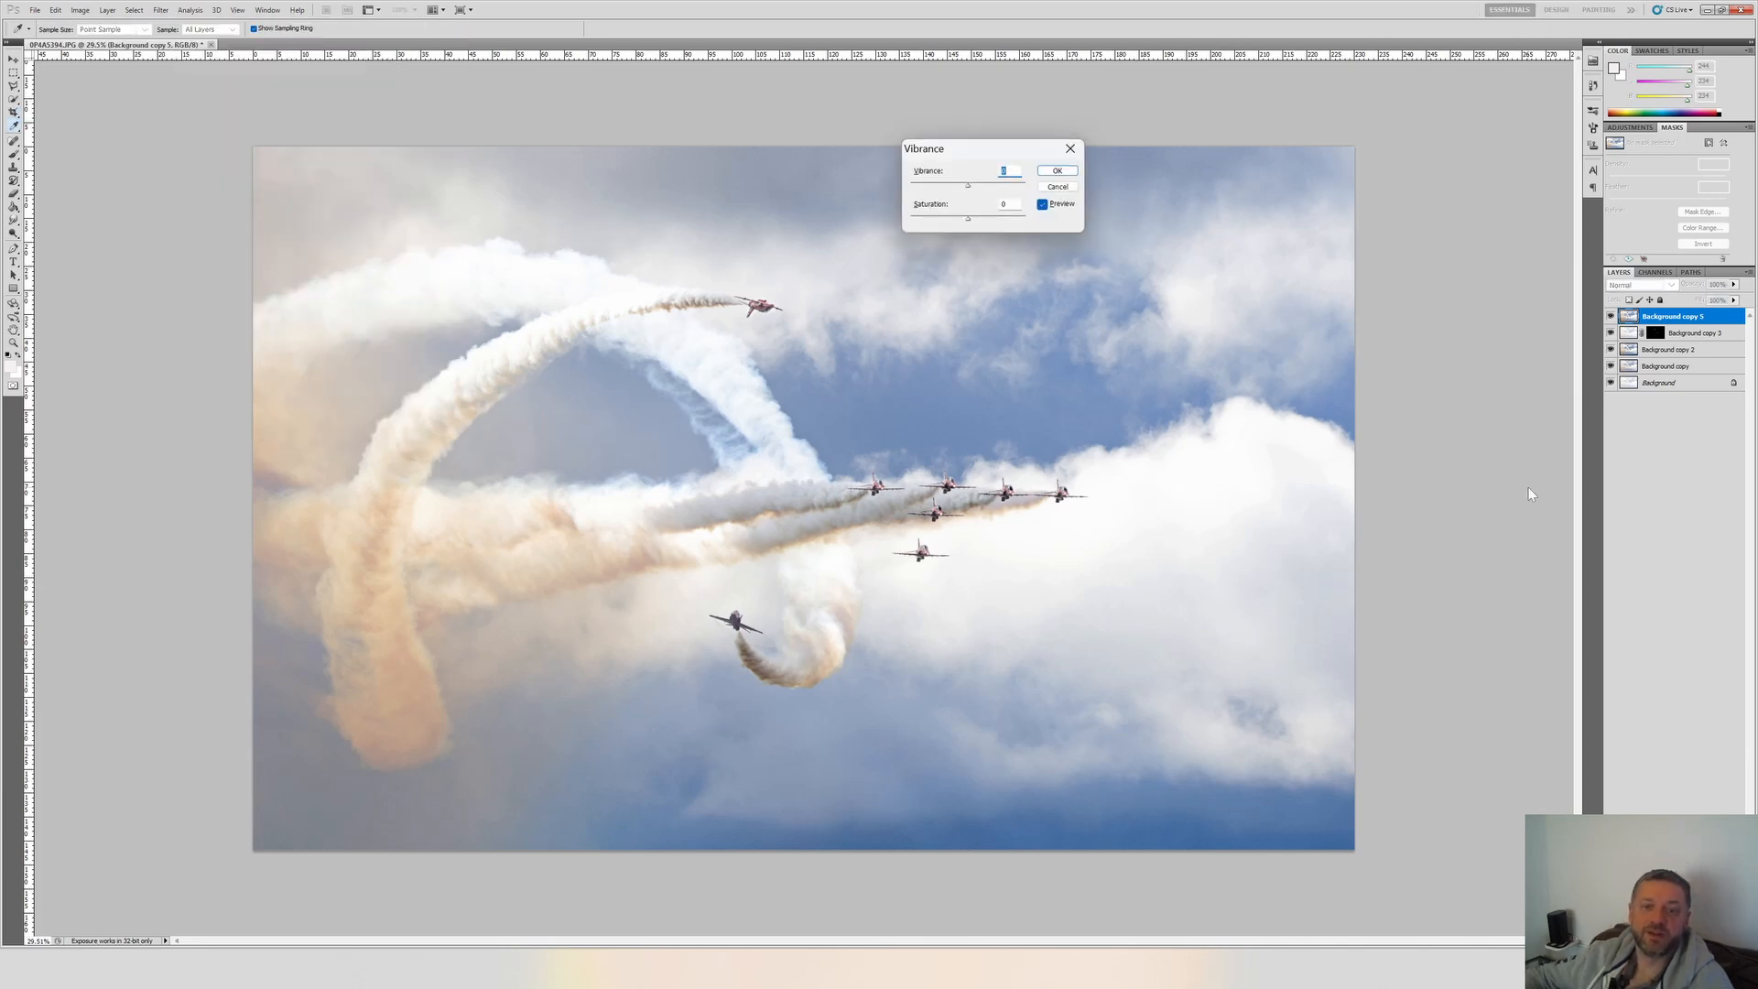
{"action": "left_click_drag", "start_coordinate": [1016, 148], "coordinate": [1214, 172]}
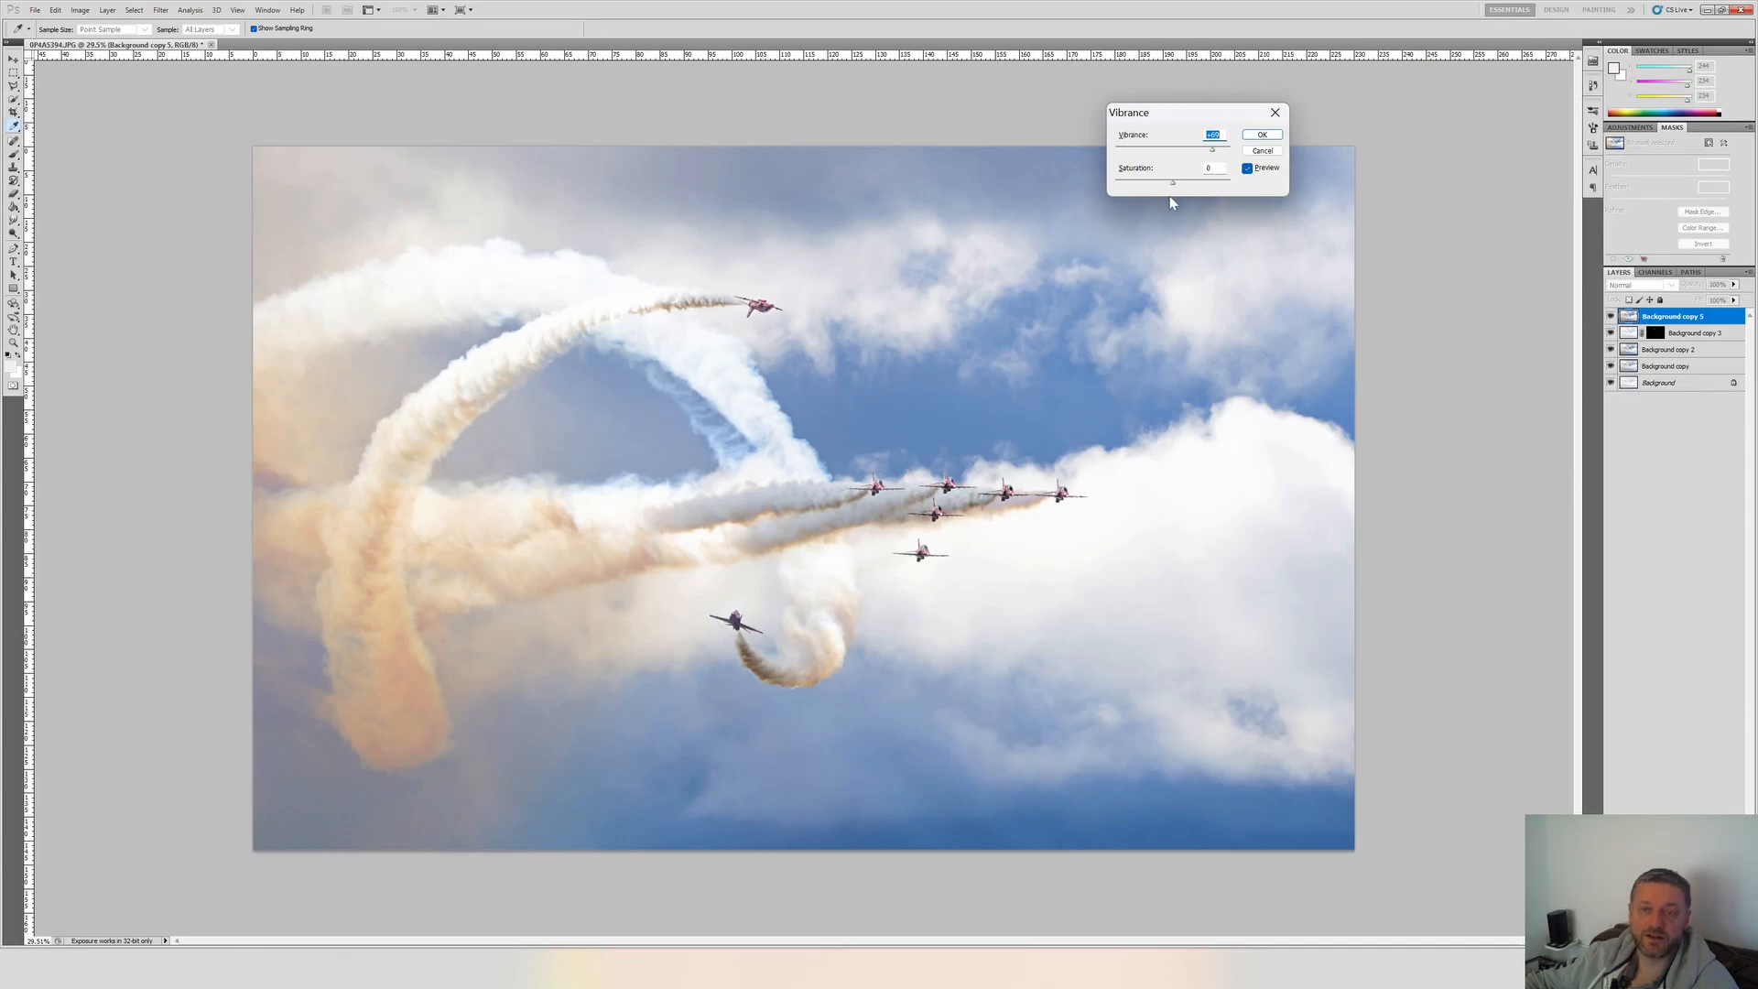
{"action": "key", "text": "Tab"}
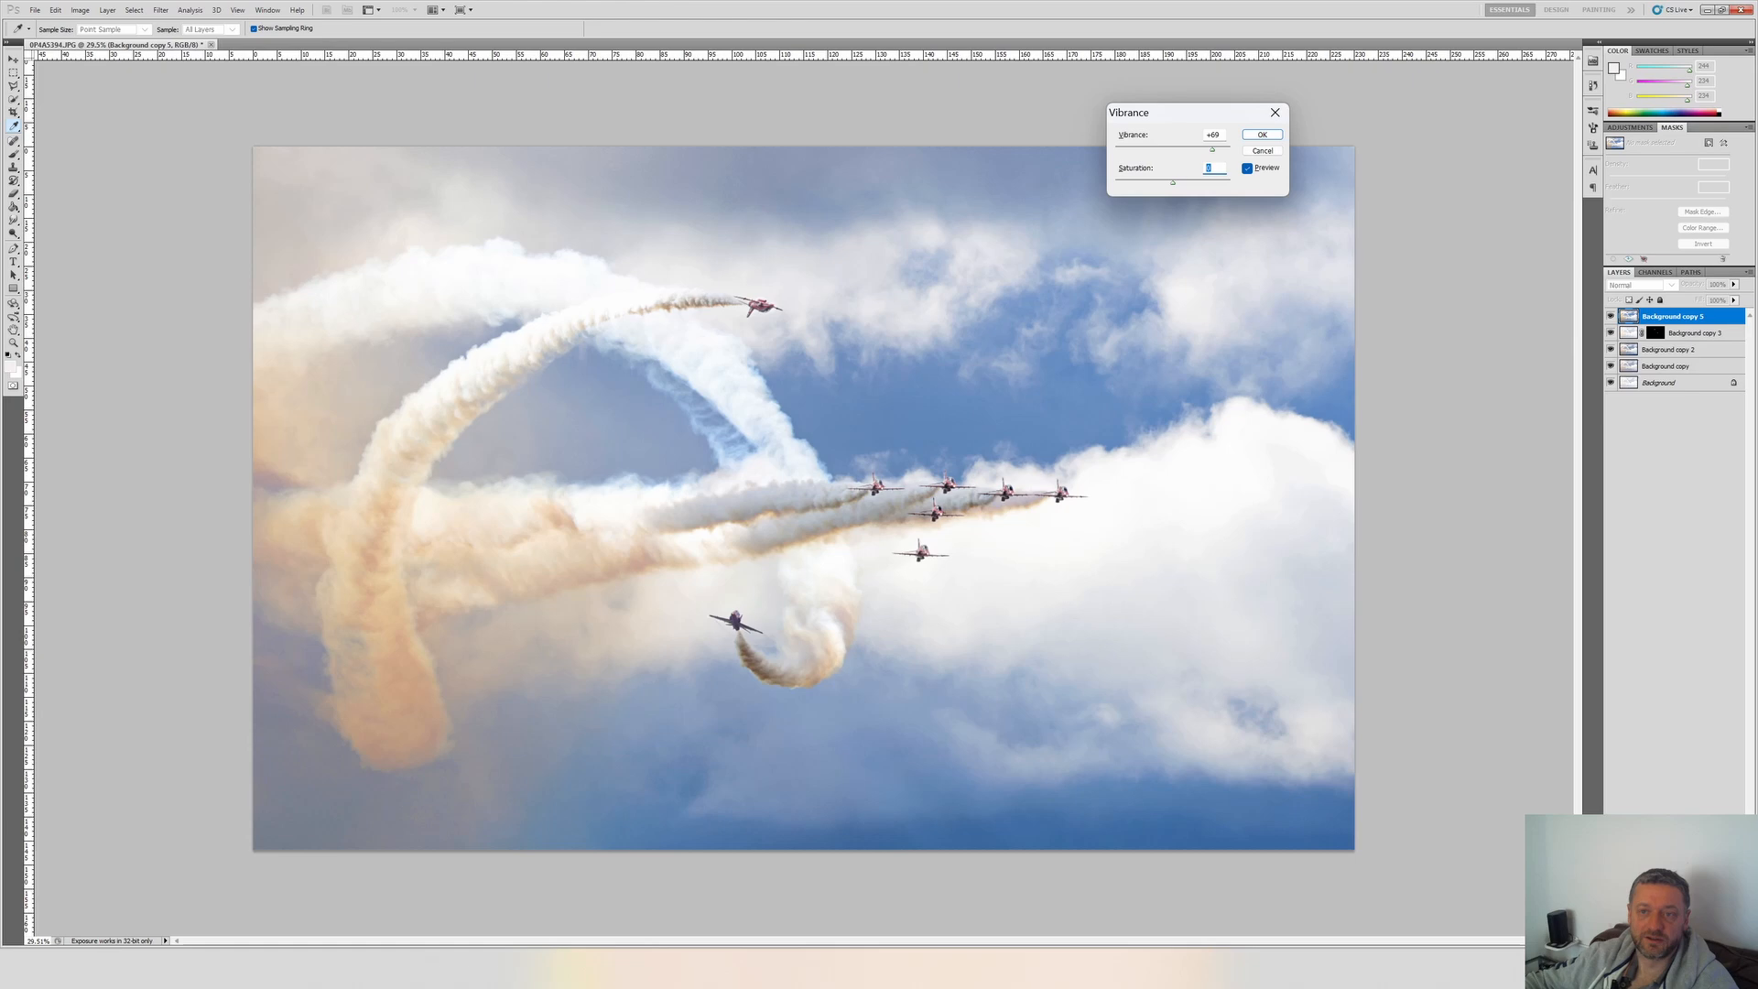
{"action": "left_click", "coordinate": [1258, 137]}
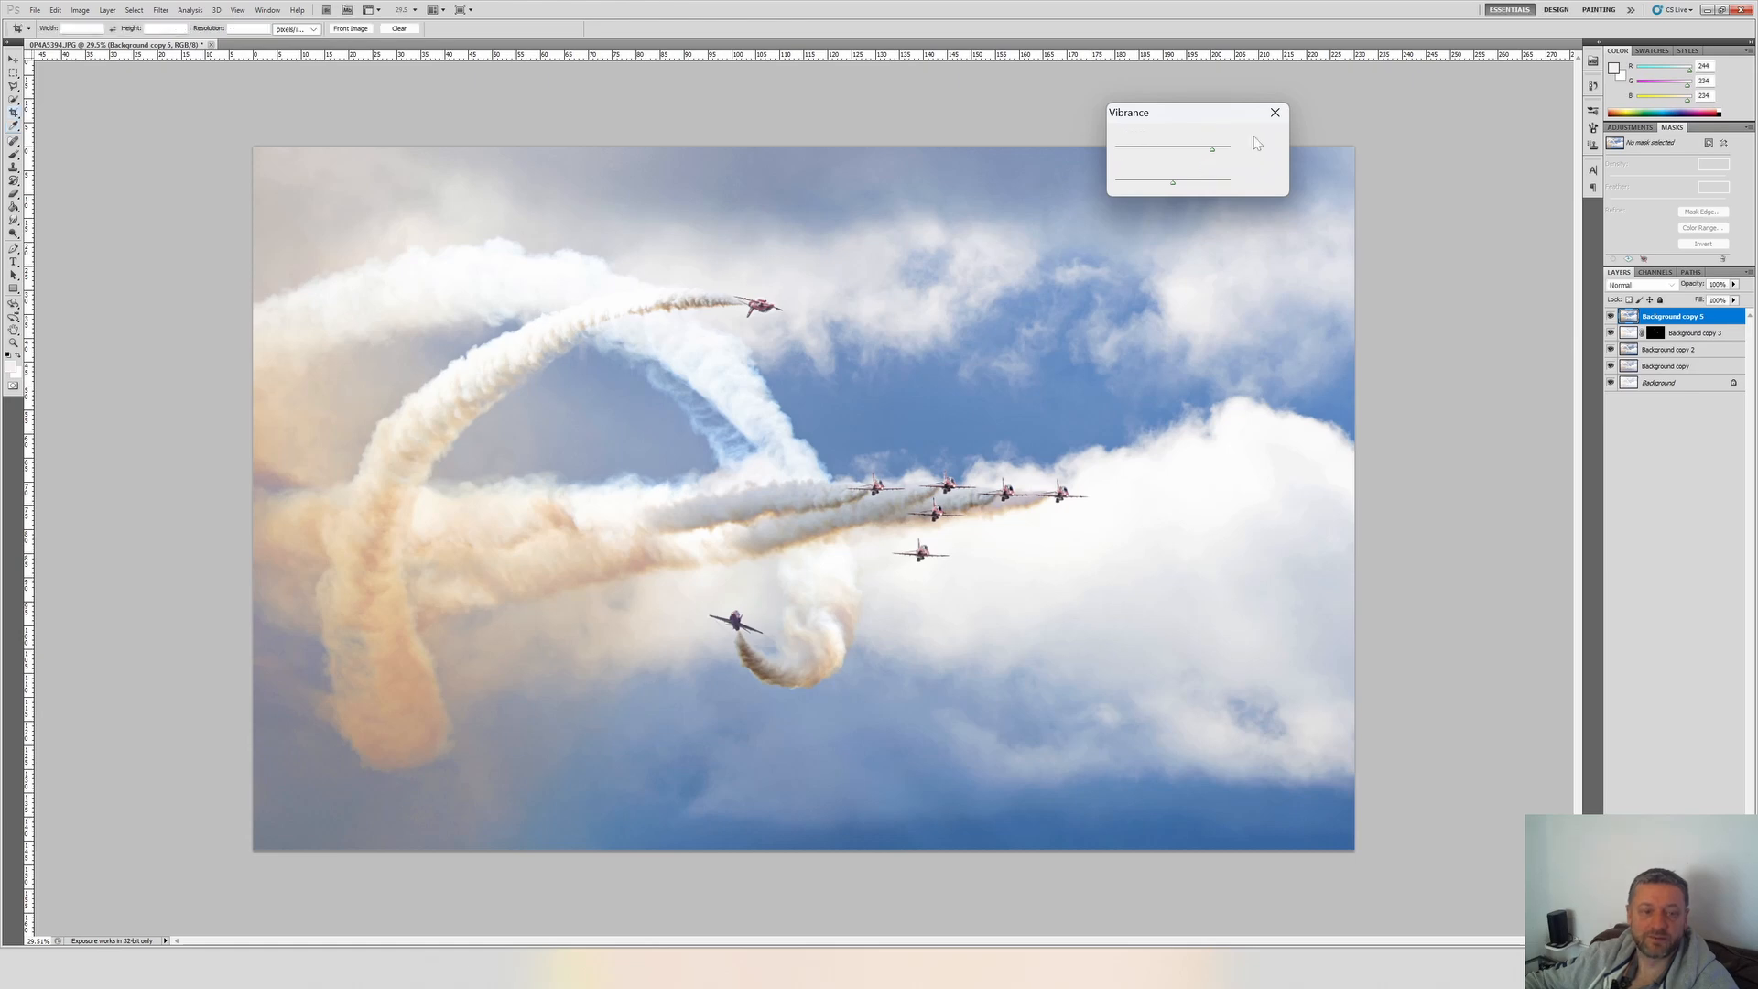
{"action": "key", "text": "c"}
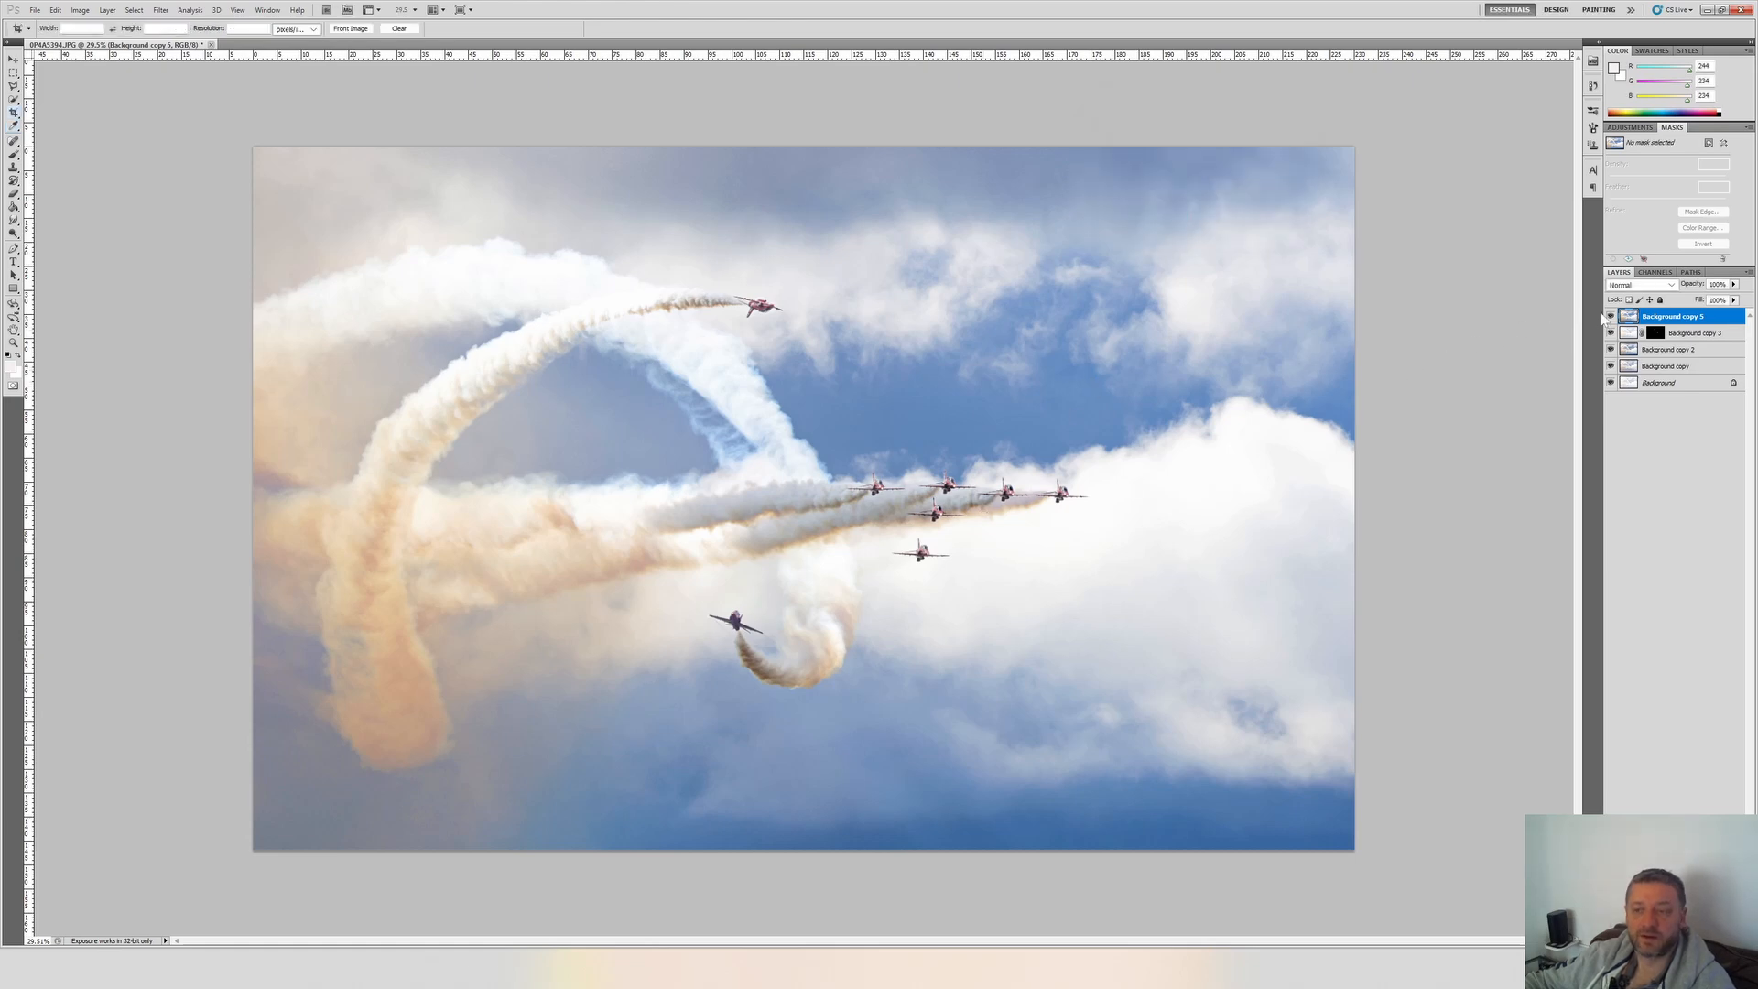
Compare the image with and without Background copy 5, and duplicate that layer.
{"action": "left_click", "coordinate": [1611, 316]}
{"action": "left_click", "coordinate": [1611, 316]}
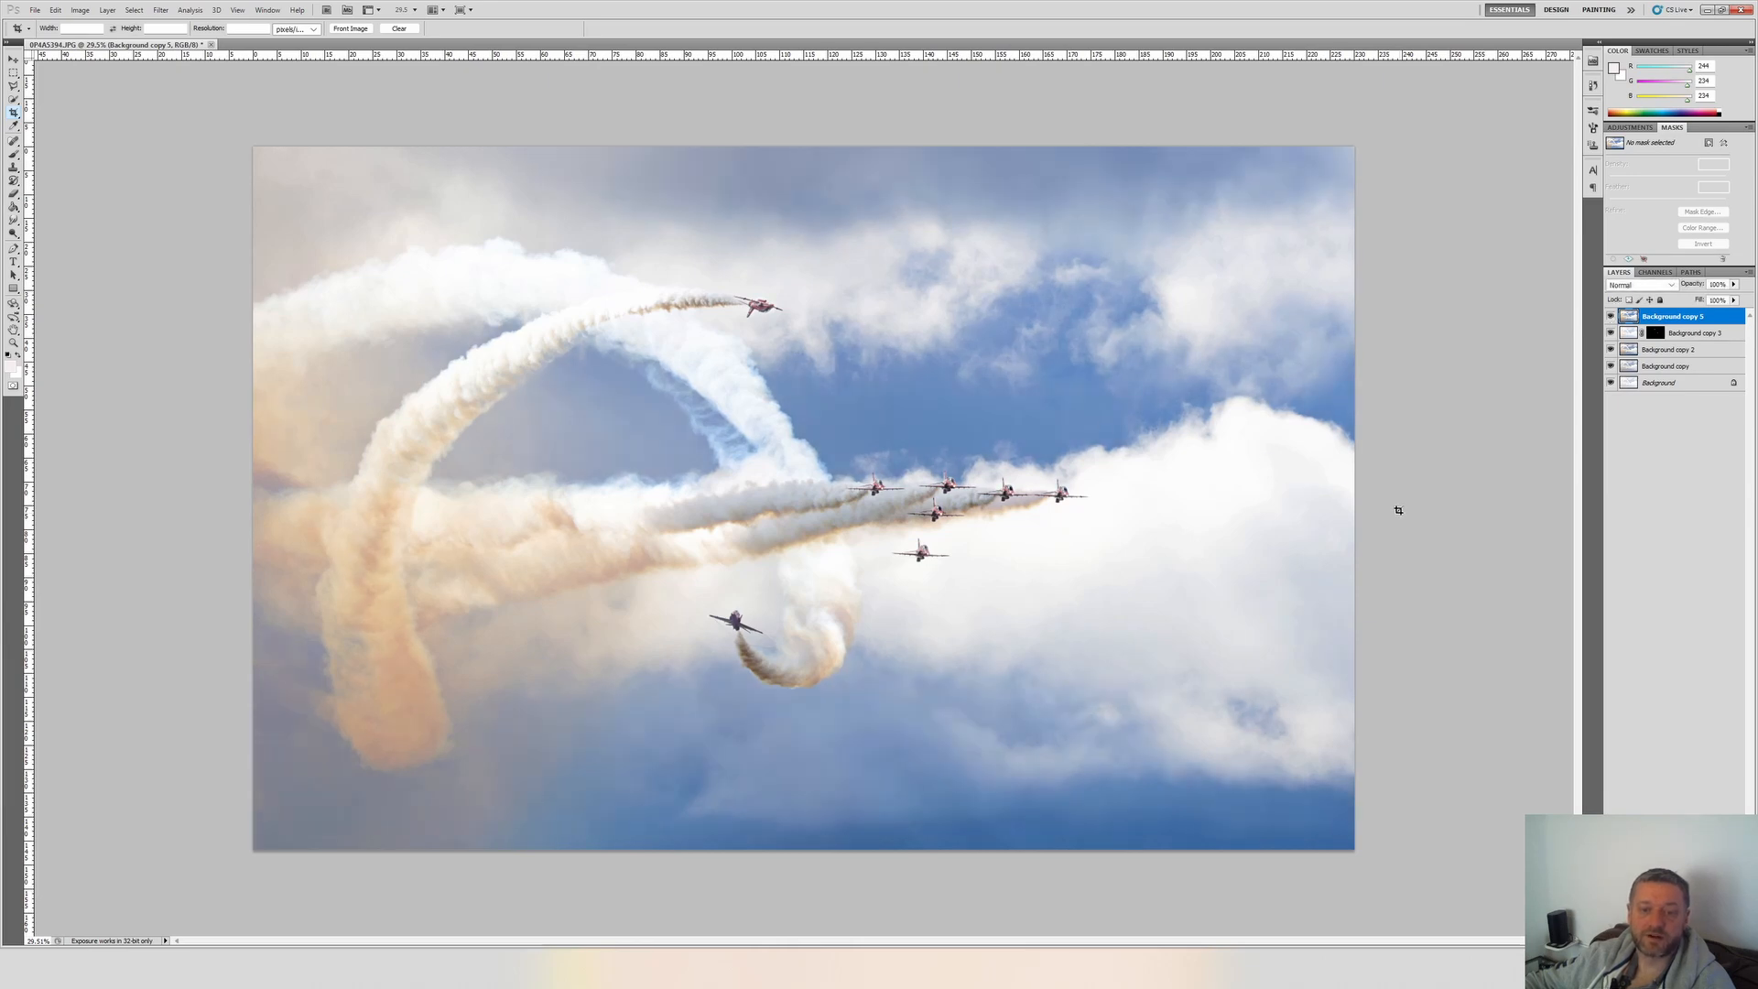
{"action": "right_click", "coordinate": [1657, 319]}
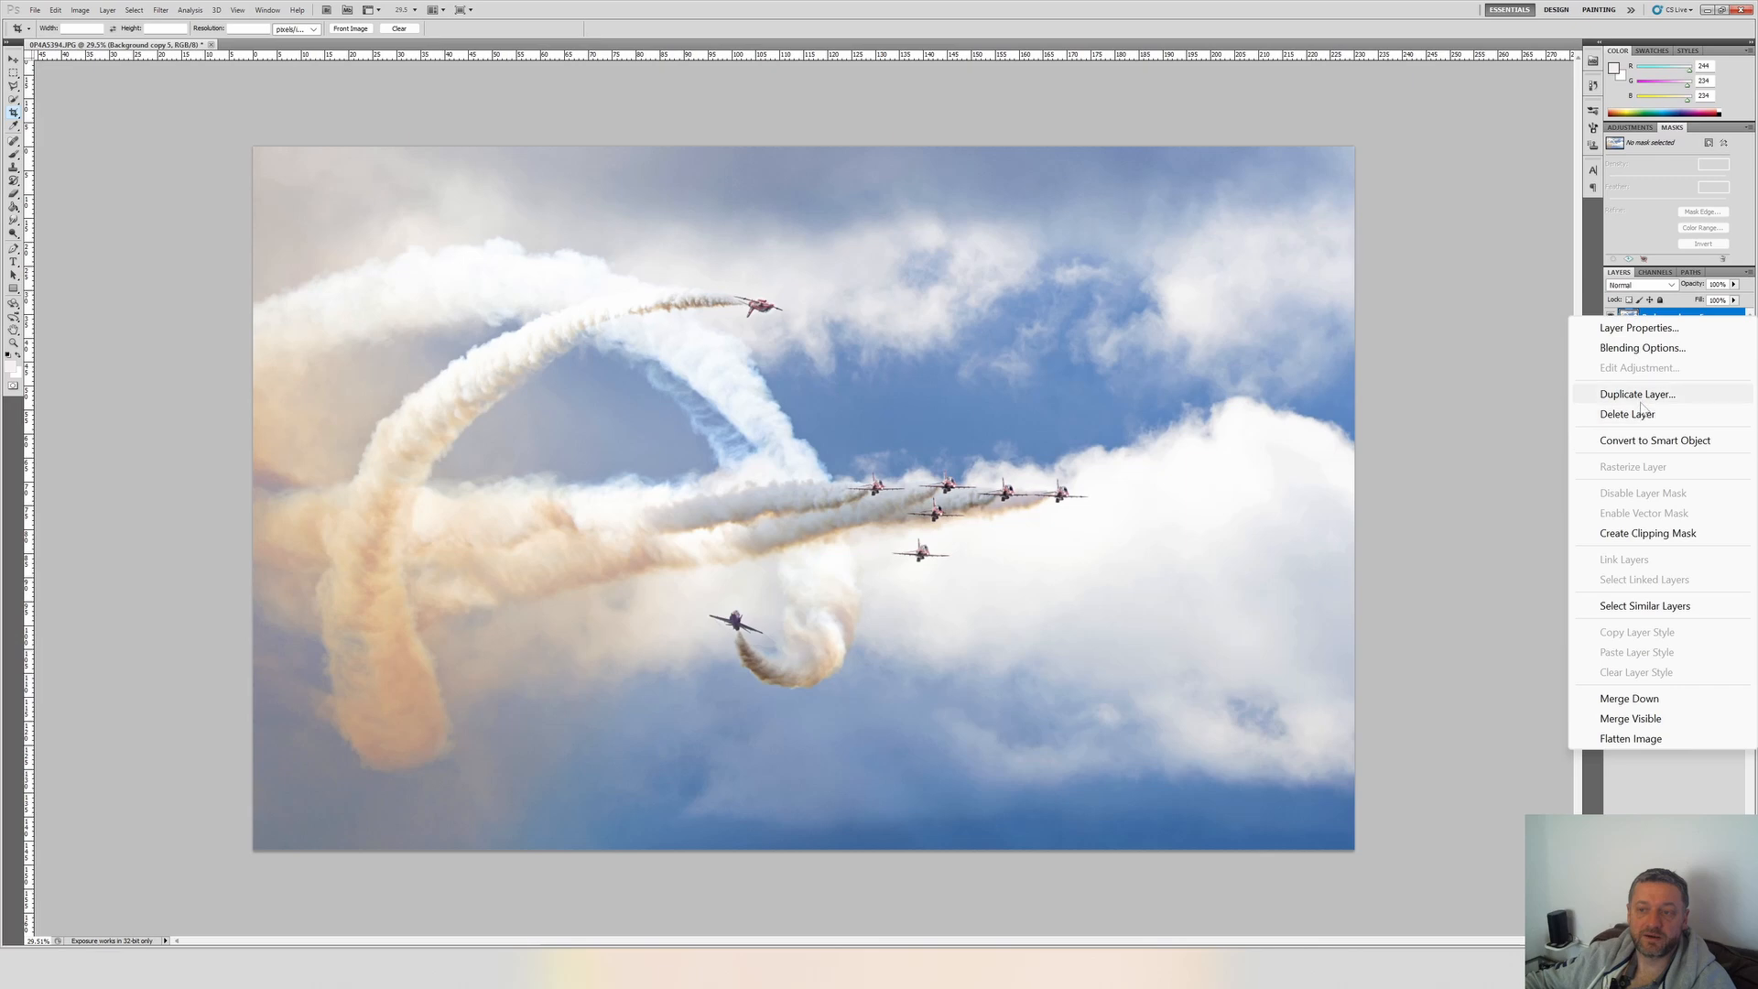
{"action": "left_click", "coordinate": [1639, 400]}
{"action": "key", "text": "Return"}
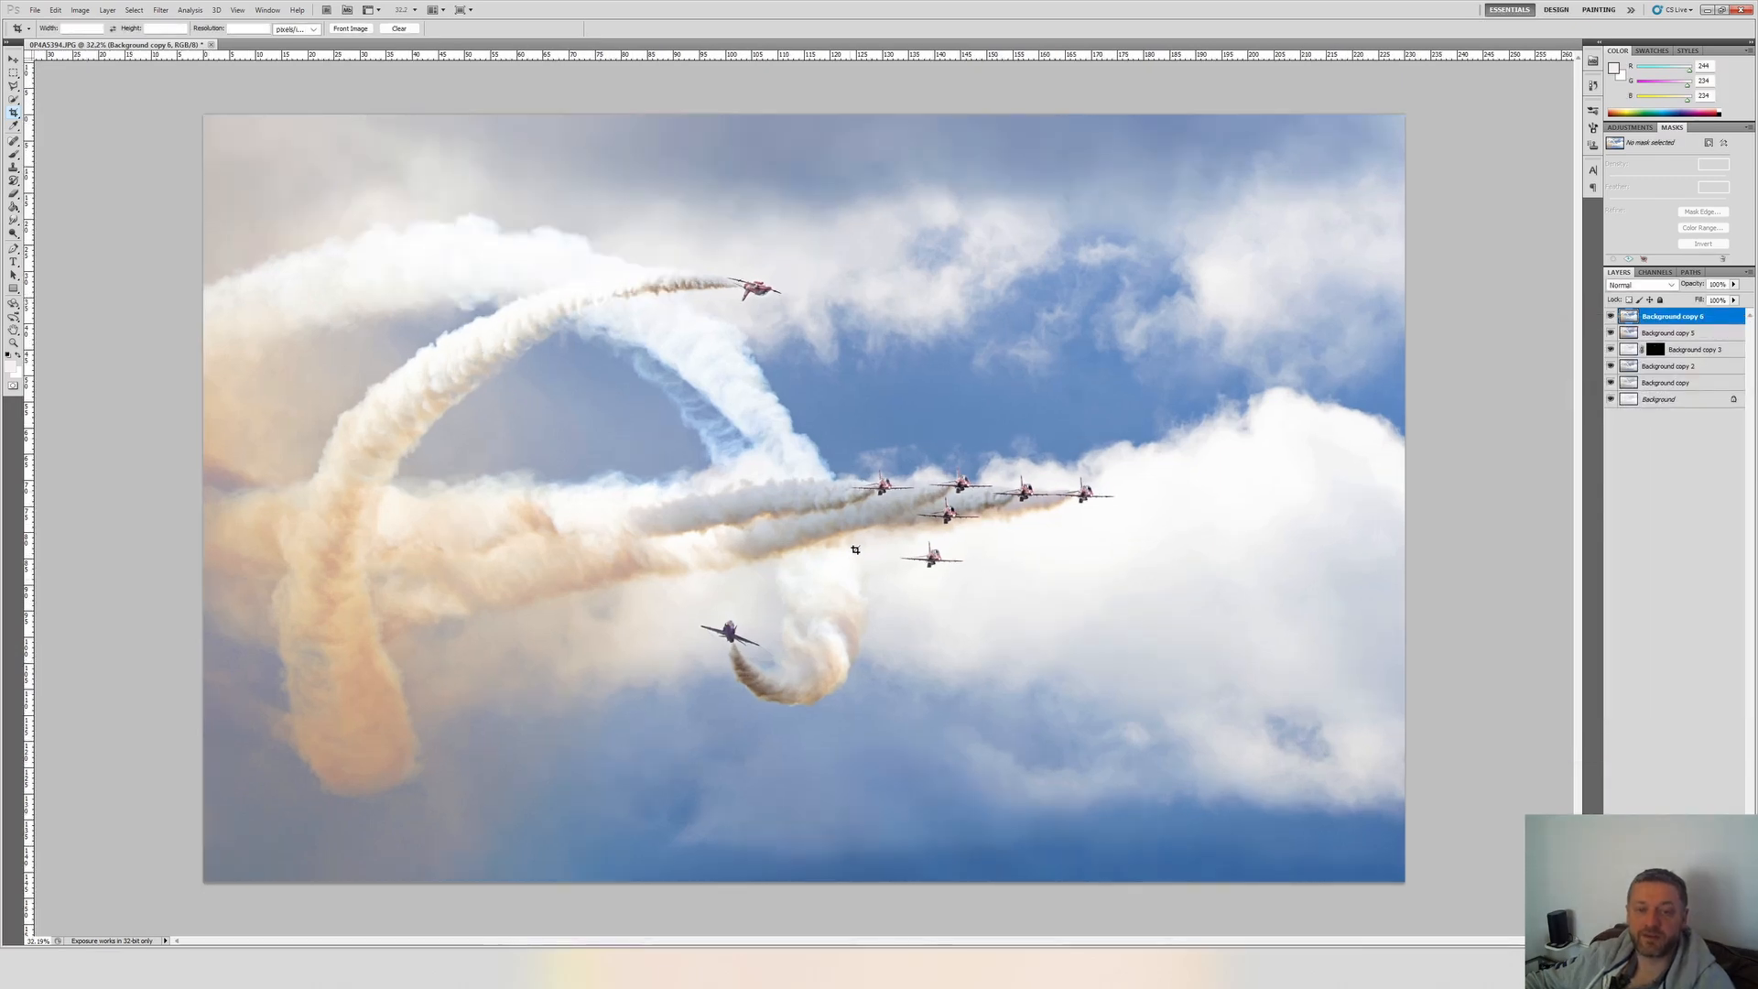
Select the bright nose lights of the formation jets on Background copy 6 with the Quick Selection tool.
{"action": "scroll", "coordinate": [919, 500], "scroll_direction": "up", "scroll_amount": 7}
{"action": "scroll", "coordinate": [927, 502], "scroll_direction": "up", "scroll_amount": 8}
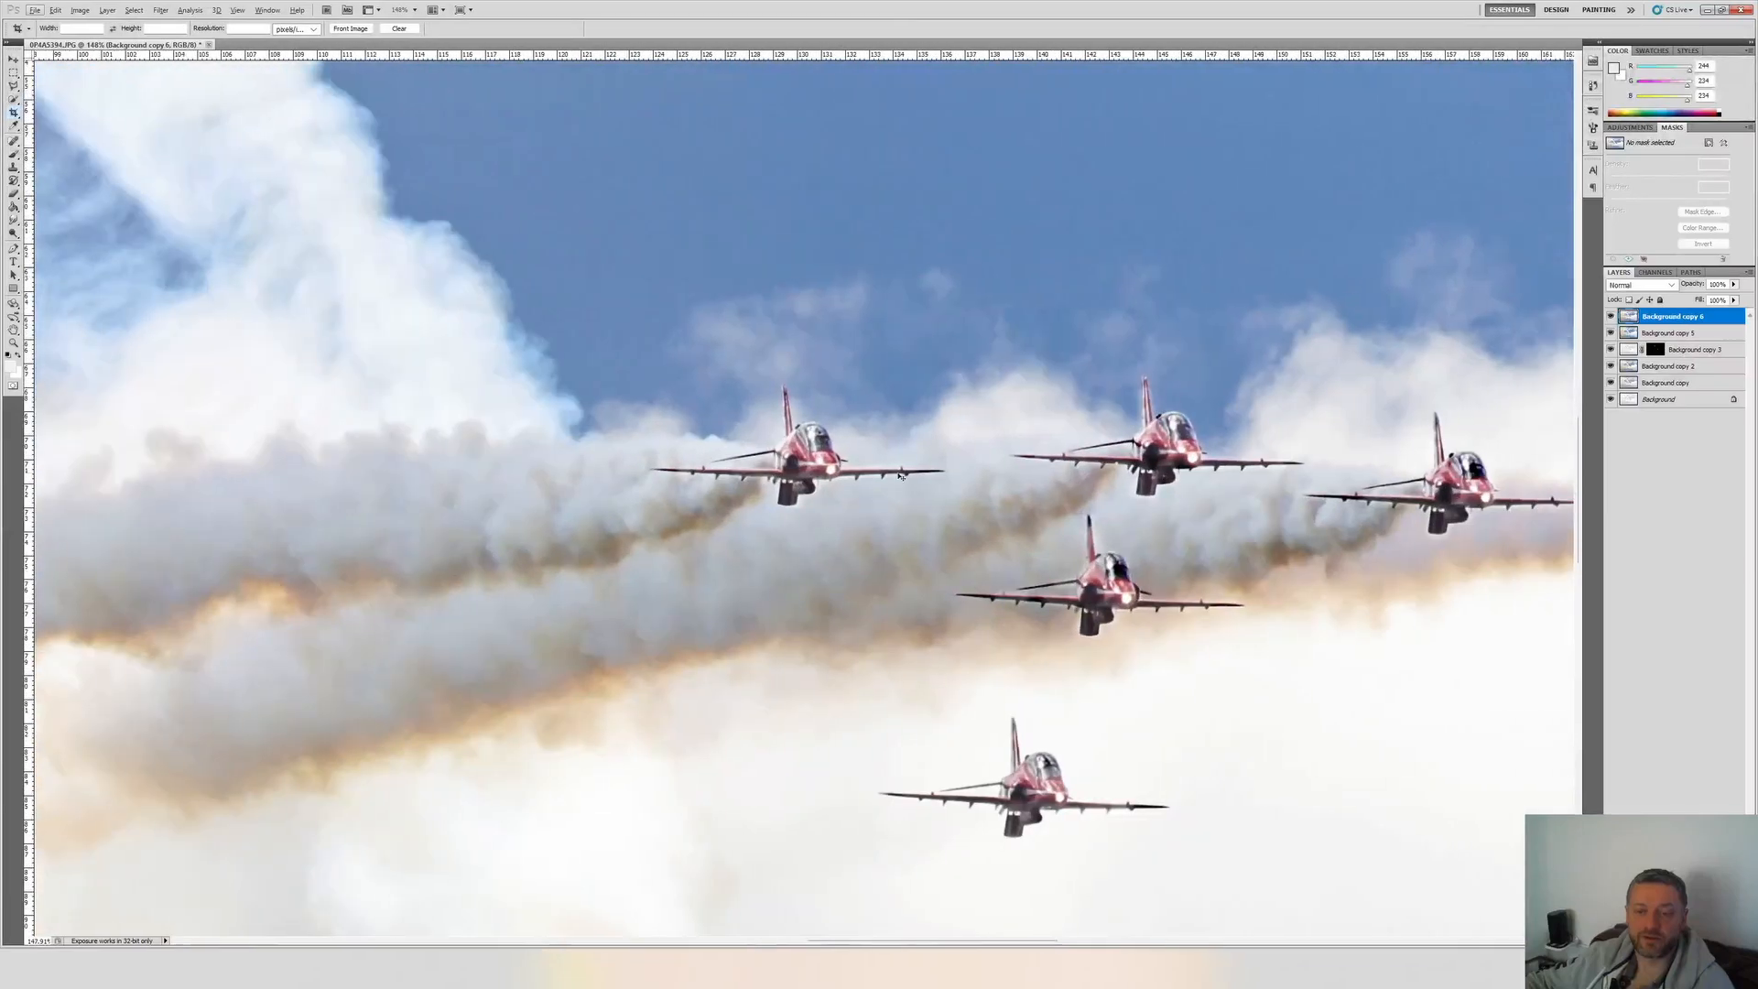
{"action": "scroll", "coordinate": [879, 481], "scroll_direction": "right", "scroll_amount": 5}
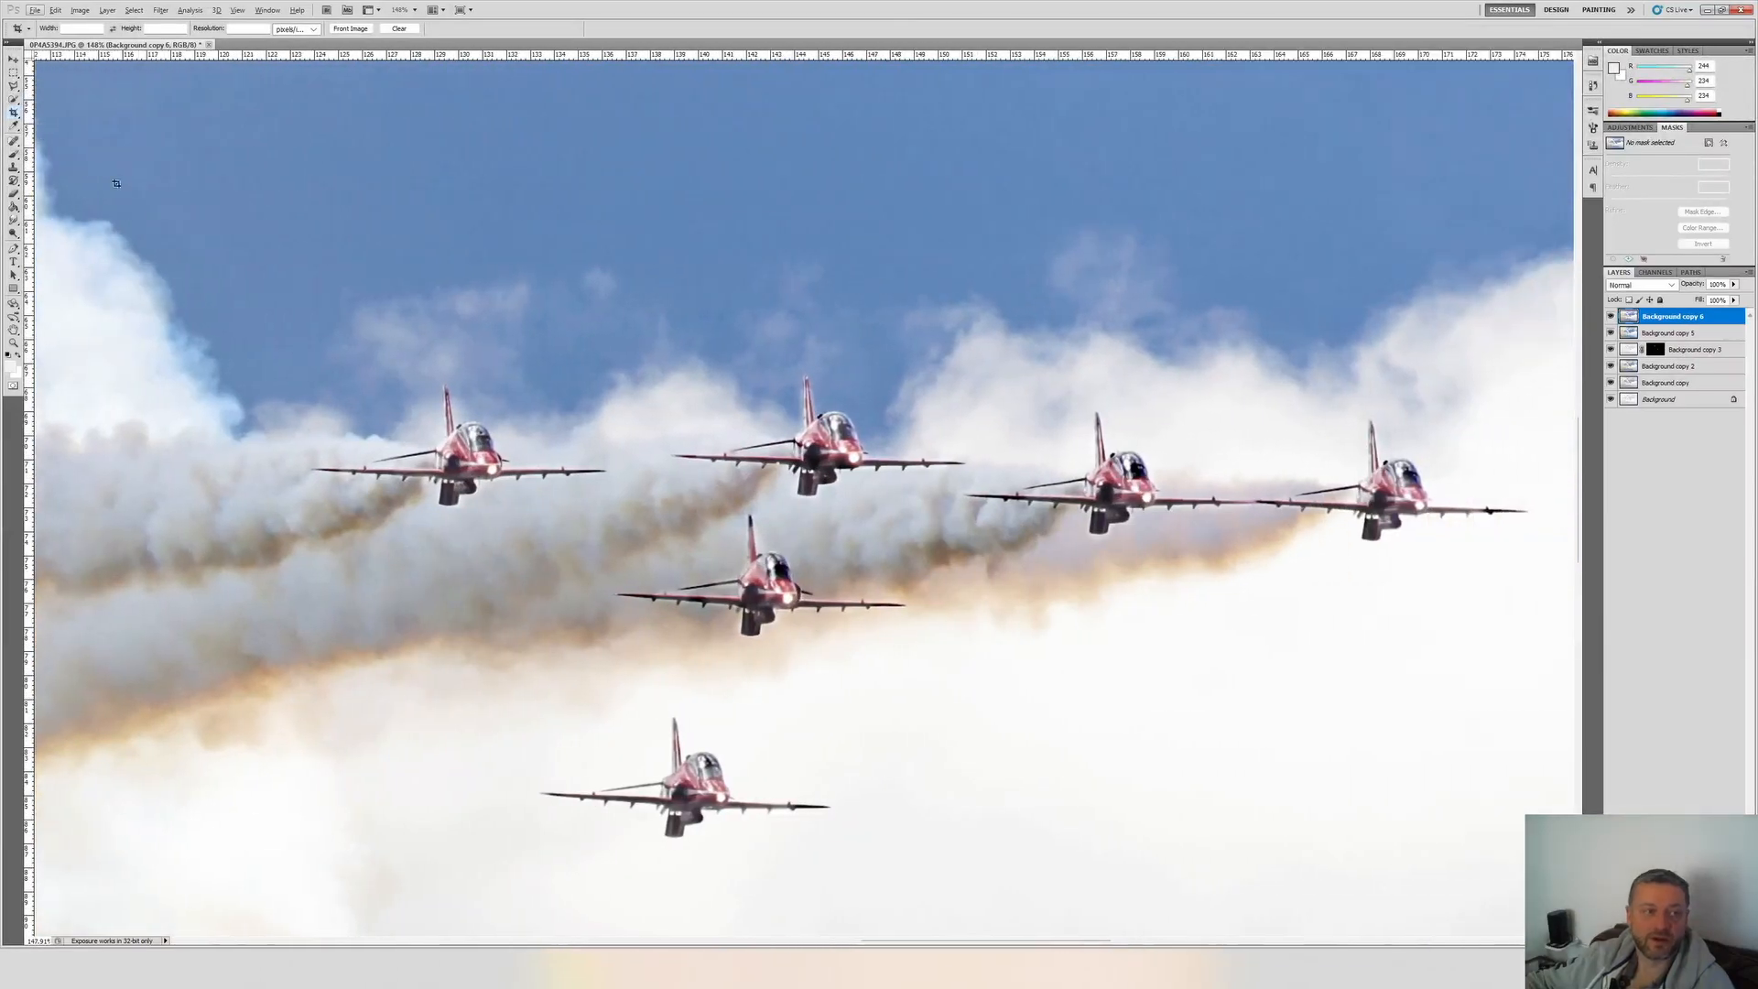
{"action": "left_click", "coordinate": [14, 99]}
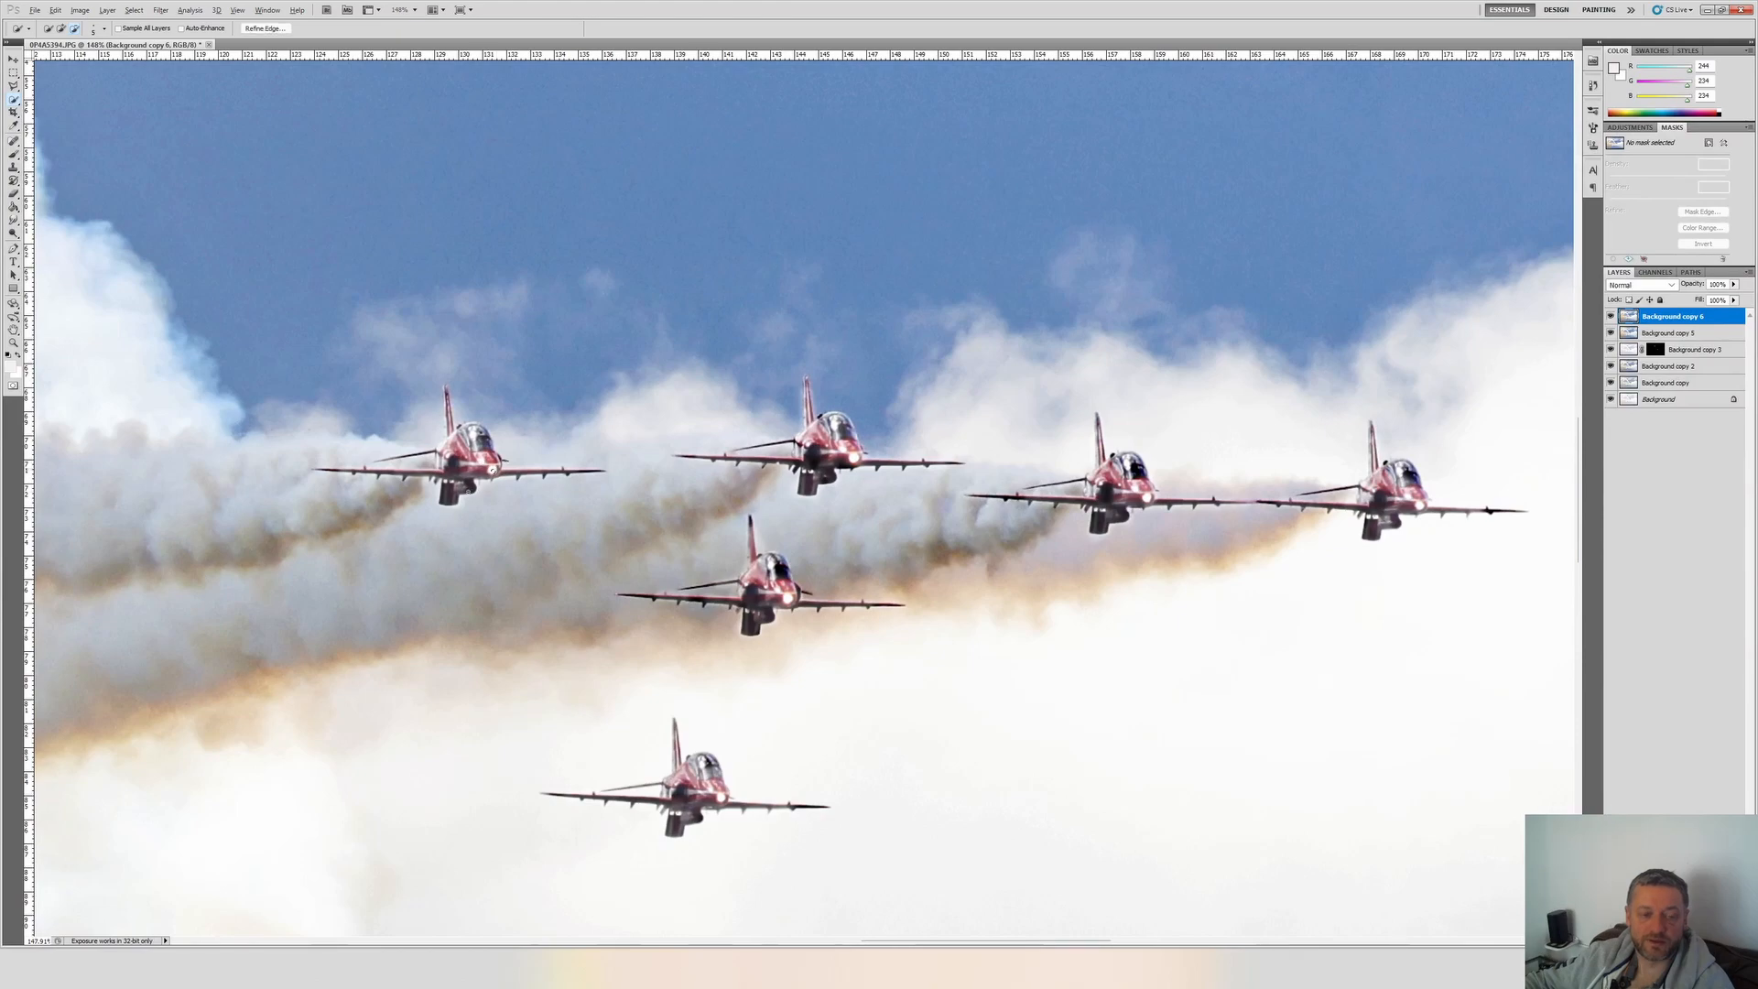
{"action": "scroll", "coordinate": [492, 470], "scroll_direction": "up", "scroll_amount": 9}
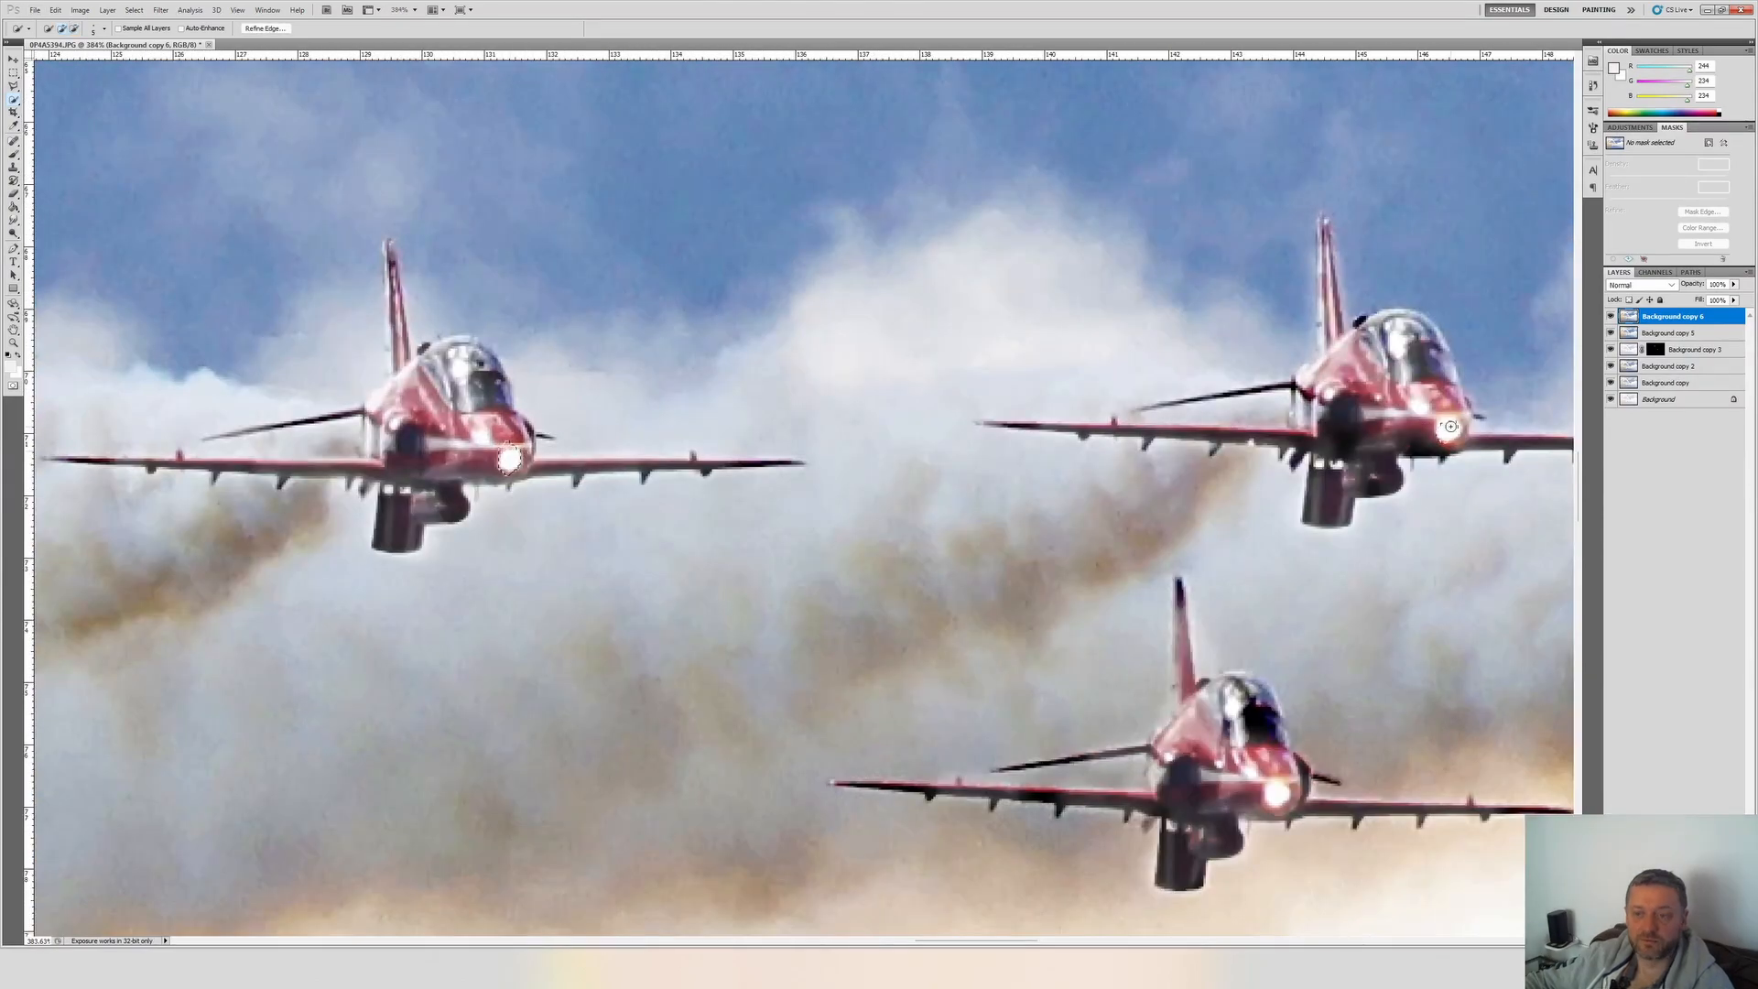
{"action": "scroll", "coordinate": [1451, 427], "scroll_direction": "down", "scroll_amount": 3}
{"action": "scroll", "coordinate": [1288, 534], "scroll_direction": "right", "scroll_amount": 5}
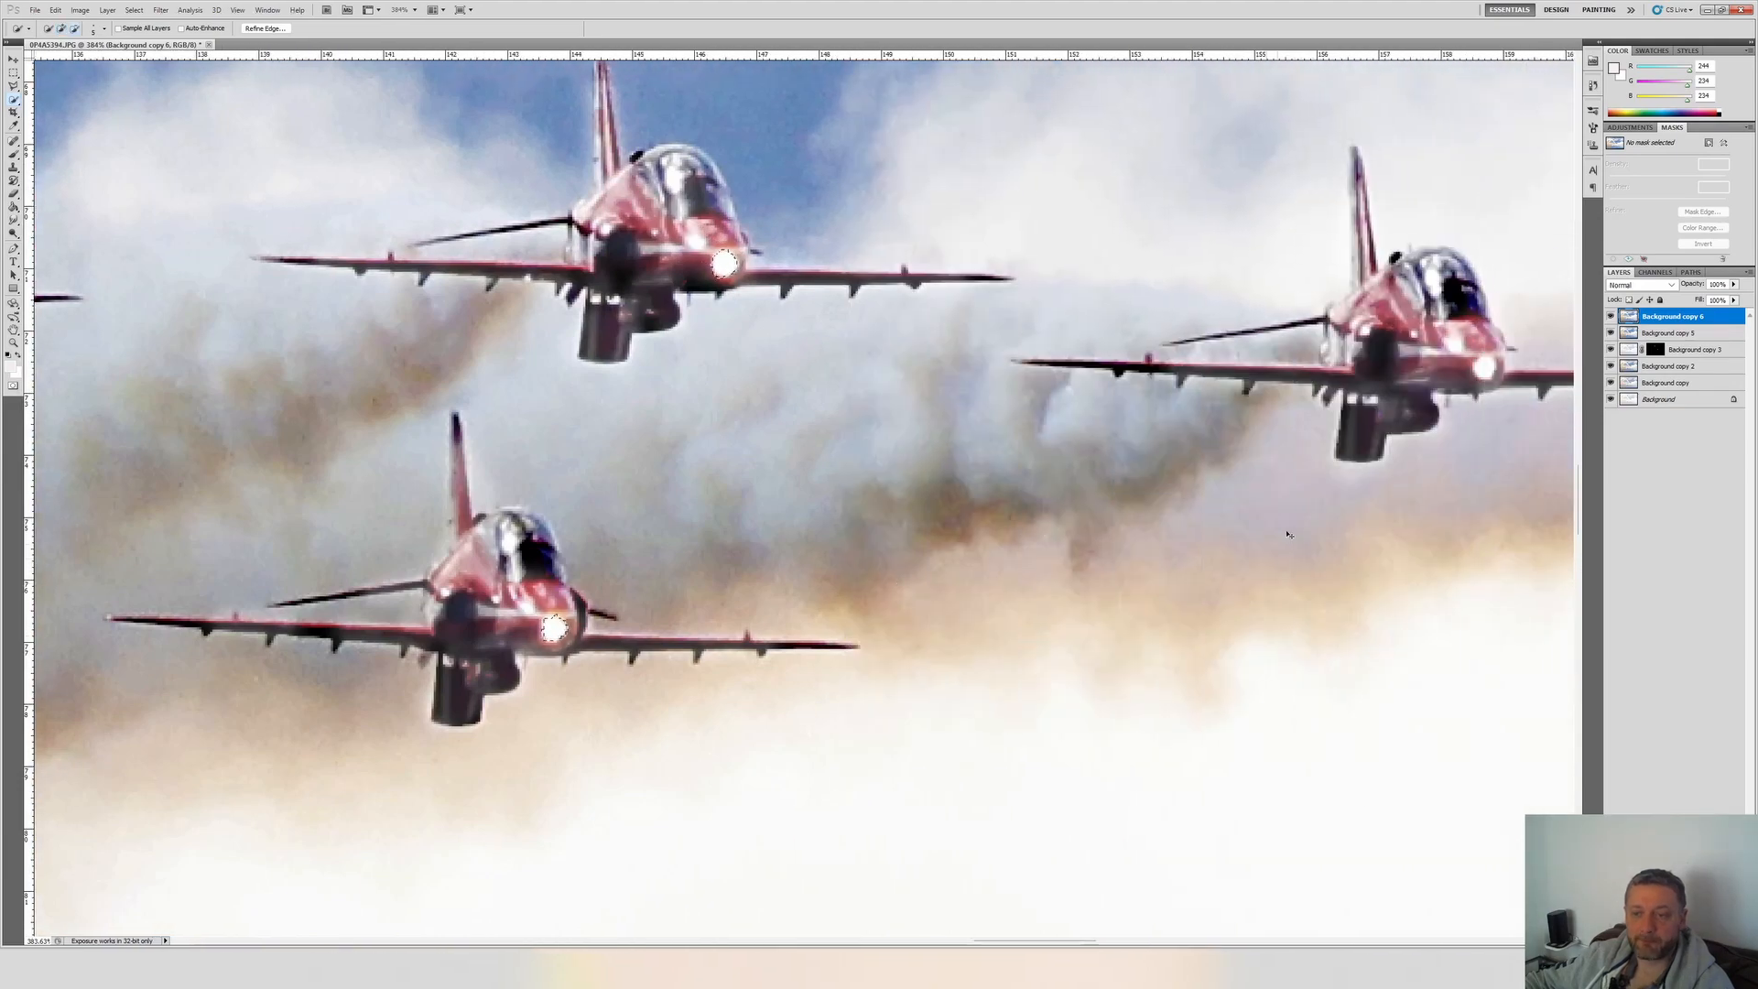
{"action": "scroll", "coordinate": [1289, 534], "scroll_direction": "right", "scroll_amount": 1}
{"action": "scroll", "coordinate": [1288, 533], "scroll_direction": "down", "scroll_amount": 9}
{"action": "scroll", "coordinate": [1034, 740], "scroll_direction": "up", "scroll_amount": 10}
{"action": "scroll", "coordinate": [1035, 739], "scroll_direction": "down", "scroll_amount": 1}
{"action": "scroll", "coordinate": [1035, 740], "scroll_direction": "up", "scroll_amount": 4}
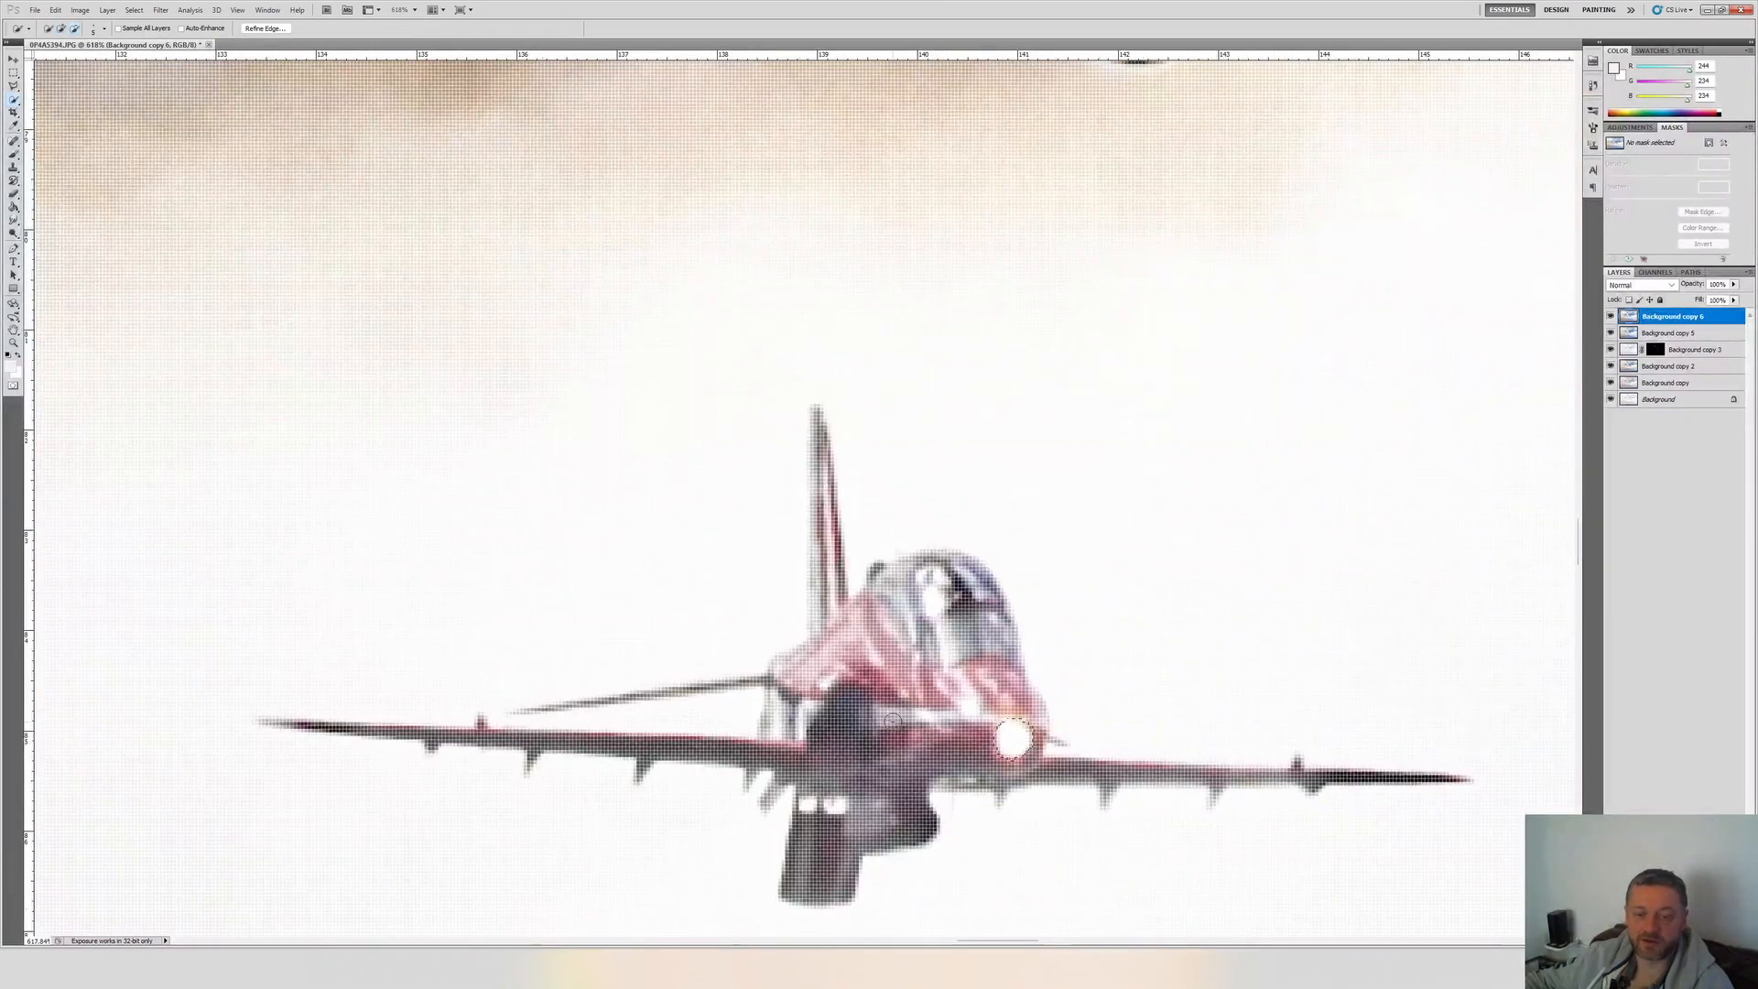
{"action": "scroll", "coordinate": [1014, 739], "scroll_direction": "down", "scroll_amount": 12}
{"action": "scroll", "coordinate": [551, 870], "scroll_direction": "up", "scroll_amount": 10}
{"action": "scroll", "coordinate": [611, 593], "scroll_direction": "down", "scroll_amount": 8}
{"action": "scroll", "coordinate": [773, 384], "scroll_direction": "up", "scroll_amount": 6}
{"action": "scroll", "coordinate": [773, 385], "scroll_direction": "down", "scroll_amount": 10}
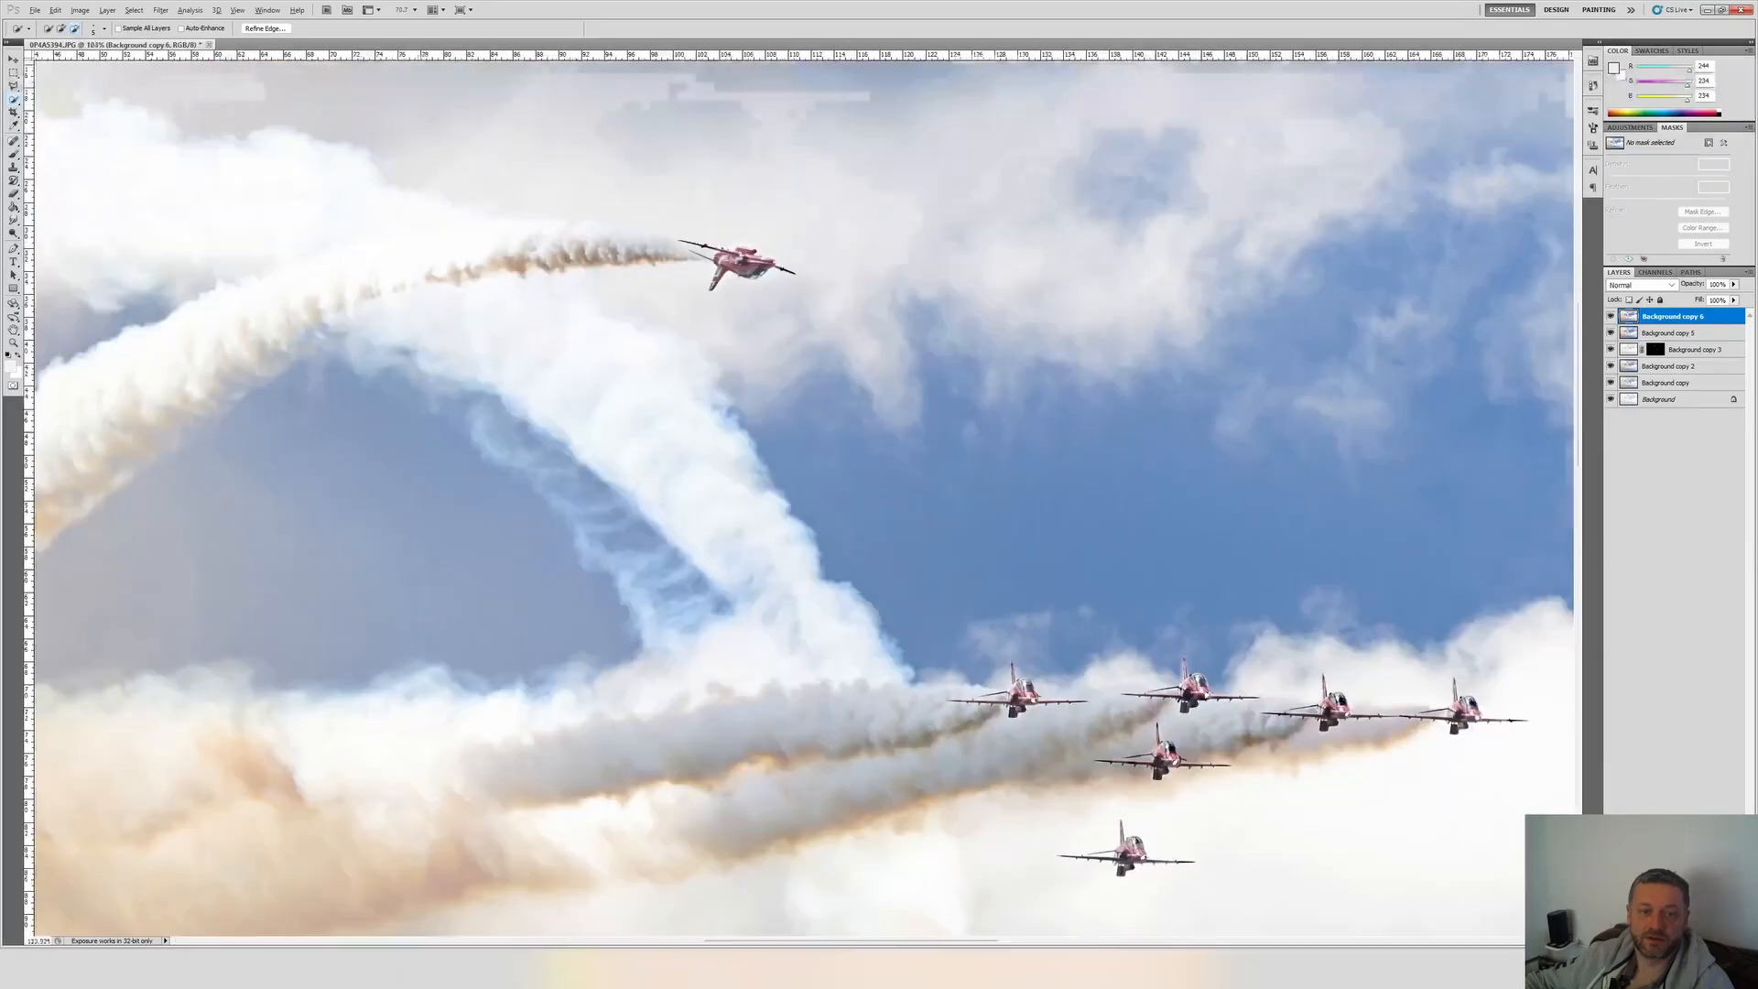
Apply a Hue/Saturation adjustment with Colorize to the selected nose lights of the jets on Background copy 6.
{"action": "scroll", "coordinate": [769, 265], "scroll_direction": "up", "scroll_amount": 8}
{"action": "scroll", "coordinate": [770, 266], "scroll_direction": "down", "scroll_amount": 11}
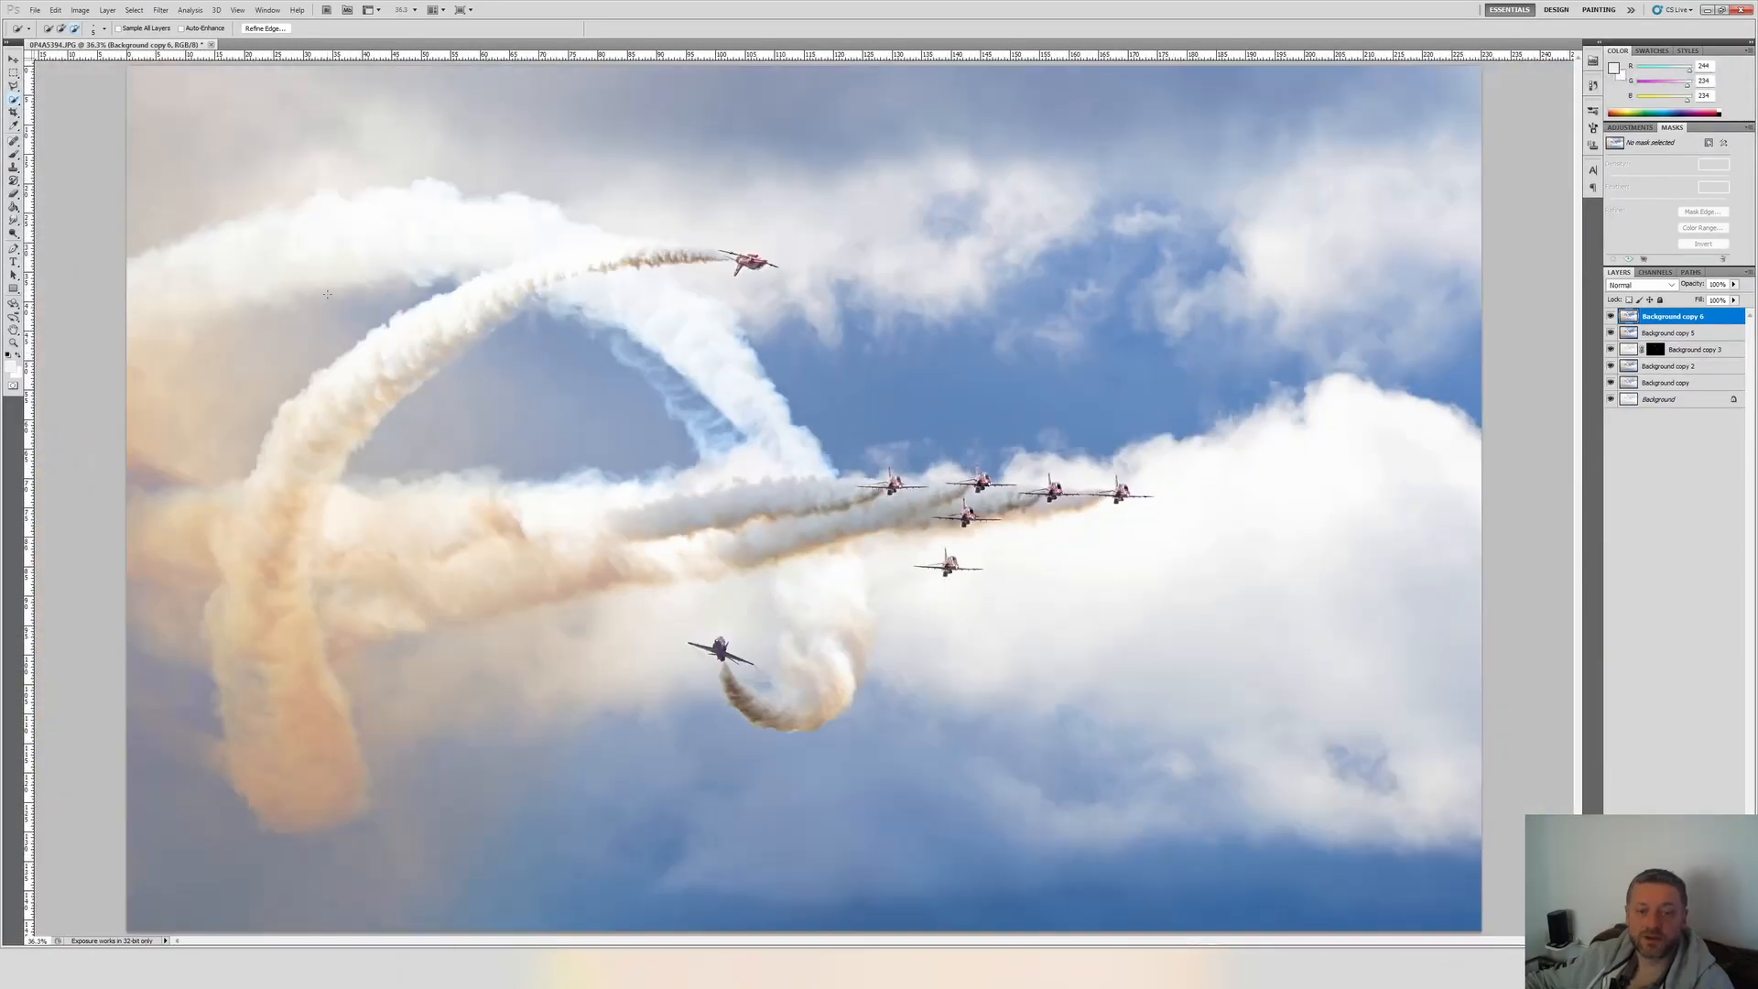
{"action": "scroll", "coordinate": [804, 480], "scroll_direction": "up", "scroll_amount": 6}
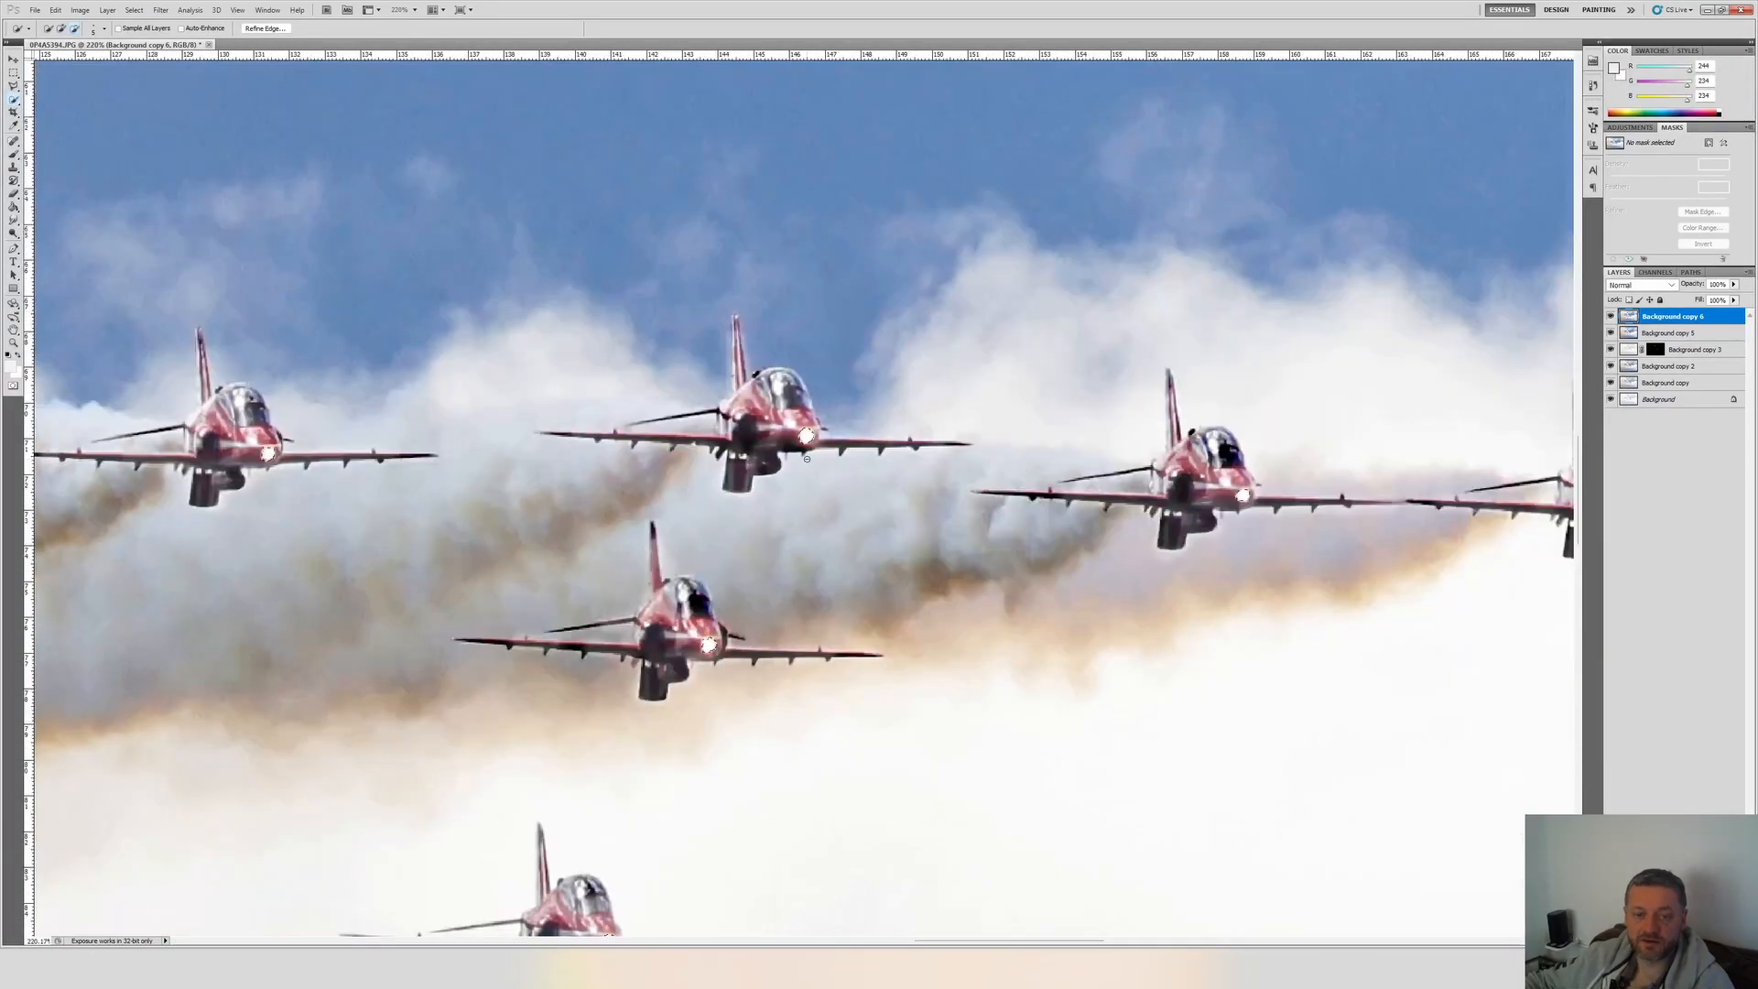
{"action": "scroll", "coordinate": [805, 480], "scroll_direction": "down", "scroll_amount": 1}
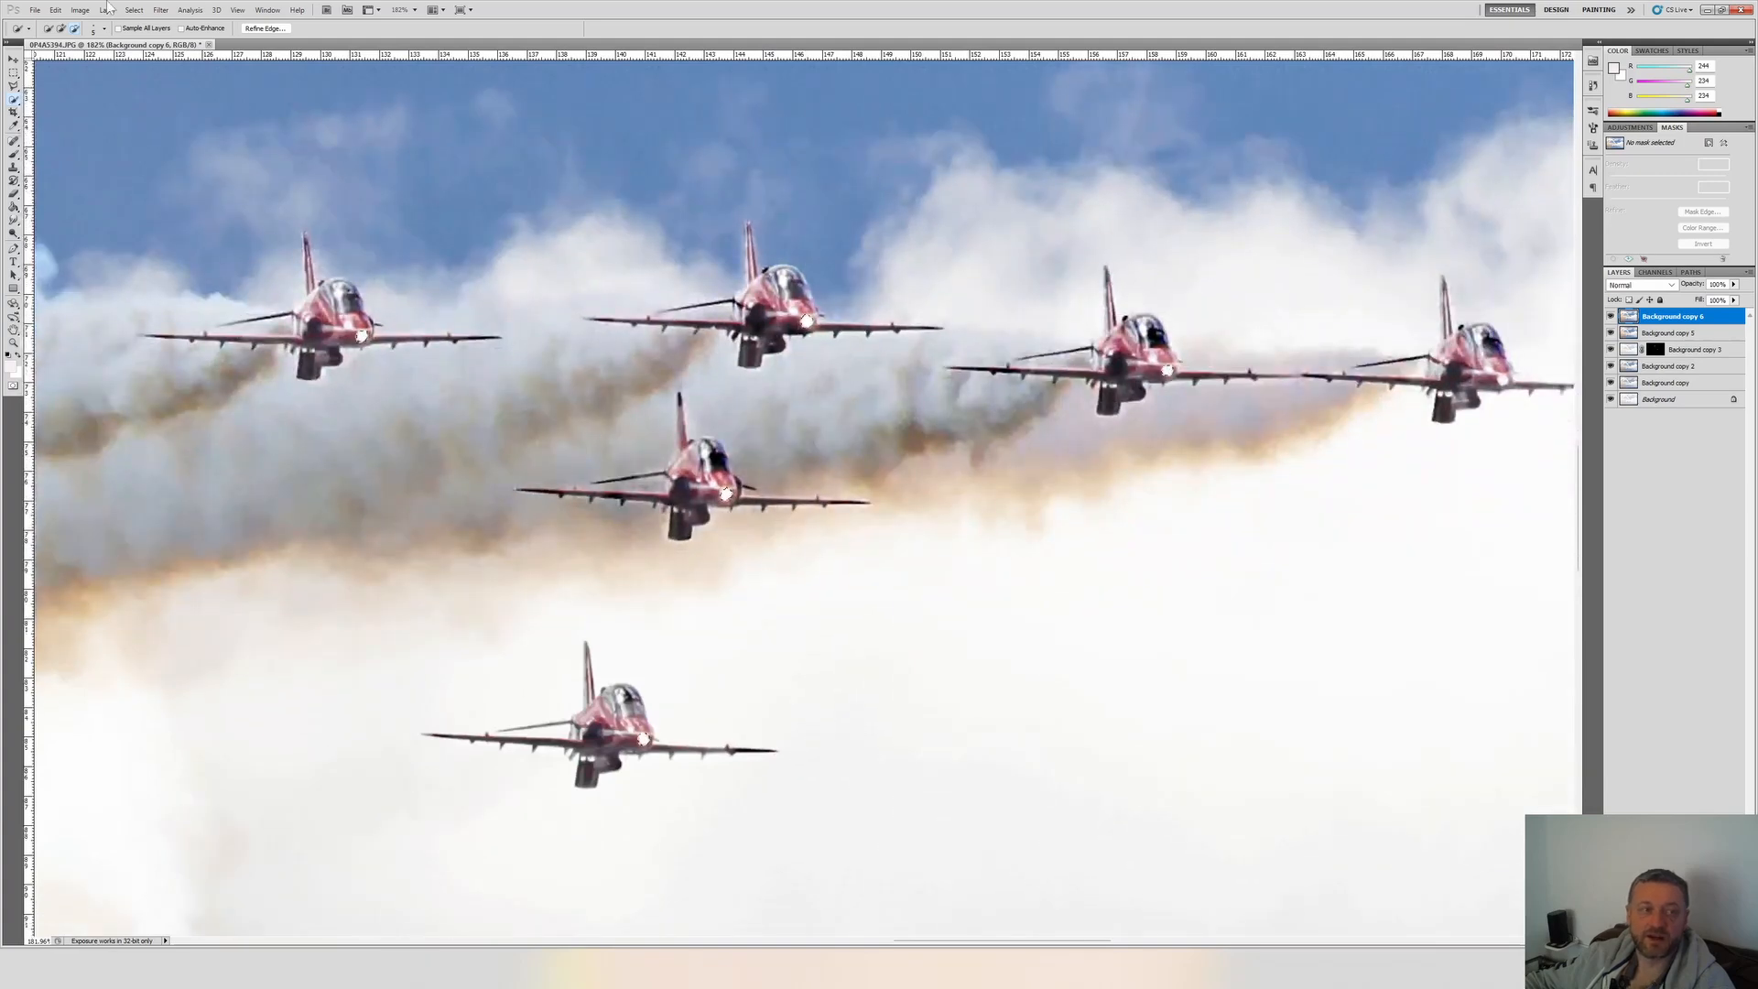
{"action": "left_click", "coordinate": [107, 9]}
{"action": "mouse_move", "coordinate": [79, 10]}
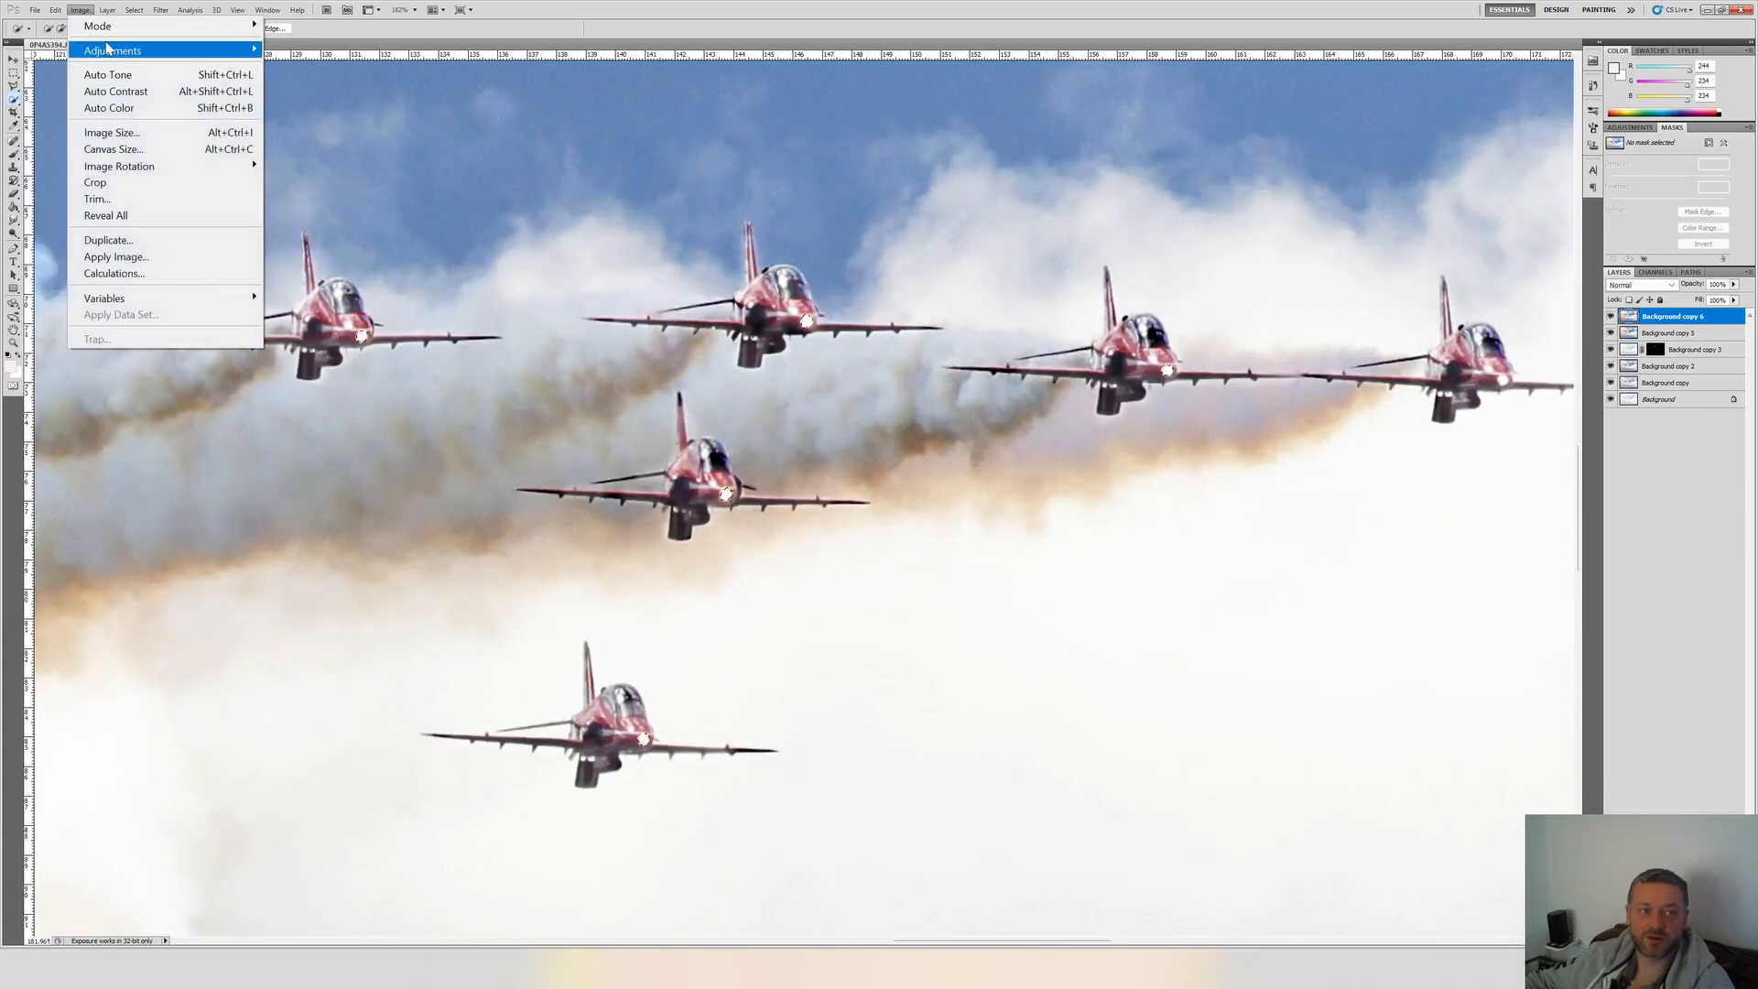
{"action": "mouse_move", "coordinate": [112, 51]}
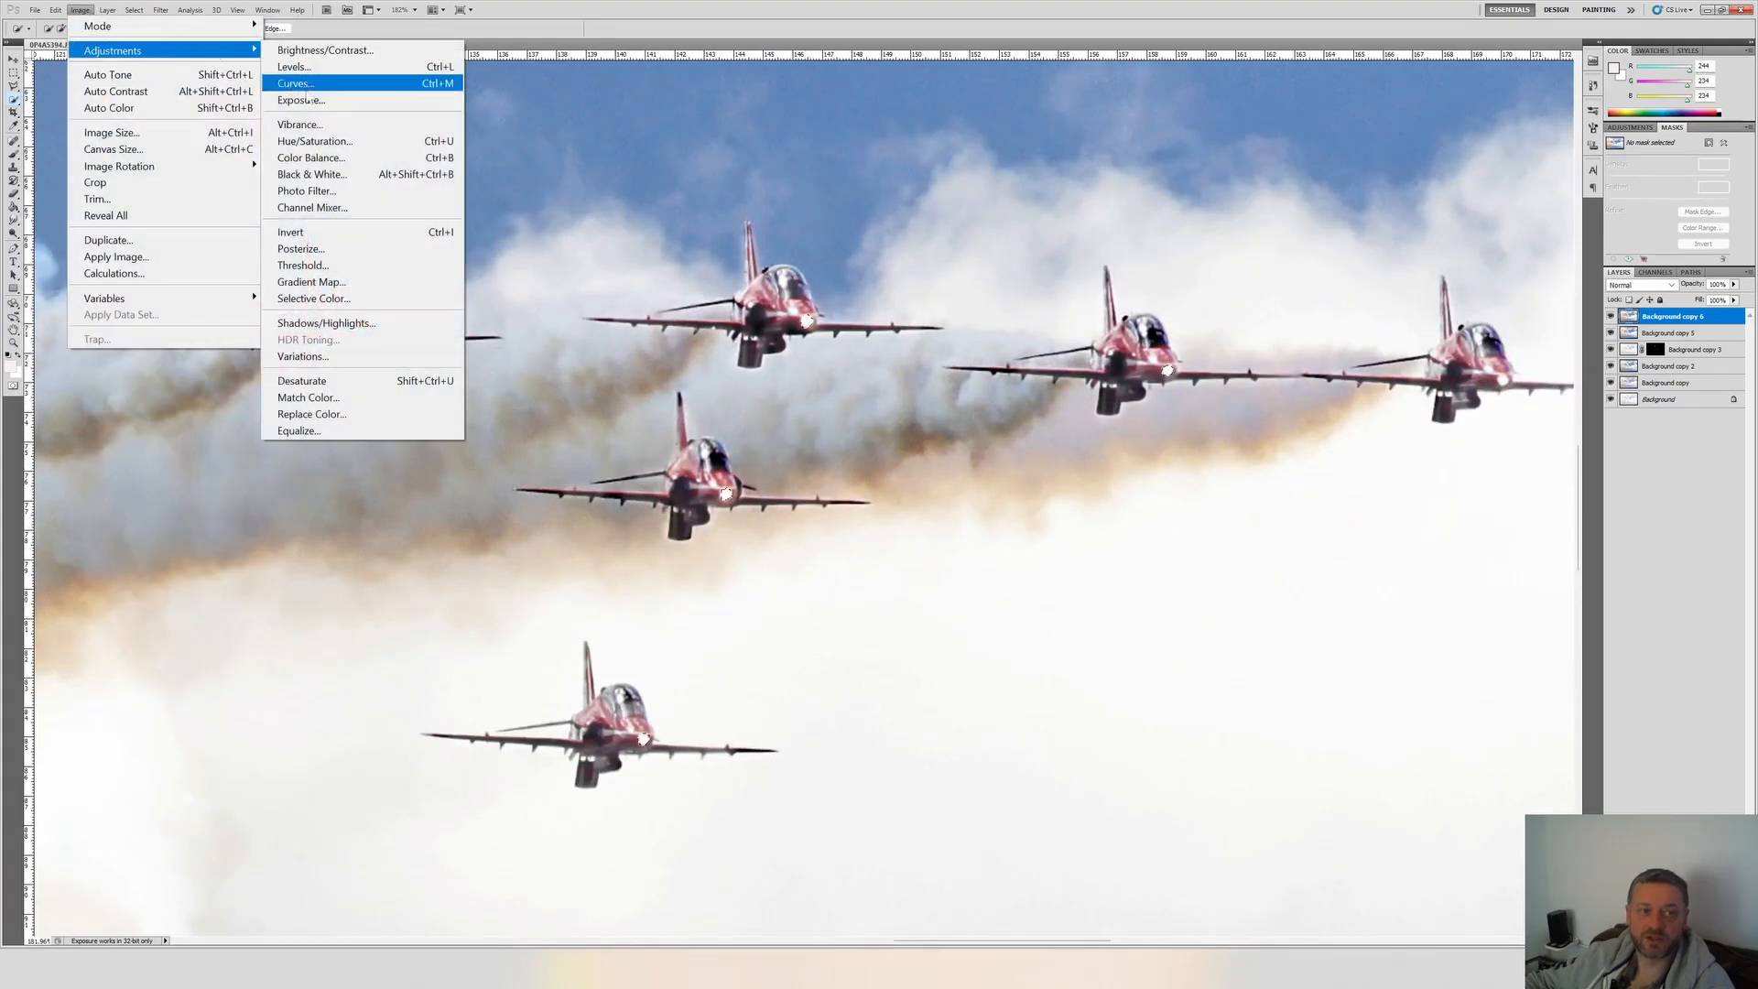
{"action": "left_click", "coordinate": [331, 143]}
{"action": "left_click_drag", "start_coordinate": [1122, 174], "coordinate": [1058, 486]}
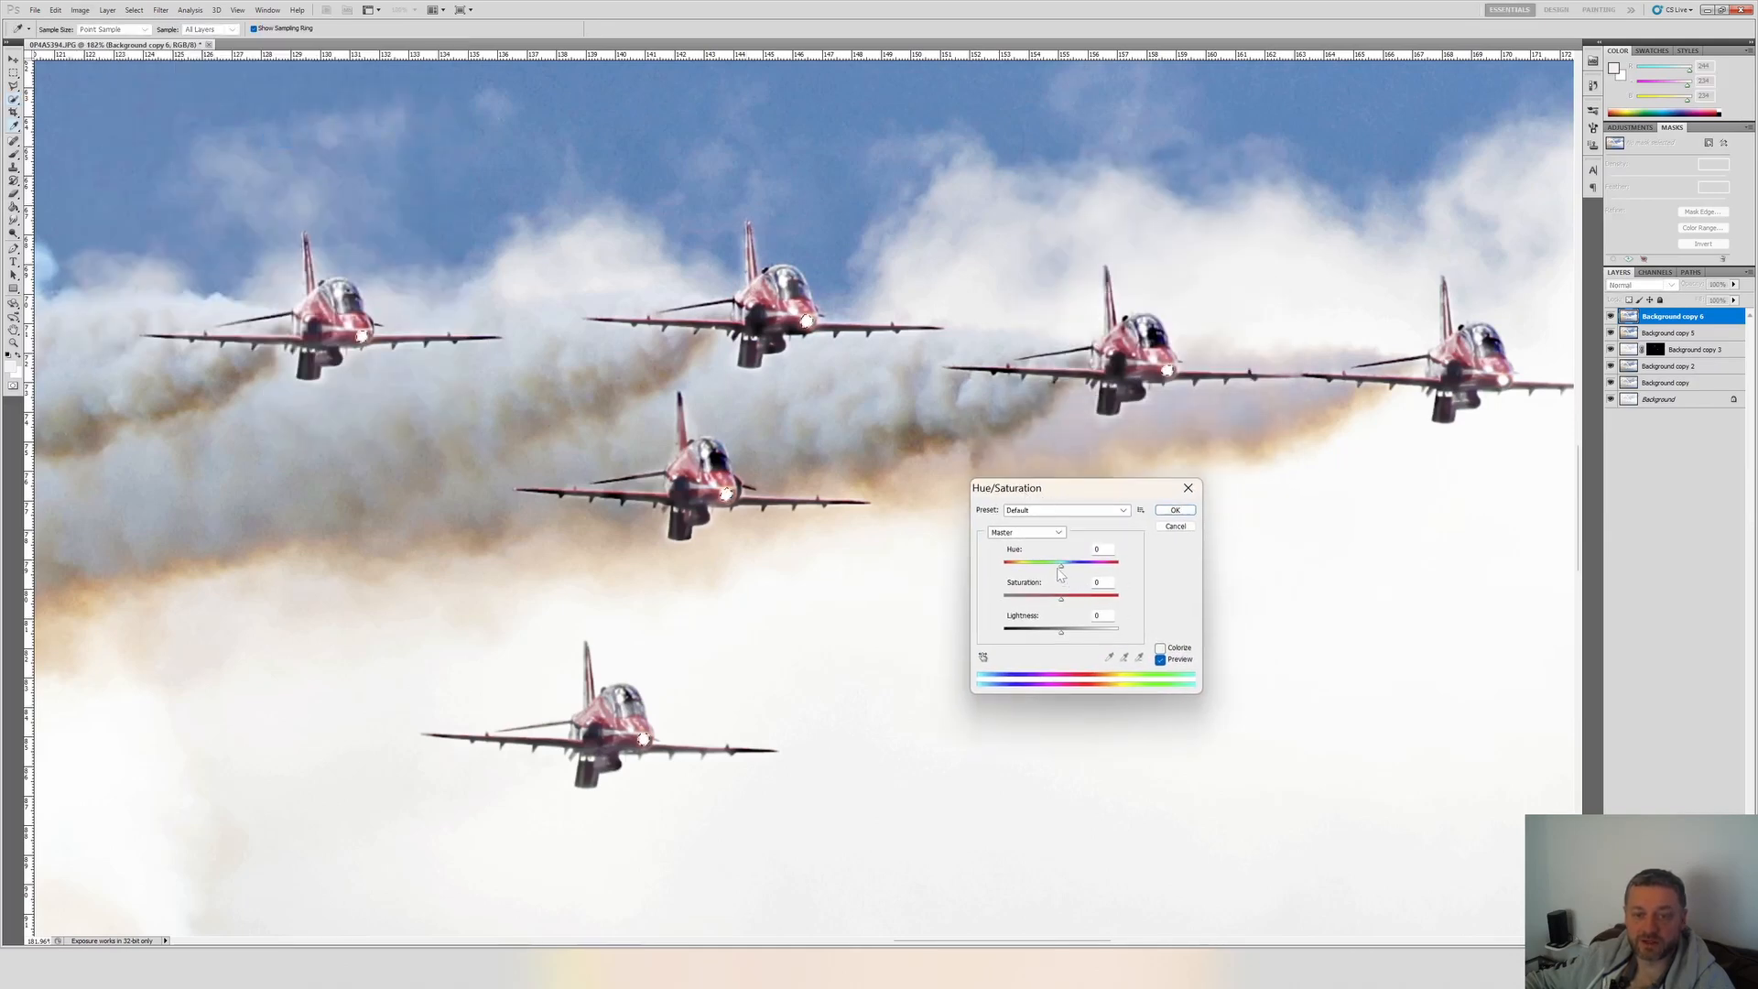
{"action": "left_click_drag", "start_coordinate": [1060, 567], "coordinate": [1083, 615]}
{"action": "left_click", "coordinate": [1163, 648]}
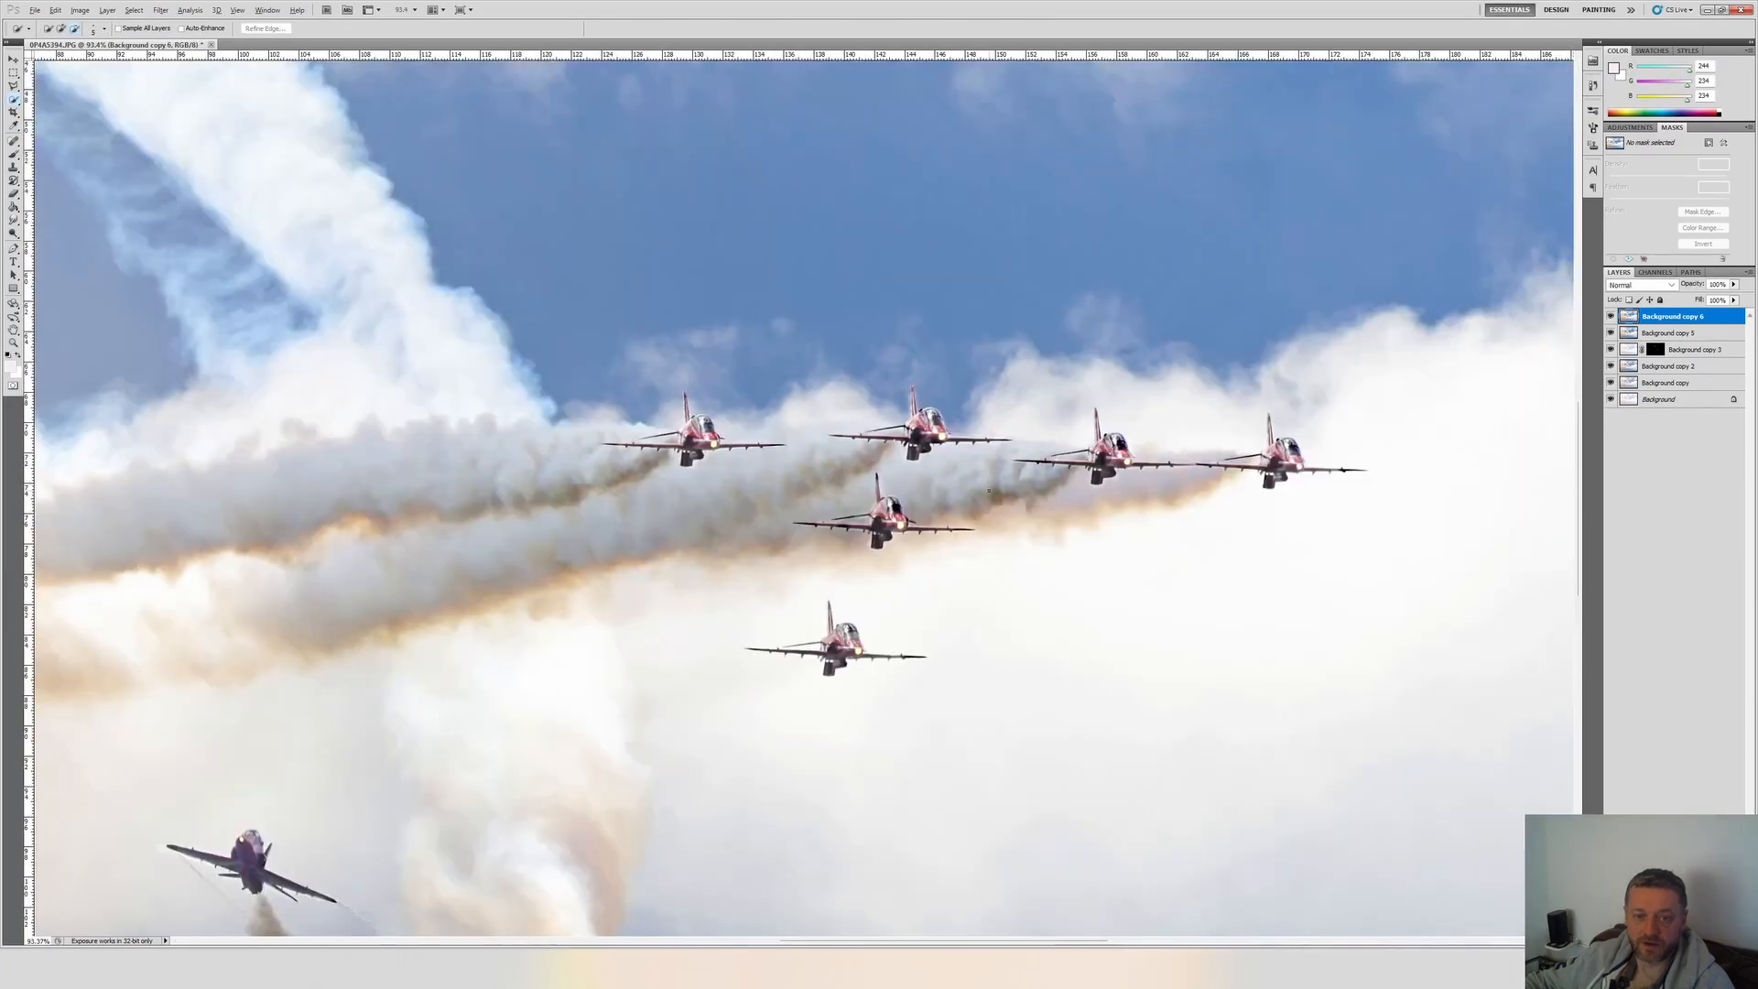
Crop narrow strips off the top and bottom of the photo, keeping its full width.
{"action": "scroll", "coordinate": [989, 489], "scroll_direction": "down", "scroll_amount": 5}
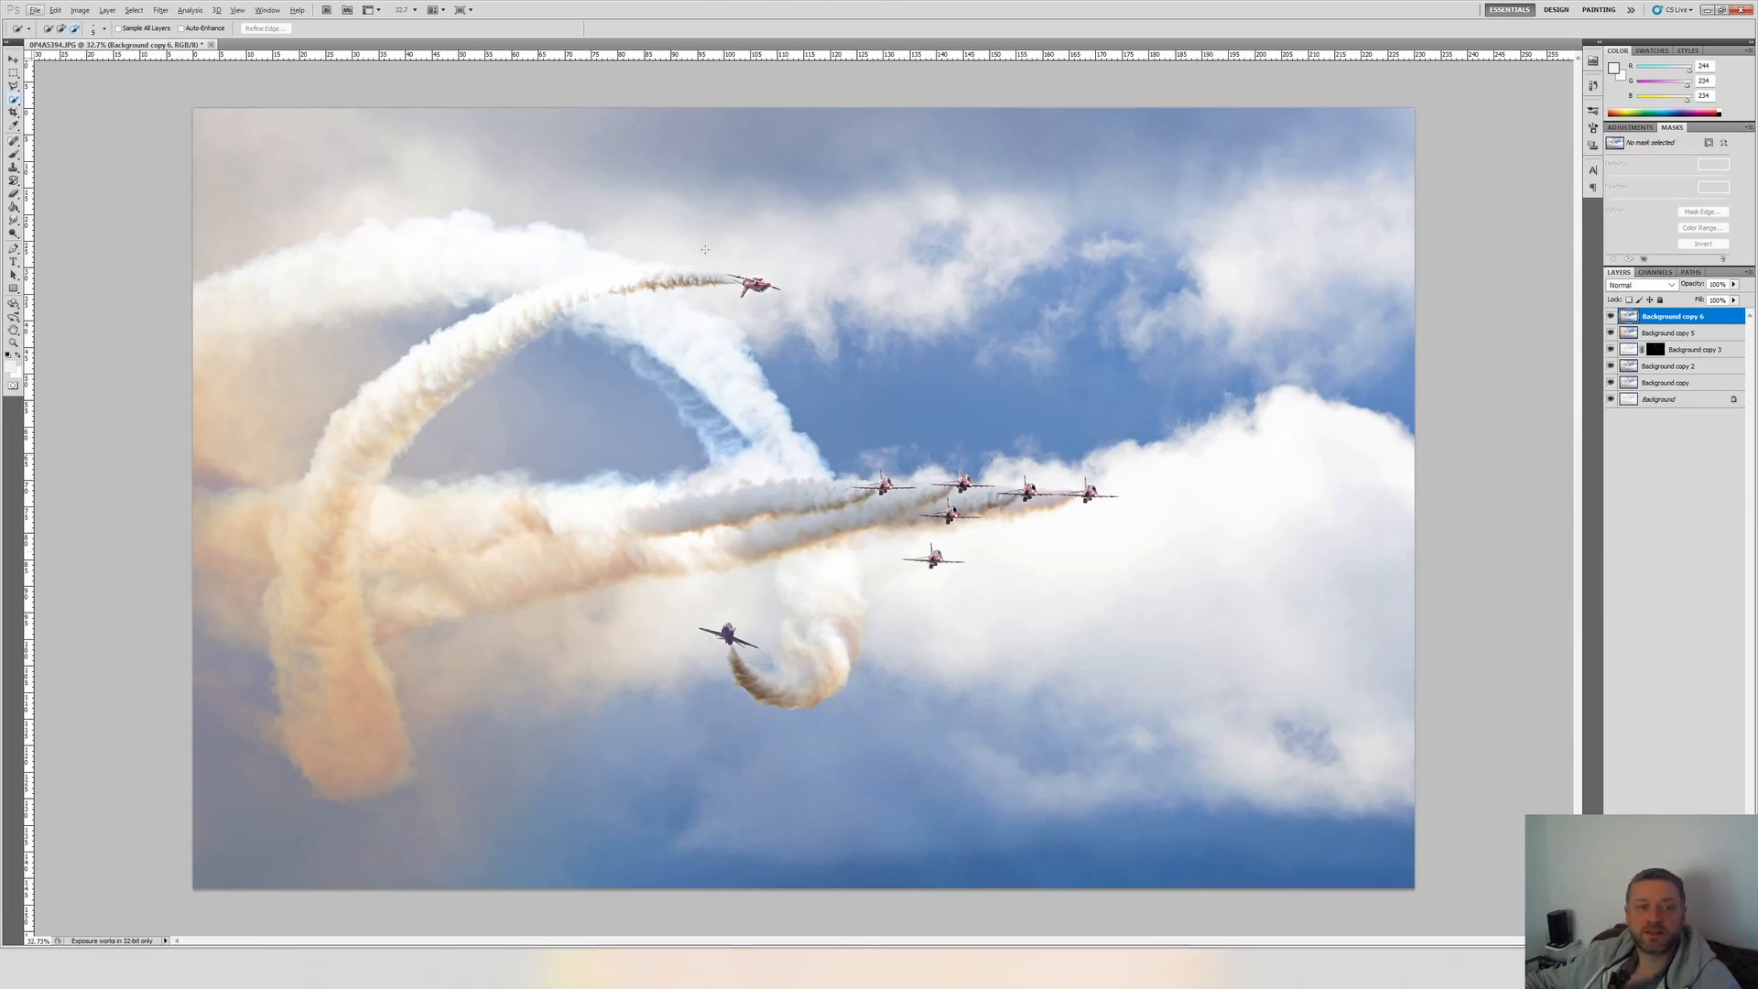
{"action": "left_click", "coordinate": [13, 112]}
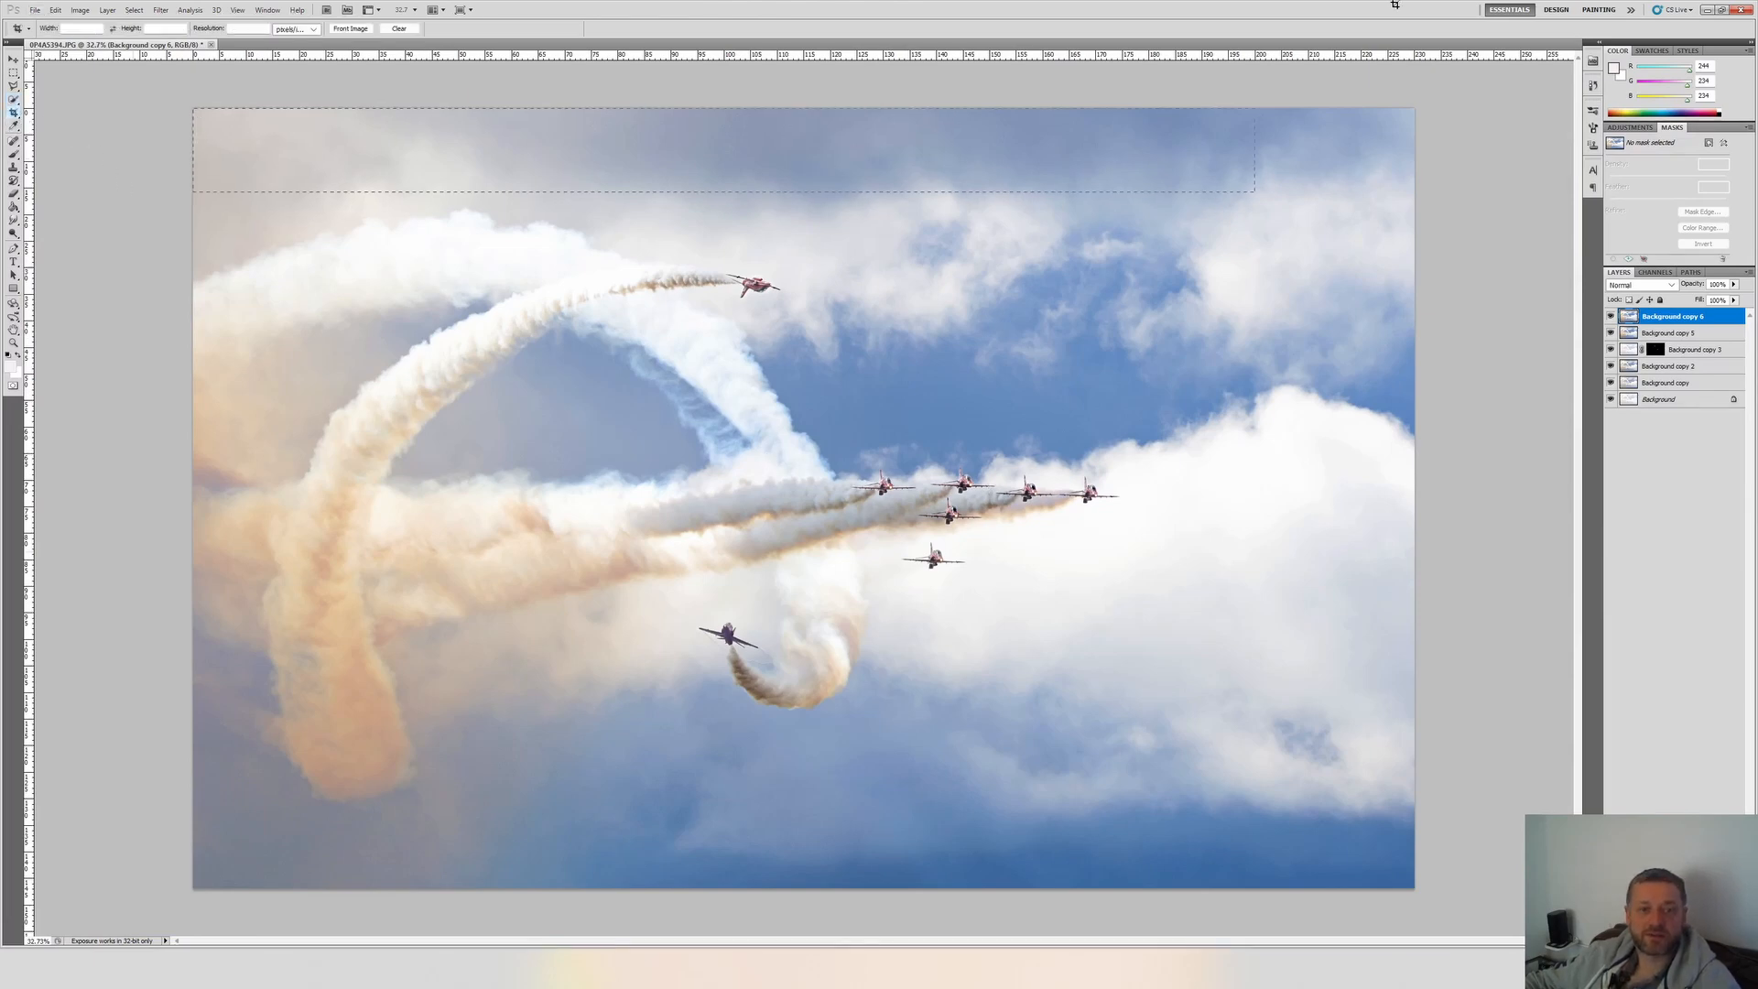
{"action": "left_click_drag", "start_coordinate": [1303, 11], "coordinate": [1437, 27]}
{"action": "key", "text": "Escape"}
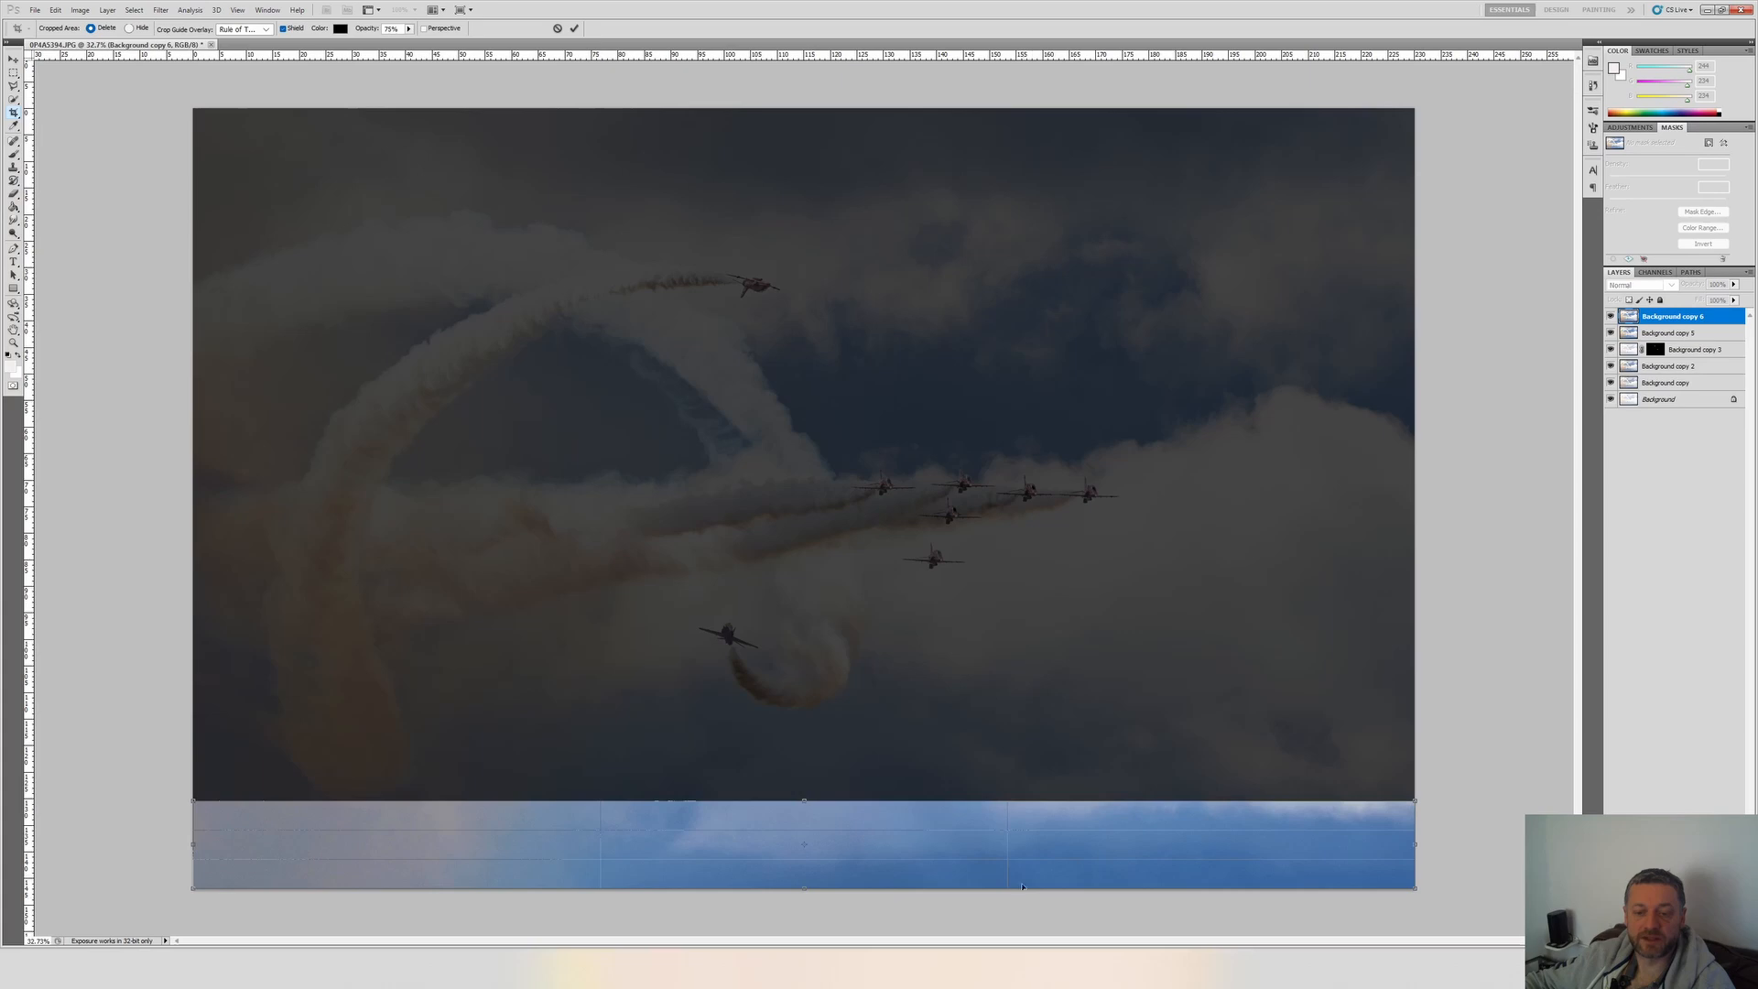
{"action": "key", "text": "Escape"}
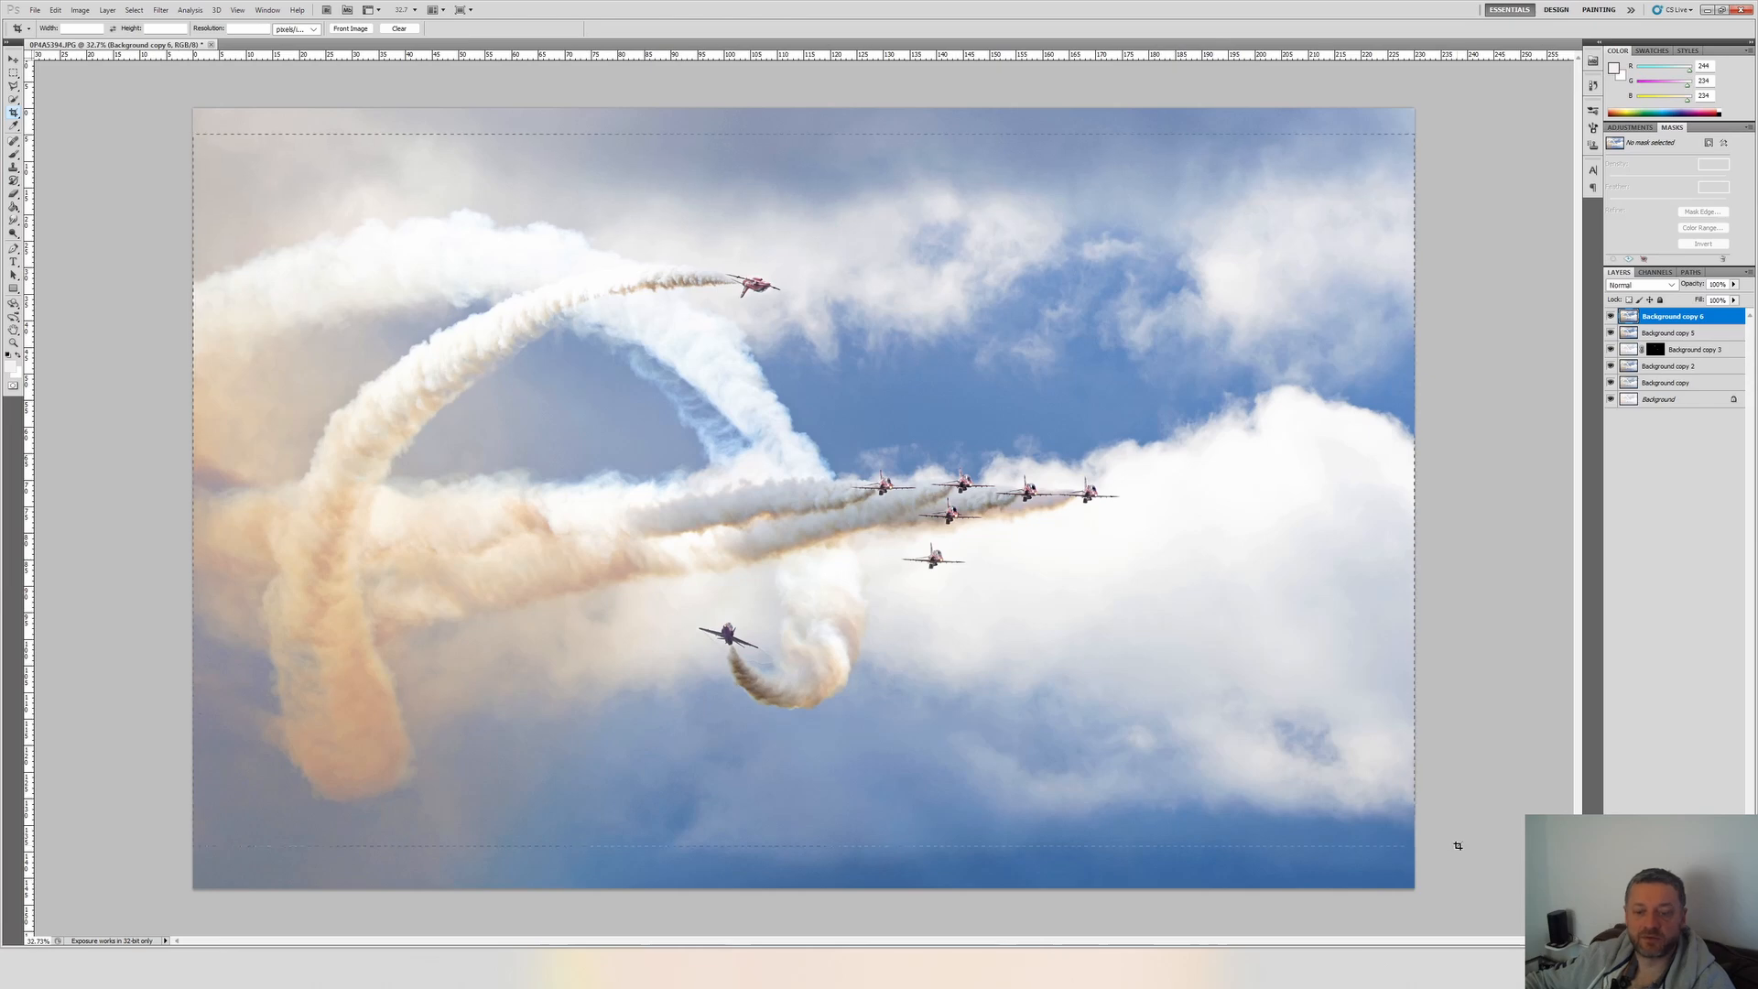
{"action": "left_click_drag", "start_coordinate": [1456, 856], "coordinate": [1451, 856]}
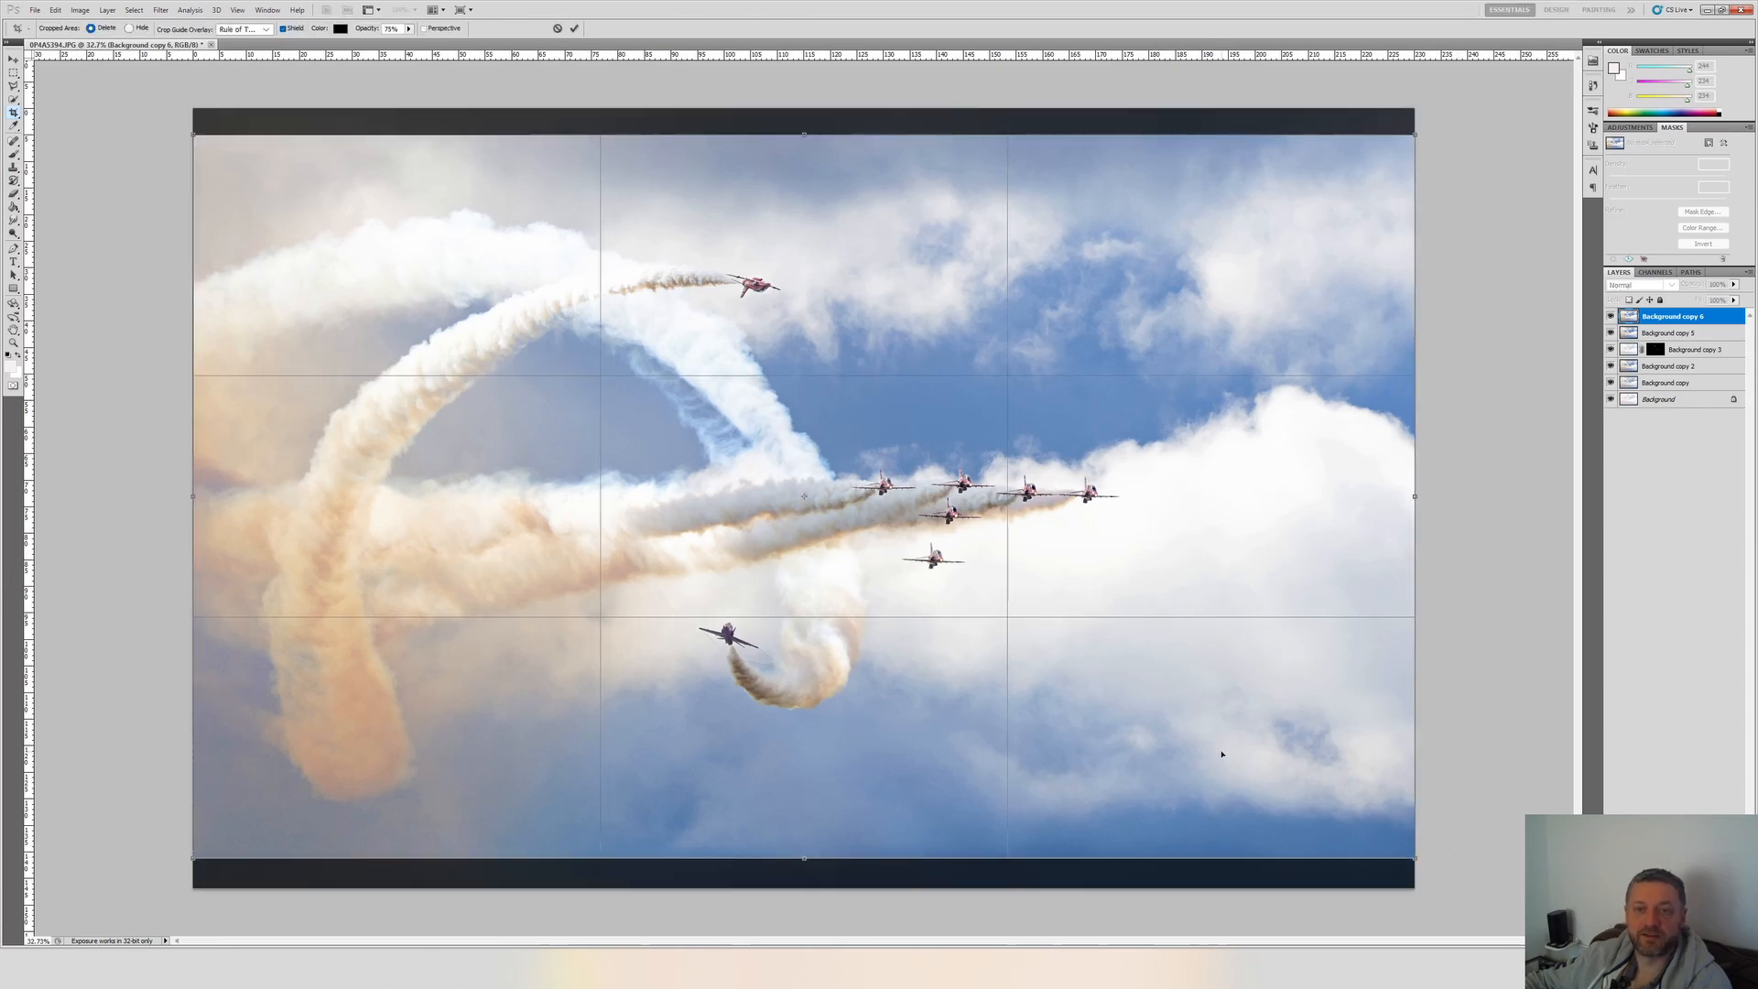
{"action": "key", "text": "Return"}
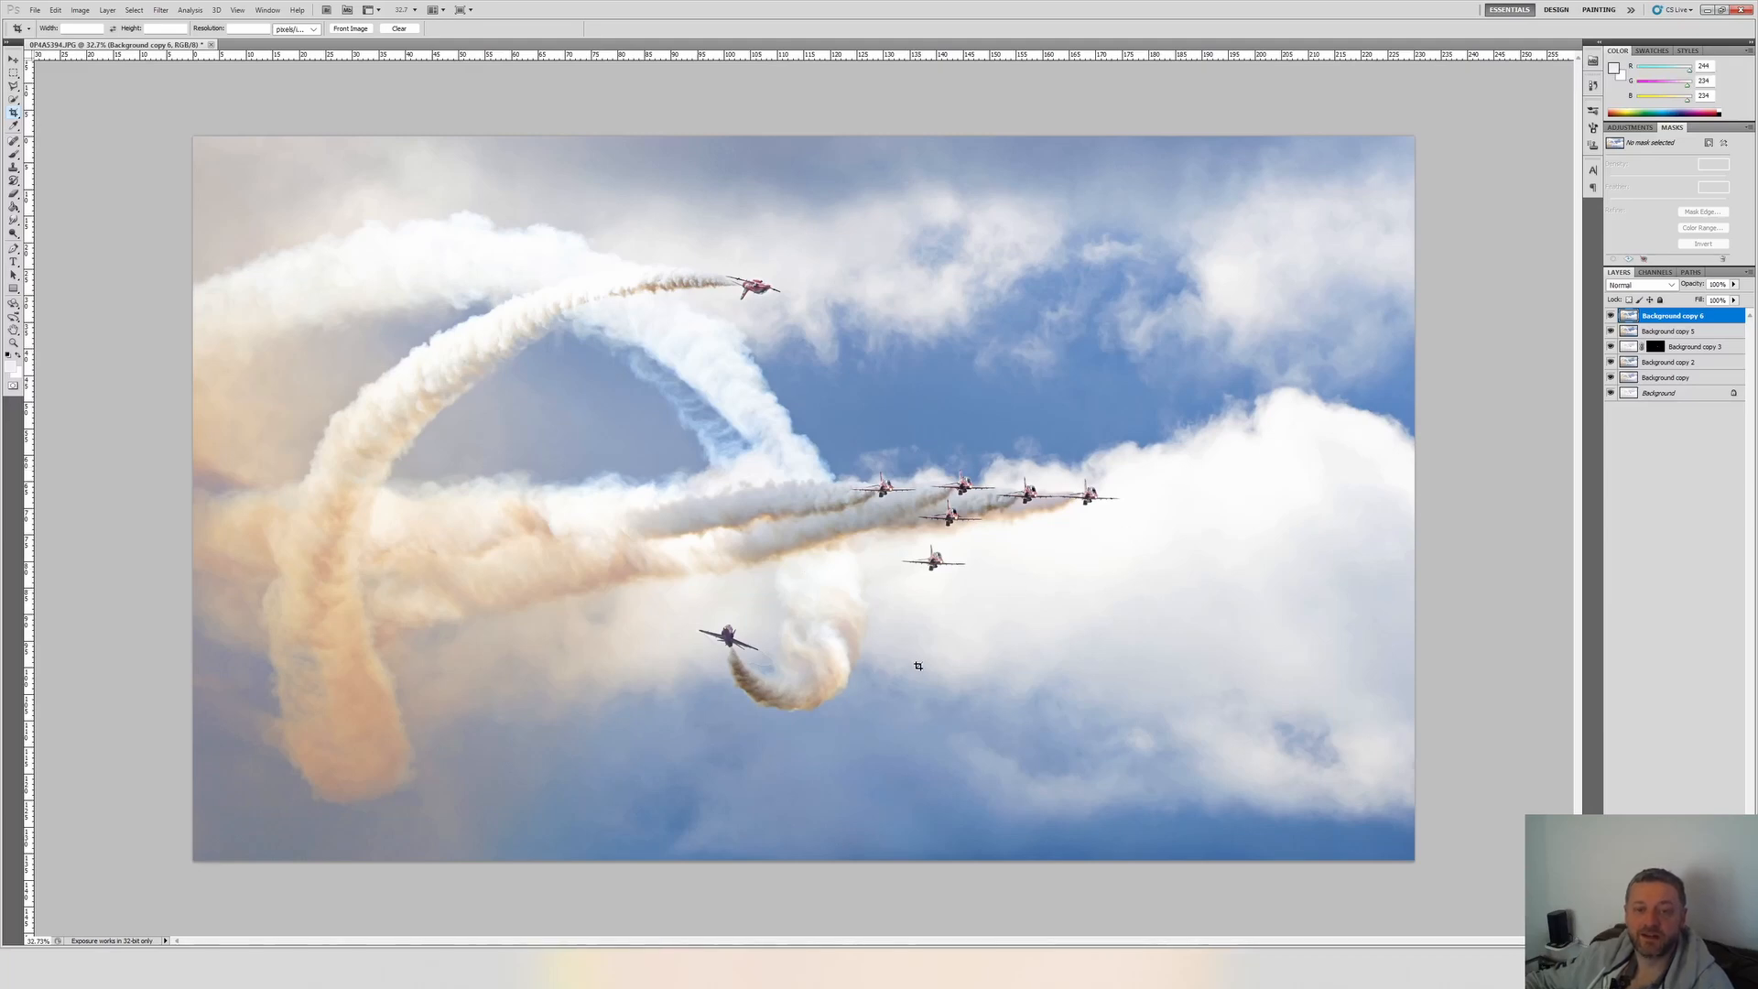
{"action": "key", "text": "Return"}
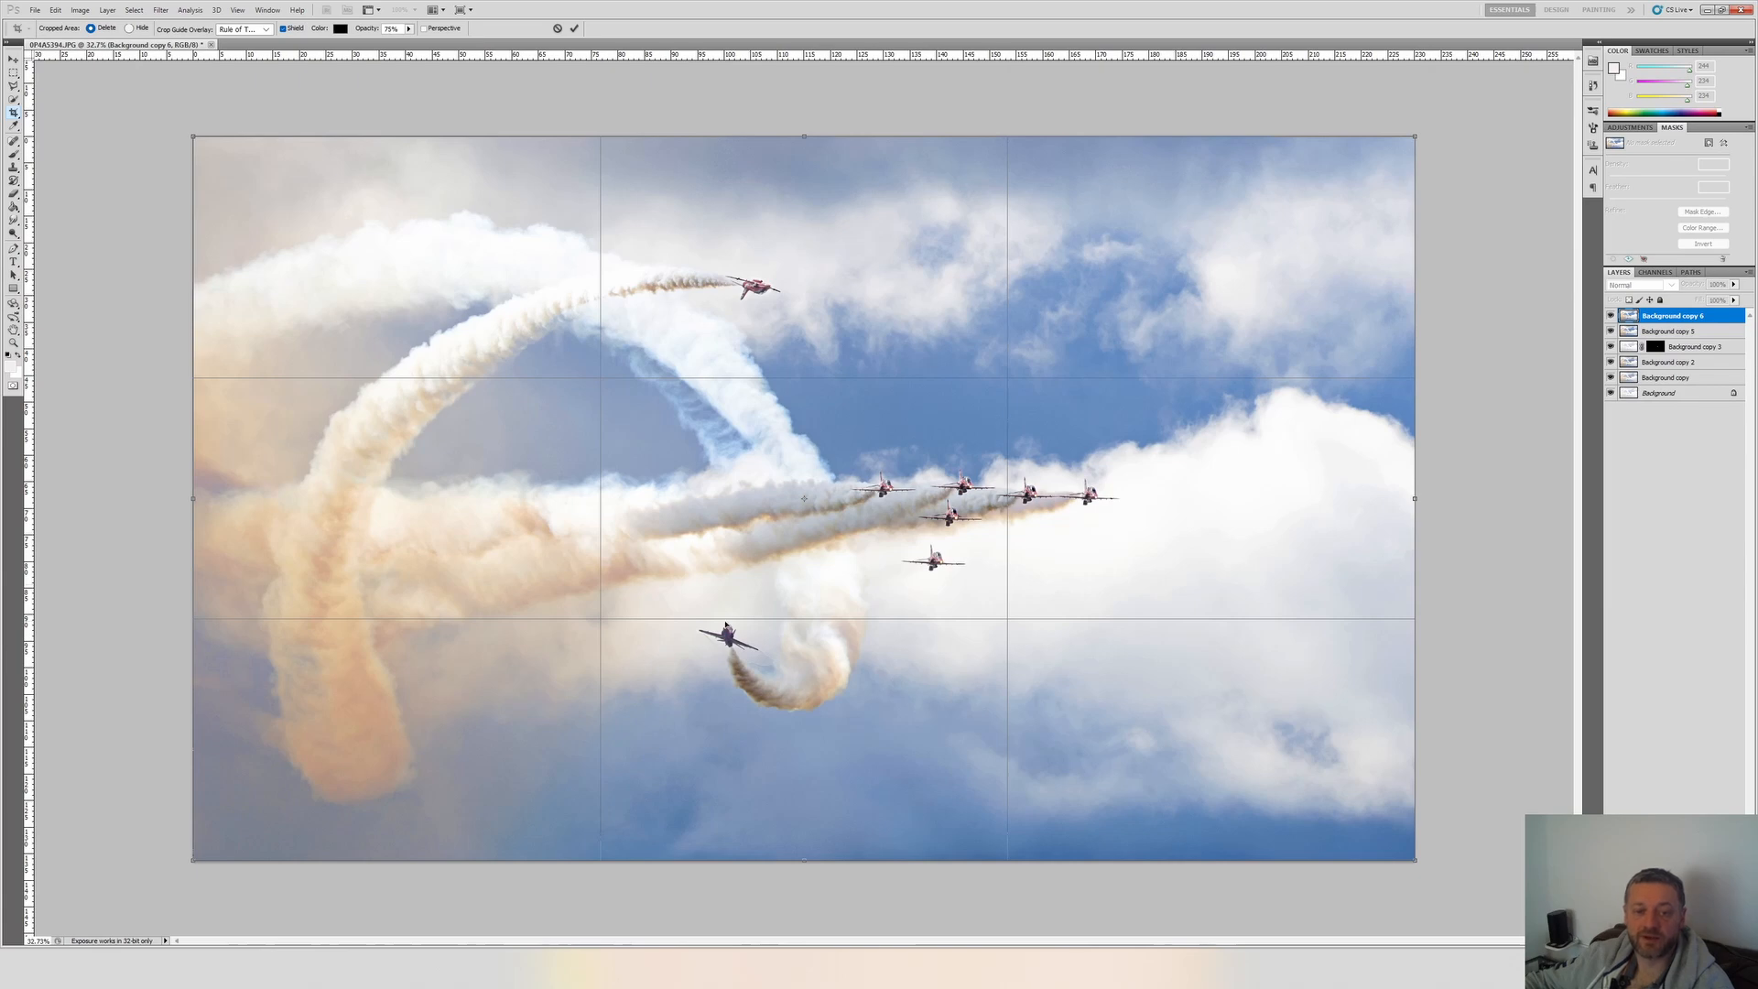
{"action": "key", "text": "Return"}
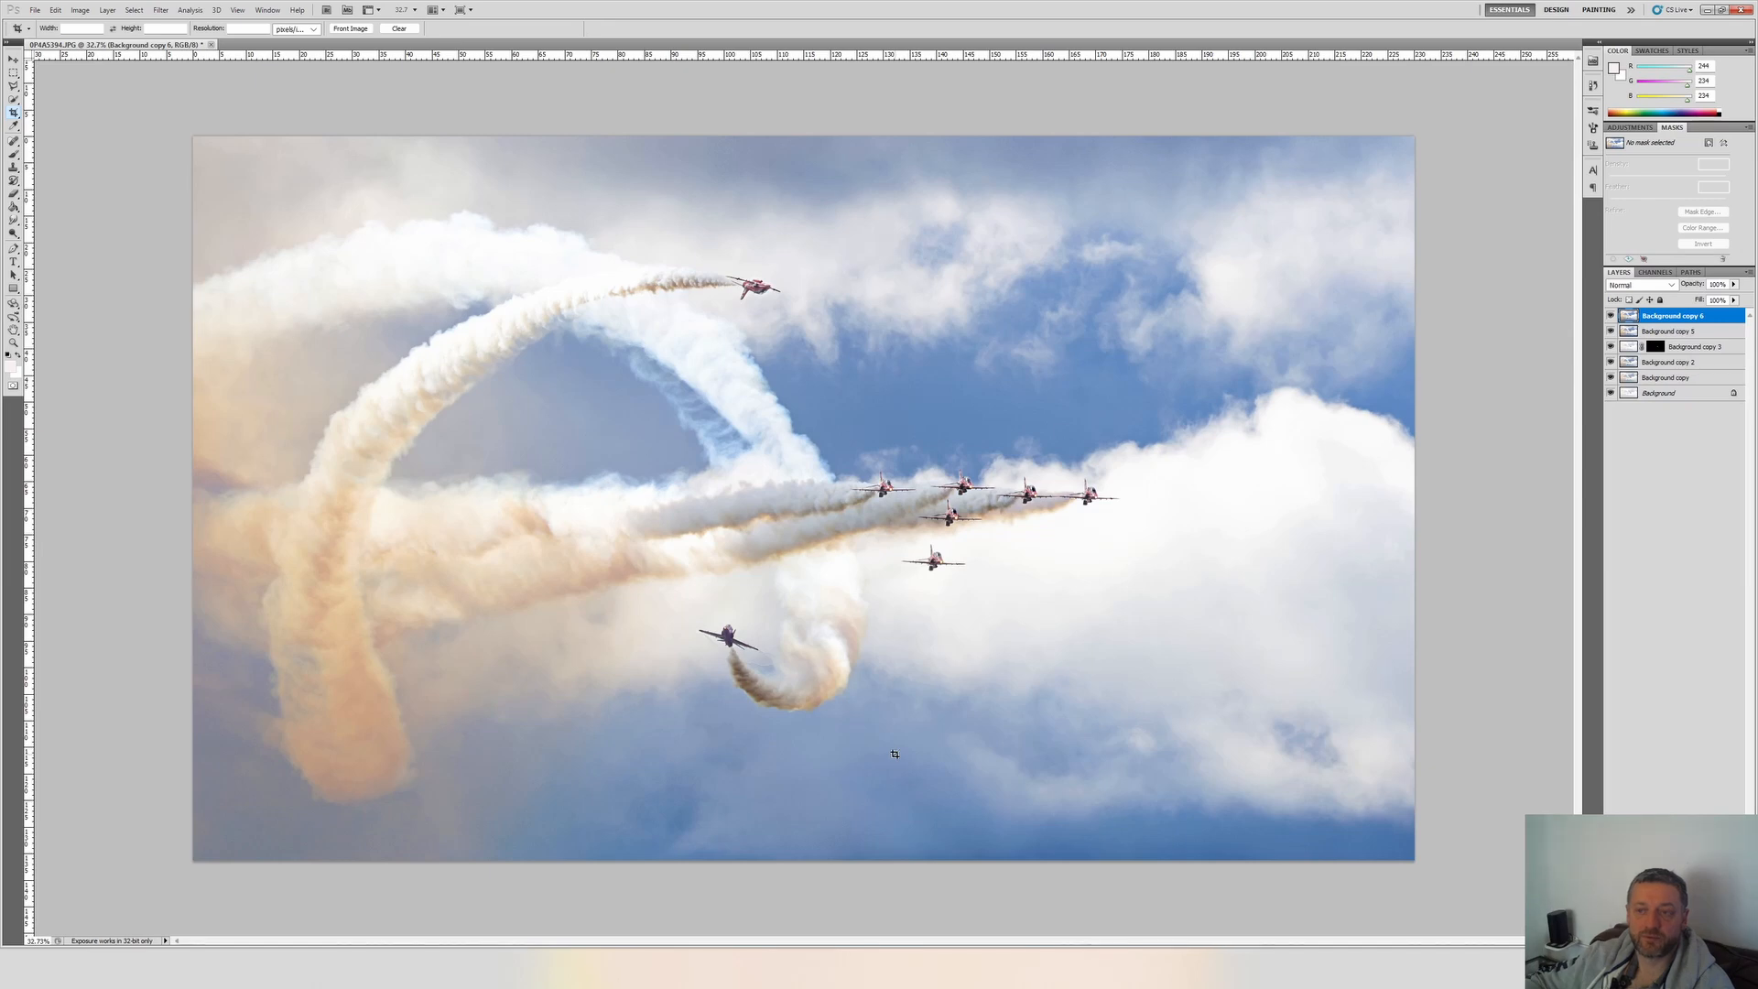
Duplicate Background copy 6 and apply Levels to the duplicate, raising the black input level and setting the midtones to 1.45.
{"action": "right_click", "coordinate": [1657, 321]}
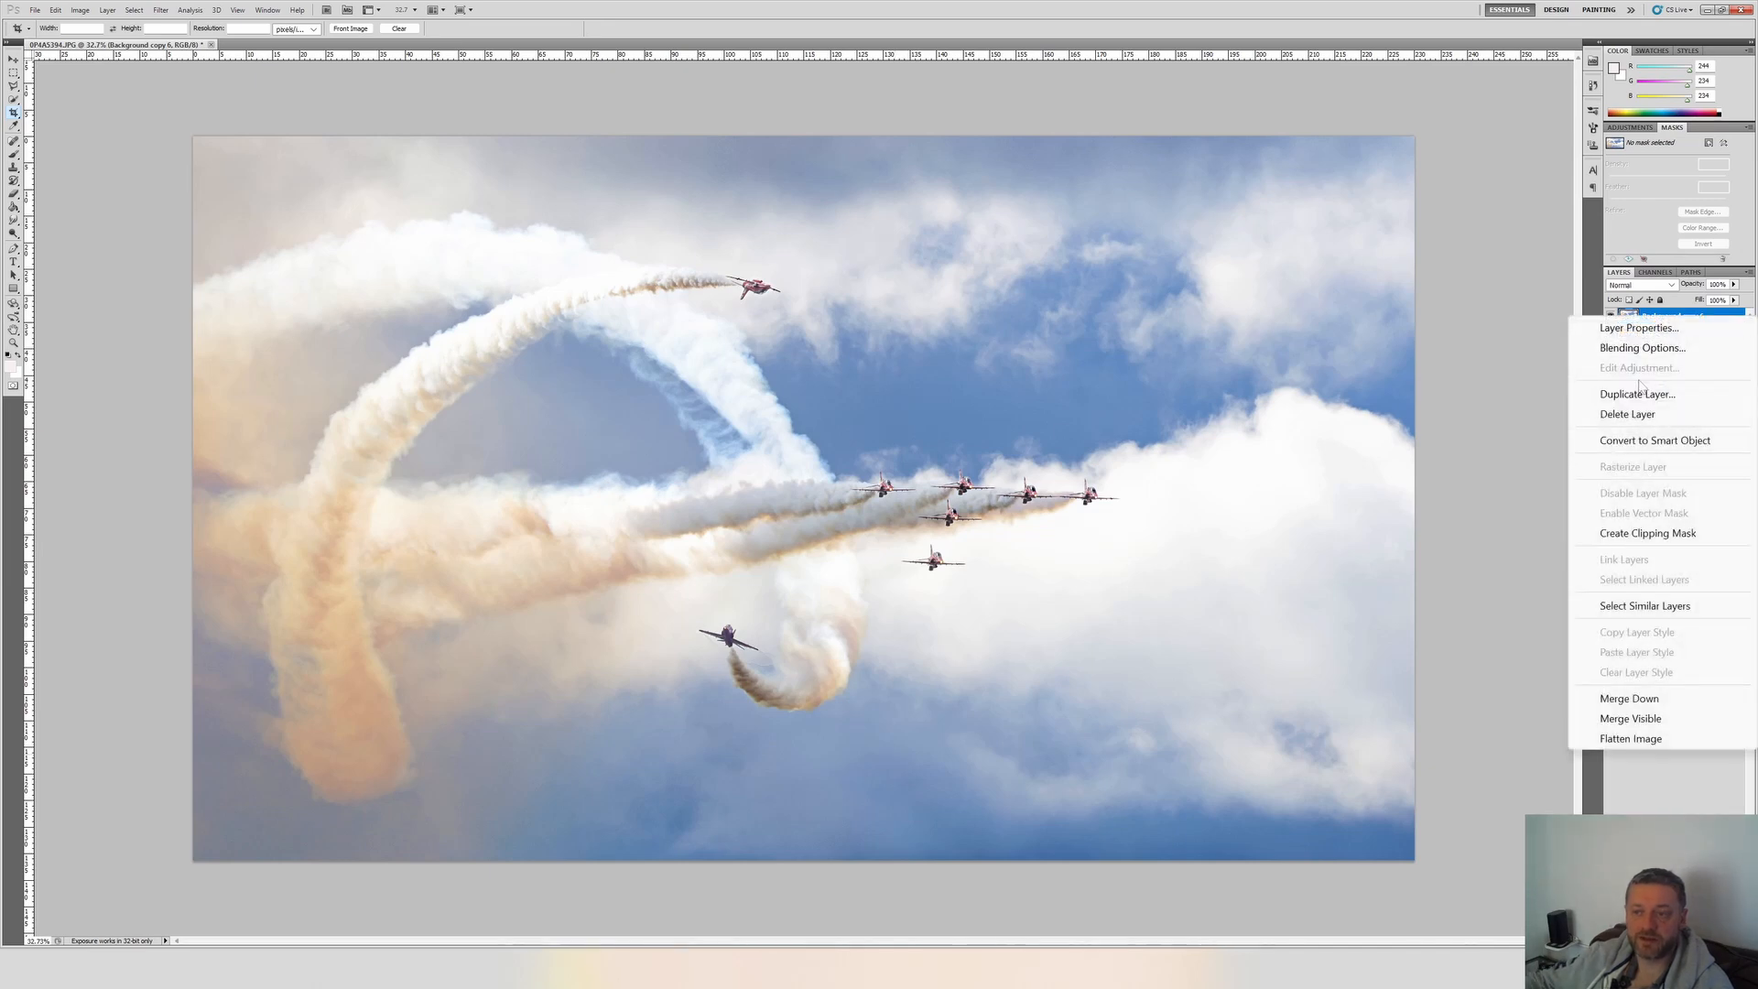
{"action": "left_click", "coordinate": [1648, 393]}
{"action": "key", "text": "Return"}
{"action": "key", "text": "ctrl+l"}
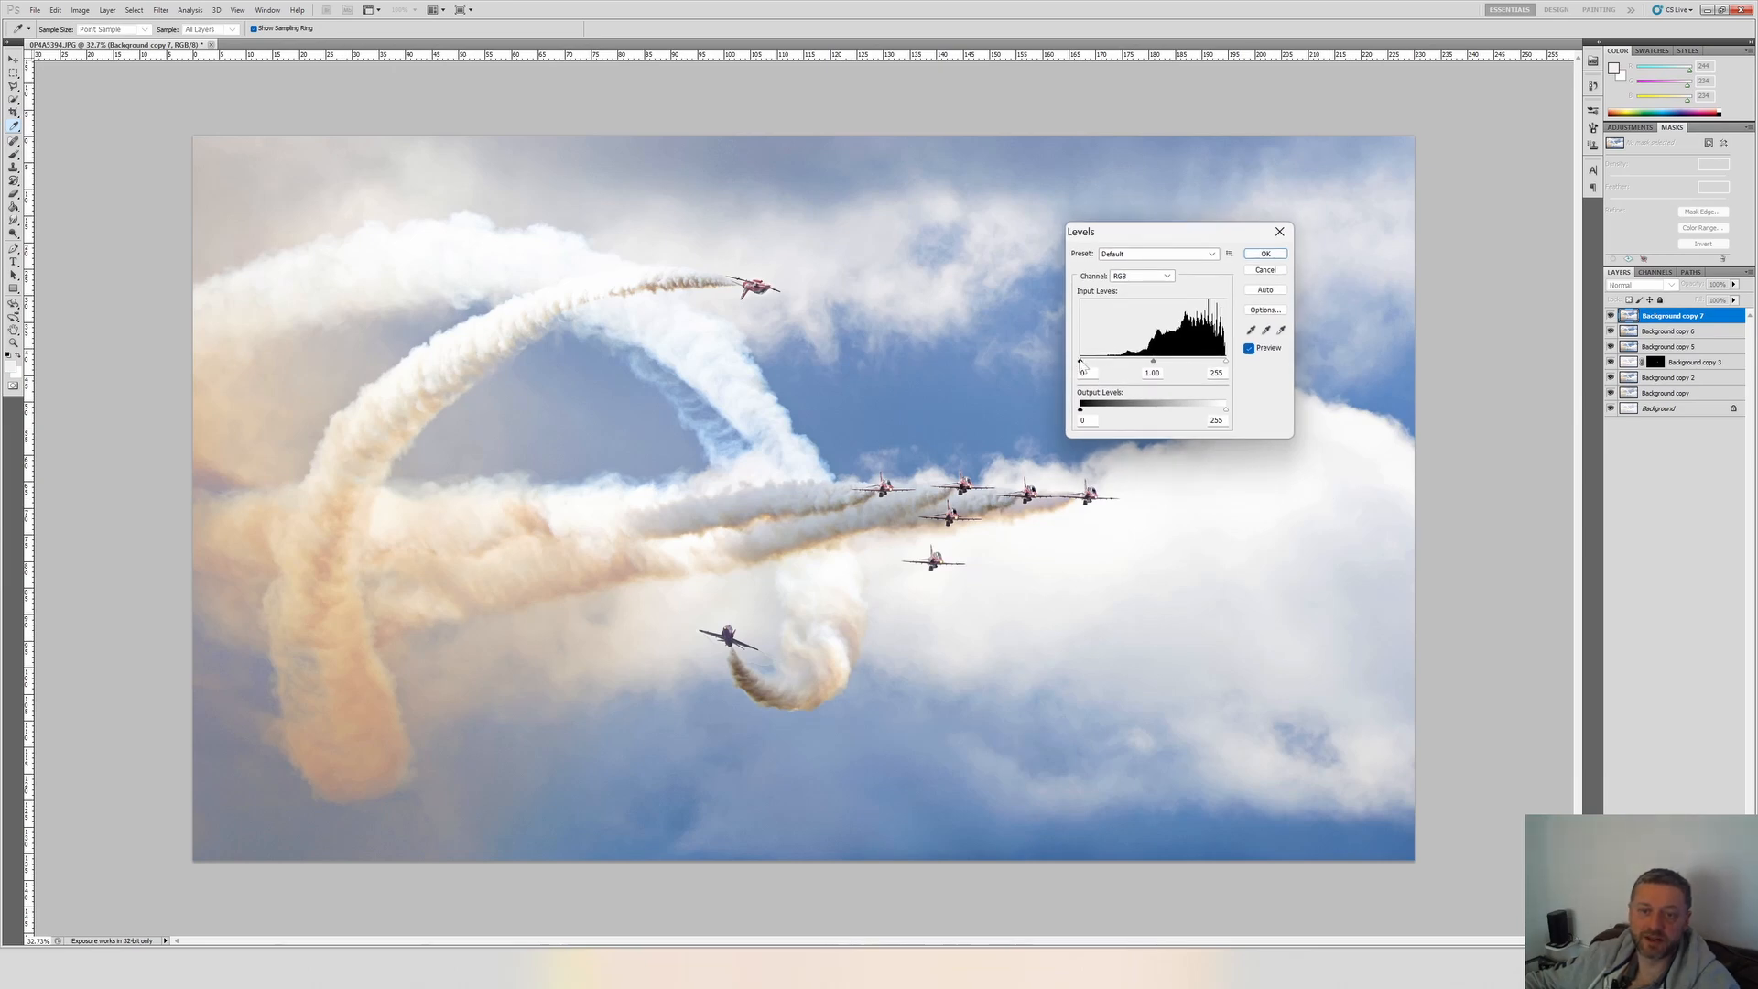
{"action": "left_click_drag", "start_coordinate": [1084, 367], "coordinate": [1108, 369]}
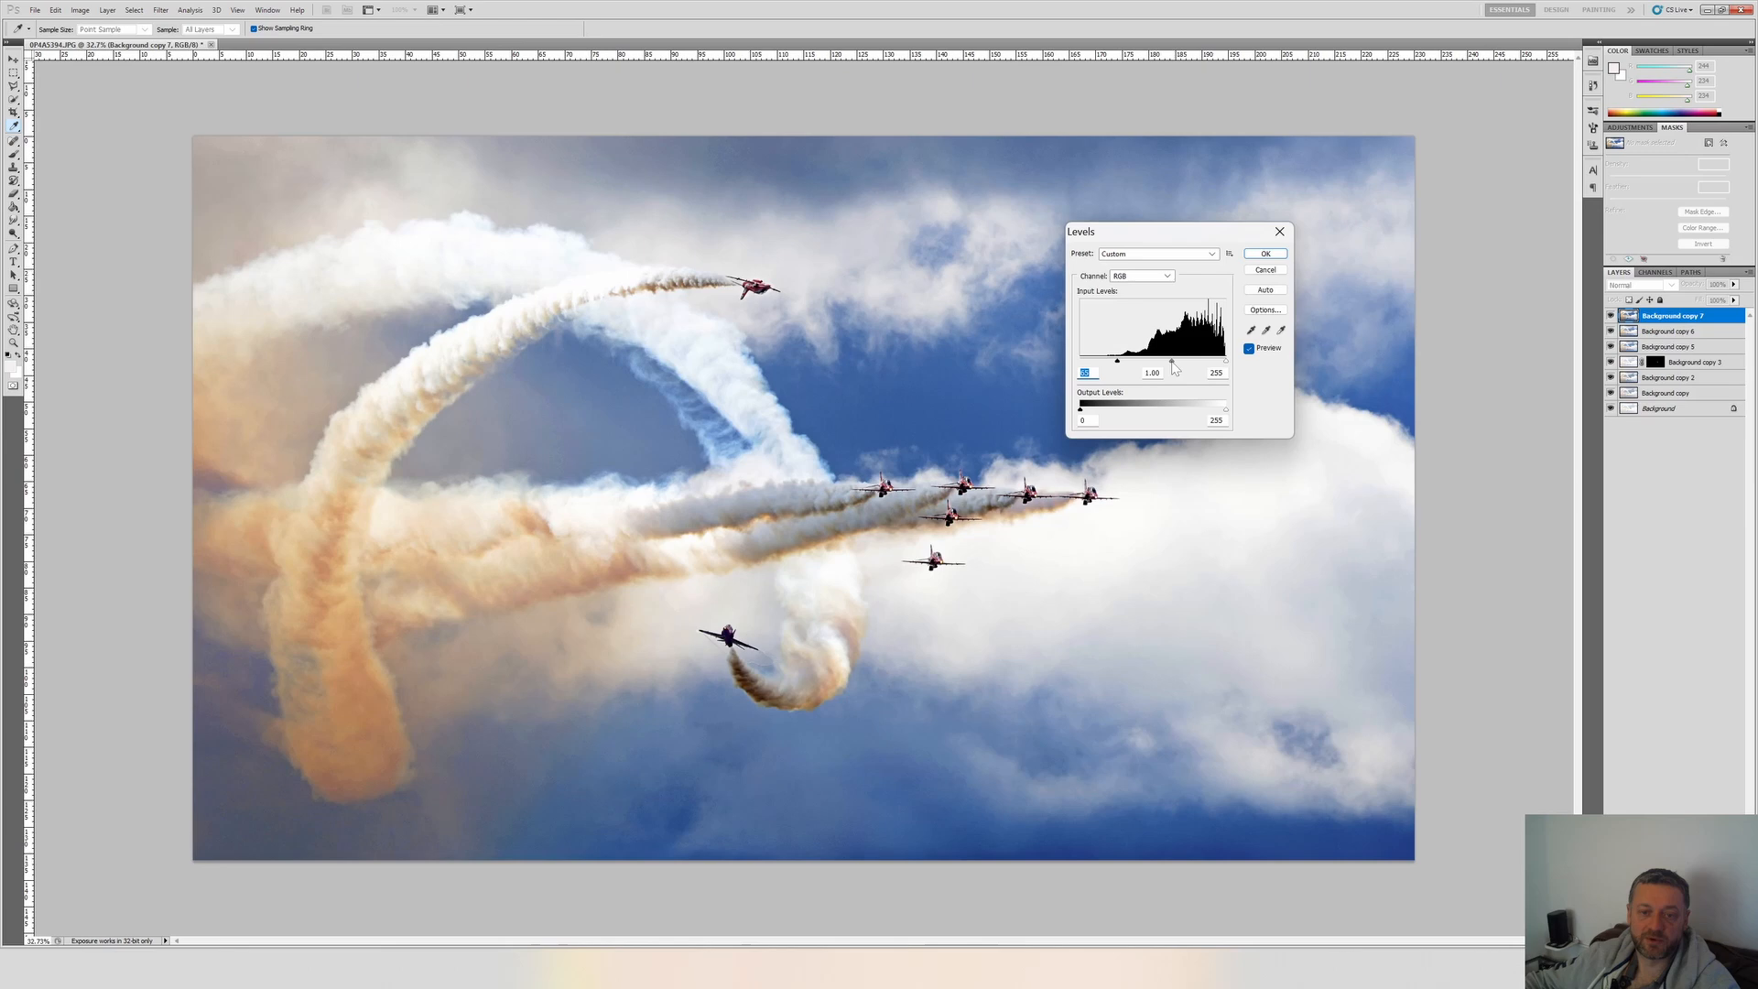
{"action": "left_click_drag", "start_coordinate": [1173, 364], "coordinate": [1164, 365]}
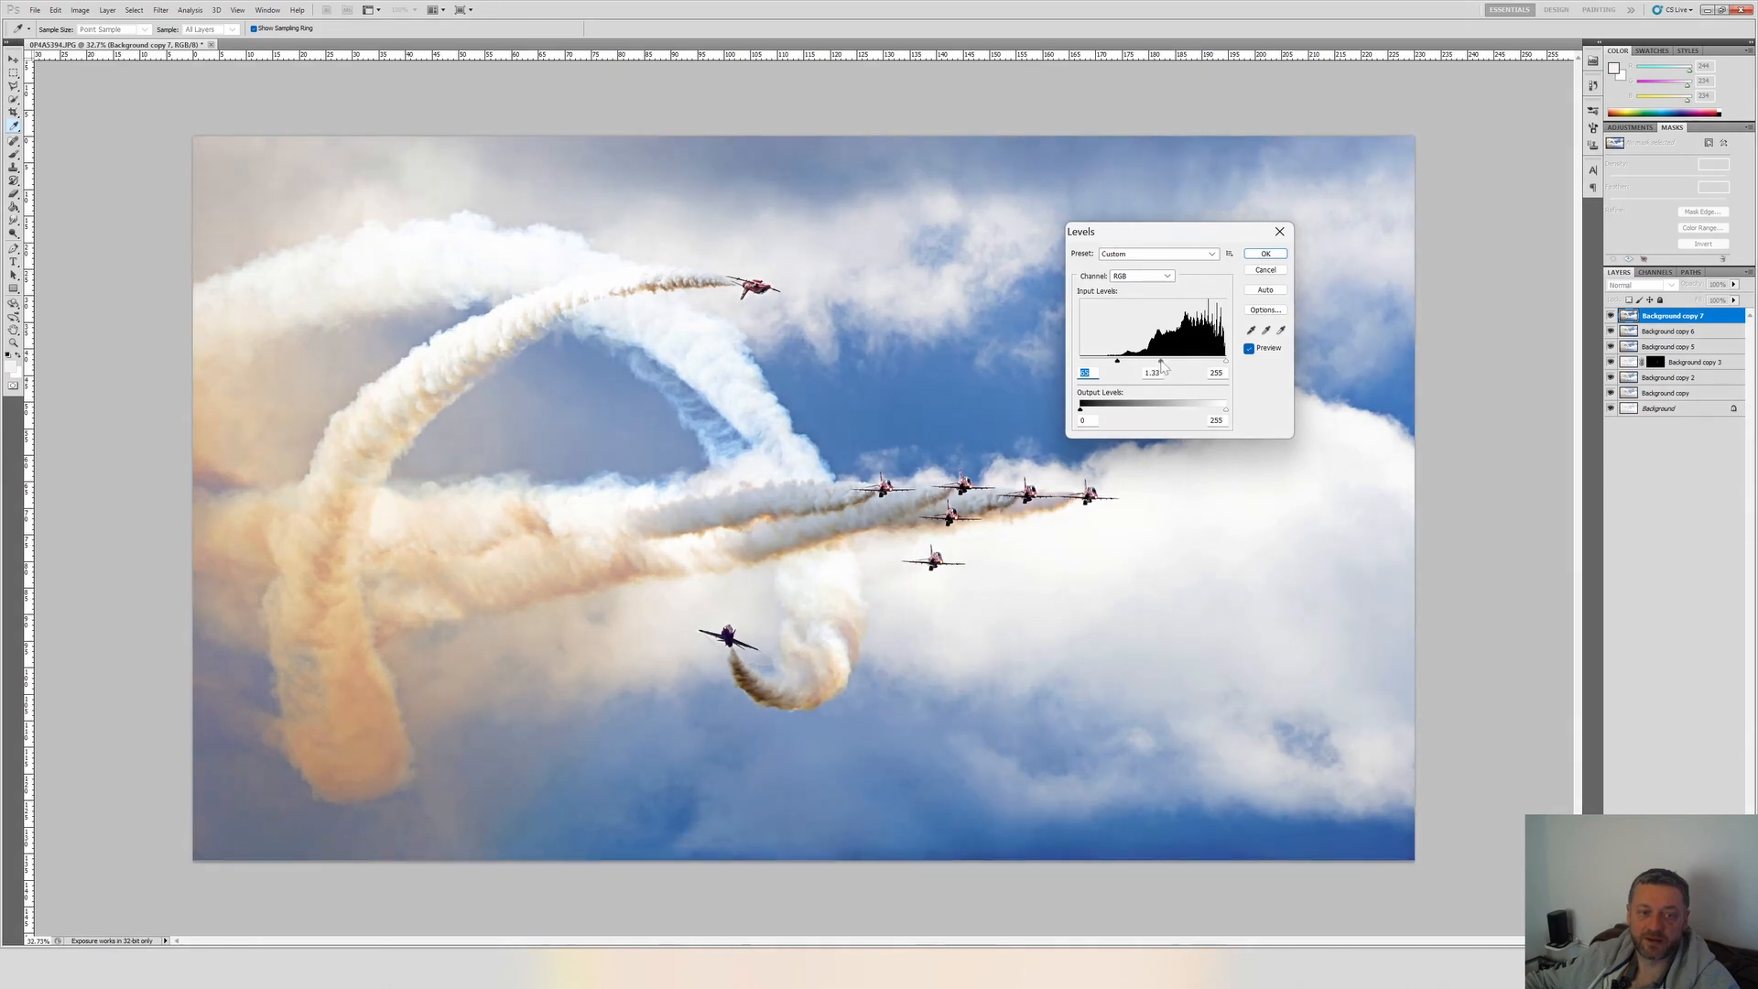
{"action": "left_click_drag", "start_coordinate": [1163, 364], "coordinate": [1158, 365]}
{"action": "left_click", "coordinate": [1266, 254]}
Compare the image with and without the Levels adjustment on Background copy 7, and hide all the other layers.
{"action": "left_click", "coordinate": [1610, 316]}
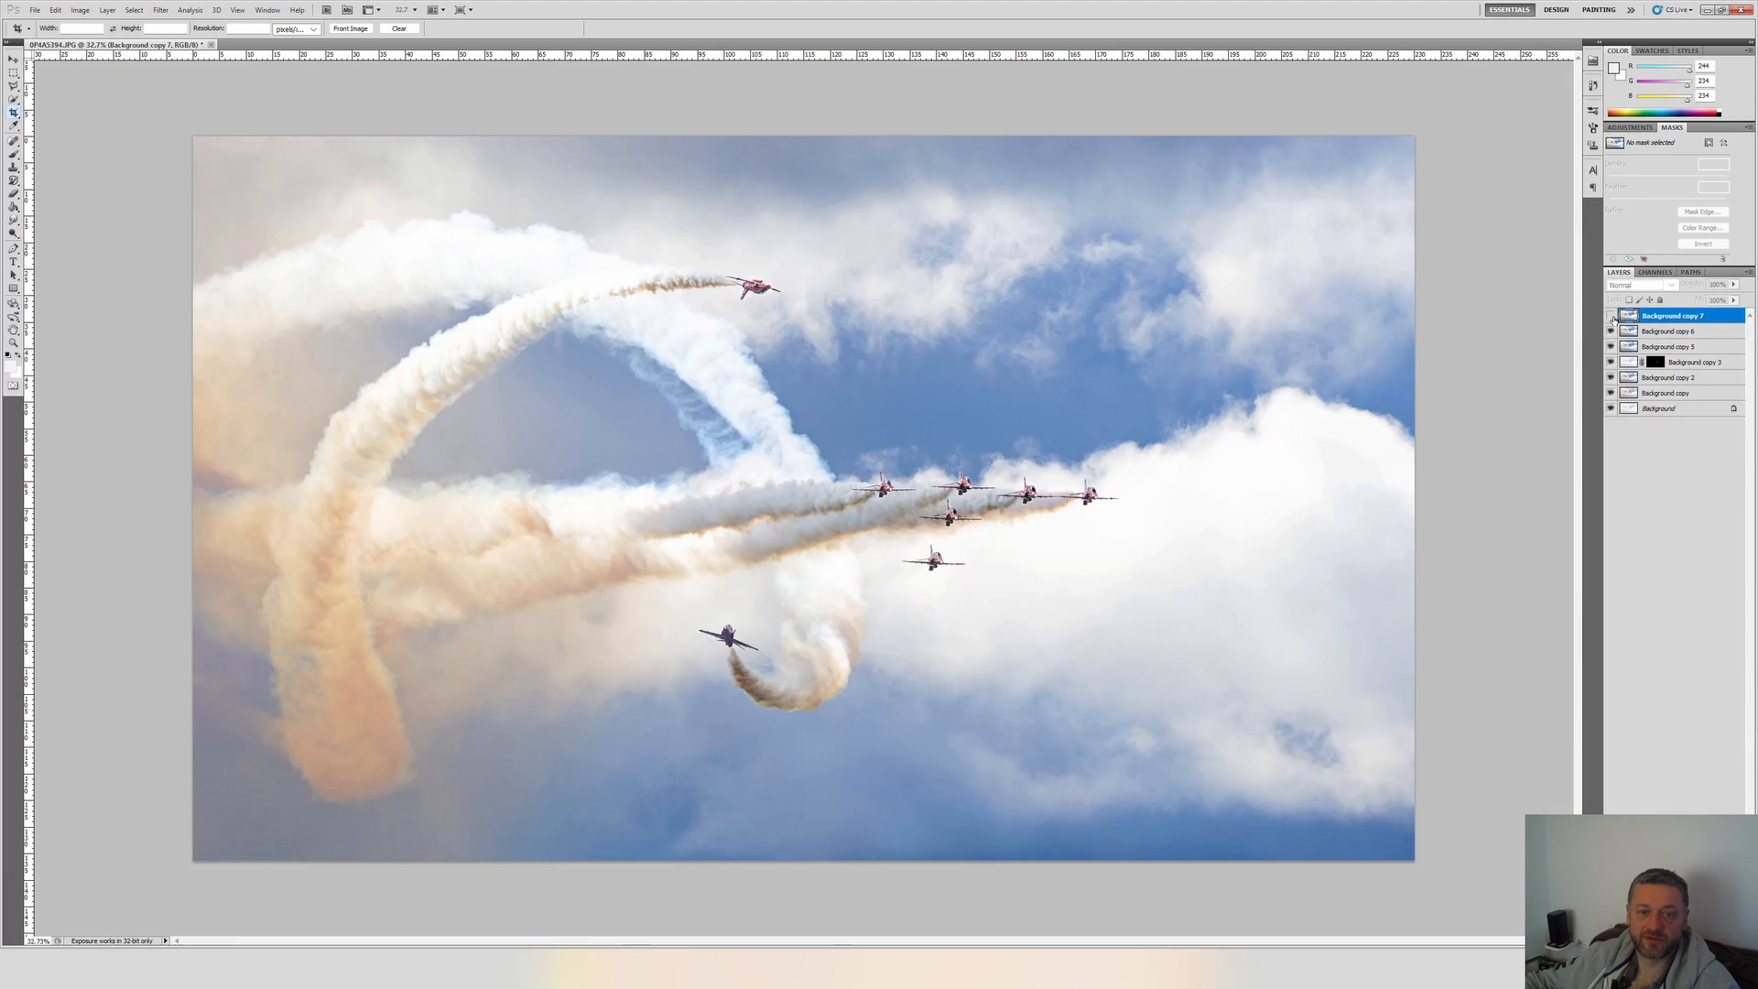
{"action": "left_click", "coordinate": [1611, 316]}
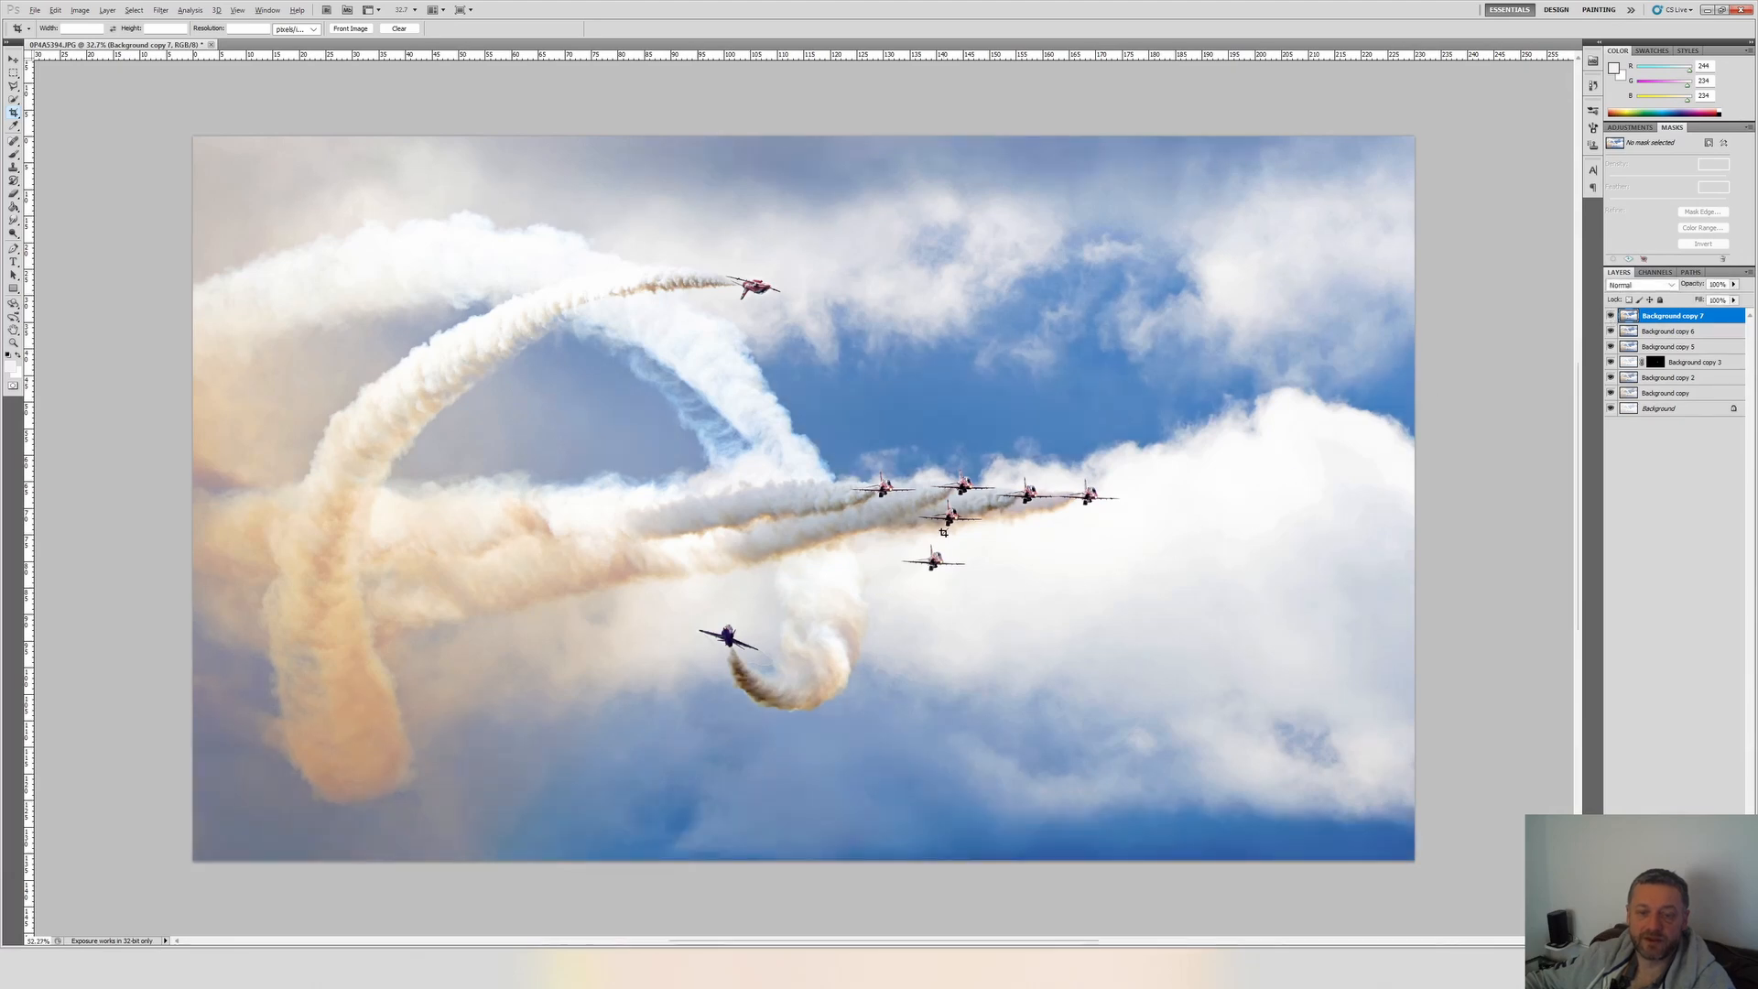
{"action": "scroll", "coordinate": [970, 503], "scroll_direction": "up", "scroll_amount": 6}
{"action": "left_click", "coordinate": [1610, 315]}
{"action": "left_click", "coordinate": [1610, 316]}
{"action": "left_click", "coordinate": [1610, 316]}
{"action": "left_click", "coordinate": [1610, 316]}
{"action": "left_click", "coordinate": [1610, 316]}
{"action": "left_click", "coordinate": [1610, 315], "text": "alt"}
{"action": "scroll", "coordinate": [686, 673], "scroll_direction": "down", "scroll_amount": 8}
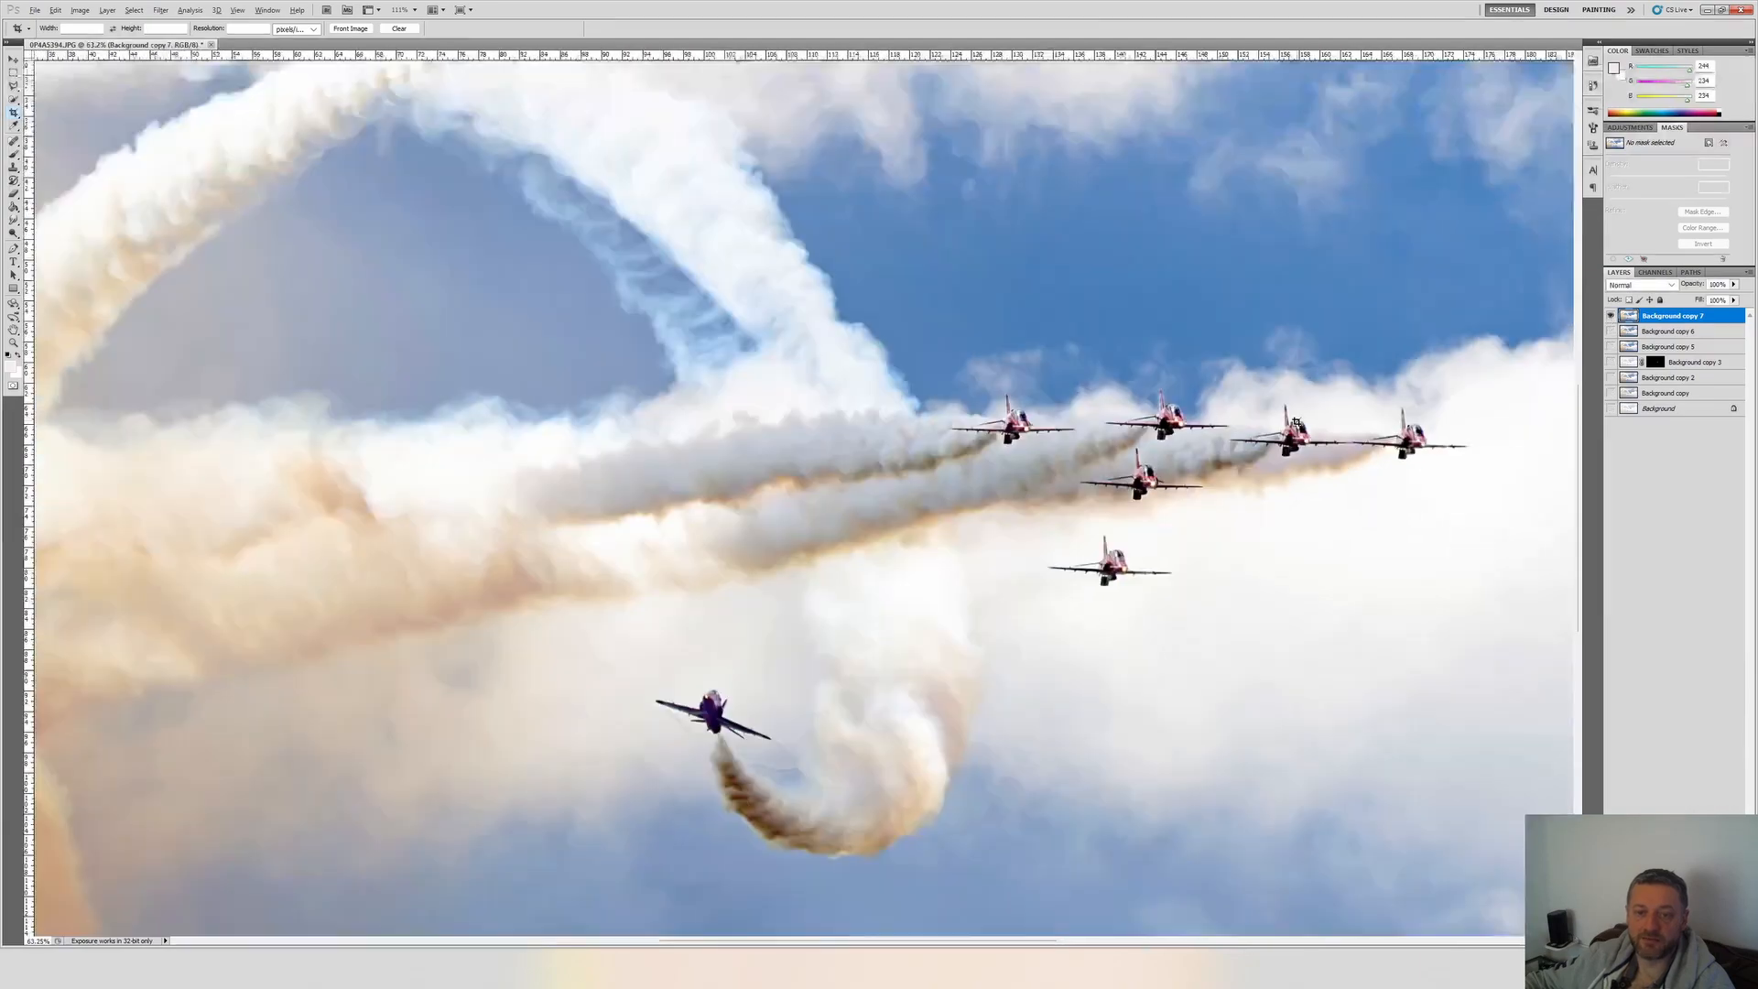
Smudge the noisy sky around the lower-left smoke column on Background copy 7, undoing the strokes that distort the smoke.
{"action": "scroll", "coordinate": [326, 733], "scroll_direction": "up", "scroll_amount": 5}
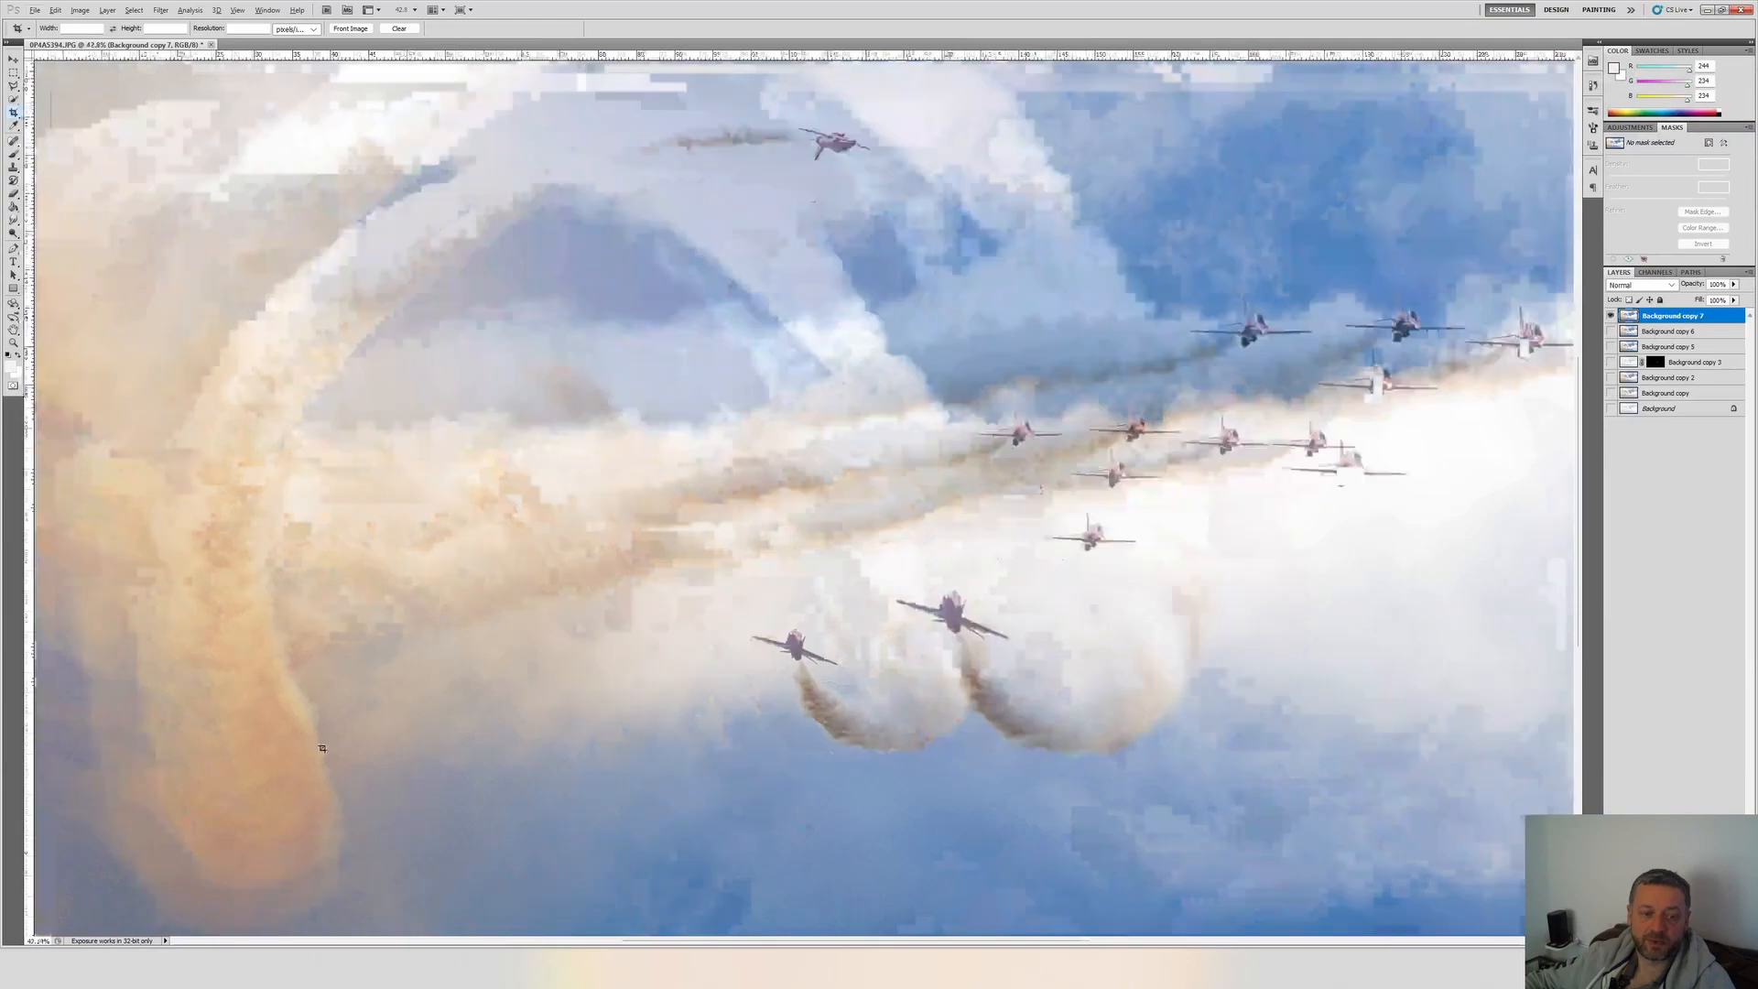
{"action": "scroll", "coordinate": [443, 724], "scroll_direction": "down", "scroll_amount": 3}
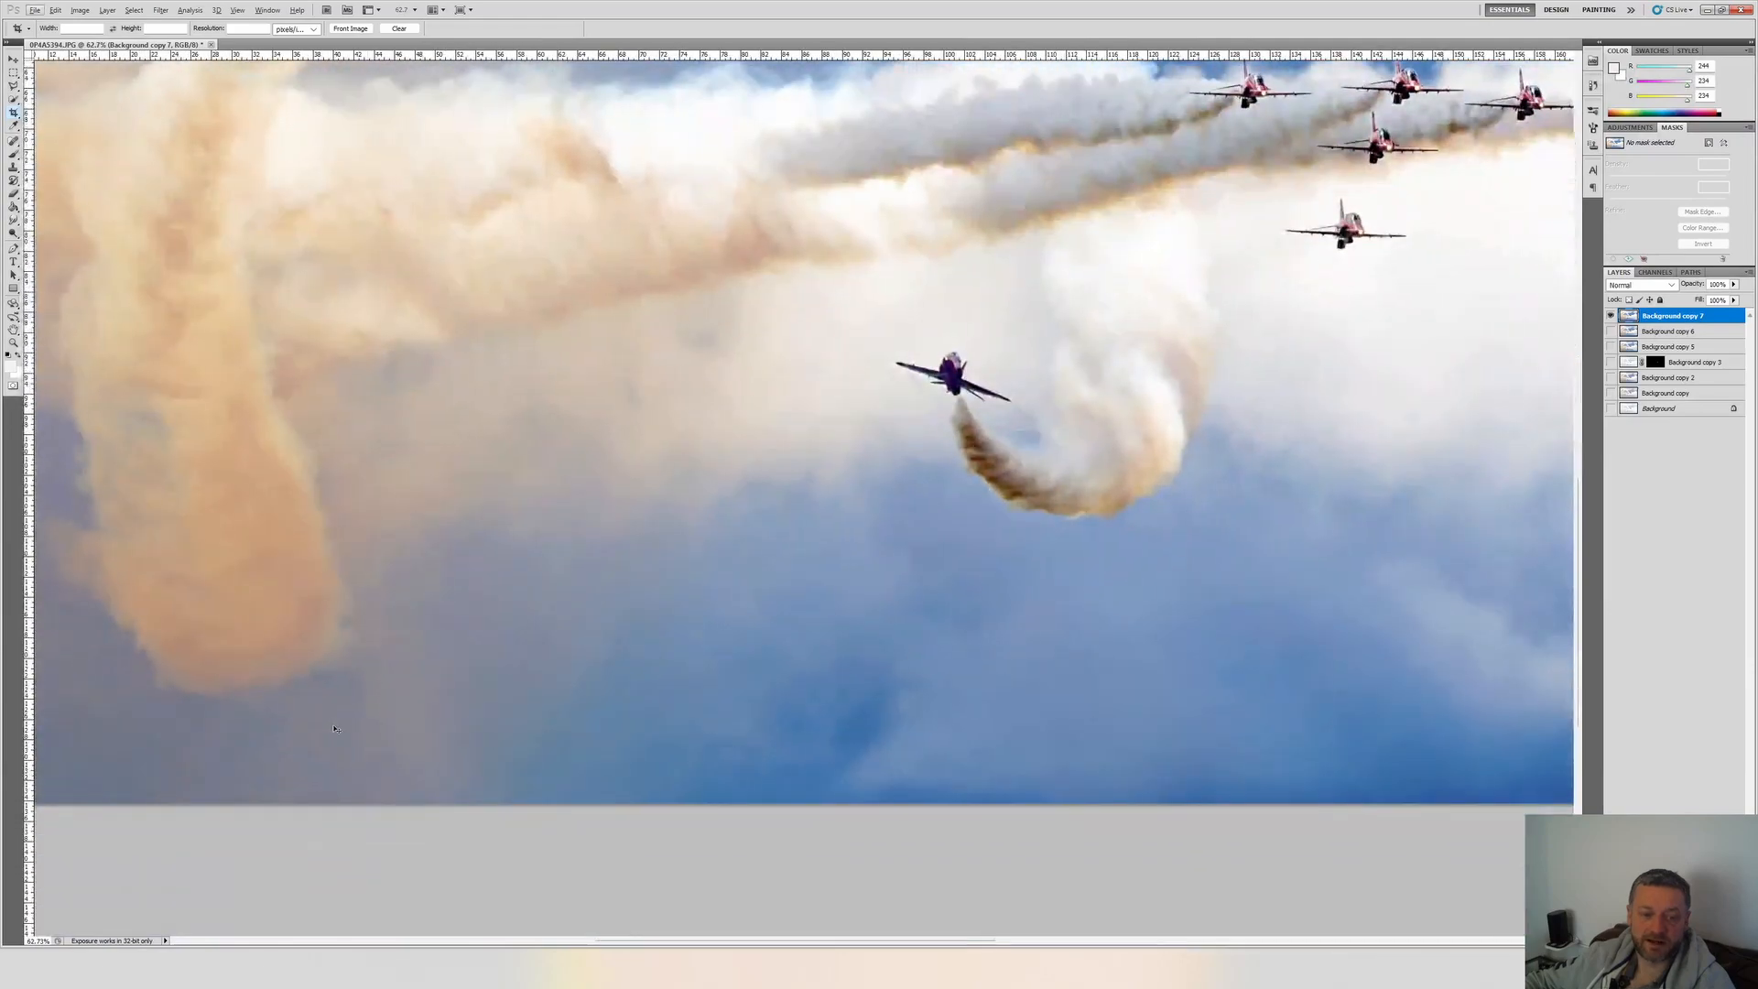
{"action": "scroll", "coordinate": [344, 700], "scroll_direction": "left", "scroll_amount": 4}
{"action": "scroll", "coordinate": [345, 701], "scroll_direction": "left", "scroll_amount": 1}
{"action": "scroll", "coordinate": [207, 610], "scroll_direction": "up", "scroll_amount": 2}
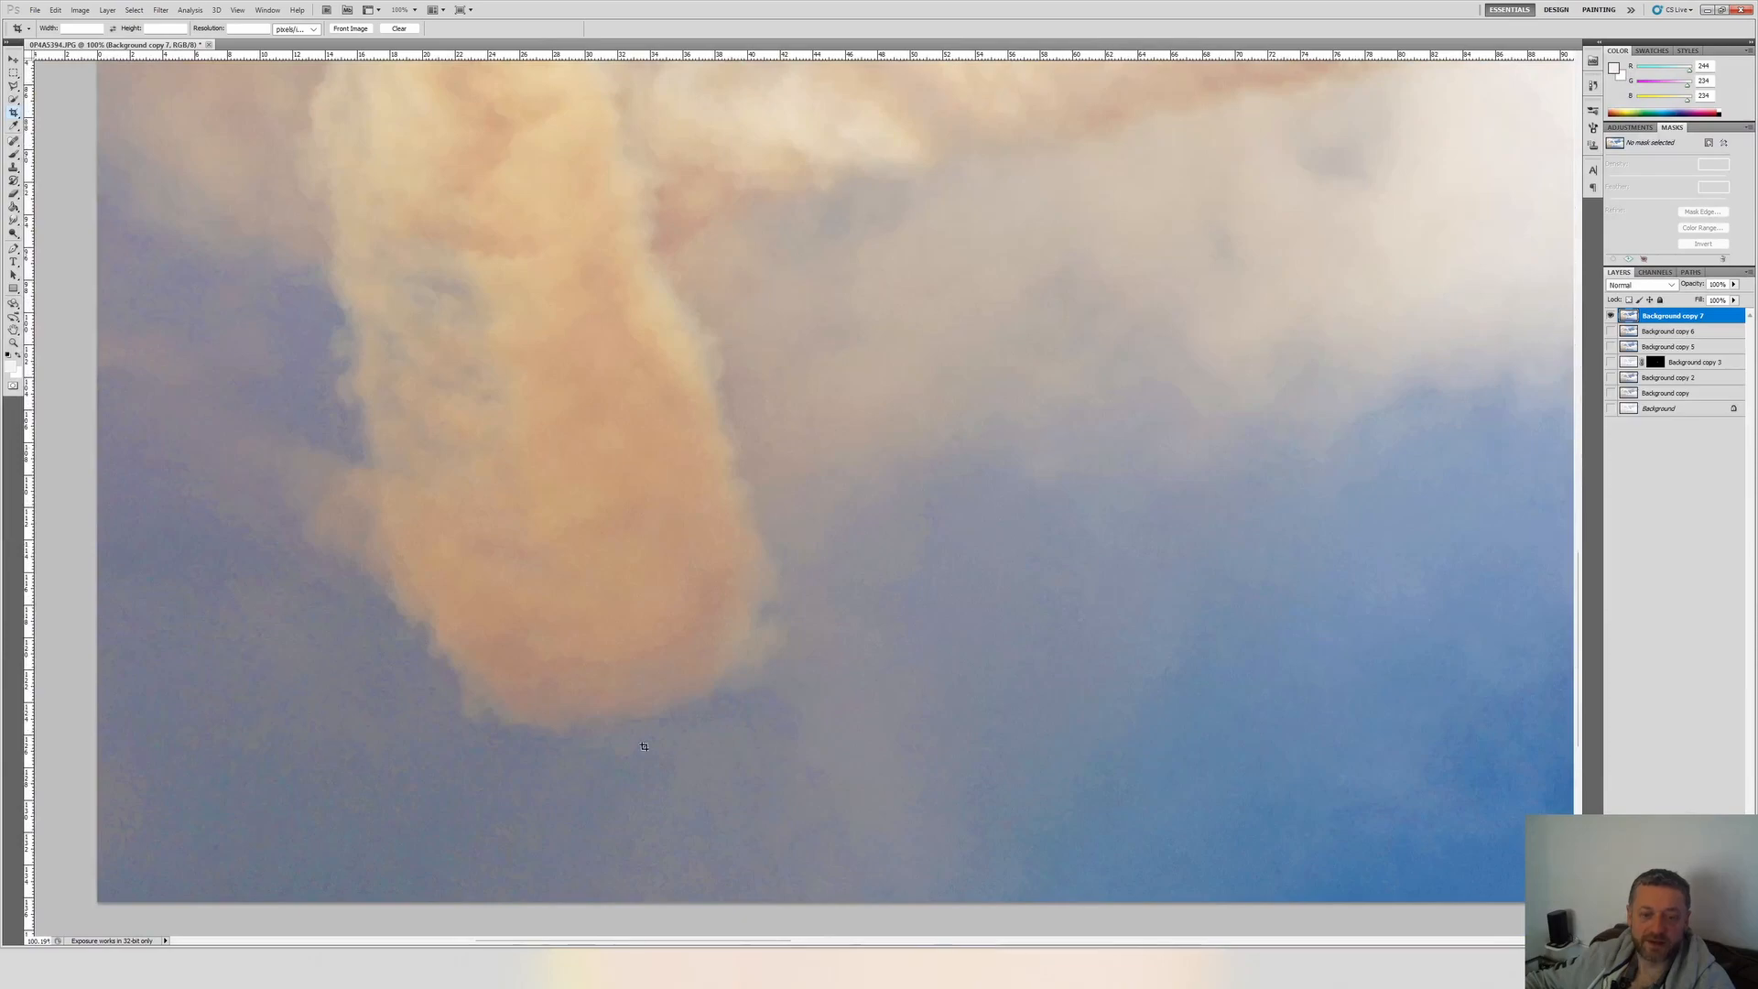
{"action": "scroll", "coordinate": [663, 749], "scroll_direction": "down", "scroll_amount": 4}
{"action": "scroll", "coordinate": [586, 732], "scroll_direction": "up", "scroll_amount": 2}
{"action": "left_click", "coordinate": [14, 220]}
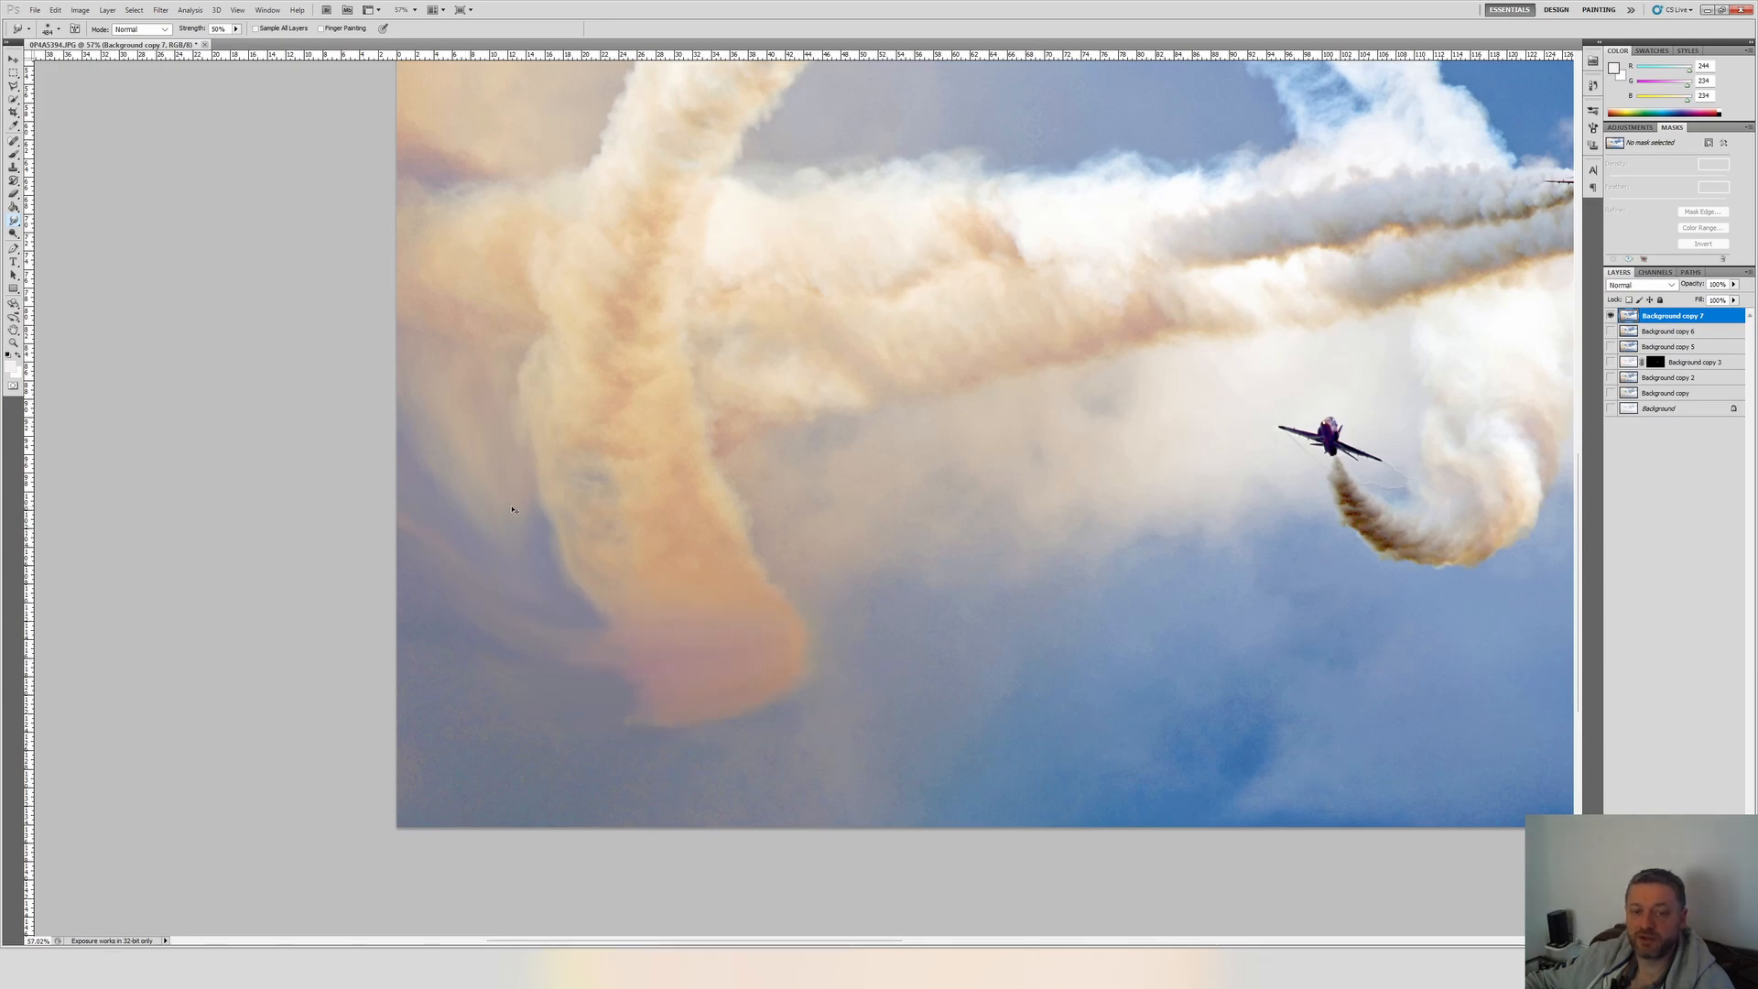
{"action": "key", "text": "ctrl+z"}
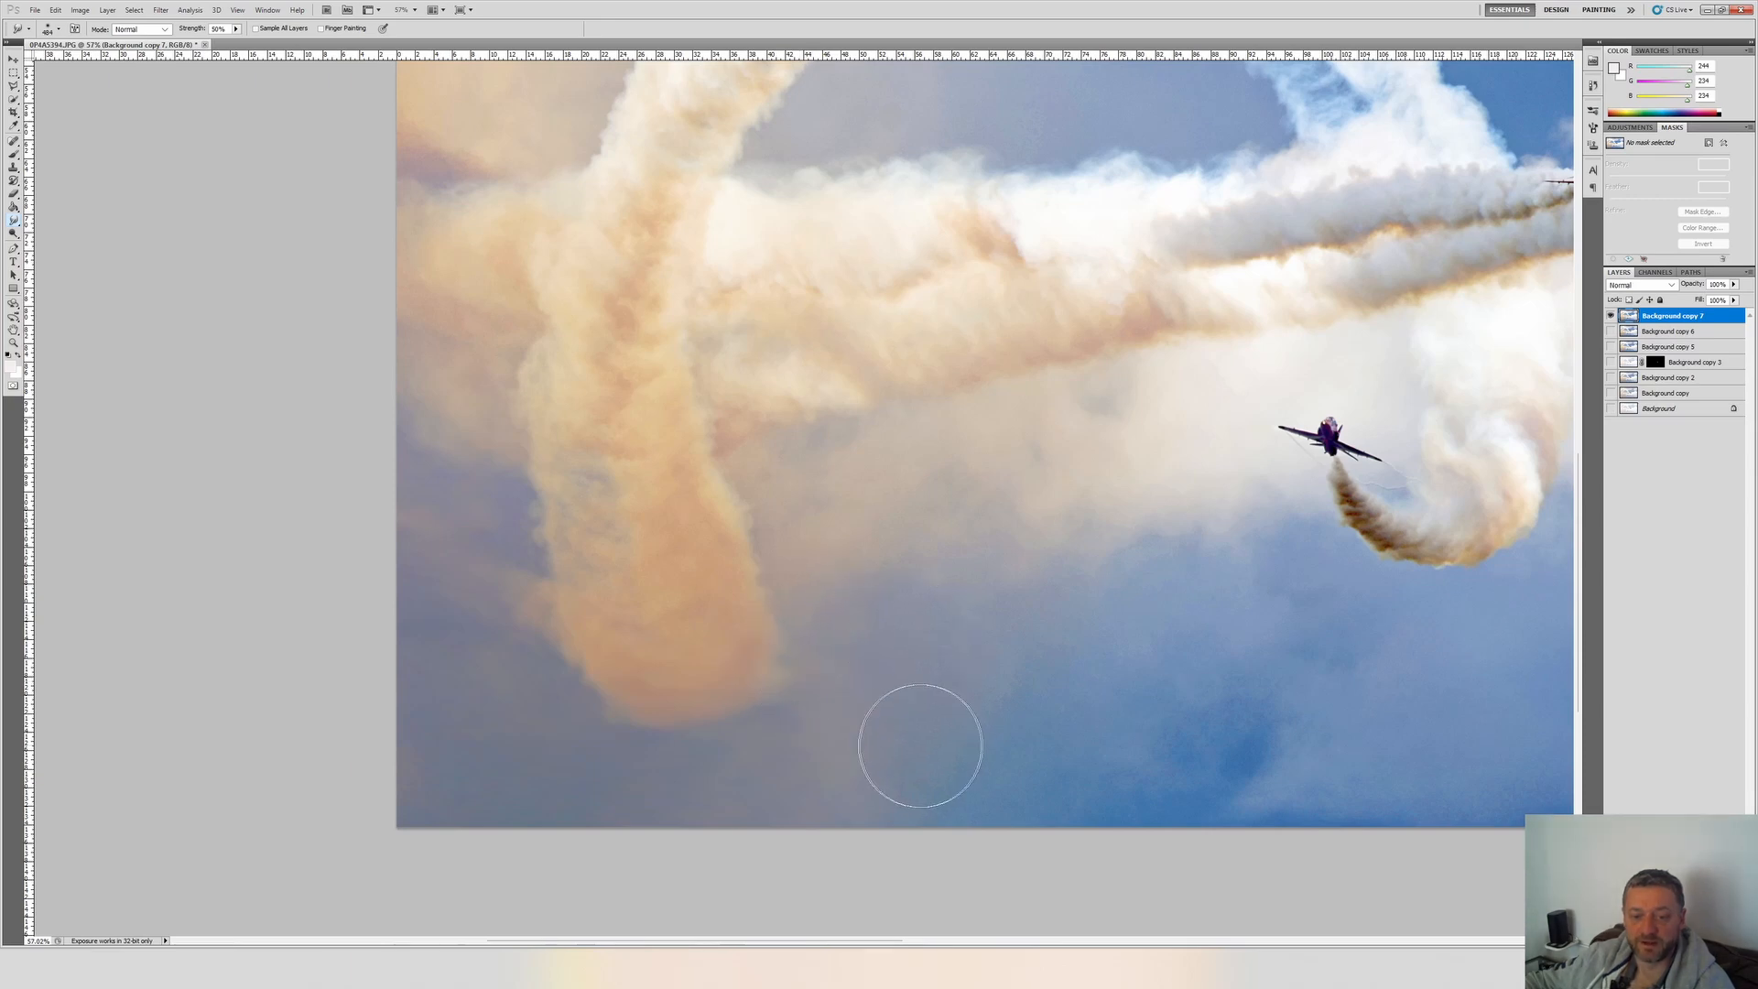
Smooth the remaining grainy sky between the smoke column and the lone lower jet with the Smudge tool, and check the whole photo.
{"action": "scroll", "coordinate": [1048, 801], "scroll_direction": "up", "scroll_amount": 4}
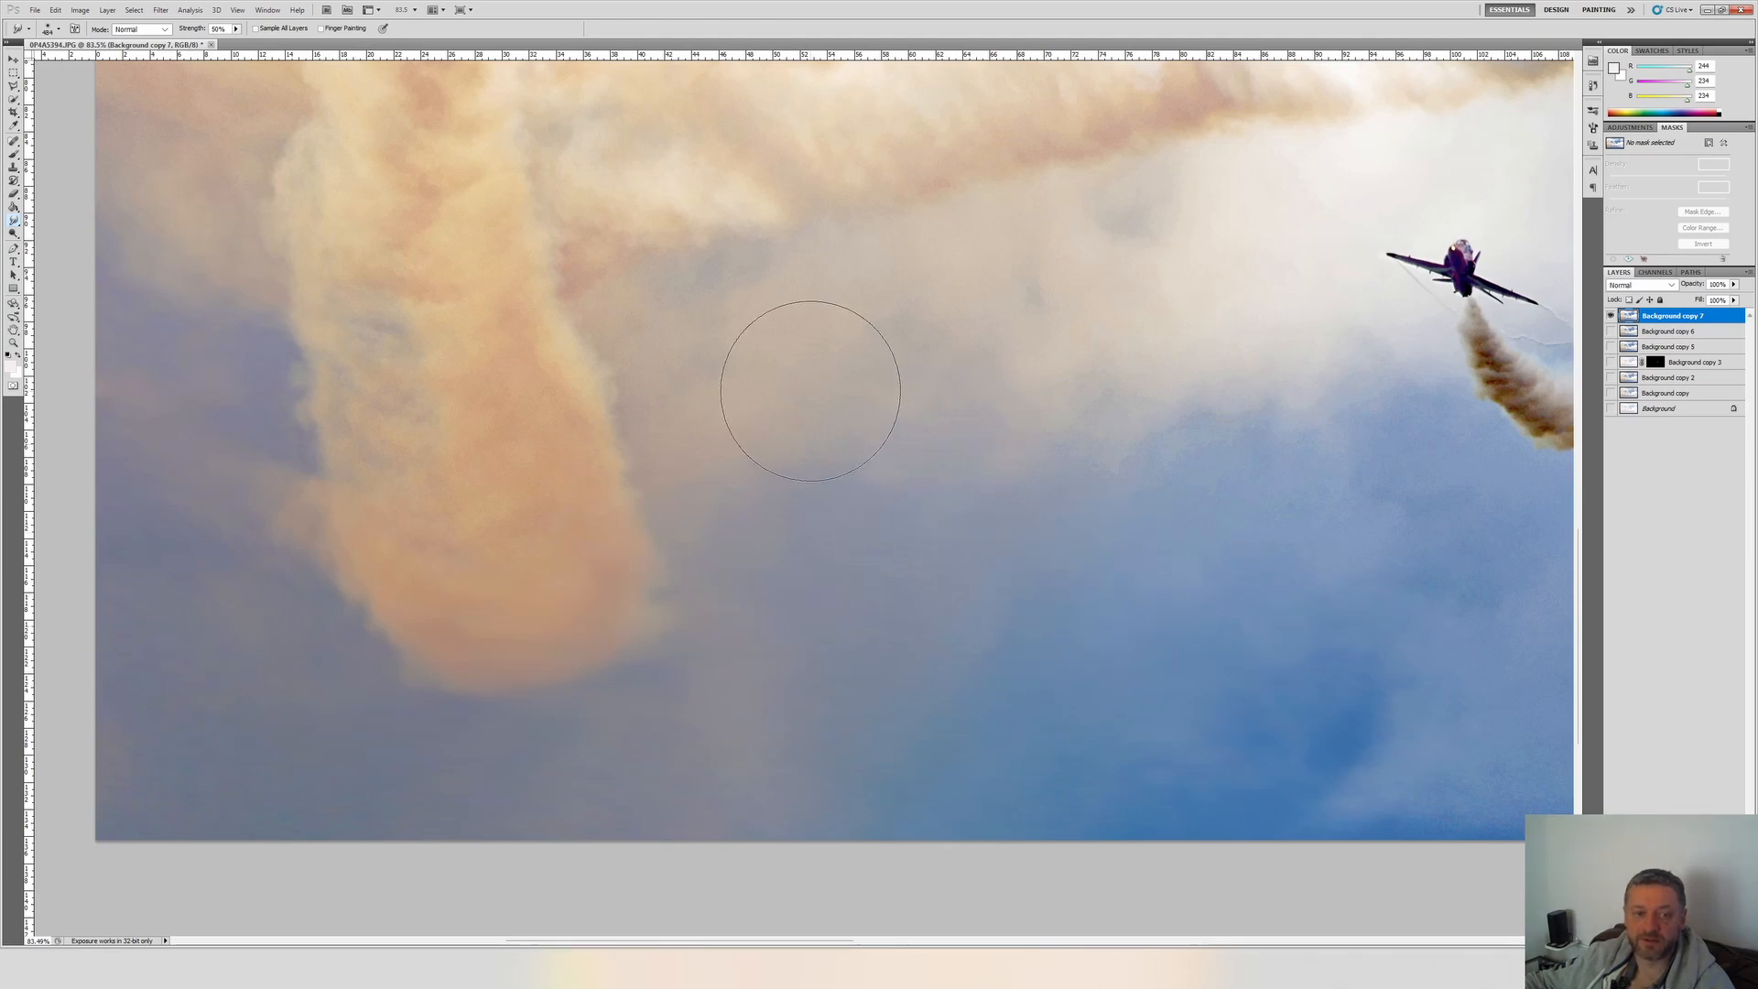
{"action": "scroll", "coordinate": [1108, 553], "scroll_direction": "down", "scroll_amount": 1}
{"action": "scroll", "coordinate": [1087, 510], "scroll_direction": "right", "scroll_amount": 3}
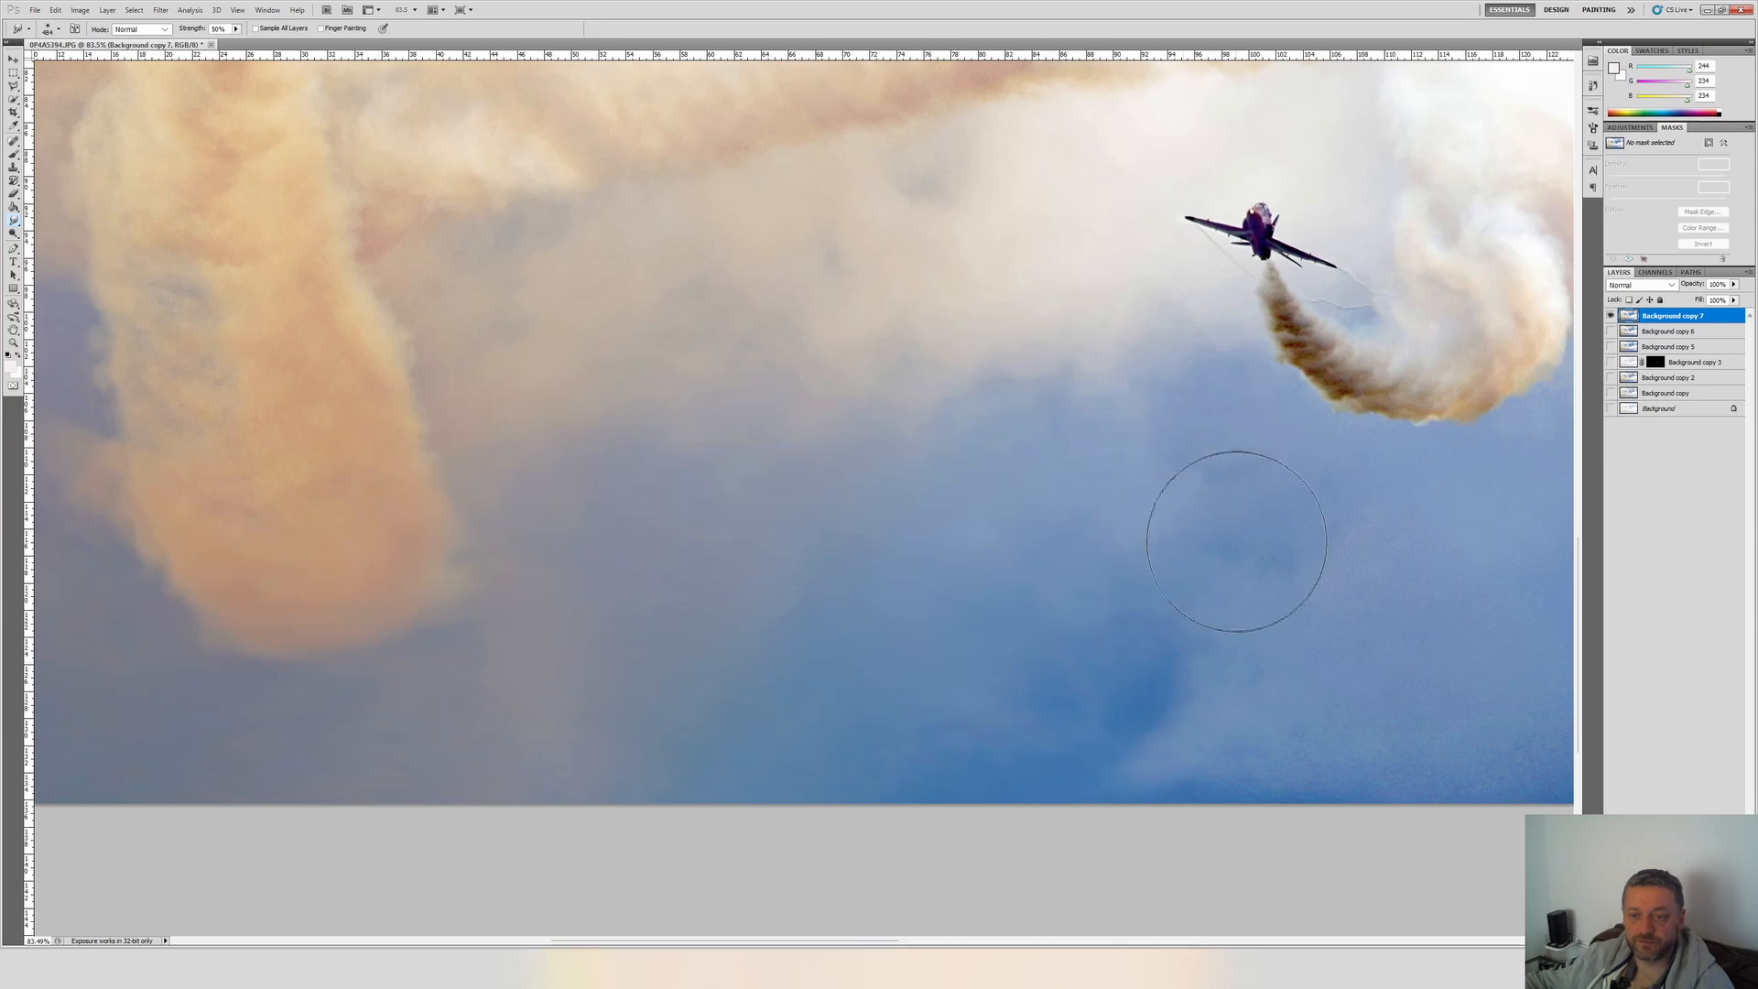
{"action": "scroll", "coordinate": [1250, 680], "scroll_direction": "right", "scroll_amount": 5}
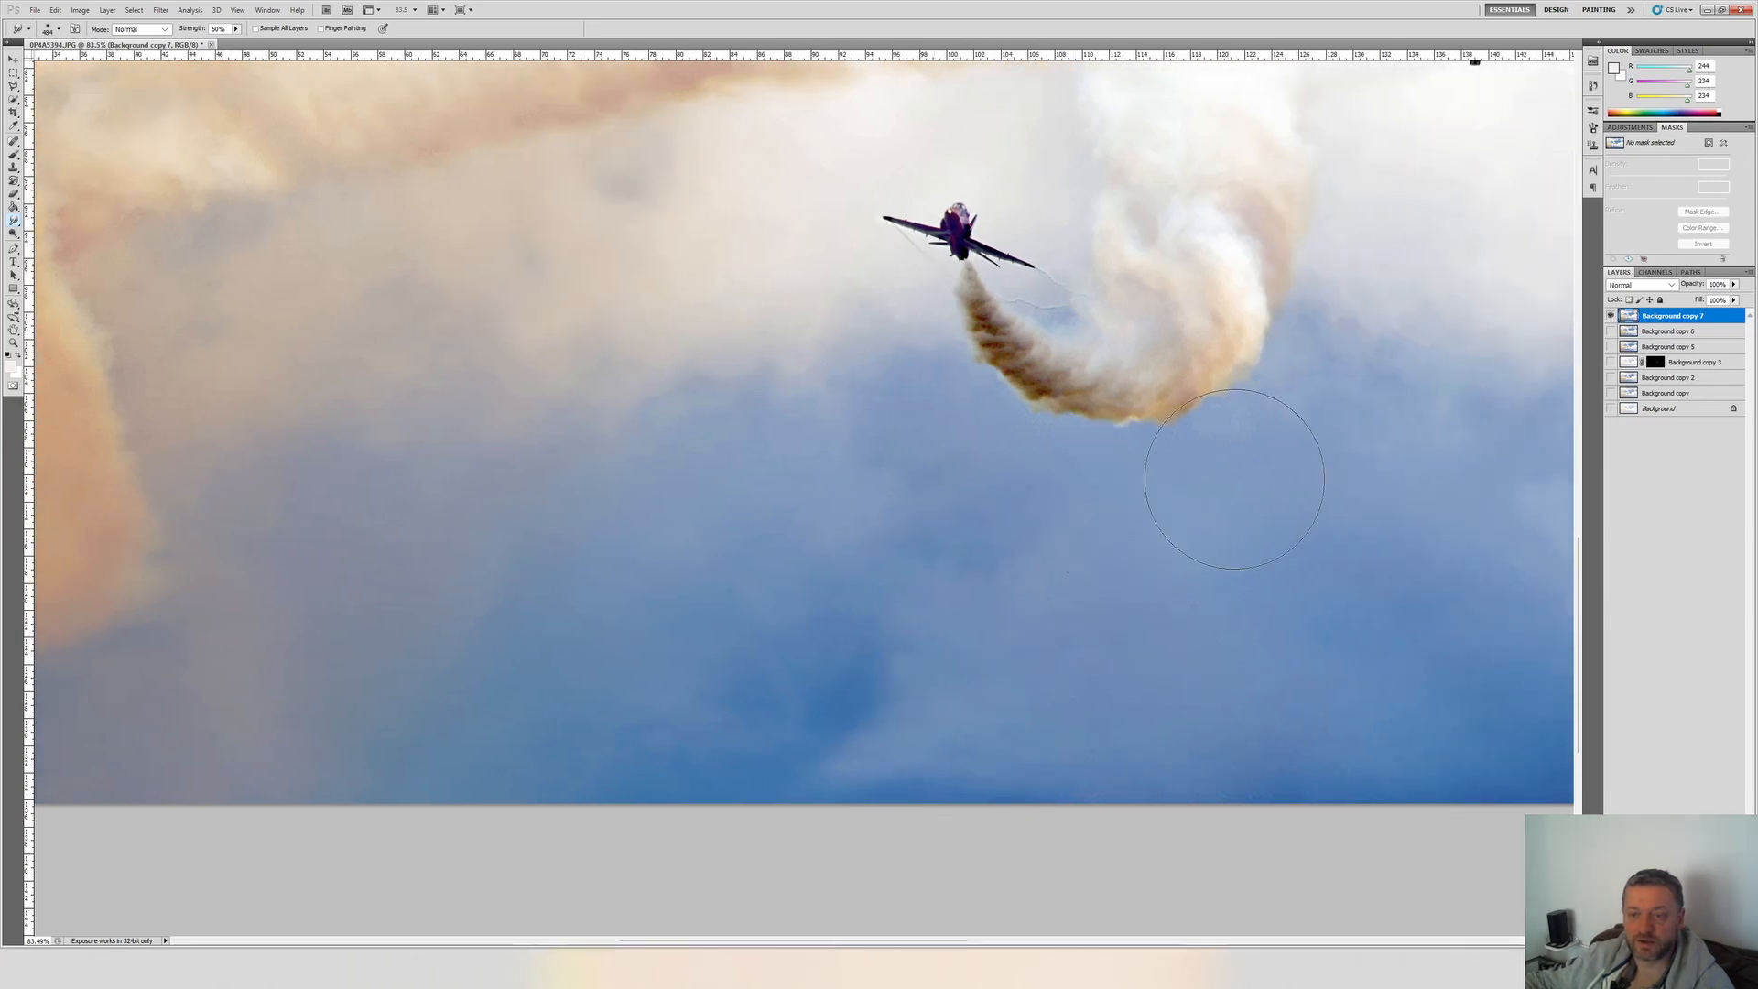
{"action": "scroll", "coordinate": [1150, 435], "scroll_direction": "right", "scroll_amount": 13}
{"action": "scroll", "coordinate": [953, 482], "scroll_direction": "down", "scroll_amount": 5}
{"action": "scroll", "coordinate": [530, 385], "scroll_direction": "up", "scroll_amount": 5}
{"action": "scroll", "coordinate": [515, 344], "scroll_direction": "up", "scroll_amount": 10}
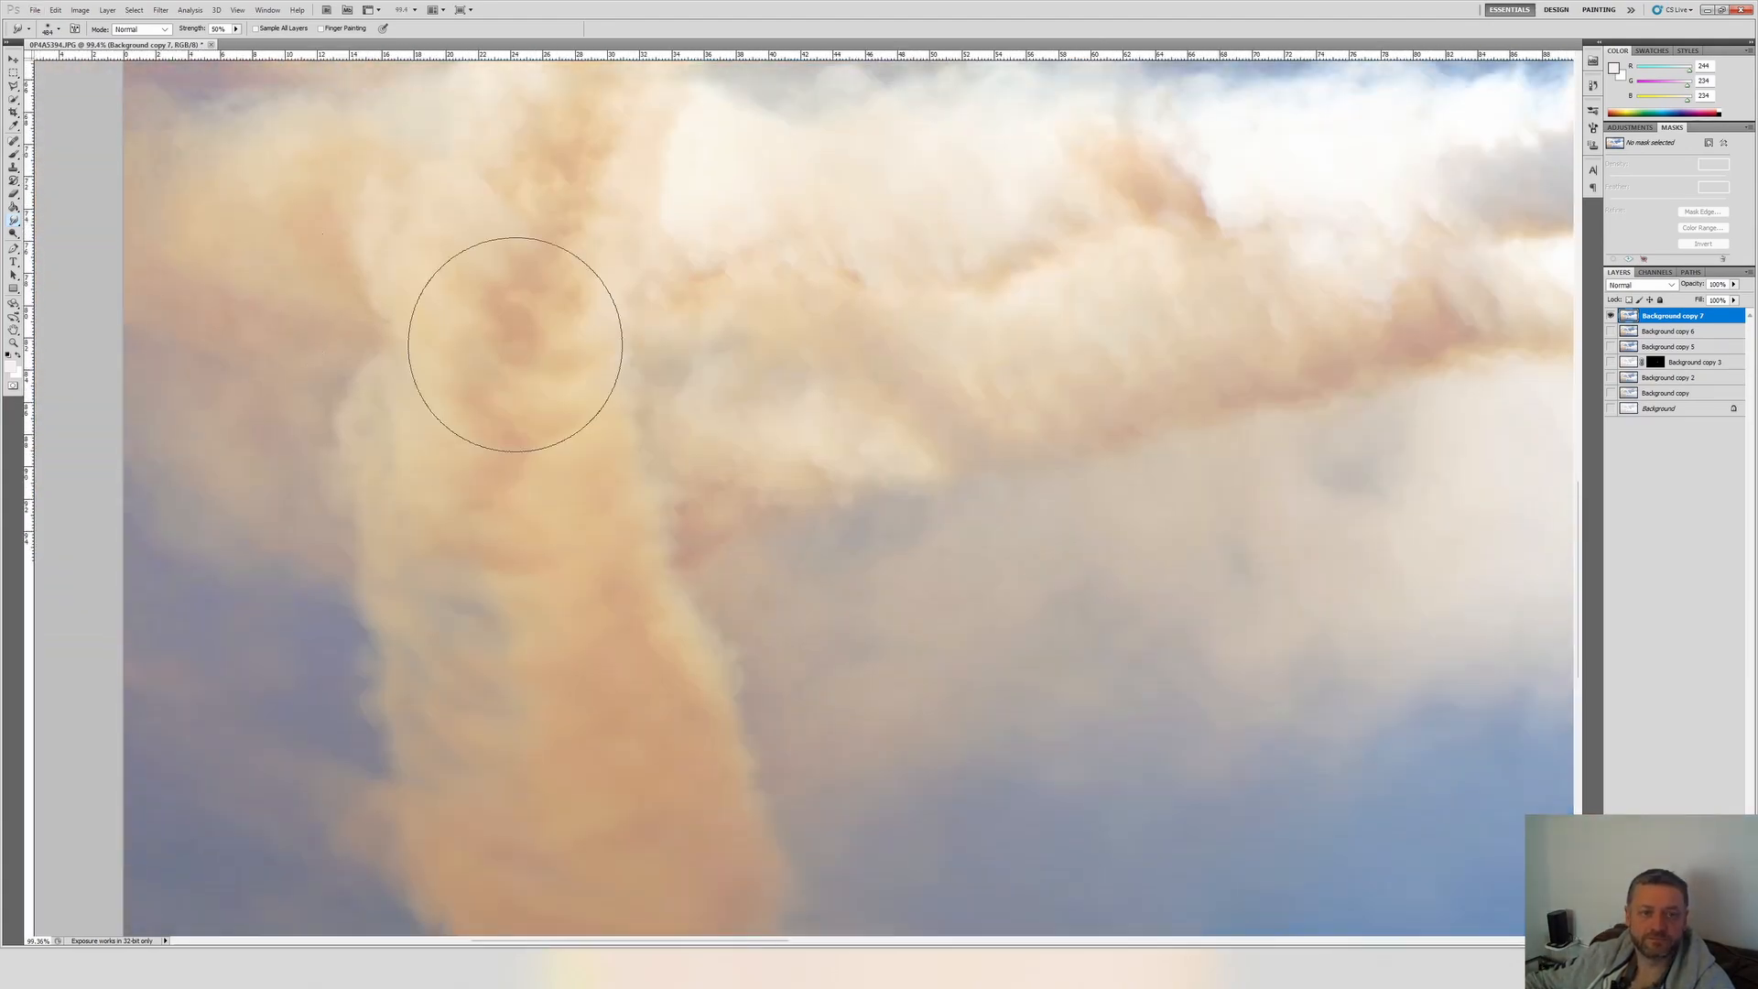
{"action": "scroll", "coordinate": [224, 546], "scroll_direction": "down", "scroll_amount": 5}
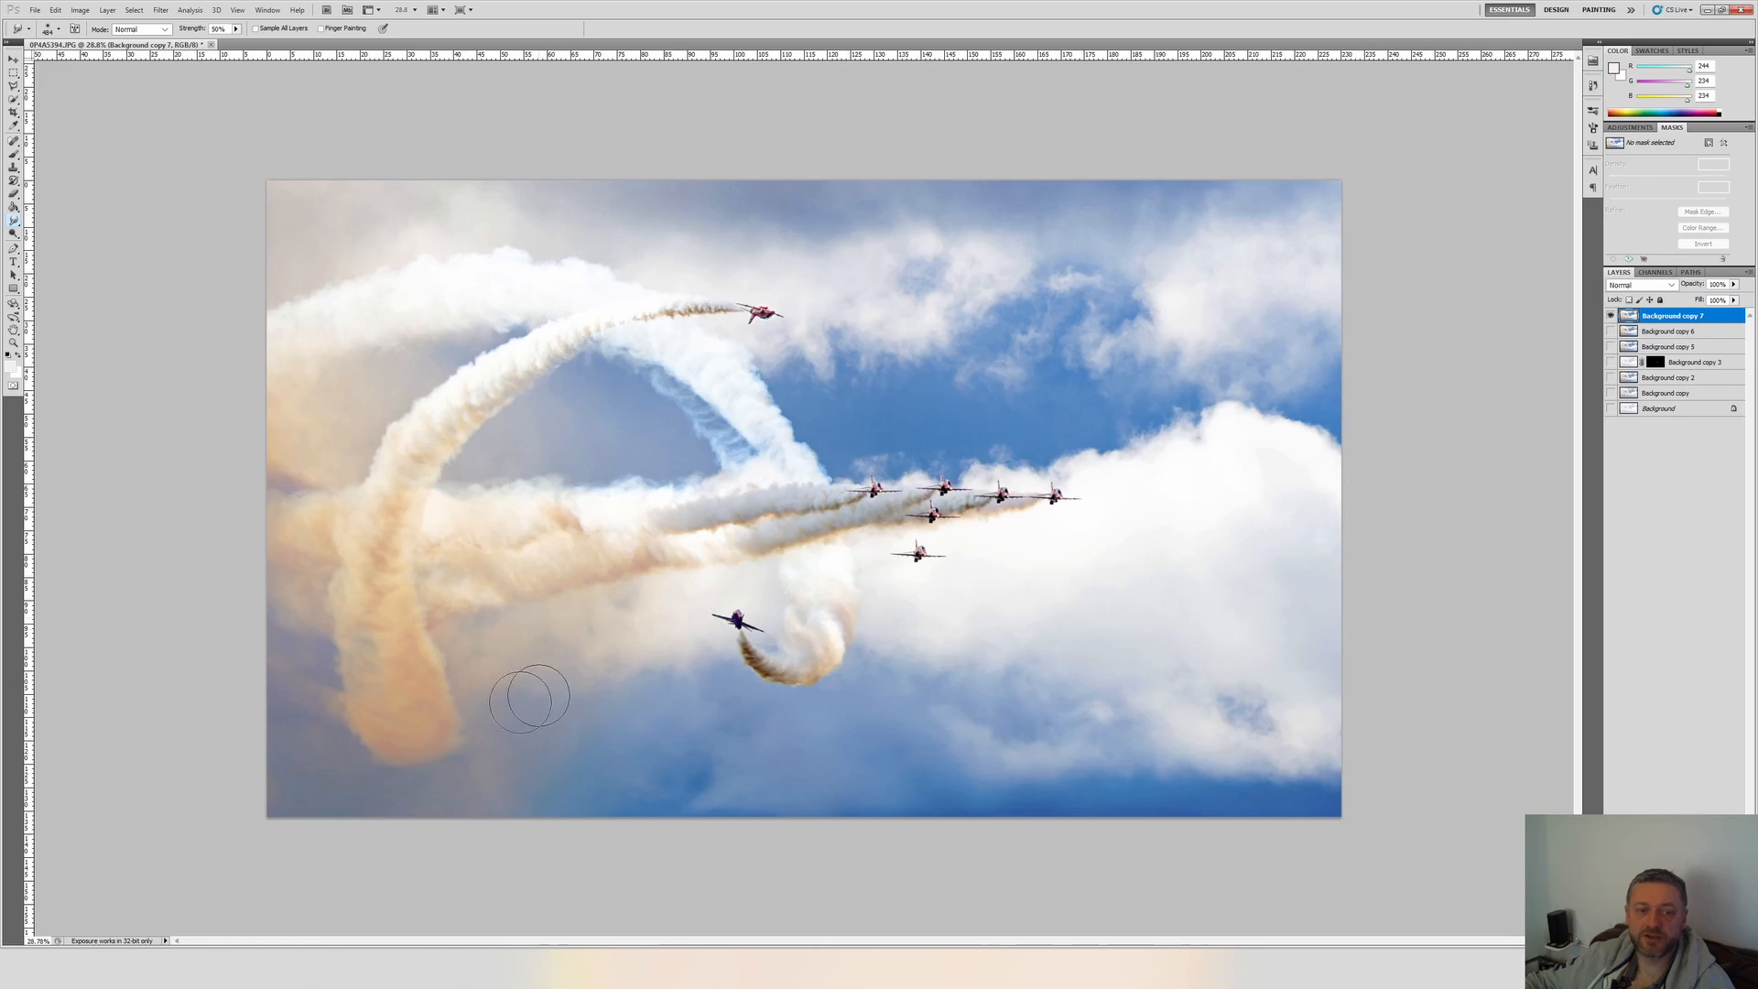
{"action": "scroll", "coordinate": [785, 648], "scroll_direction": "up", "scroll_amount": 6}
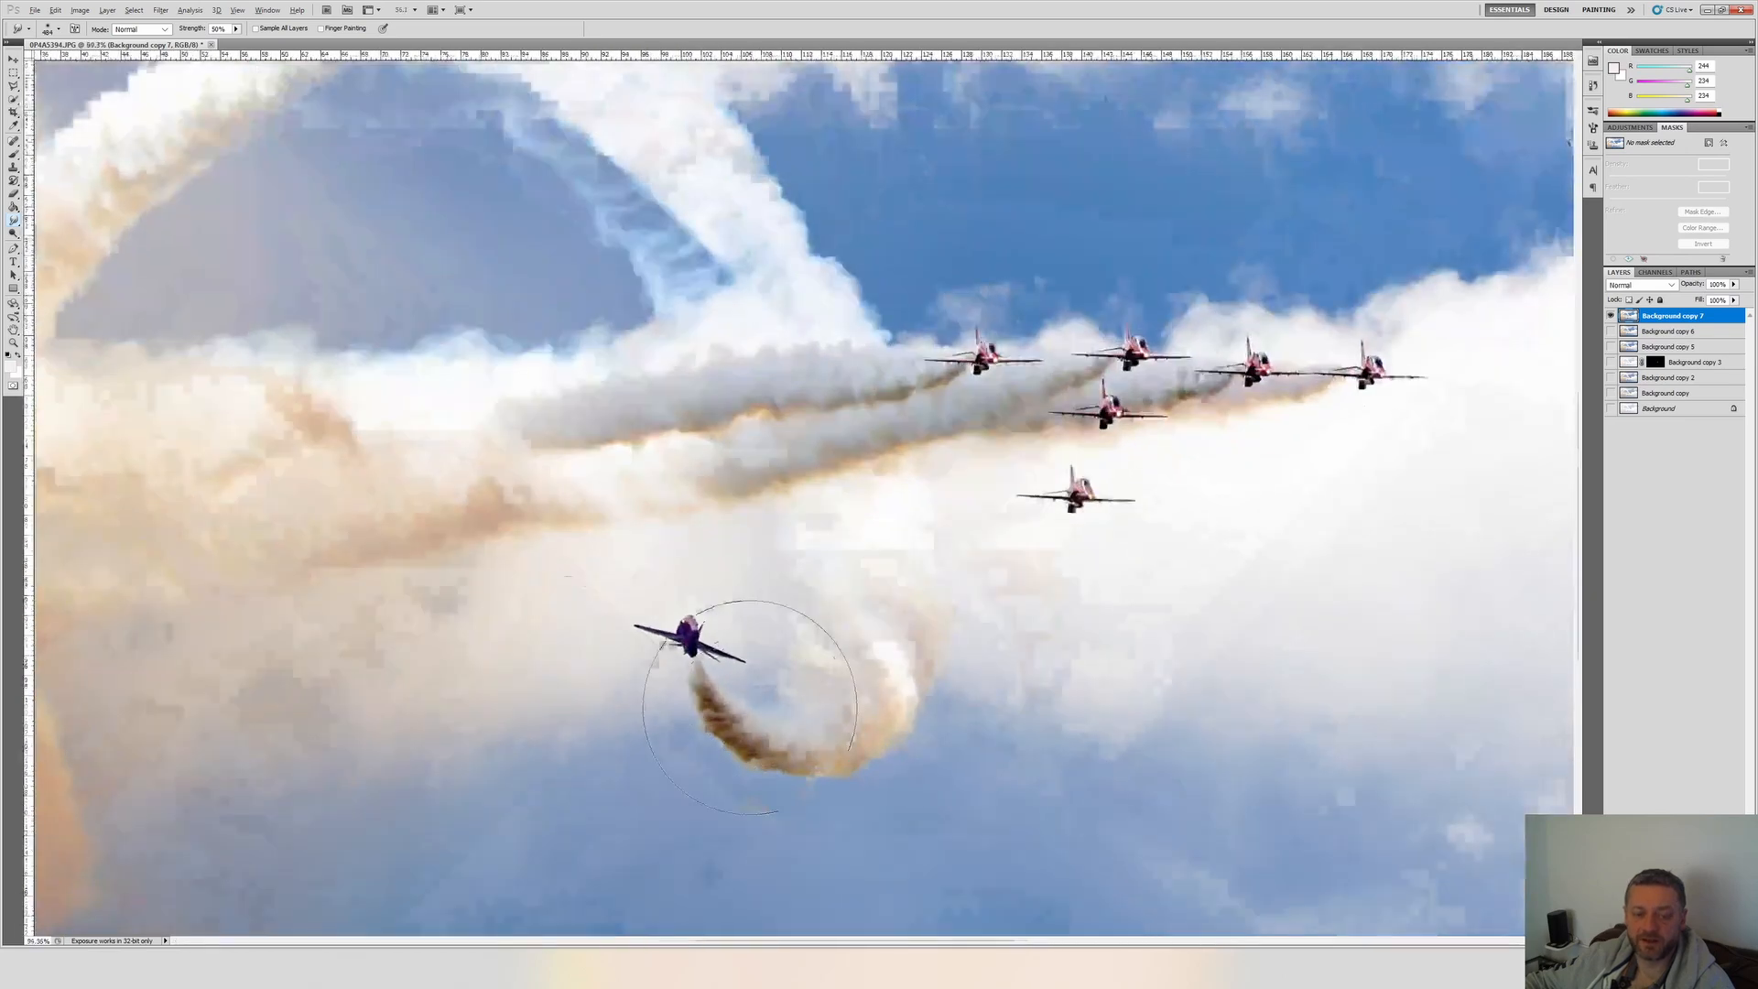
{"action": "scroll", "coordinate": [871, 542], "scroll_direction": "down", "scroll_amount": 6}
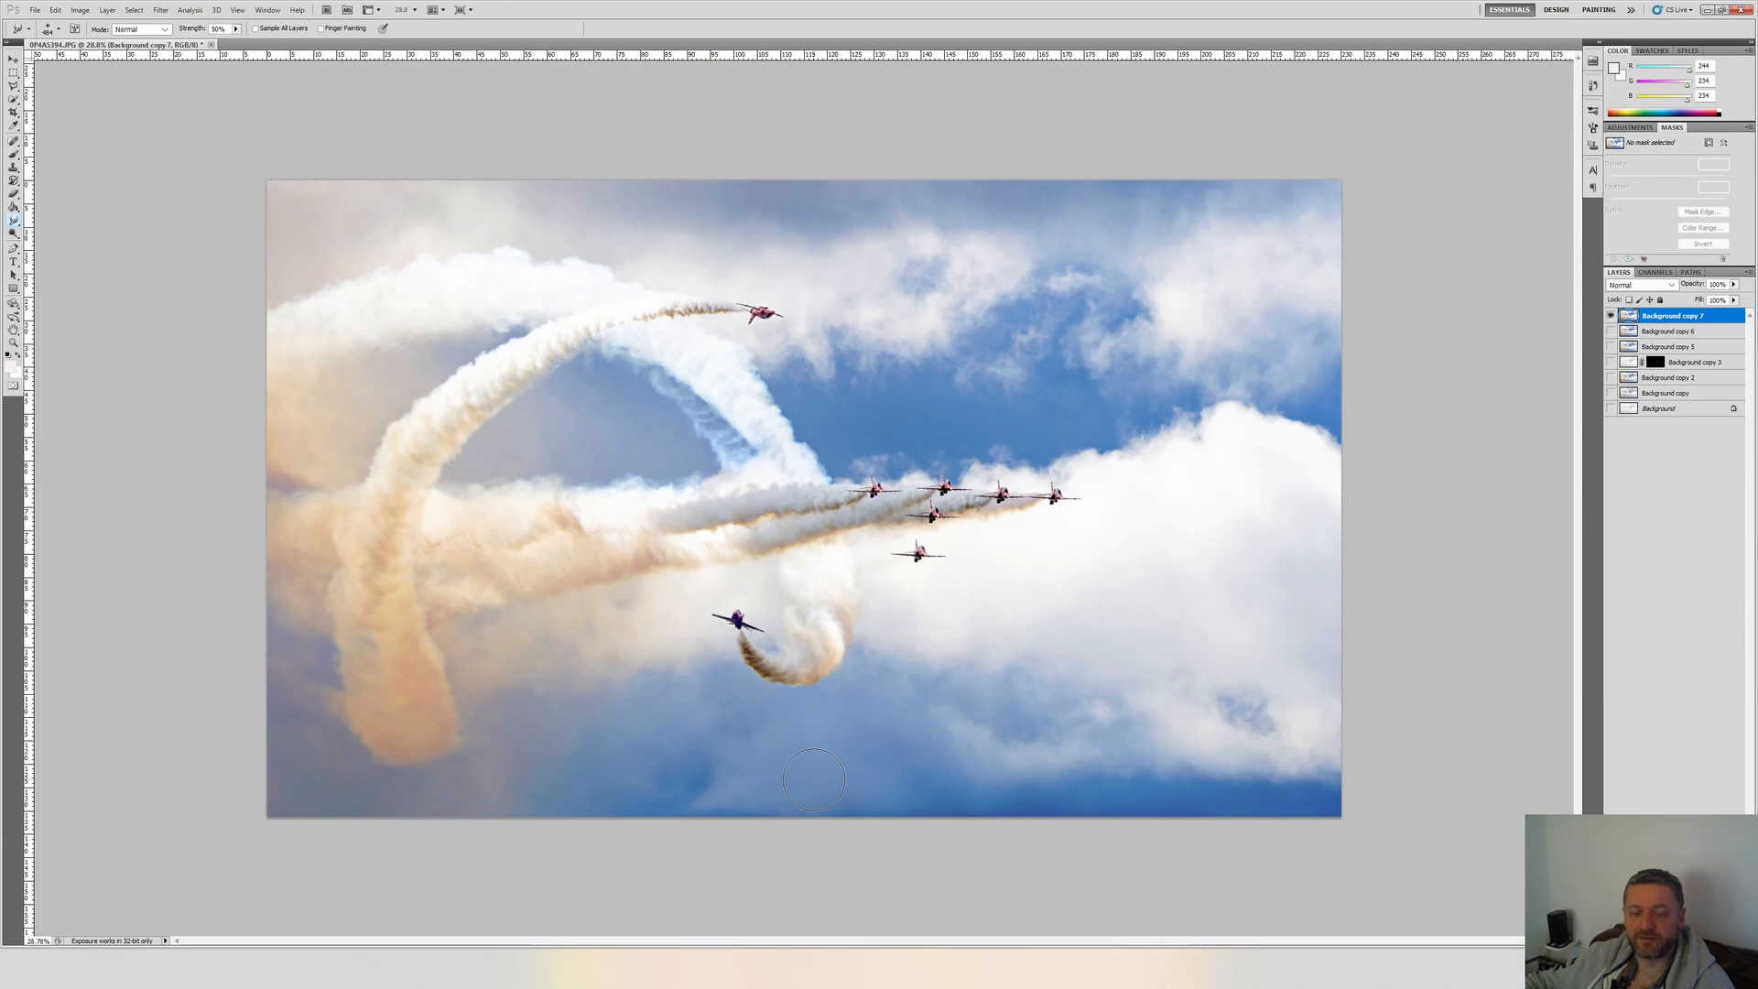
Apply a Vibrance adjustment to Background copy 7, lowering the saturation slightly.
{"action": "key", "text": "alt+i"}
{"action": "key", "text": "a"}
{"action": "key", "text": "Down"}
{"action": "key", "text": "Down"}
{"action": "key", "text": "Down"}
{"action": "key", "text": "Down"}
{"action": "key", "text": "Return"}
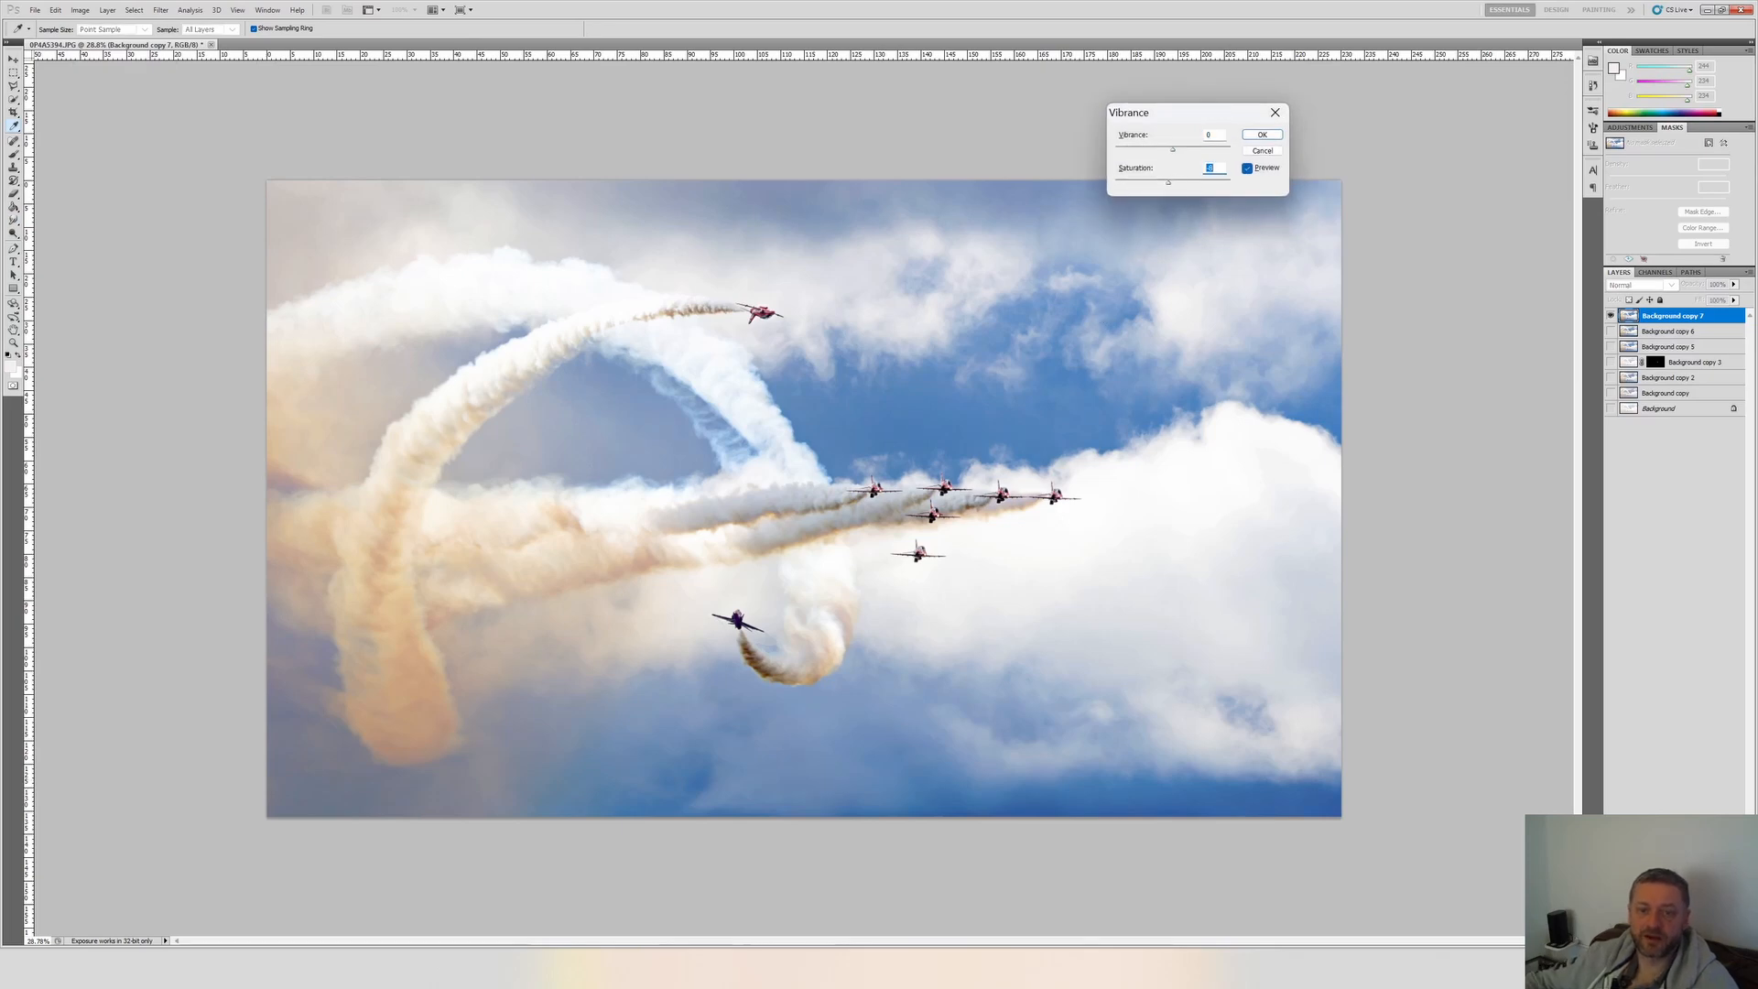
{"action": "left_click", "coordinate": [1261, 135]}
Inspect the sky and smoke around the lone lower jet up close, and check the whole photo.
{"action": "key", "text": "r"}
{"action": "scroll", "coordinate": [758, 639], "scroll_direction": "up", "scroll_amount": 5}
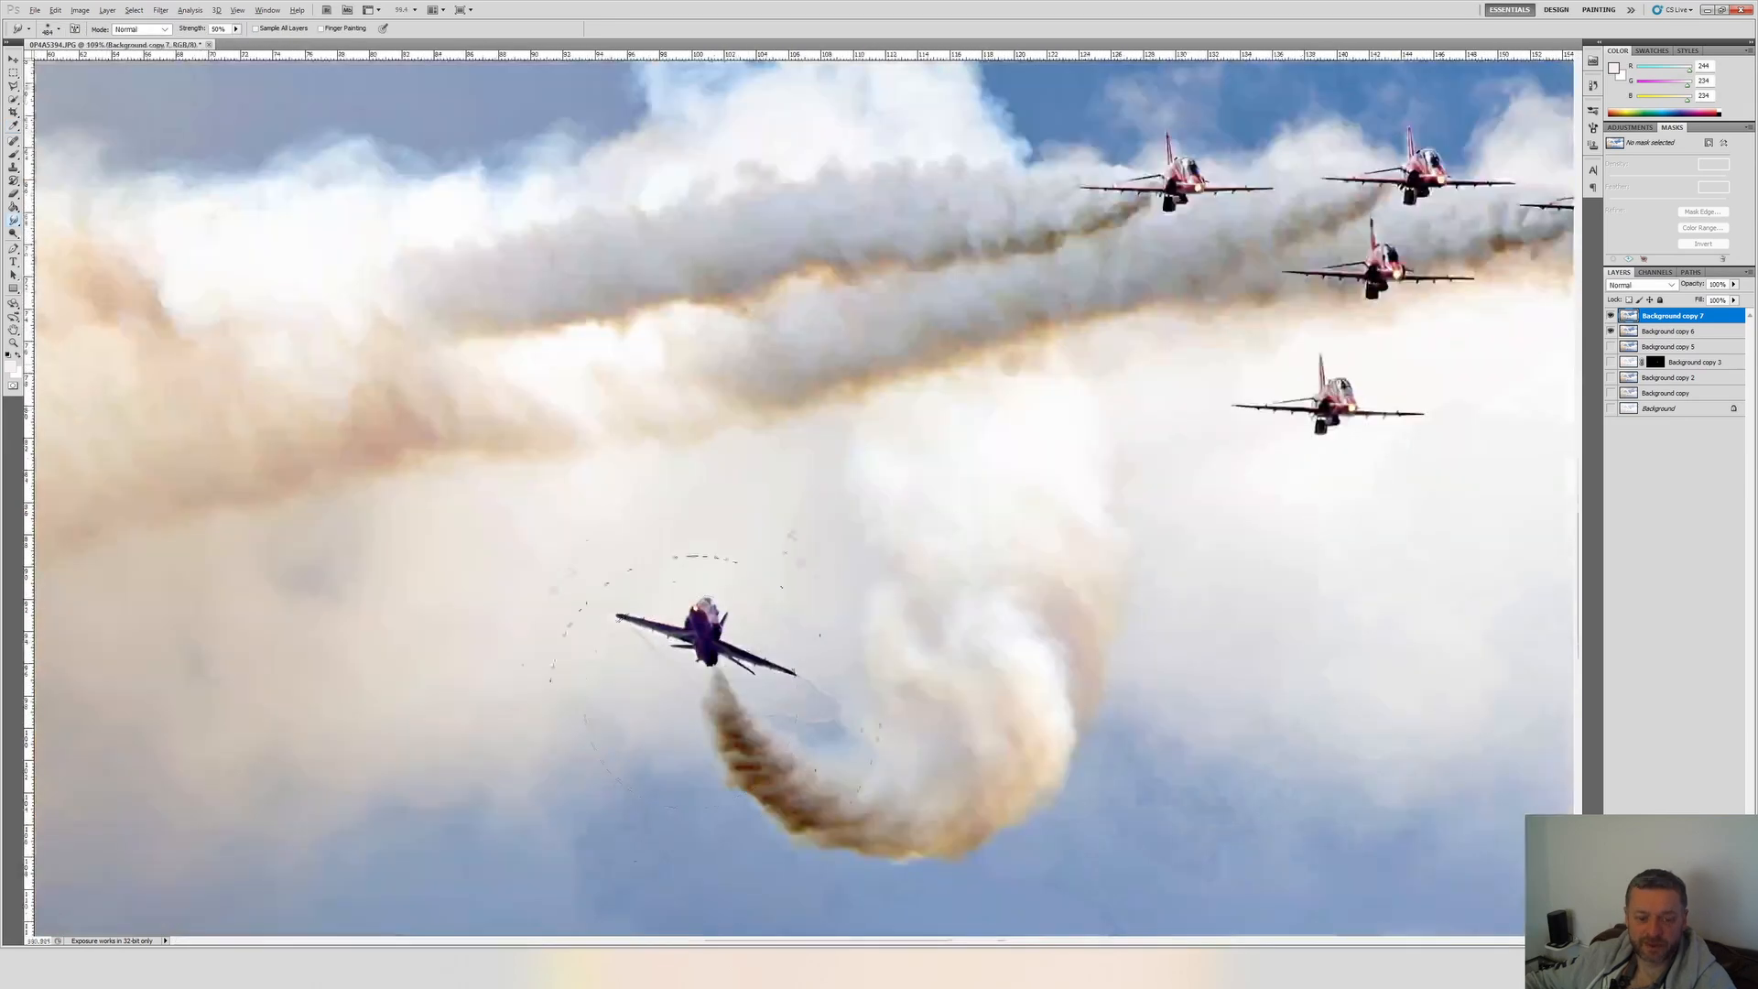
{"action": "scroll", "coordinate": [692, 699], "scroll_direction": "up", "scroll_amount": 5}
{"action": "scroll", "coordinate": [778, 583], "scroll_direction": "down", "scroll_amount": 8}
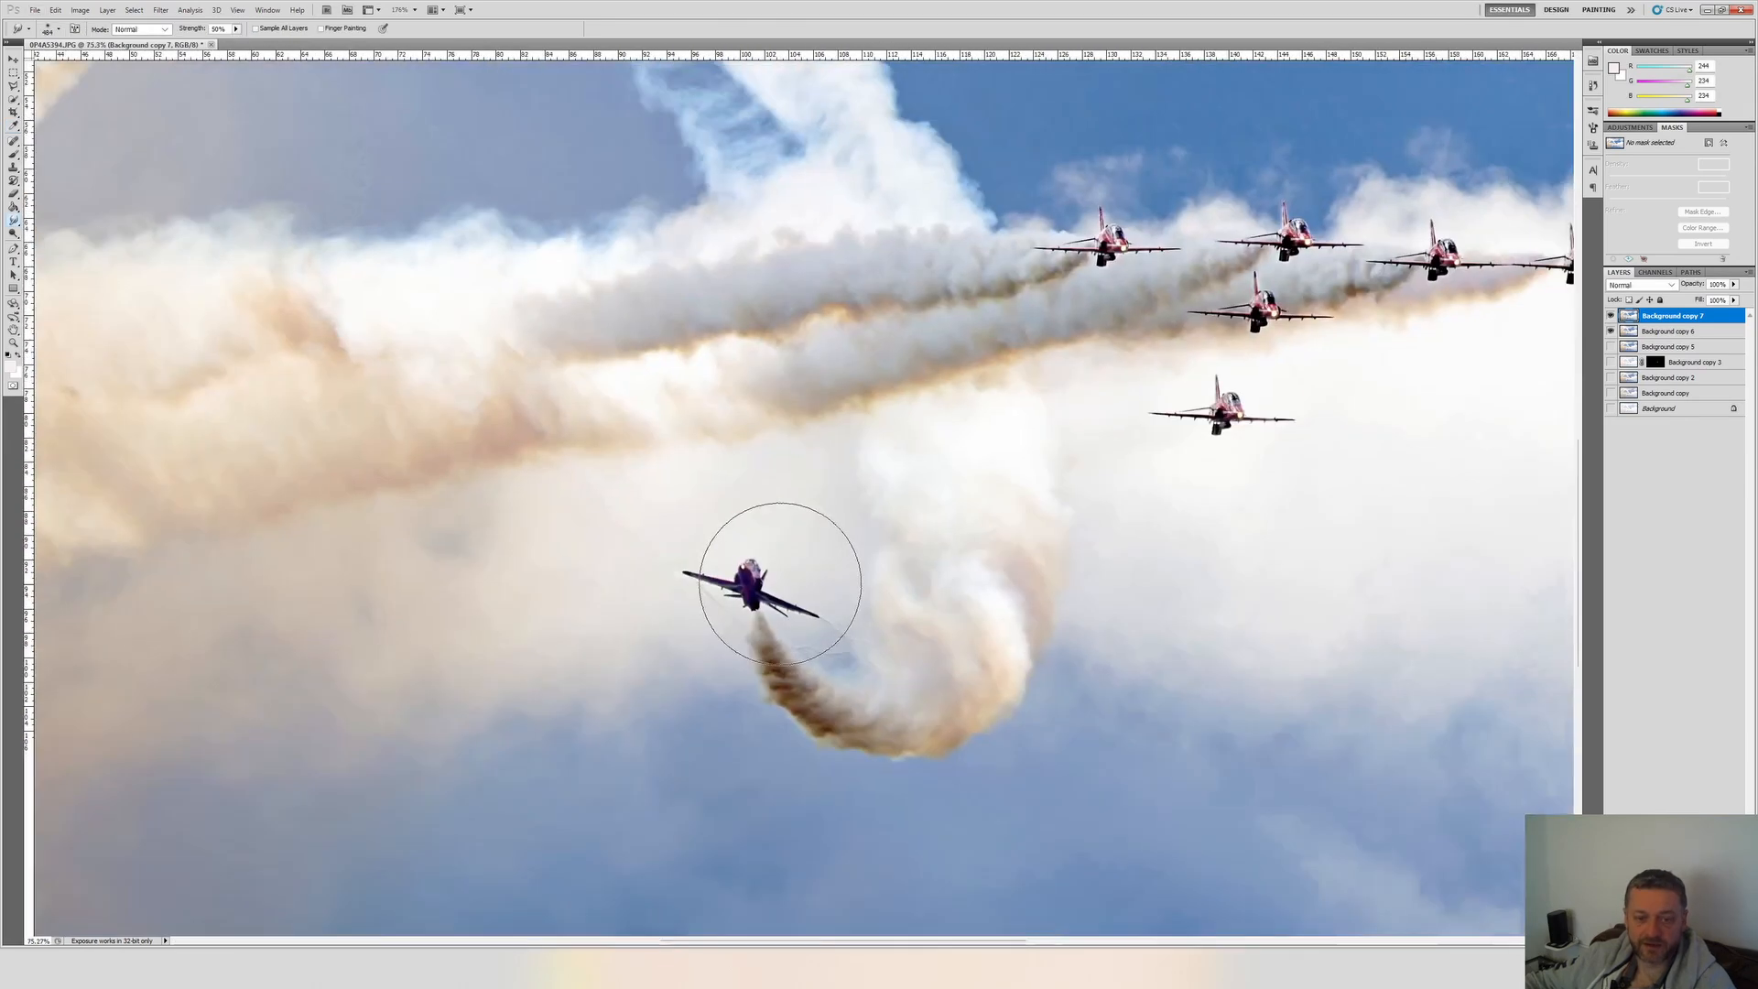
{"action": "scroll", "coordinate": [778, 584], "scroll_direction": "up", "scroll_amount": 3}
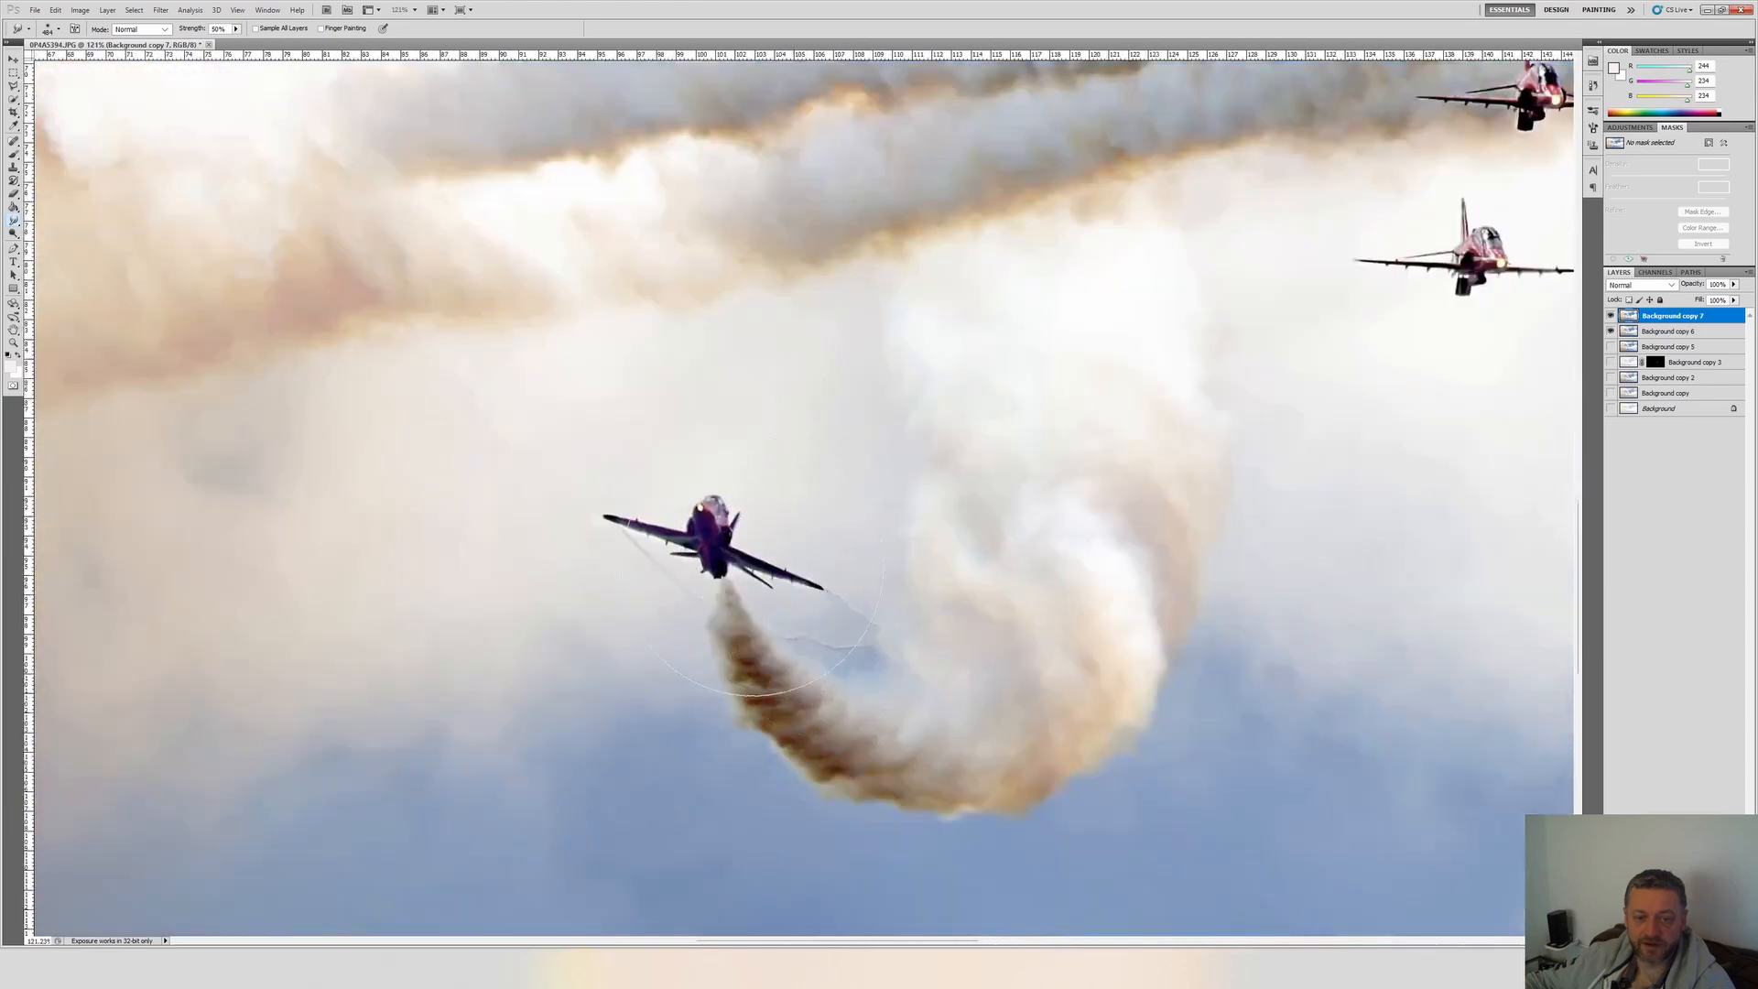
{"action": "scroll", "coordinate": [871, 620], "scroll_direction": "down", "scroll_amount": 7}
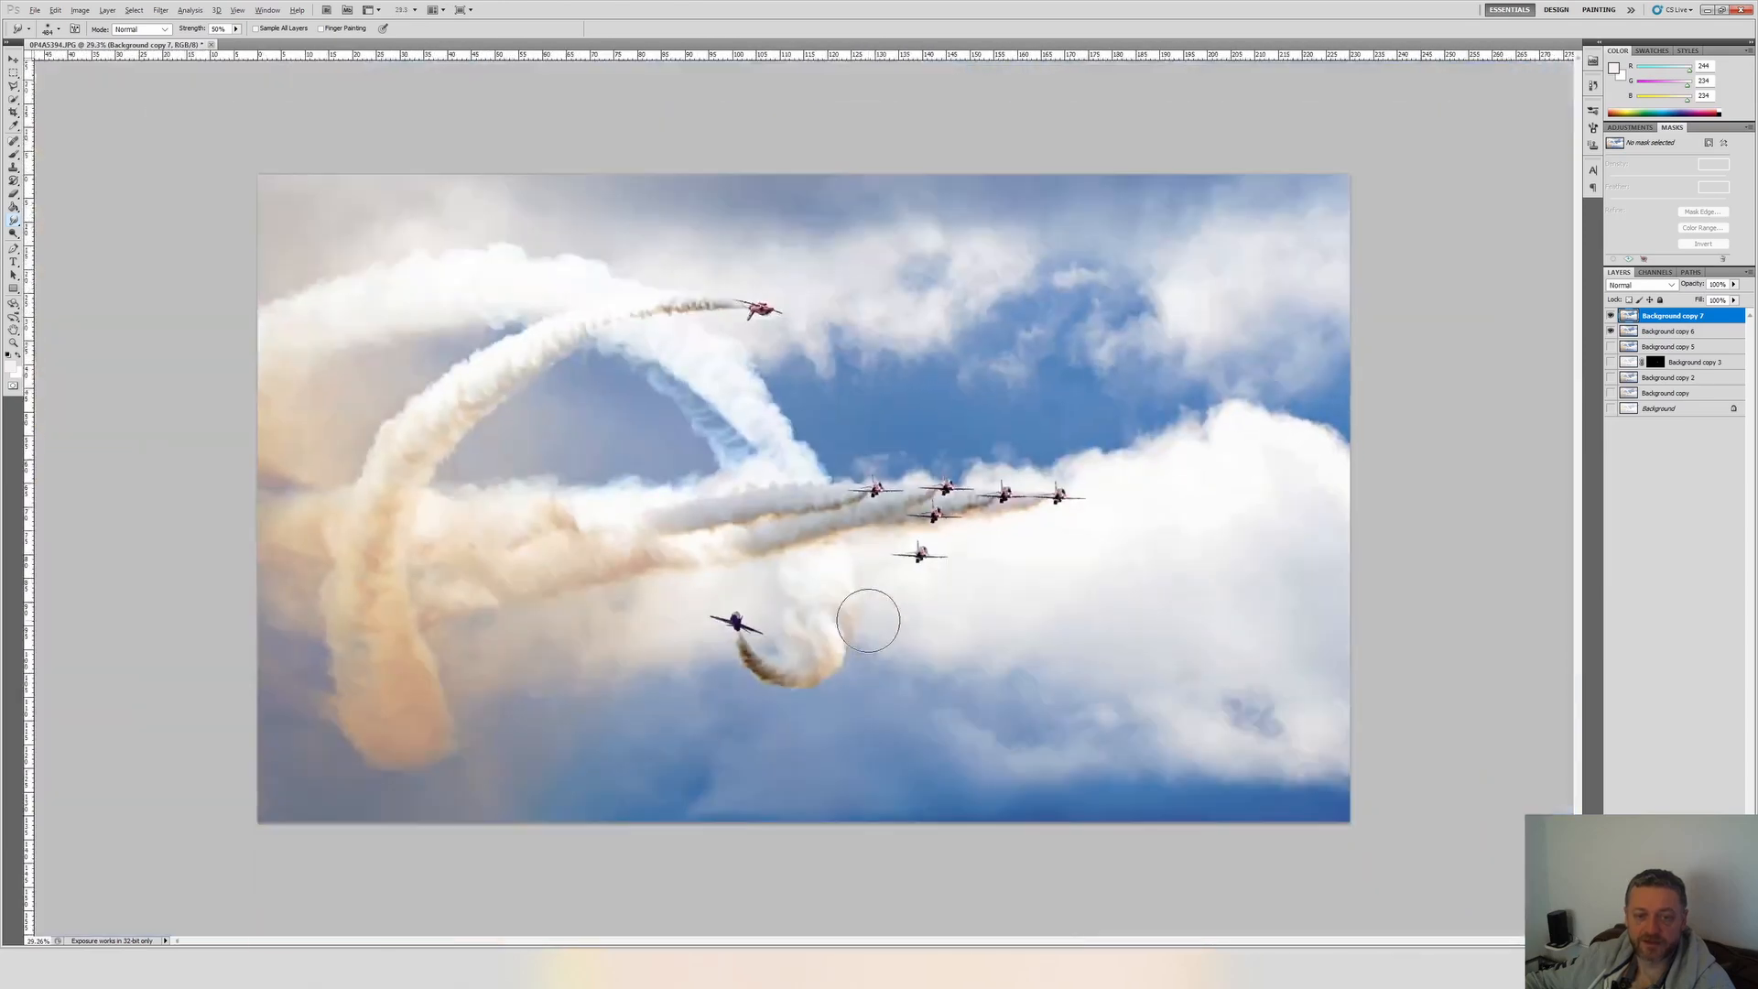
{"action": "scroll", "coordinate": [868, 620], "scroll_direction": "down", "scroll_amount": 1}
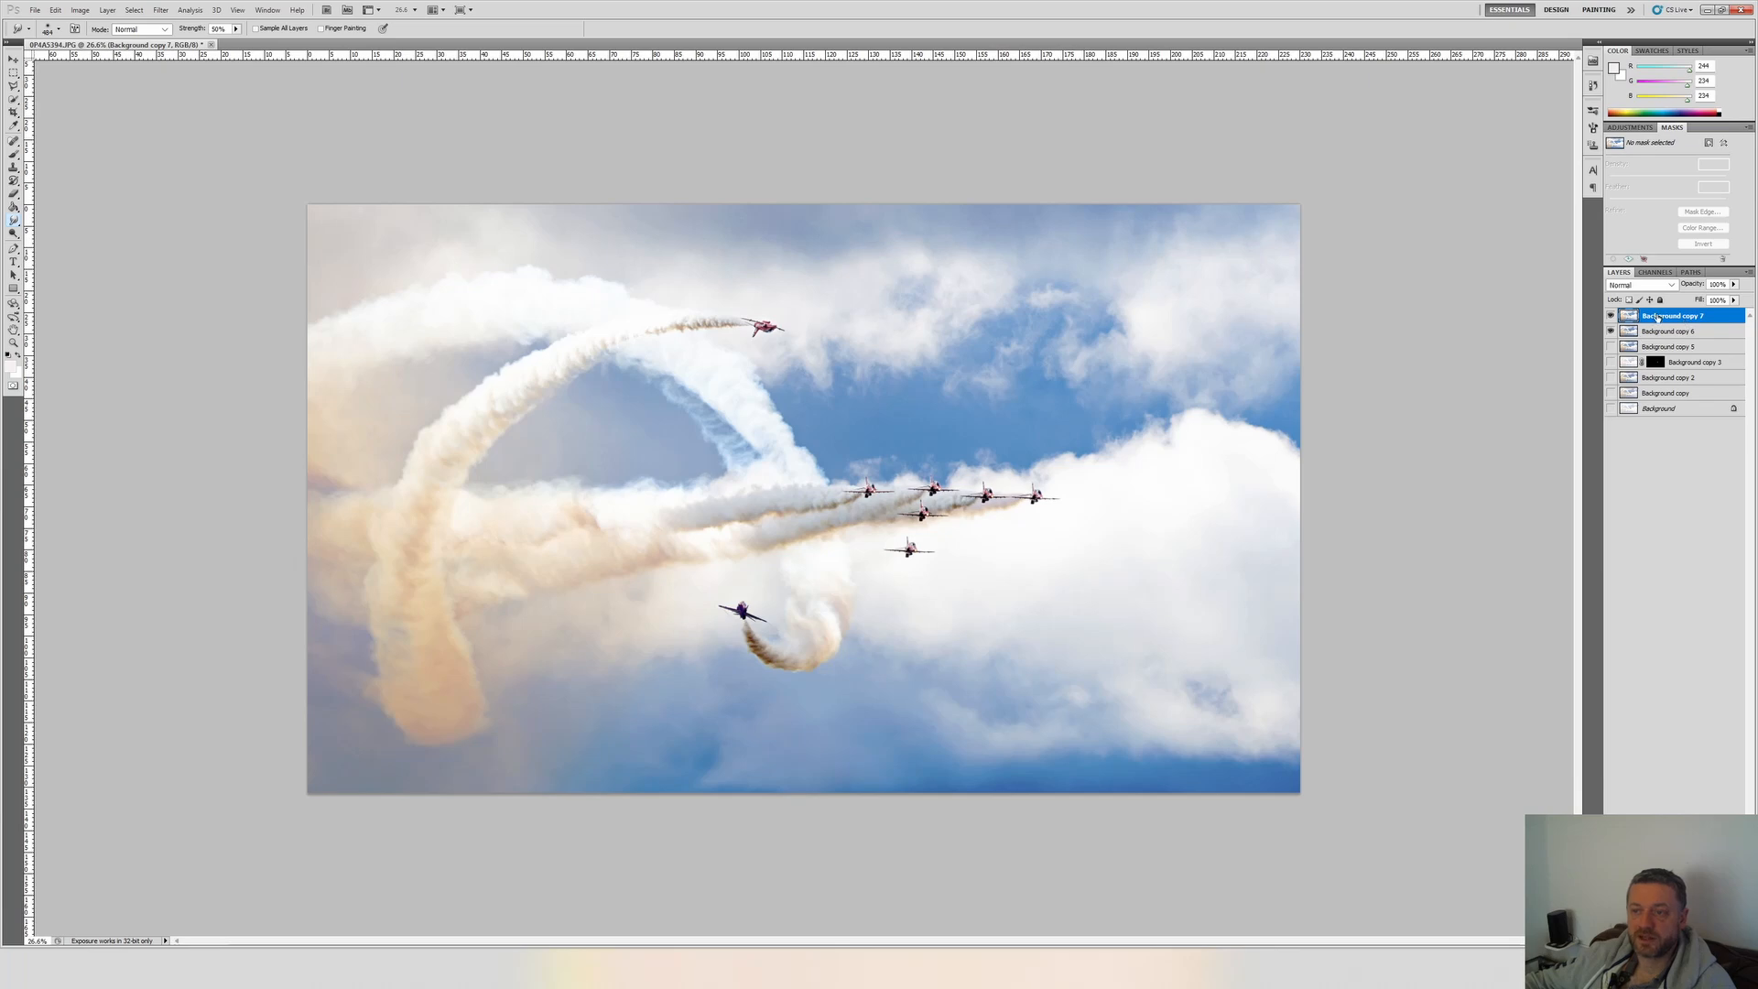
Duplicate Background copy 7 and brighten the duplicate slightly with Brightness/Contrast.
{"action": "right_click", "coordinate": [1658, 319]}
{"action": "left_click", "coordinate": [1639, 392]}
{"action": "key", "text": "Return"}
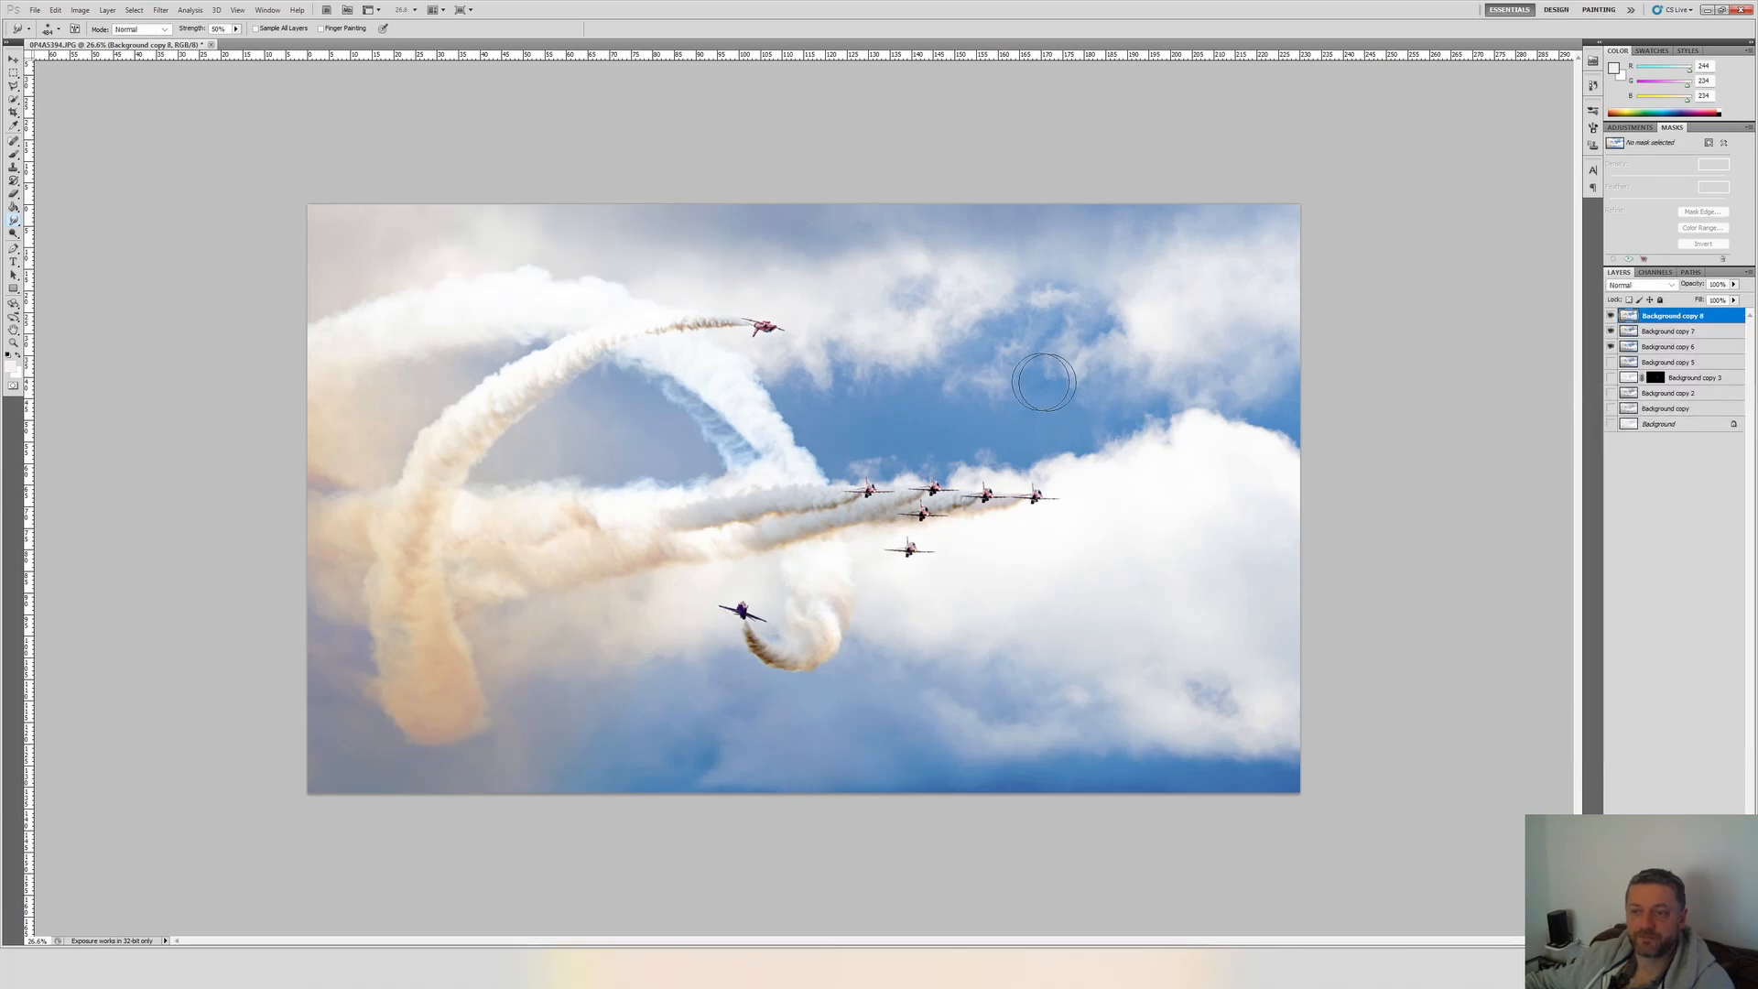
{"action": "key", "text": "alt+i"}
{"action": "key", "text": "j"}
{"action": "key", "text": "c"}
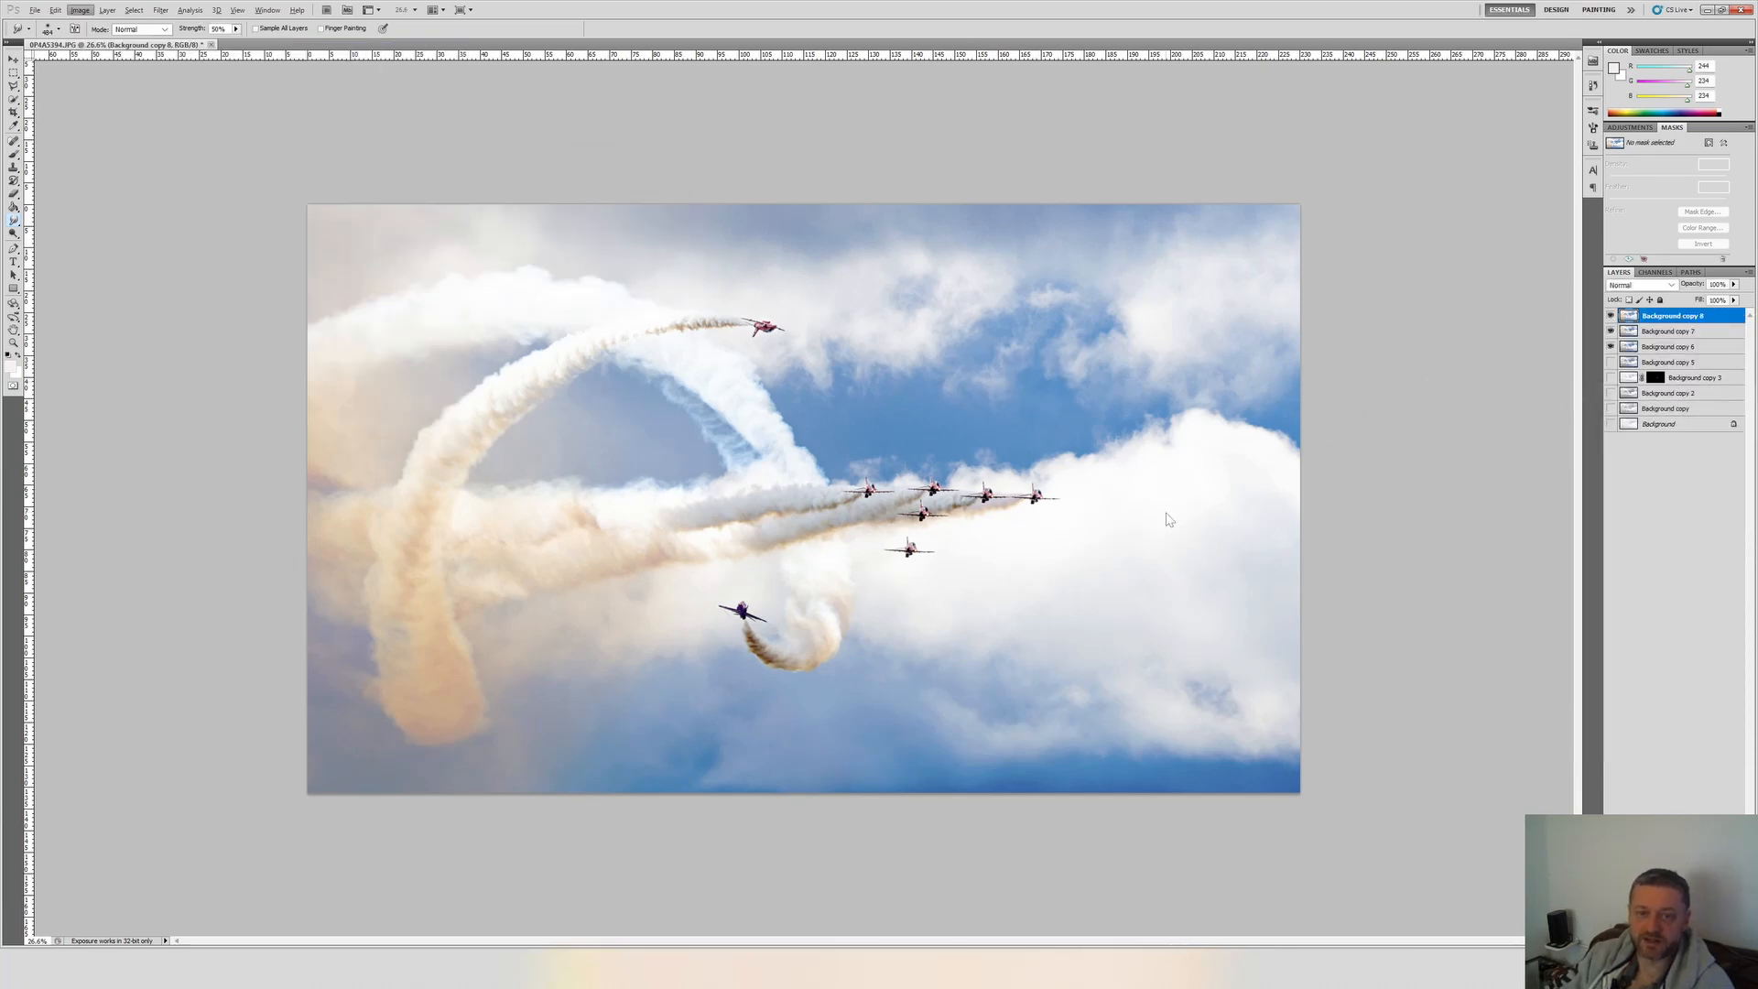
{"action": "left_click_drag", "start_coordinate": [1369, 146], "coordinate": [1371, 146]}
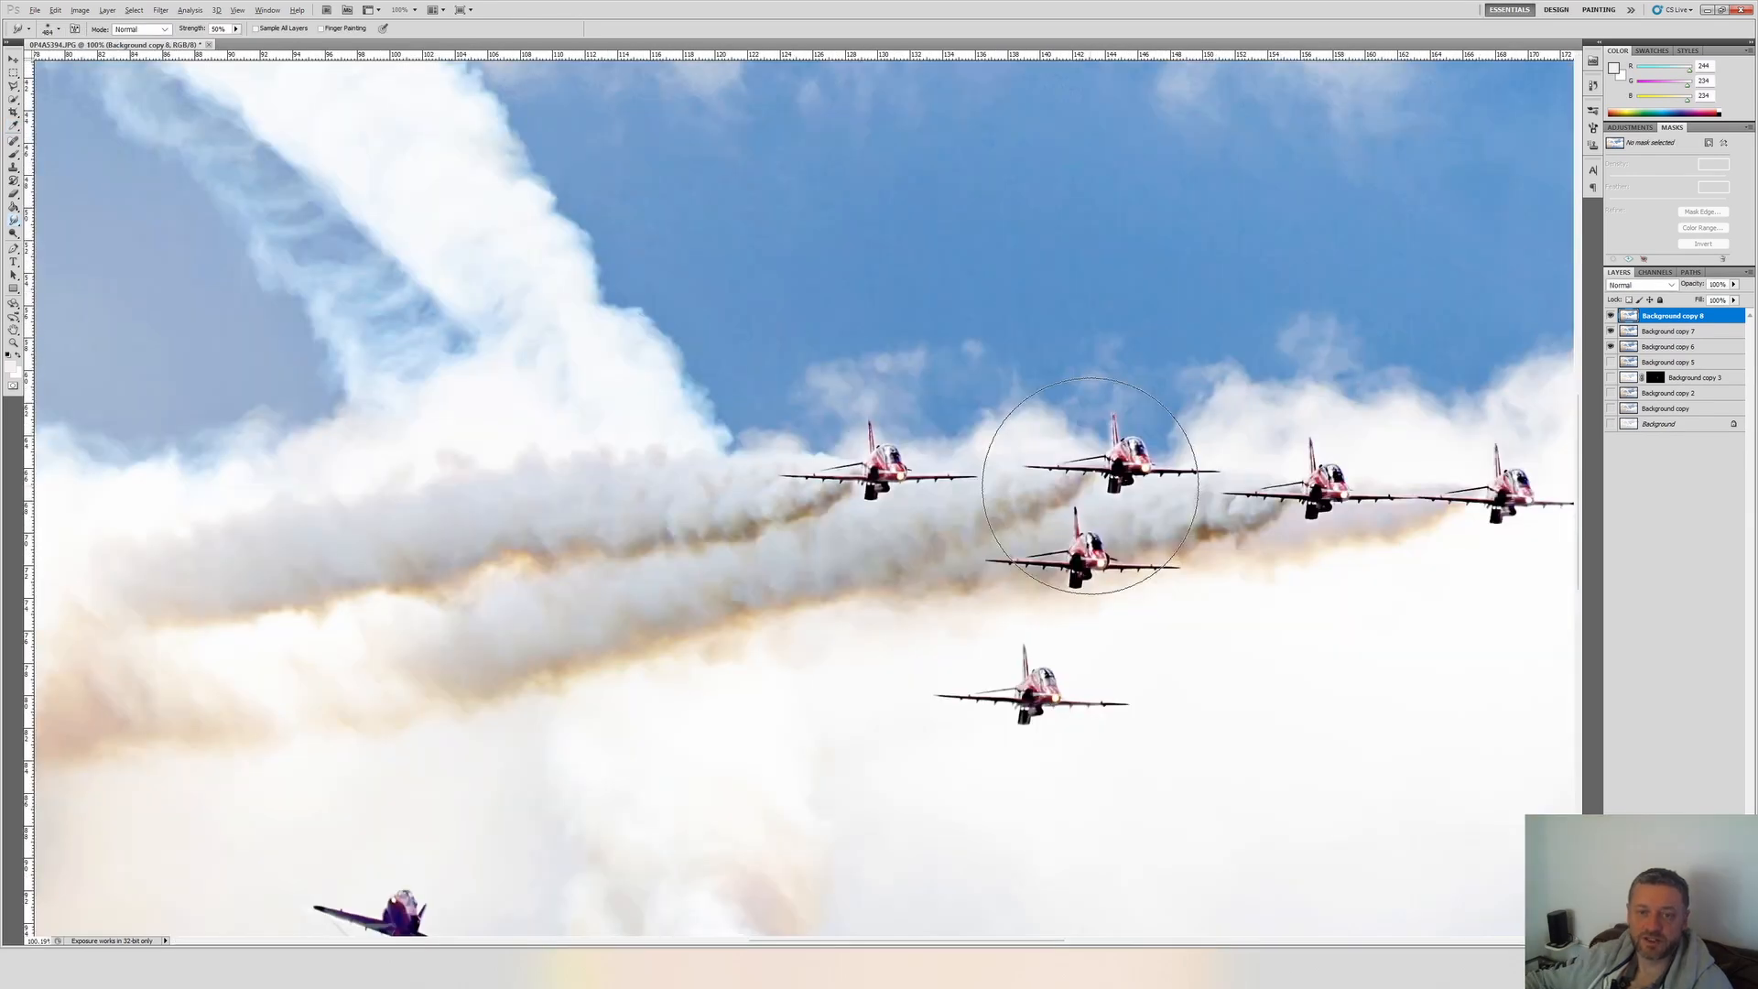
Smooth the noisy blue sky above the jet formation on Background copy 8 with a smaller Smudge brush.
{"action": "scroll", "coordinate": [1315, 503], "scroll_direction": "up", "scroll_amount": 3}
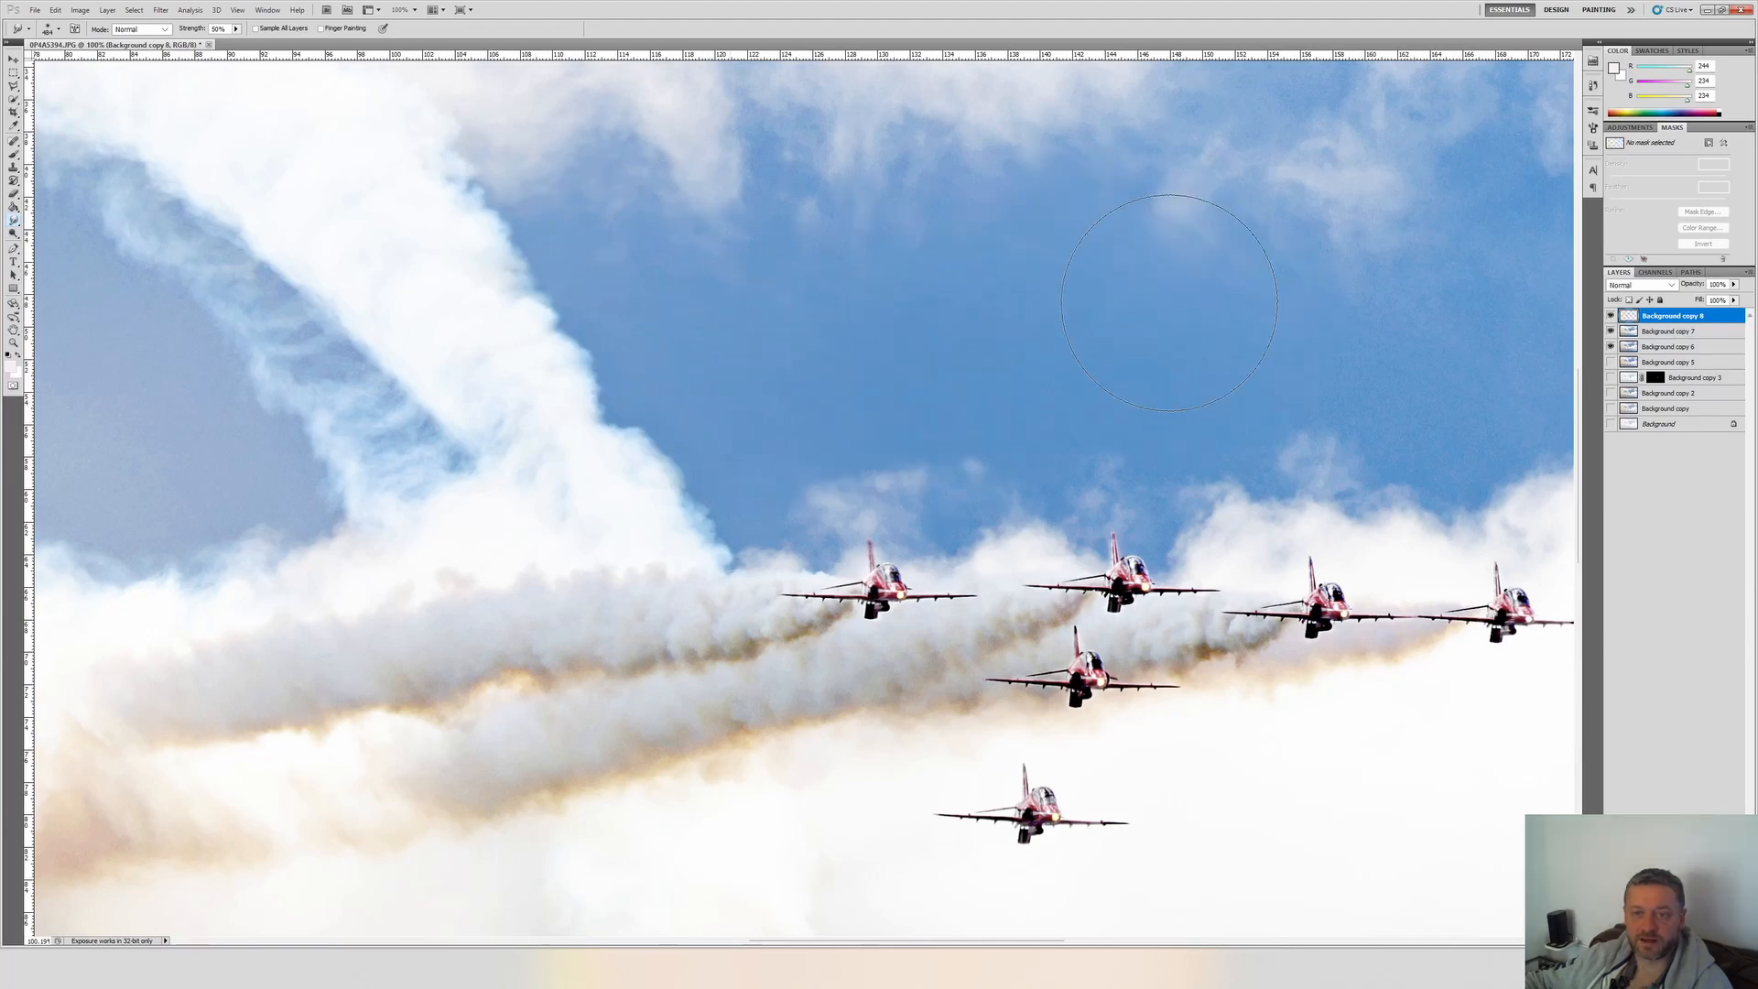
{"action": "scroll", "coordinate": [1169, 283], "scroll_direction": "right", "scroll_amount": 3}
{"action": "left_click", "coordinate": [58, 29]}
{"action": "left_click_drag", "start_coordinate": [84, 67], "coordinate": [55, 66]}
{"action": "scroll", "coordinate": [758, 500], "scroll_direction": "up", "scroll_amount": 7}
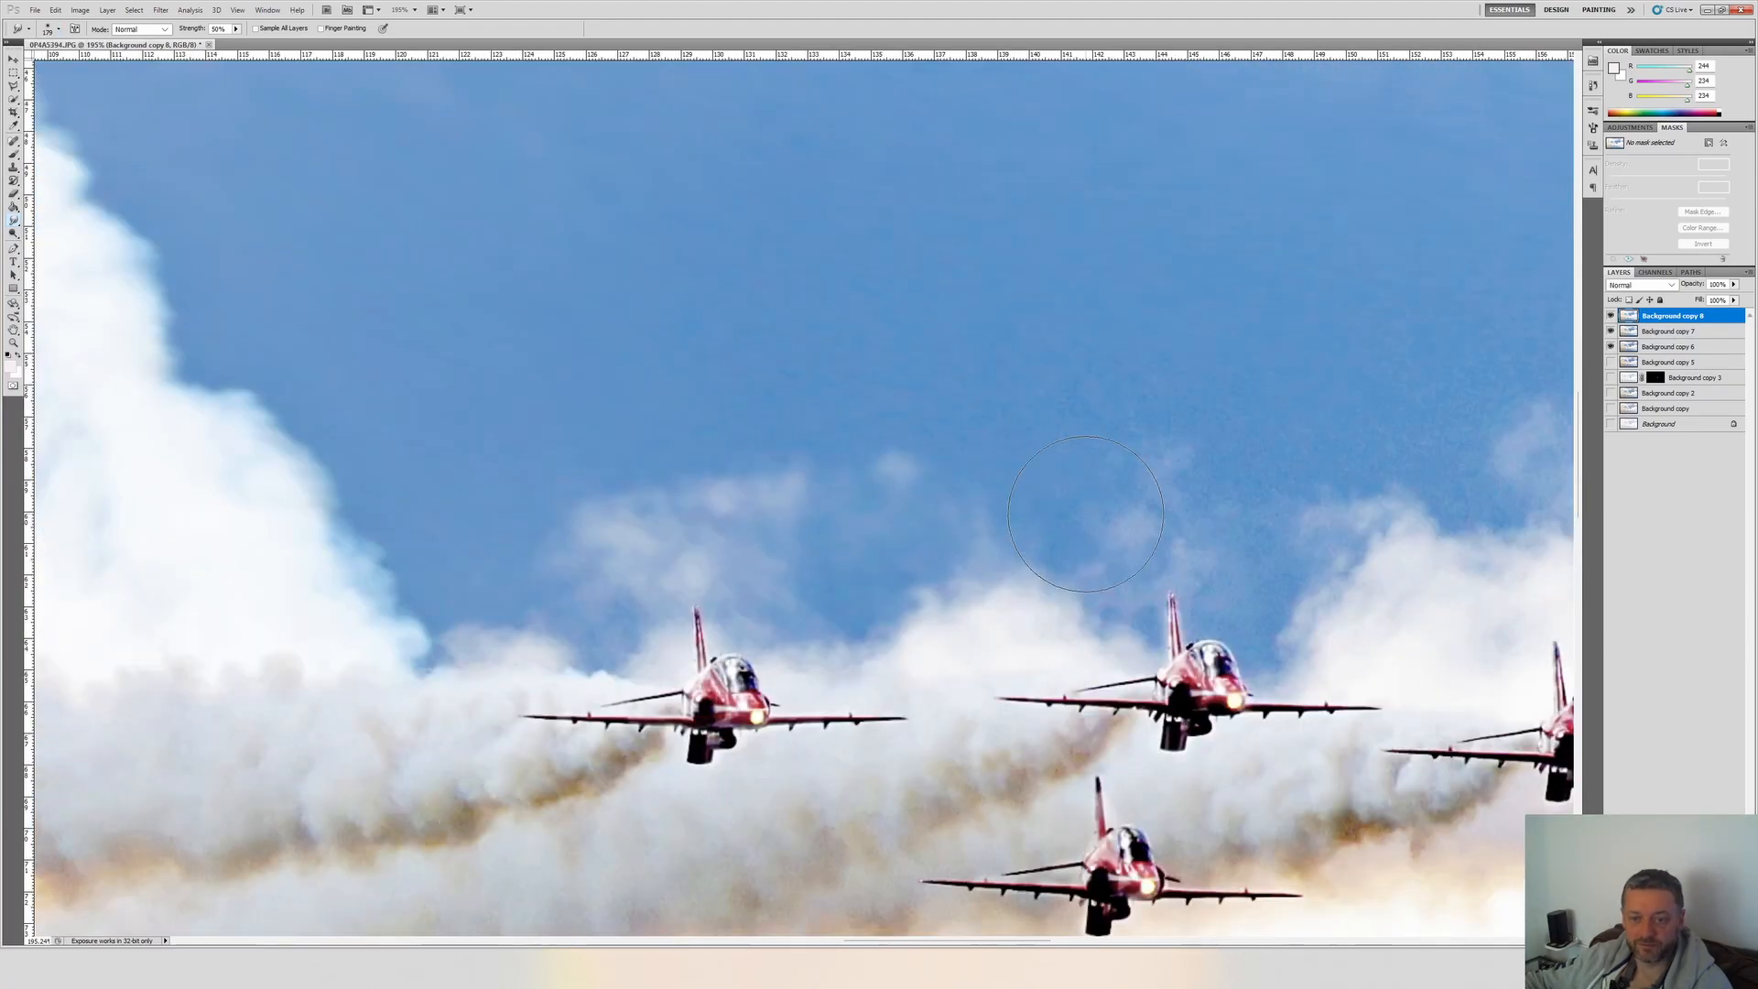
{"action": "scroll", "coordinate": [1372, 522], "scroll_direction": "right", "scroll_amount": 5}
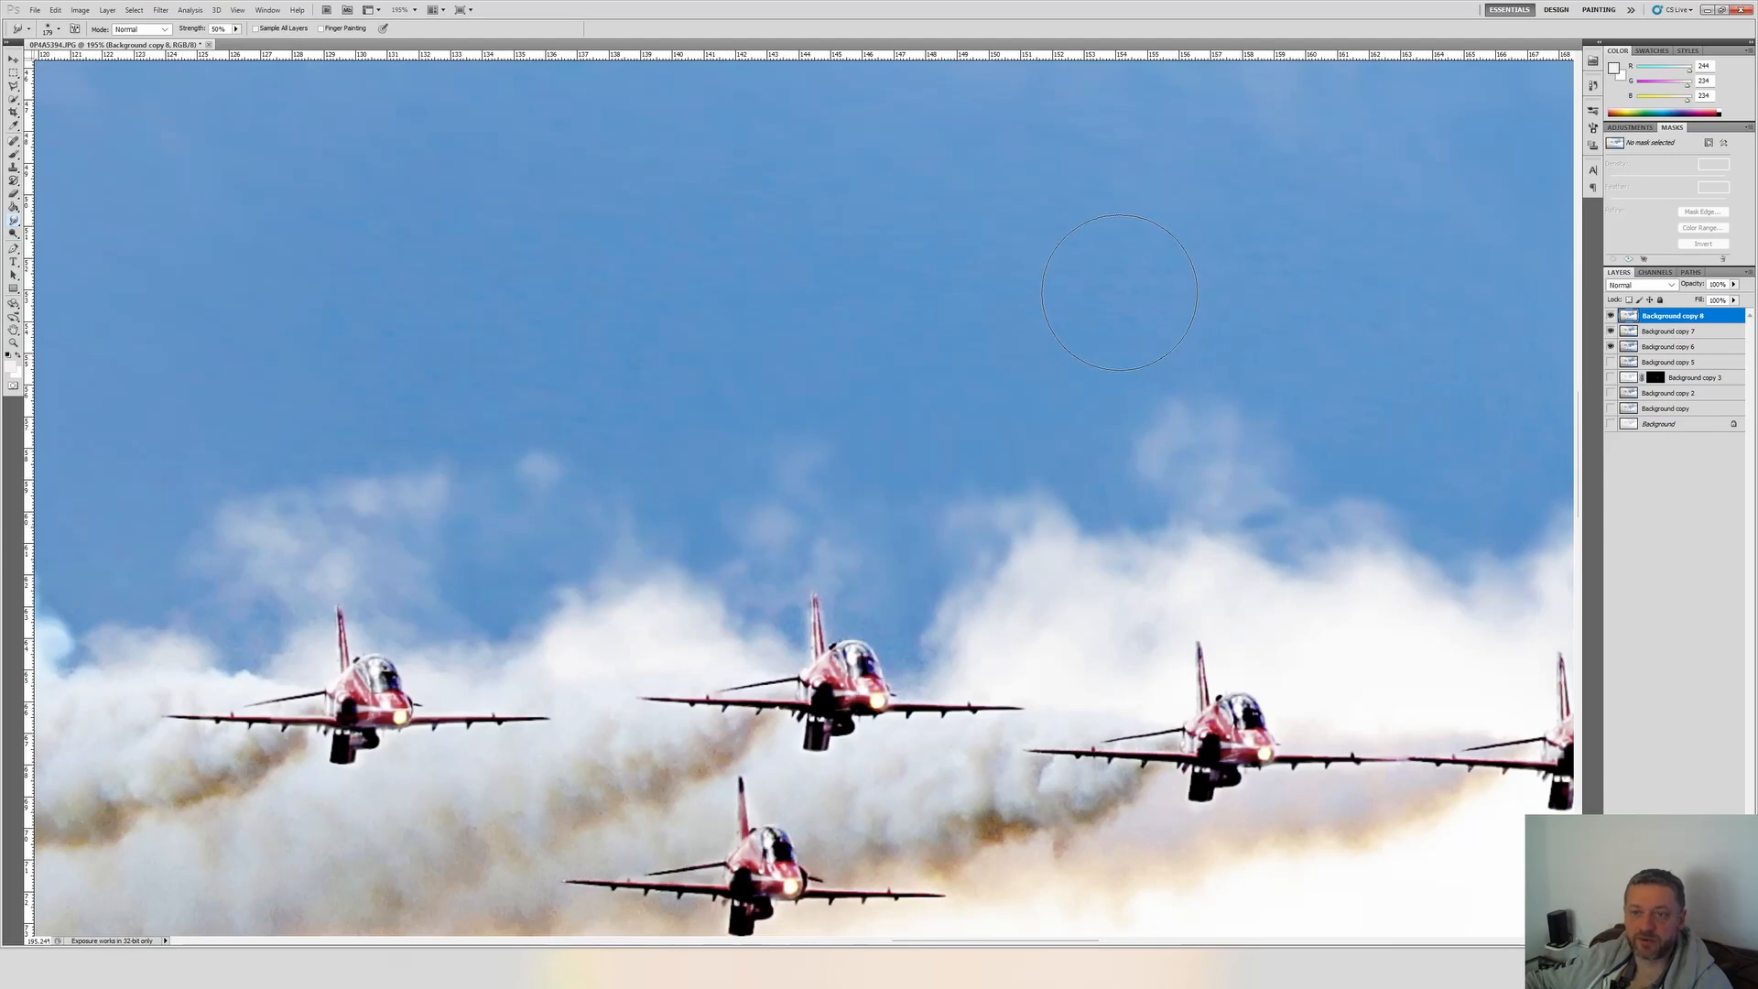
{"action": "scroll", "coordinate": [1446, 403], "scroll_direction": "down", "scroll_amount": 5}
{"action": "scroll", "coordinate": [1477, 422], "scroll_direction": "up", "scroll_amount": 6}
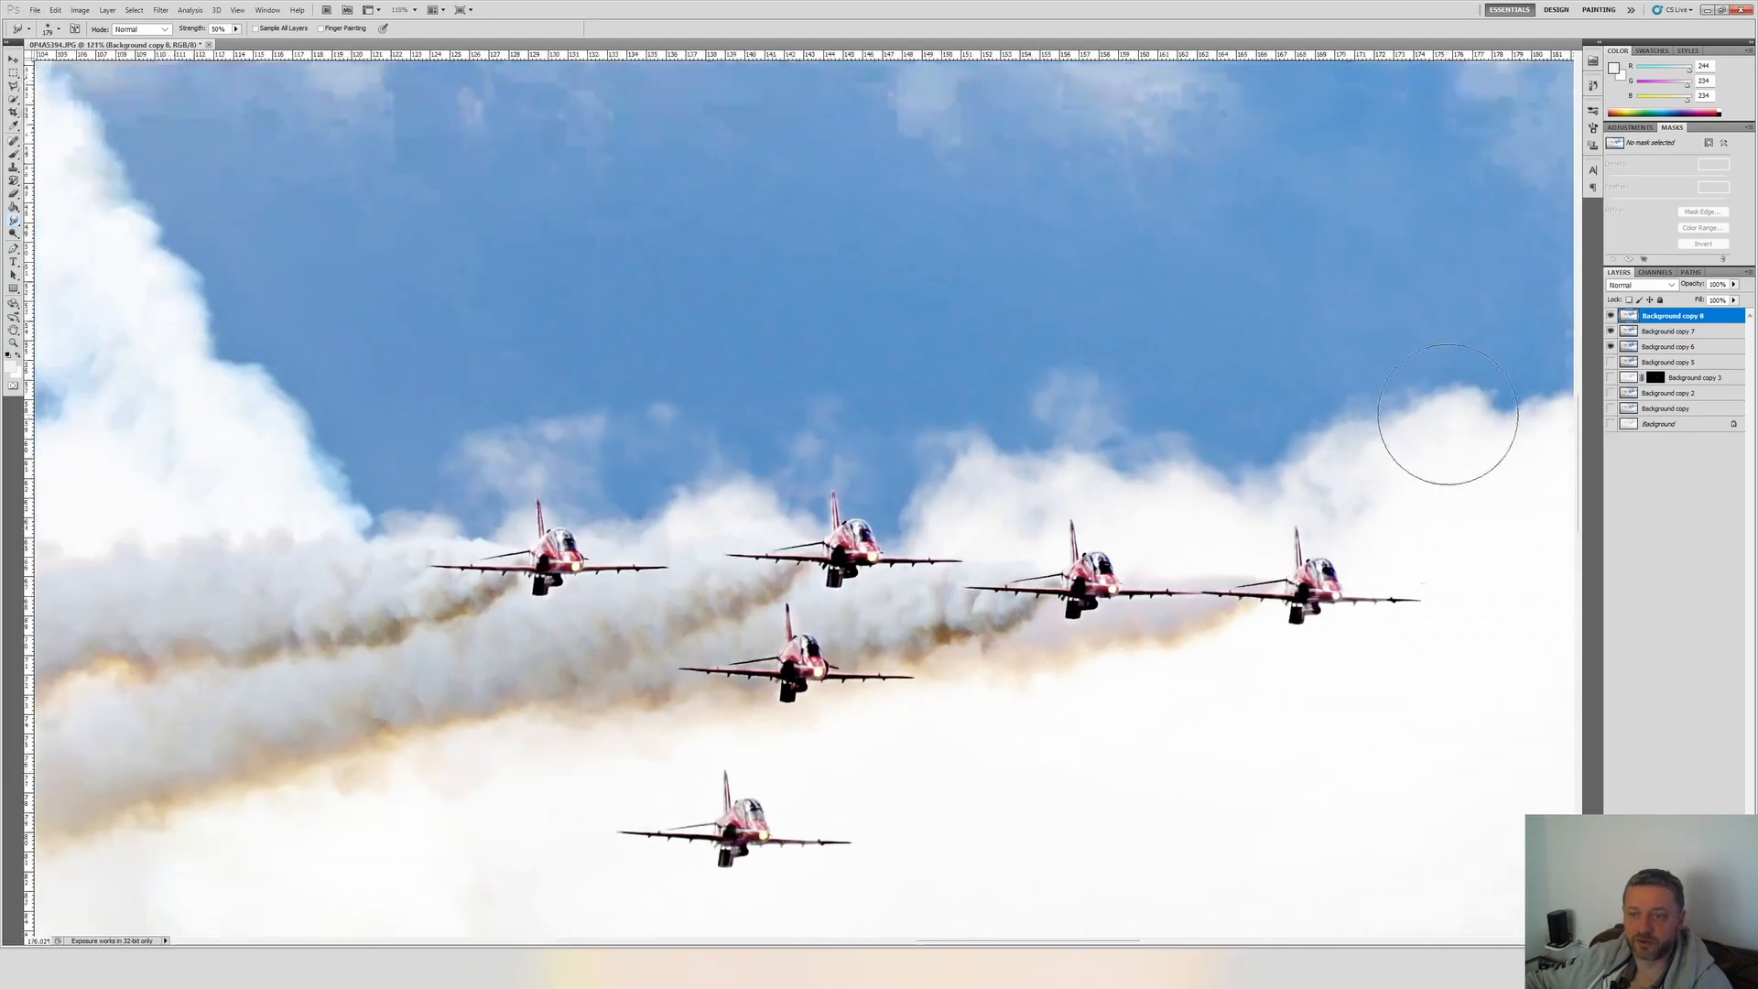
{"action": "scroll", "coordinate": [1051, 392], "scroll_direction": "down", "scroll_amount": 6}
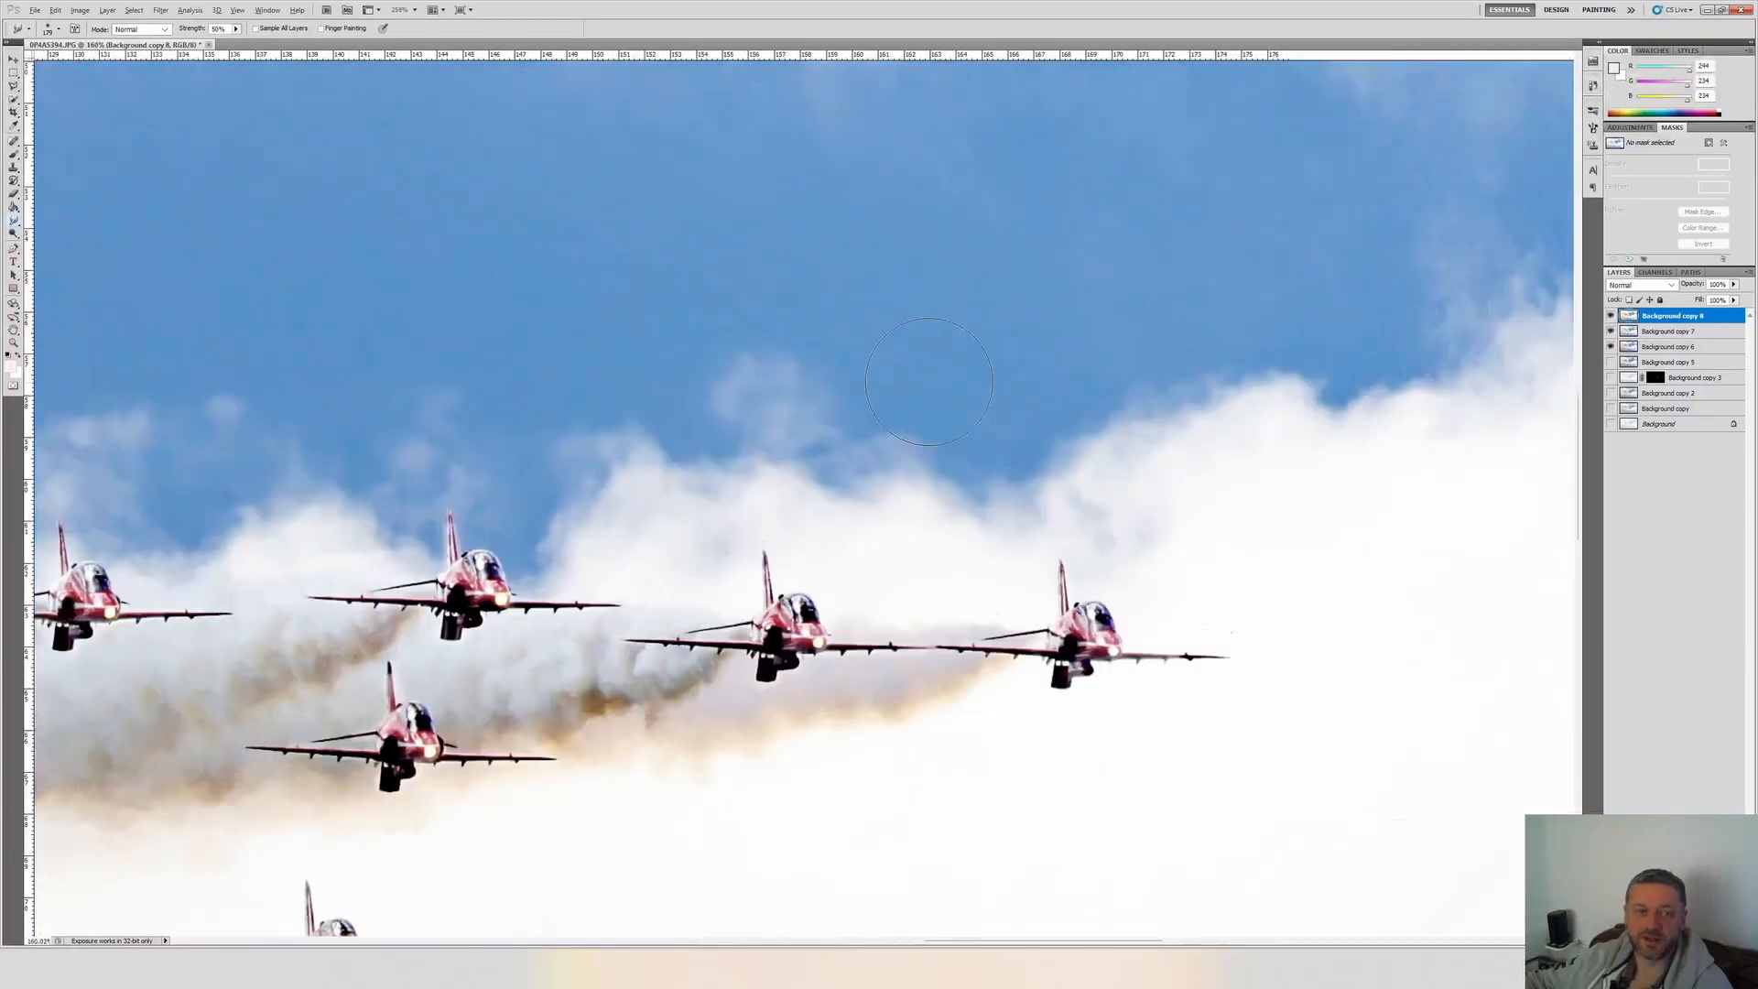
Smudge the sky along the cloud edge beyond the leading jet with a larger brush, undo the last stroke, and check the lower clouds.
{"action": "left_click", "coordinate": [54, 31]}
{"action": "left_click_drag", "start_coordinate": [120, 67], "coordinate": [116, 67]}
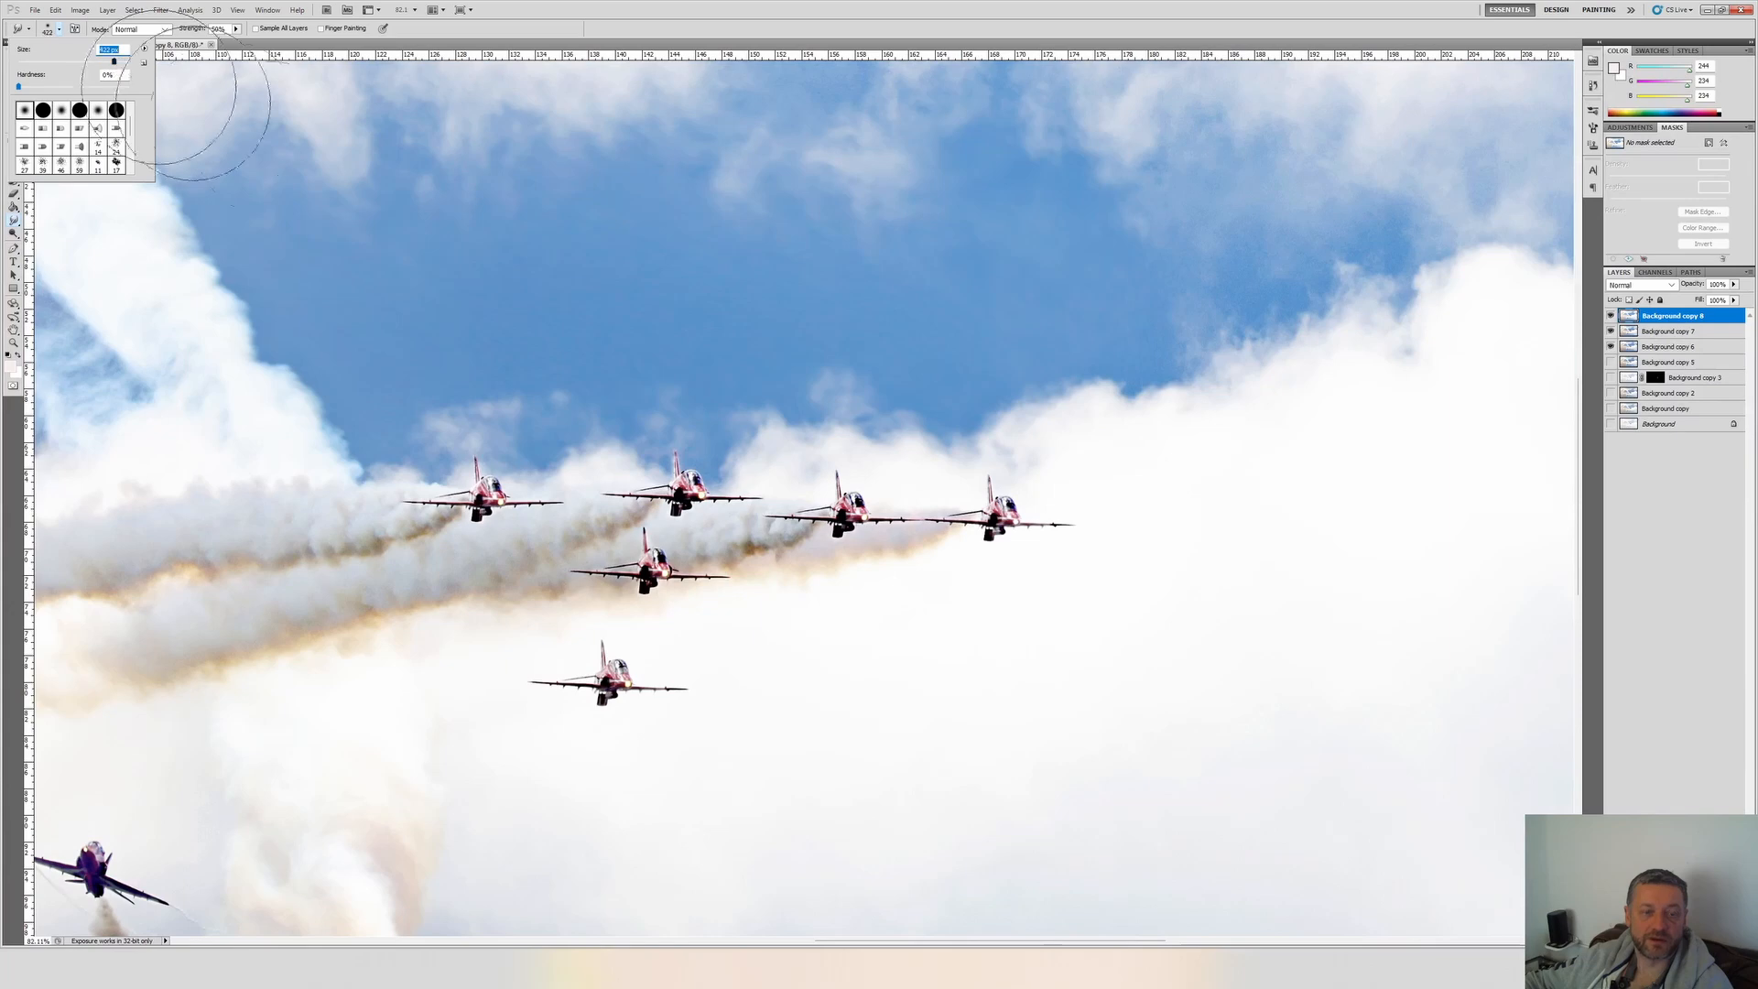
{"action": "left_click", "coordinate": [504, 288]}
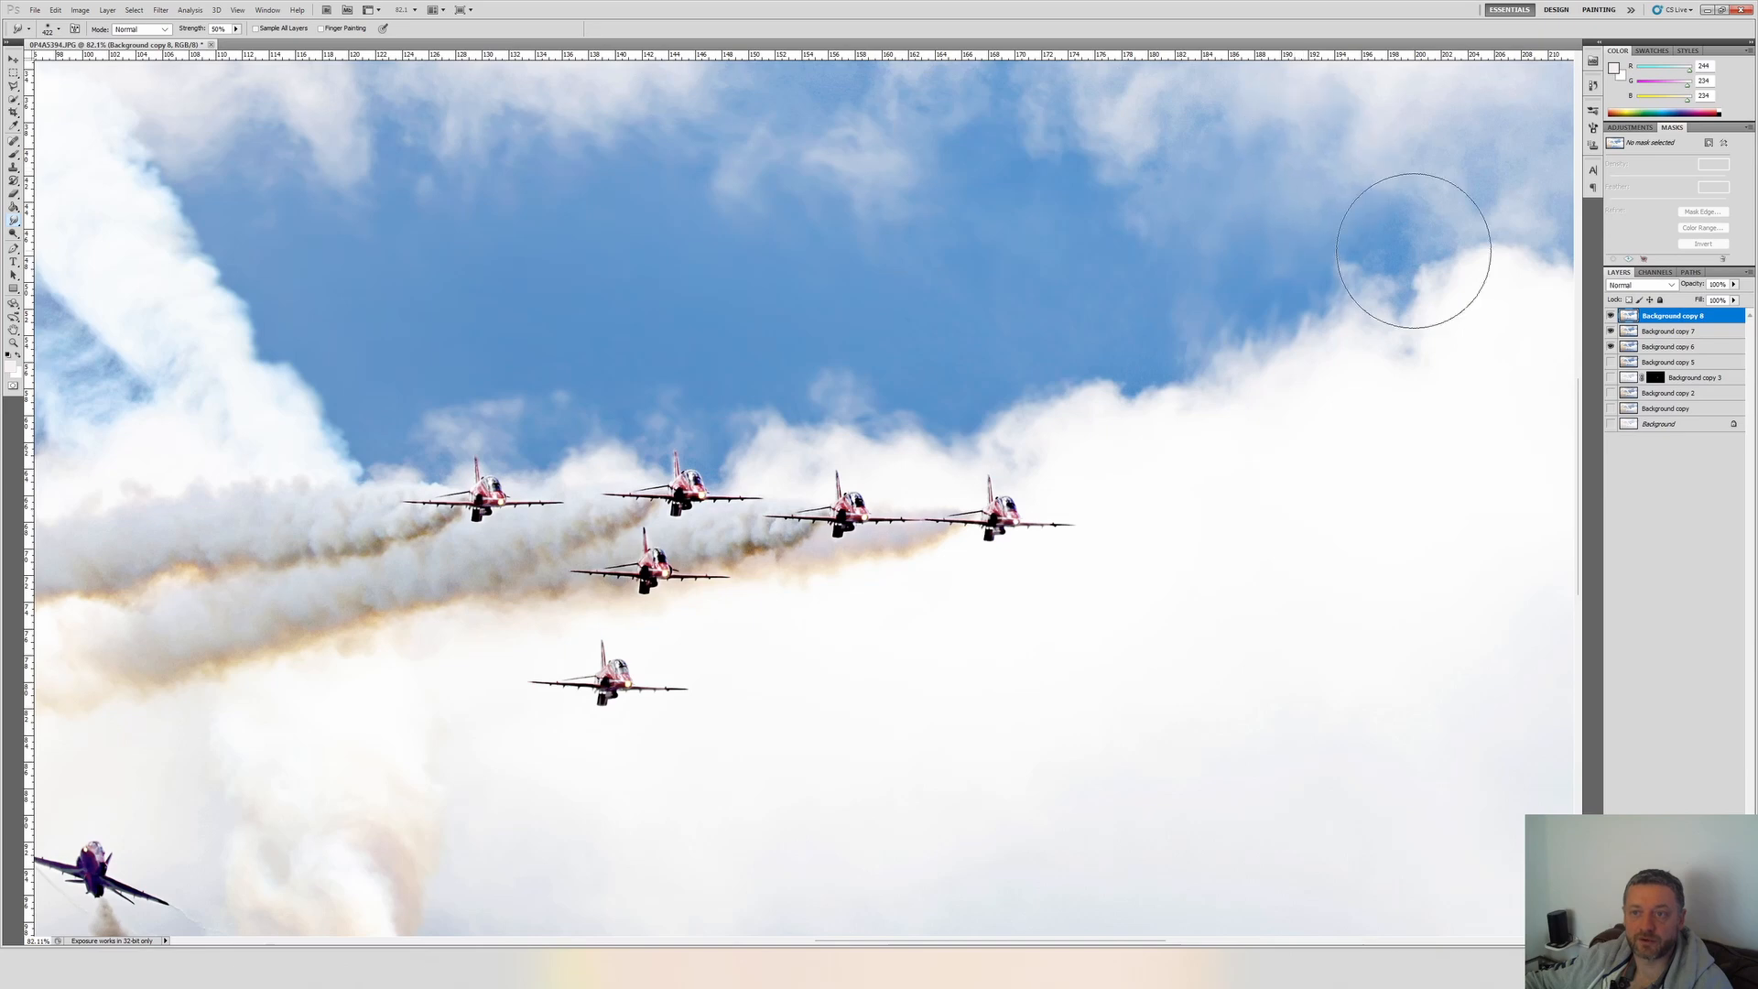
{"action": "key", "text": "ctrl+alt+z"}
{"action": "scroll", "coordinate": [1421, 236], "scroll_direction": "down", "scroll_amount": 5}
{"action": "scroll", "coordinate": [1288, 659], "scroll_direction": "up", "scroll_amount": 5}
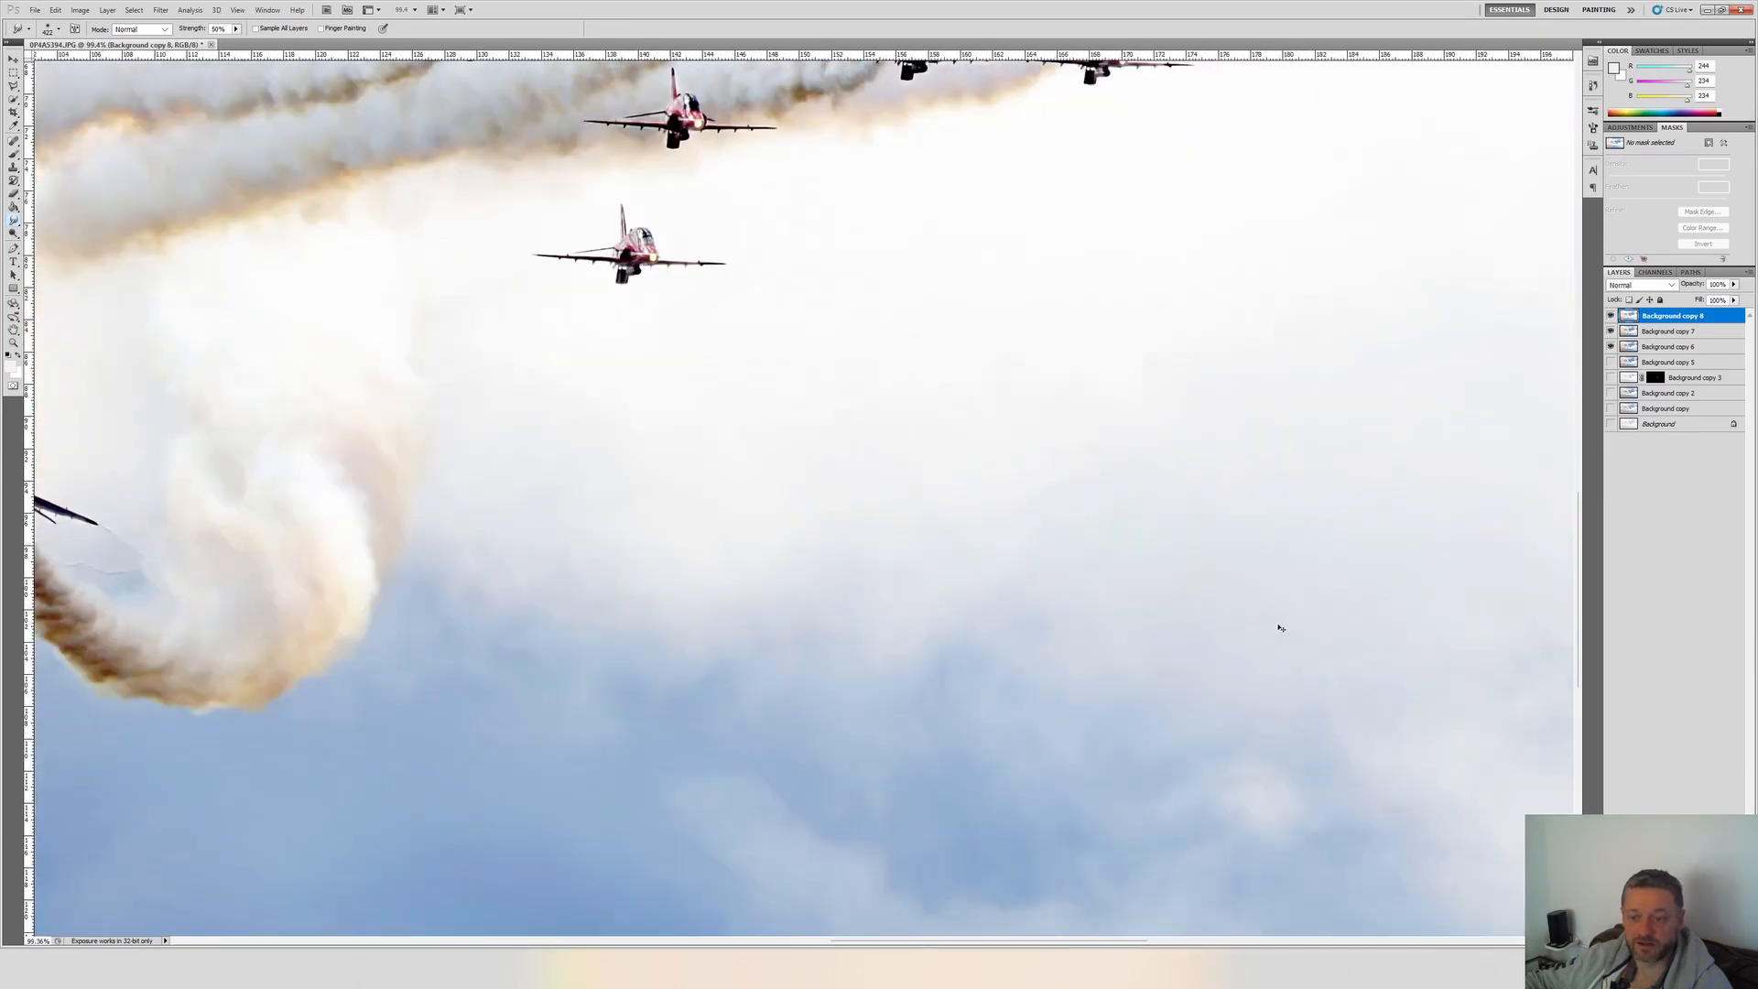
{"action": "scroll", "coordinate": [1287, 660], "scroll_direction": "down", "scroll_amount": 4}
{"action": "scroll", "coordinate": [1071, 757], "scroll_direction": "up", "scroll_amount": 4}
{"action": "scroll", "coordinate": [1071, 757], "scroll_direction": "down", "scroll_amount": 5}
Duplicate Background copy 8 and apply Levels to the duplicate, raising the RGB black input level slightly.
{"action": "right_click", "coordinate": [1675, 316]}
{"action": "left_click", "coordinate": [1635, 390]}
{"action": "key", "text": "Return"}
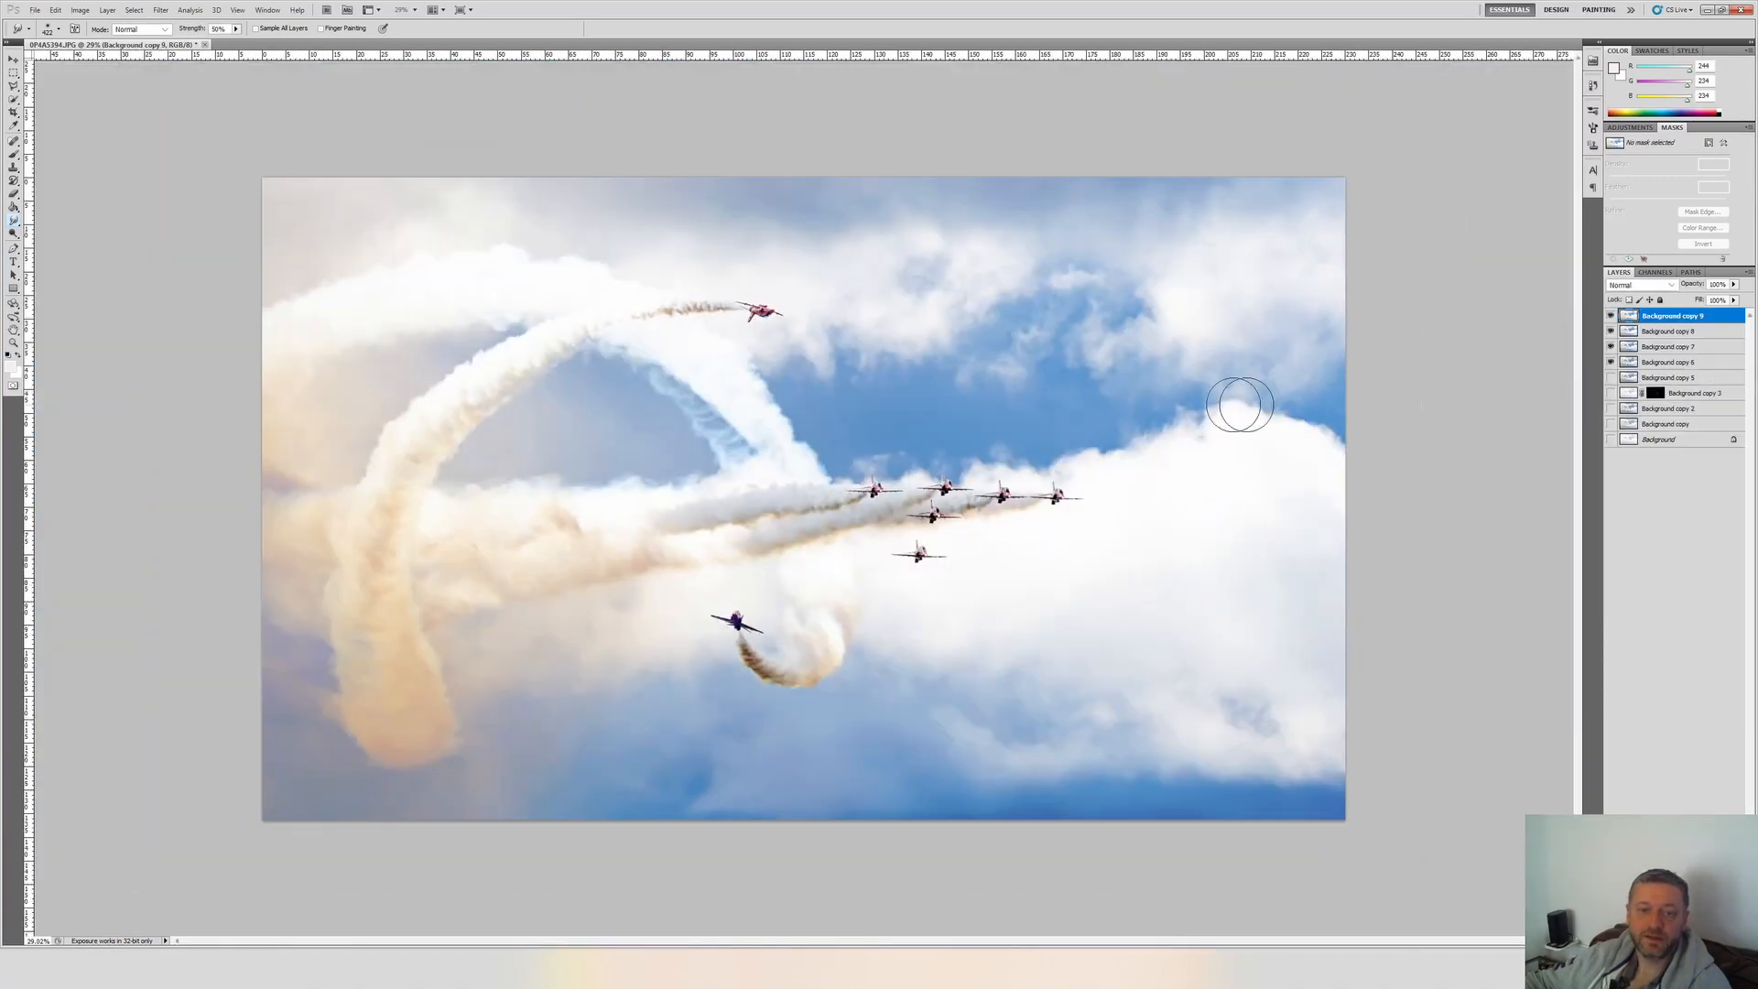
{"action": "key", "text": "ctrl+l"}
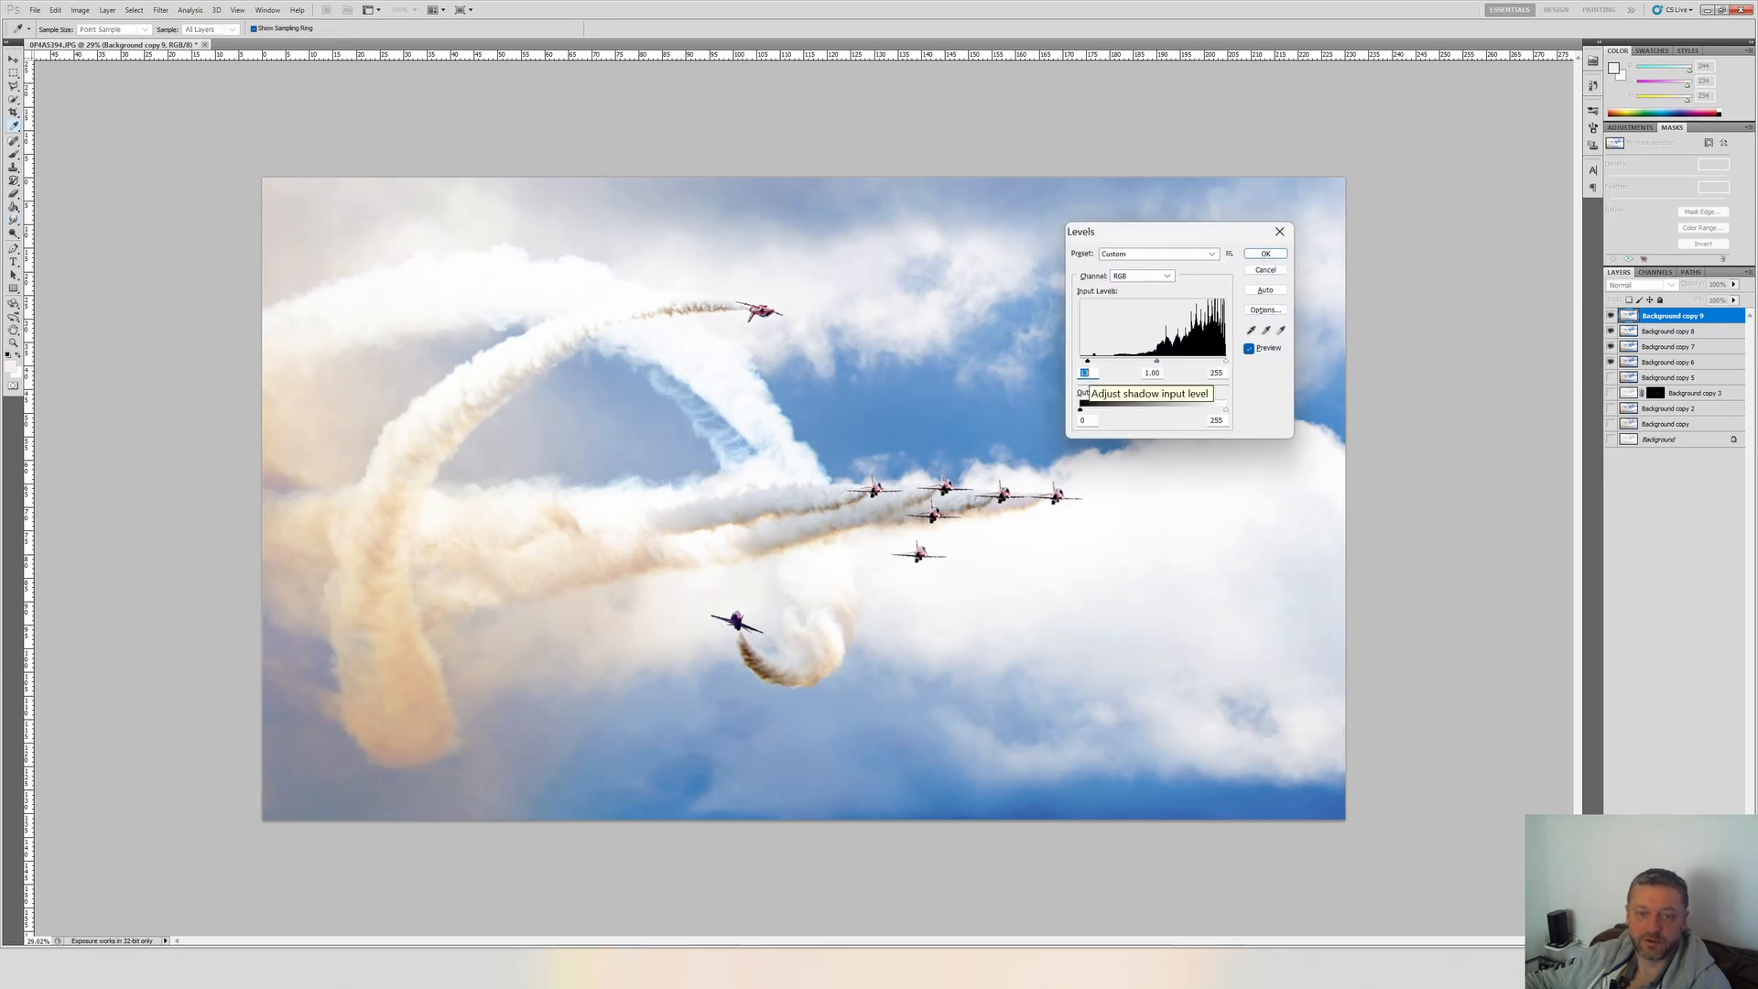
{"action": "key", "text": "Return"}
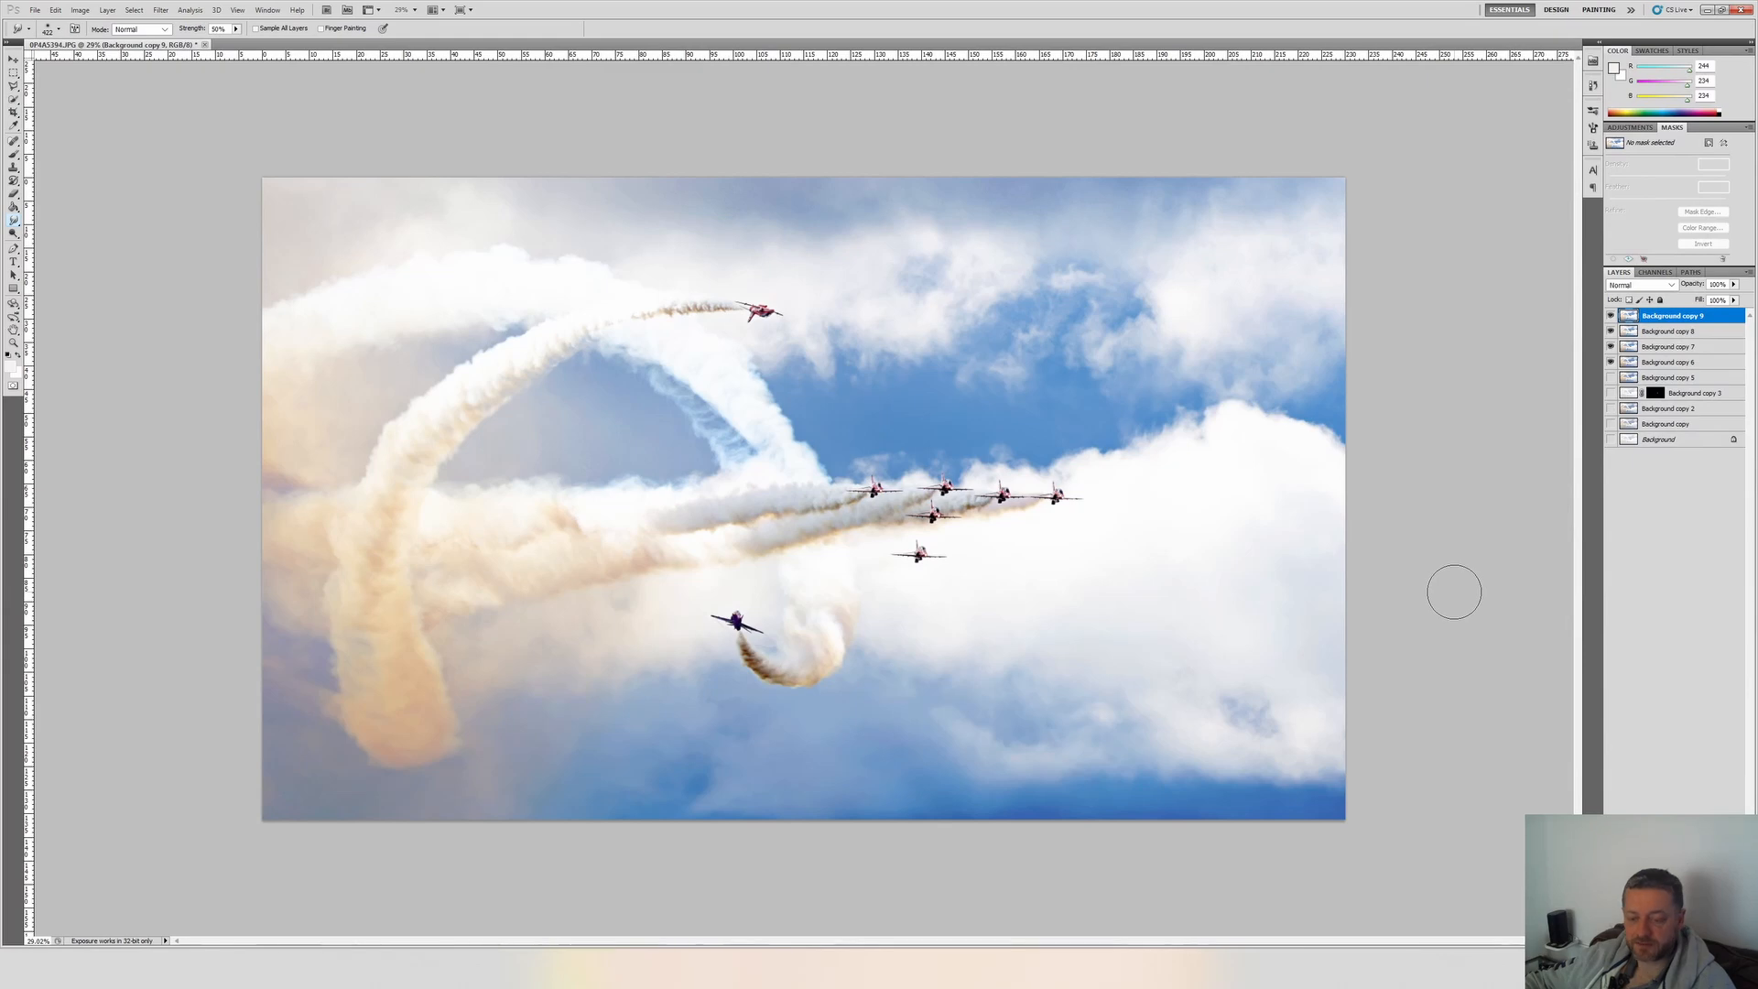
Review the individual colour channels of Background copy 9 in Levels and raise the black input levels of the green and blue channels.
{"action": "key", "text": "ctrl+l"}
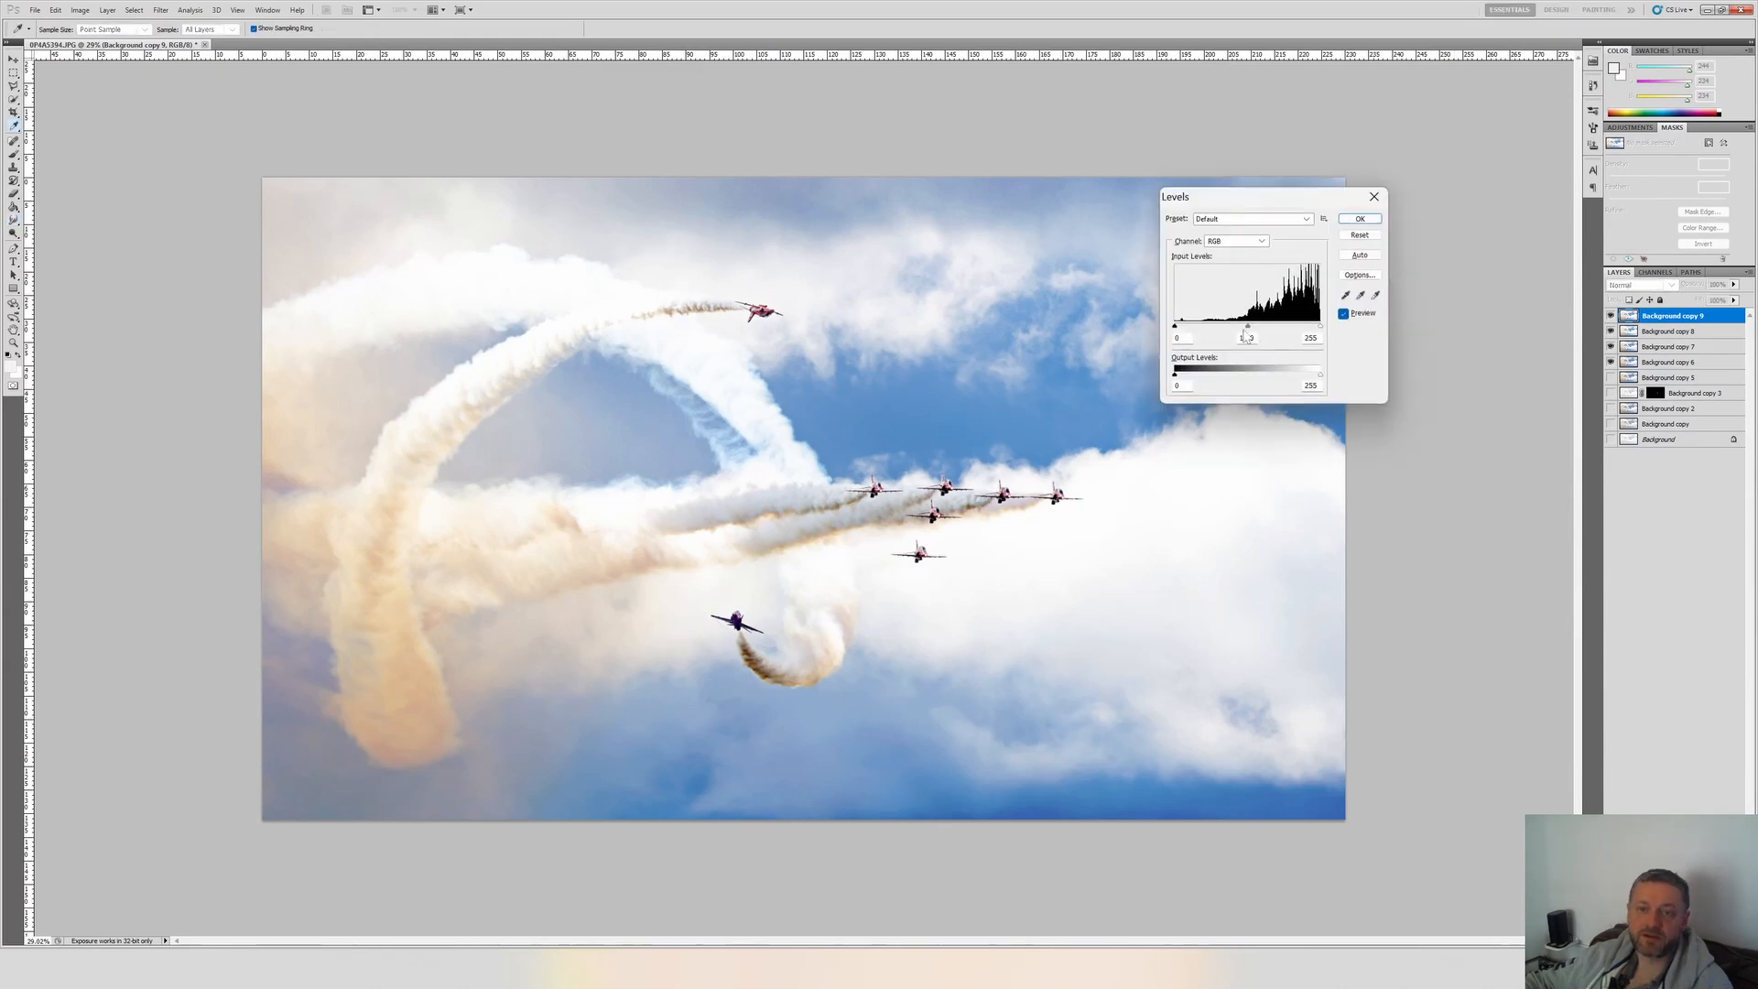
{"action": "key", "text": "alt+5"}
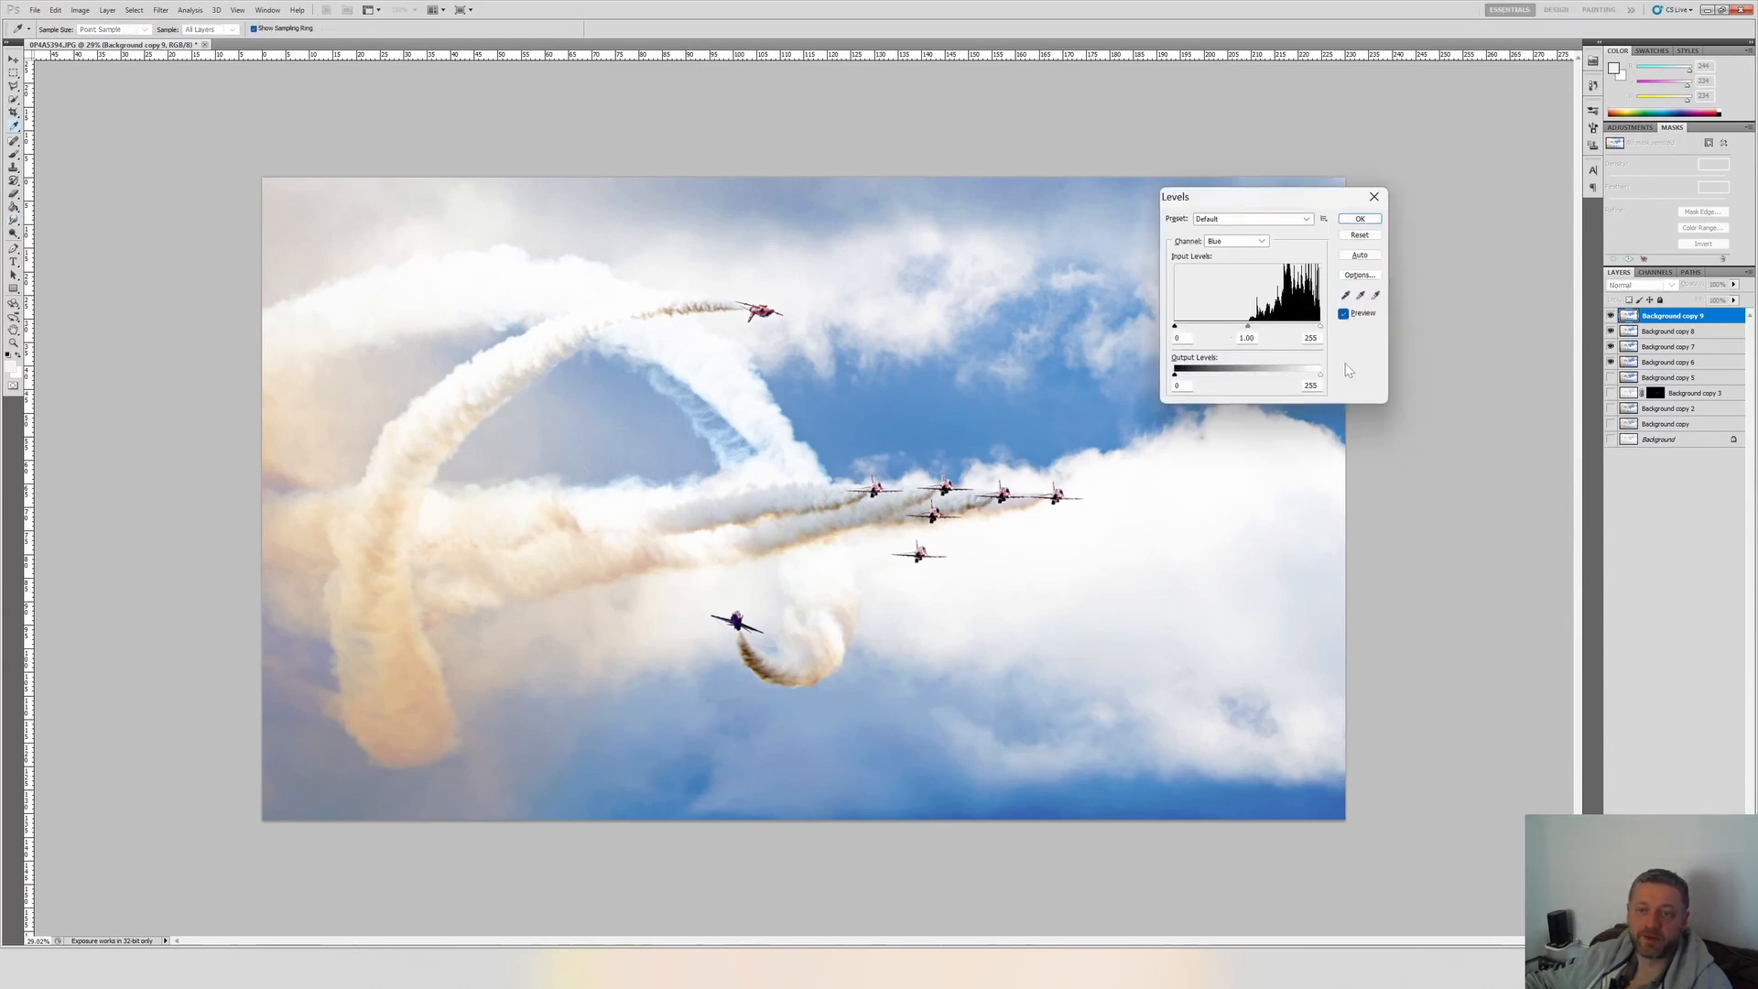
{"action": "key", "text": "alt+3"}
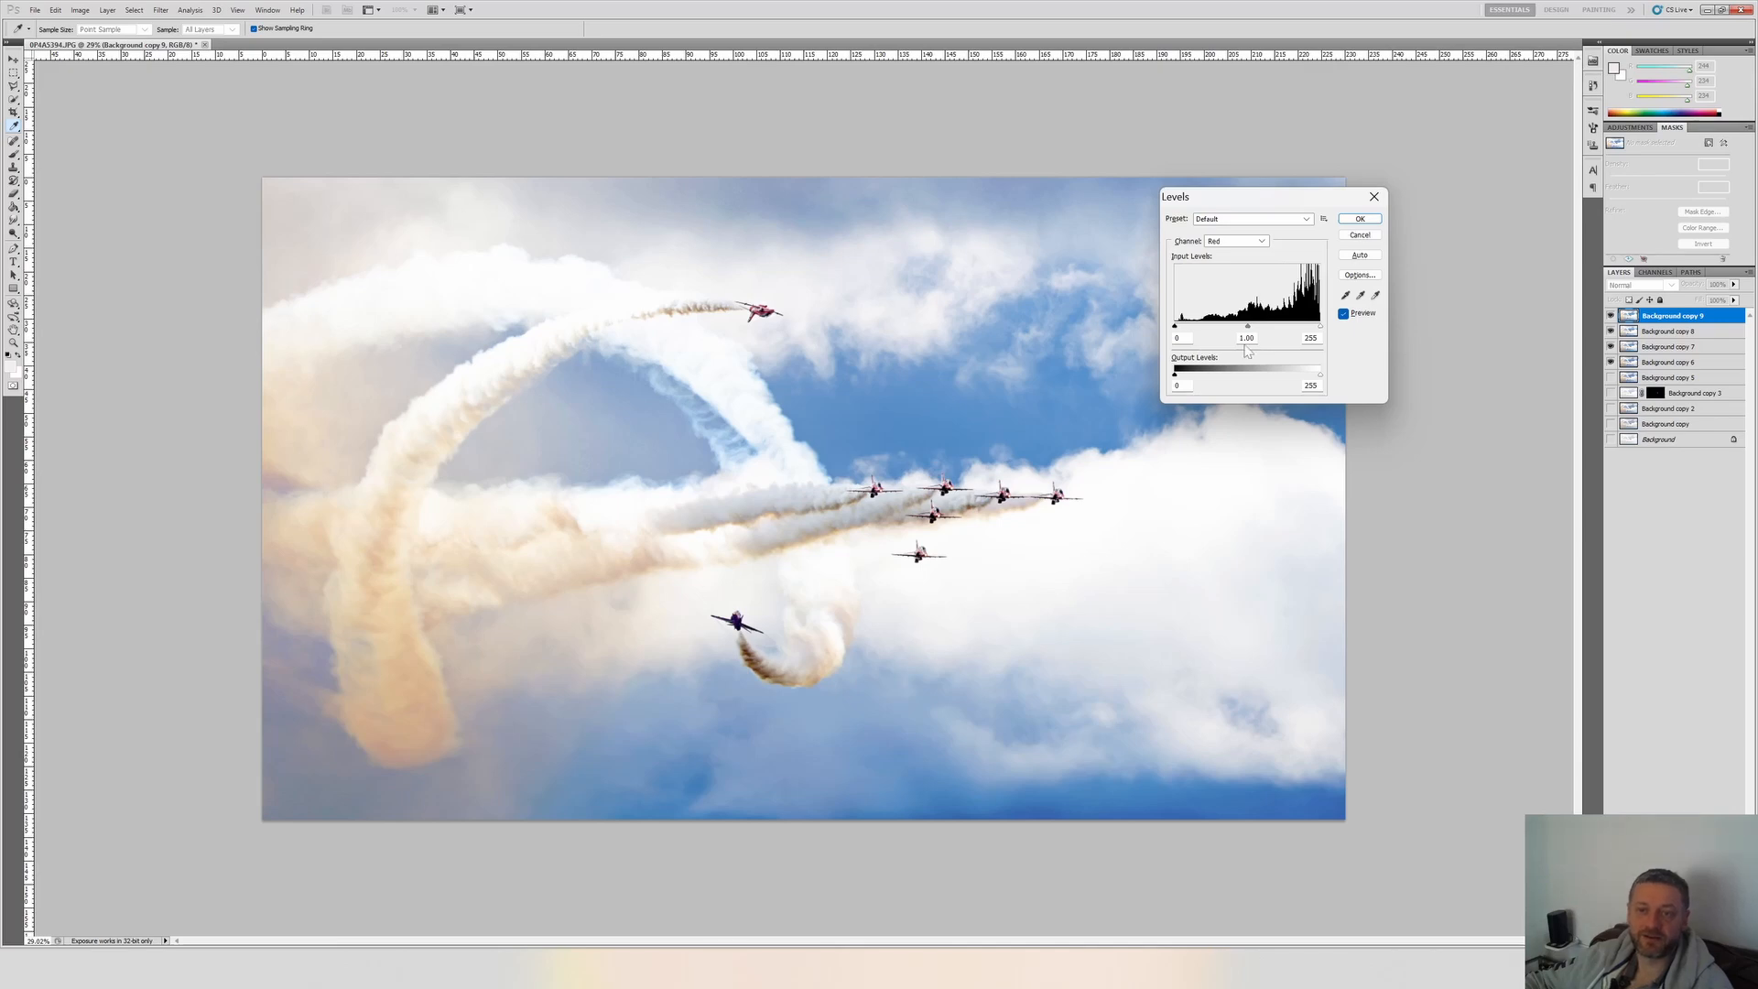
{"action": "left_click", "coordinate": [1222, 242]}
{"action": "left_click", "coordinate": [1292, 250]}
{"action": "key", "text": "alt+4"}
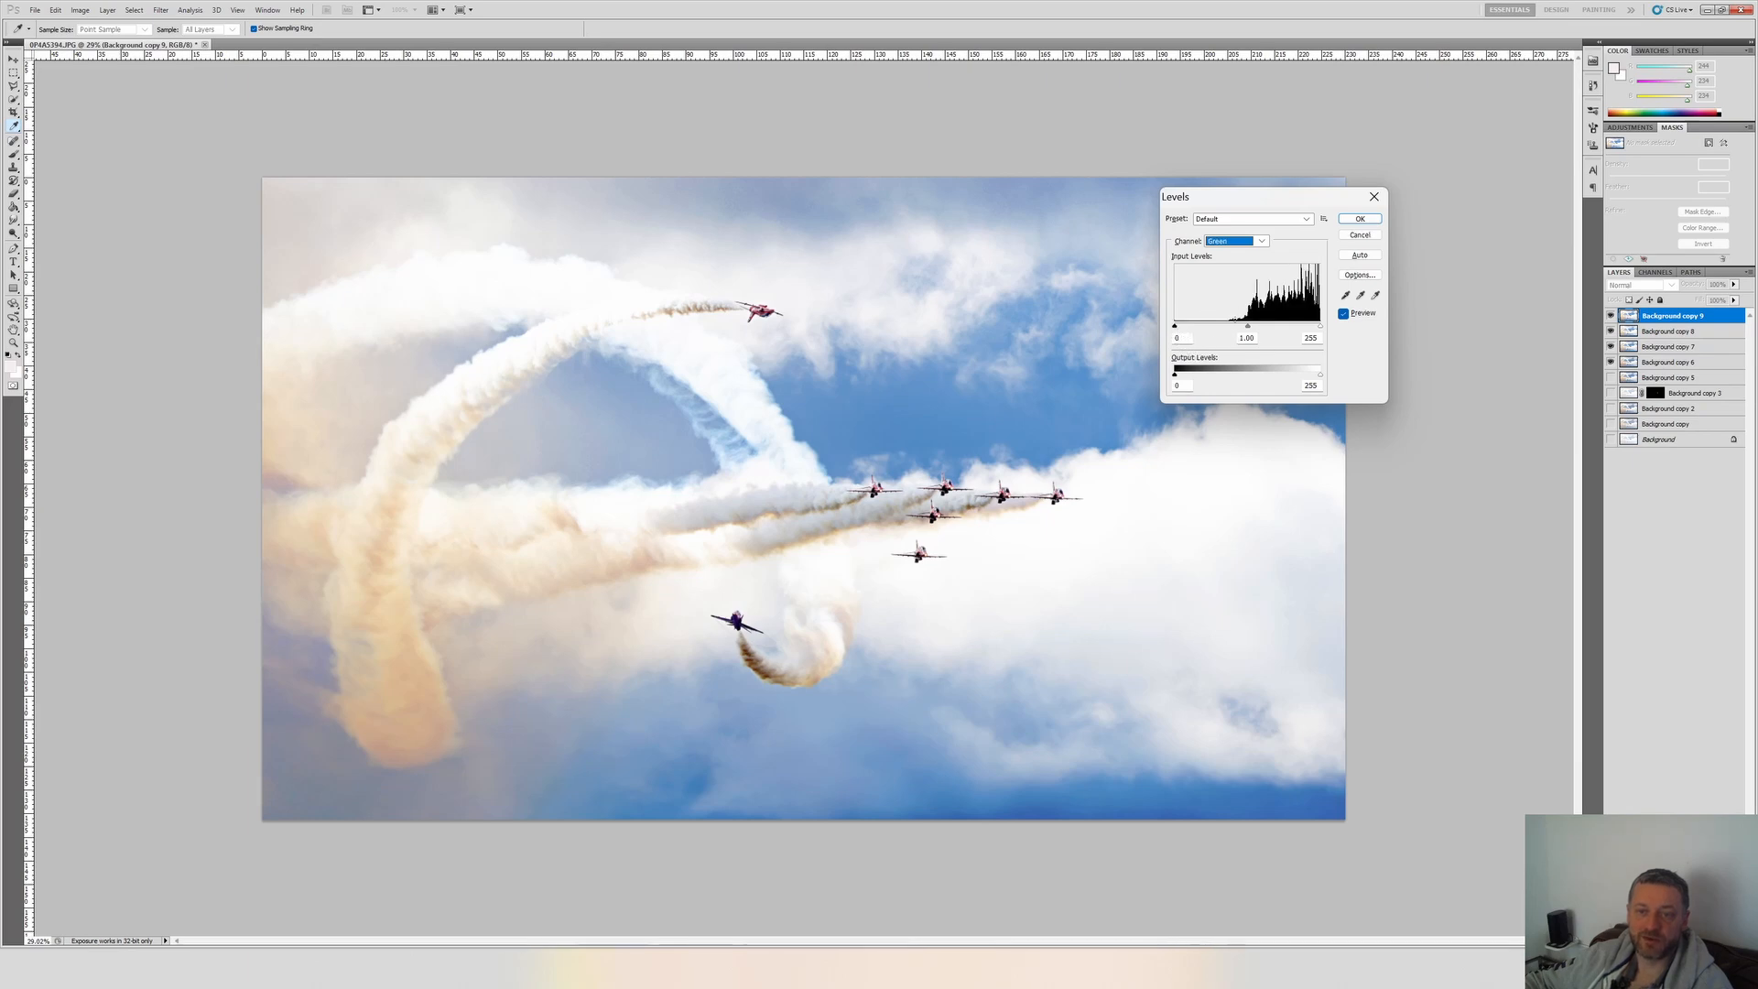
{"action": "key", "text": "alt+5"}
{"action": "key", "text": "alt+3"}
{"action": "key", "text": "alt+4"}
{"action": "type", "text": "5"}
{"action": "left_click_drag", "start_coordinate": [1180, 327], "coordinate": [1181, 327]}
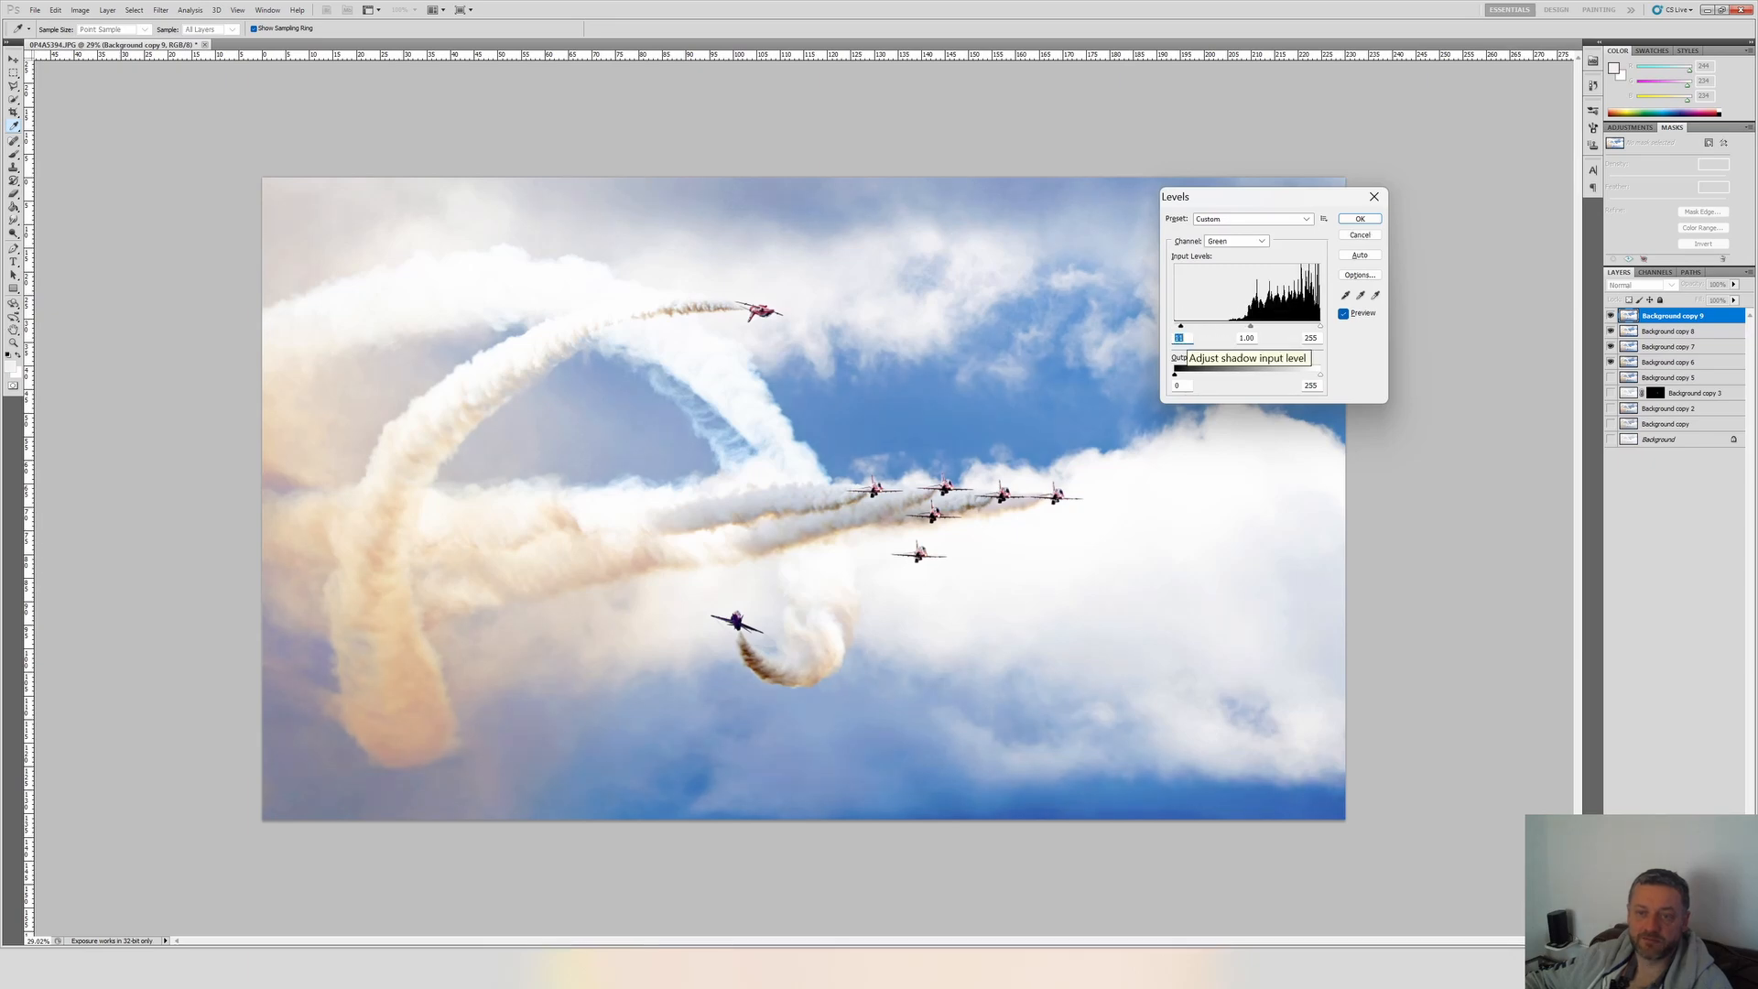
{"action": "key", "text": "alt+5"}
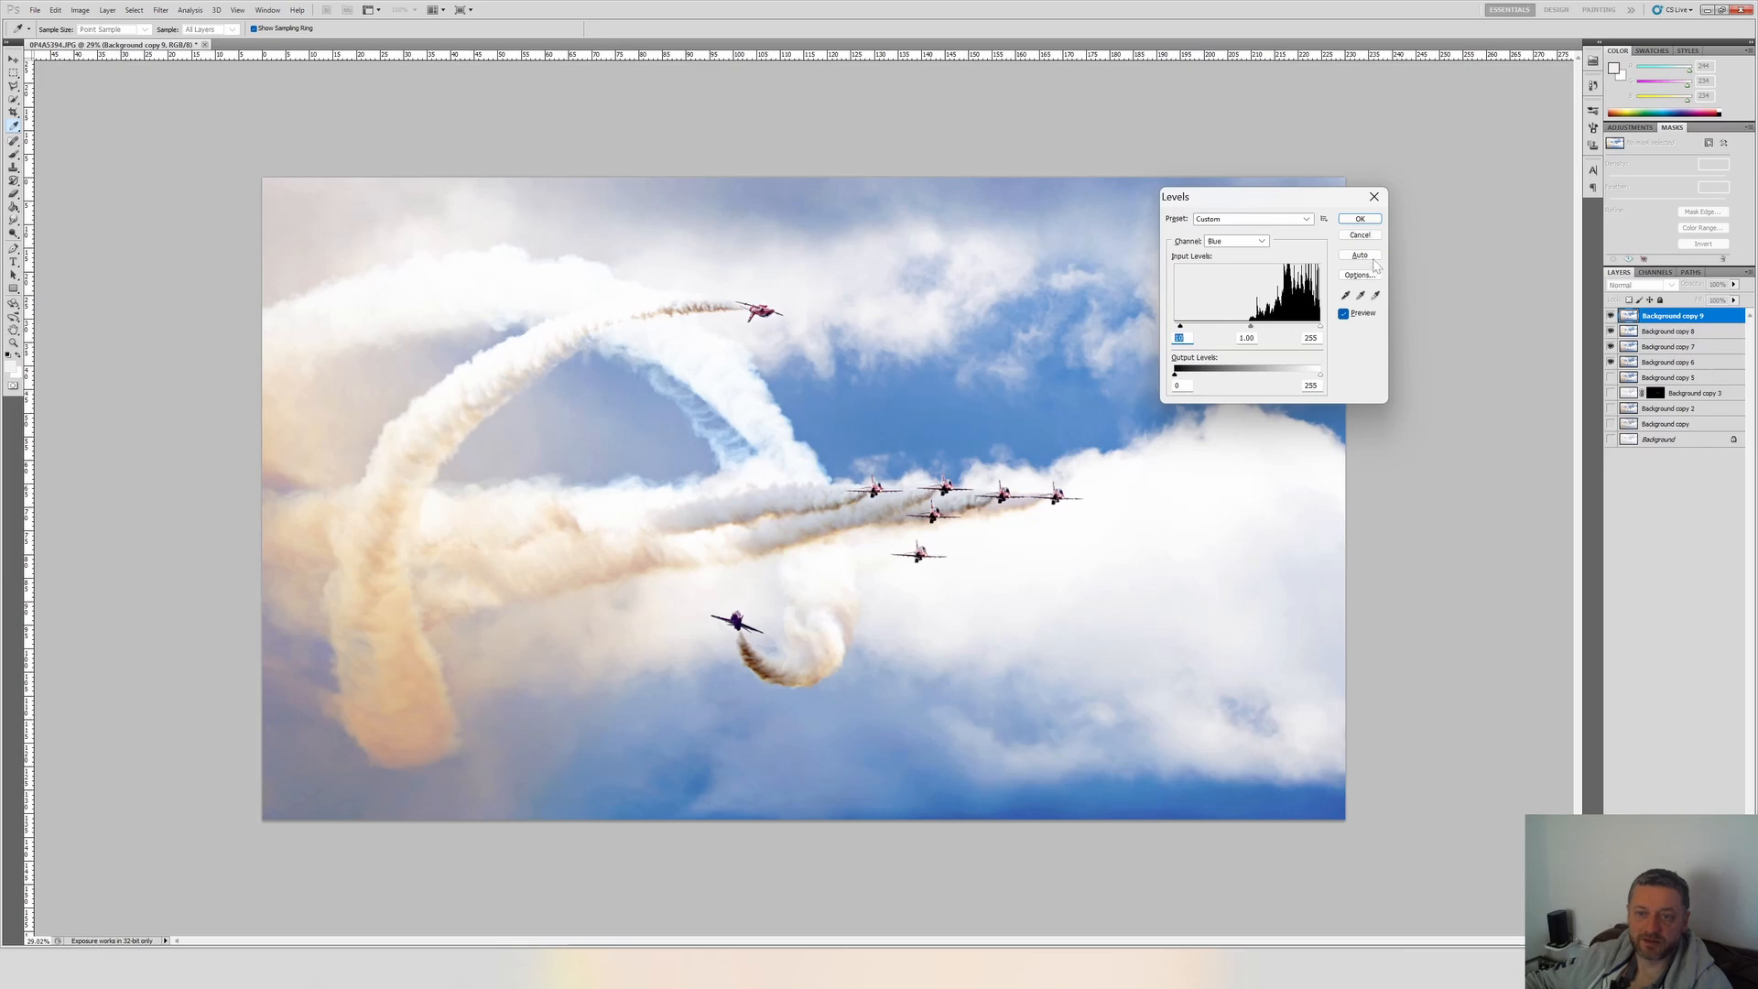
{"action": "left_click", "coordinate": [1367, 221]}
Compare the photo with and without the Levels changes on Background copy 9.
{"action": "left_click", "coordinate": [1611, 316]}
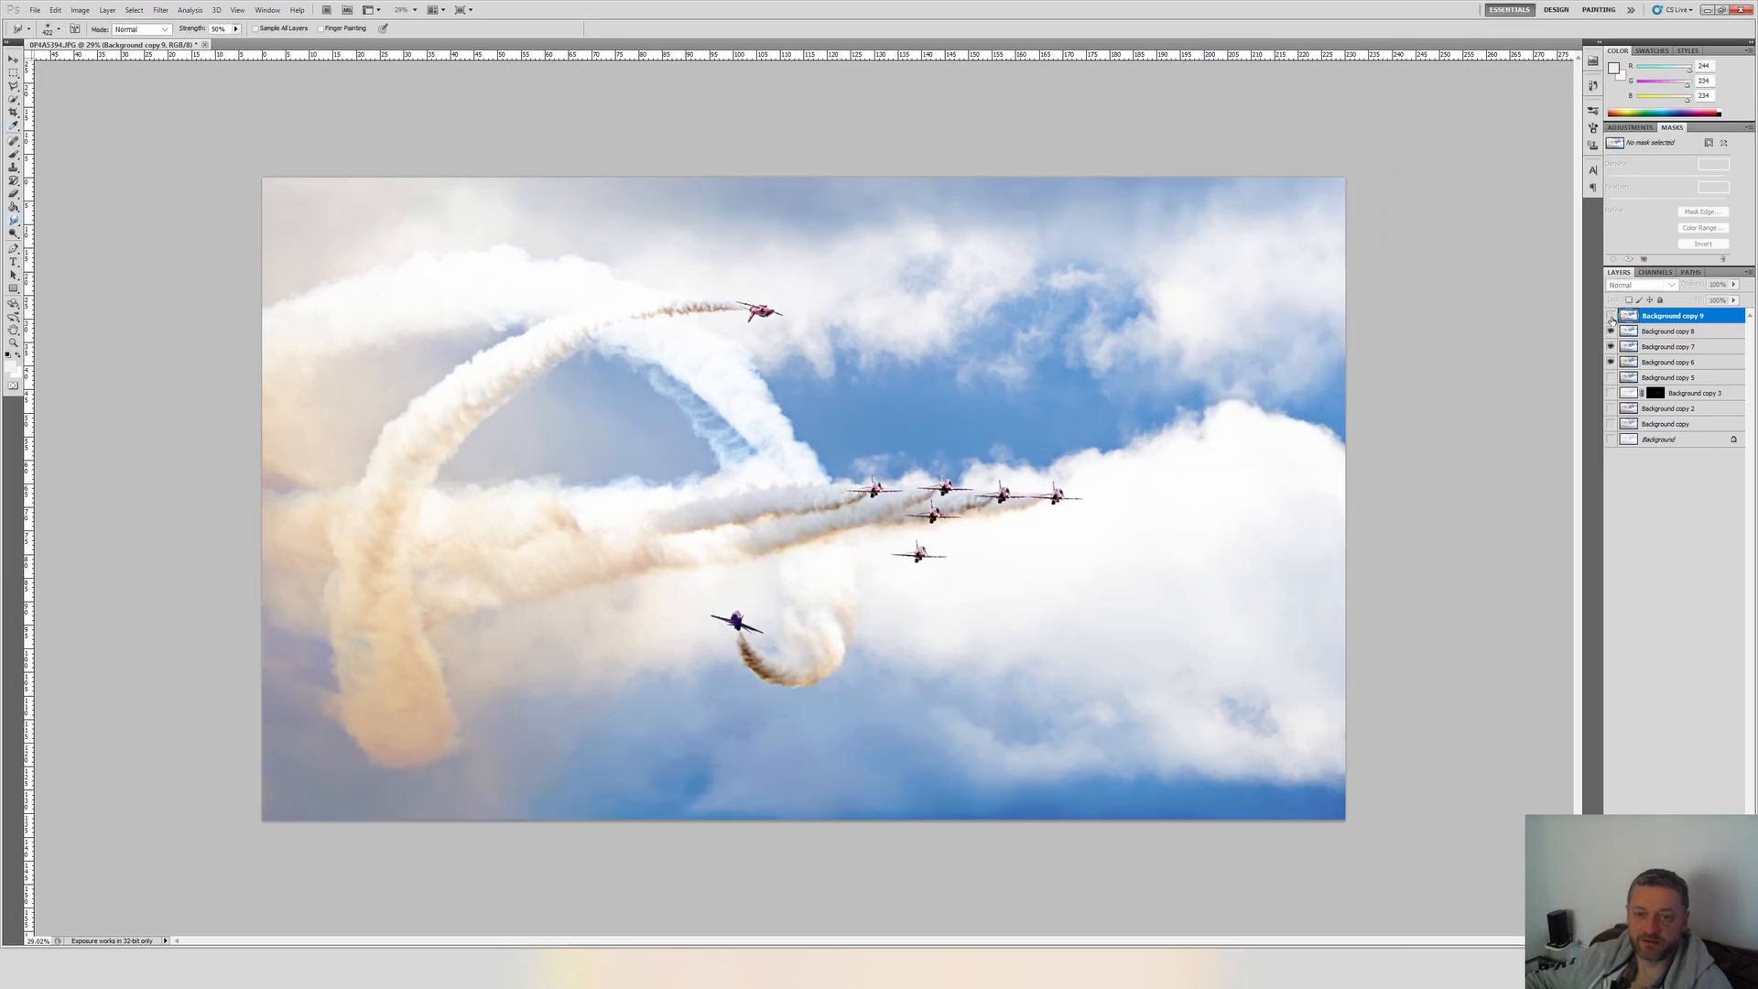
{"action": "left_click", "coordinate": [1611, 315]}
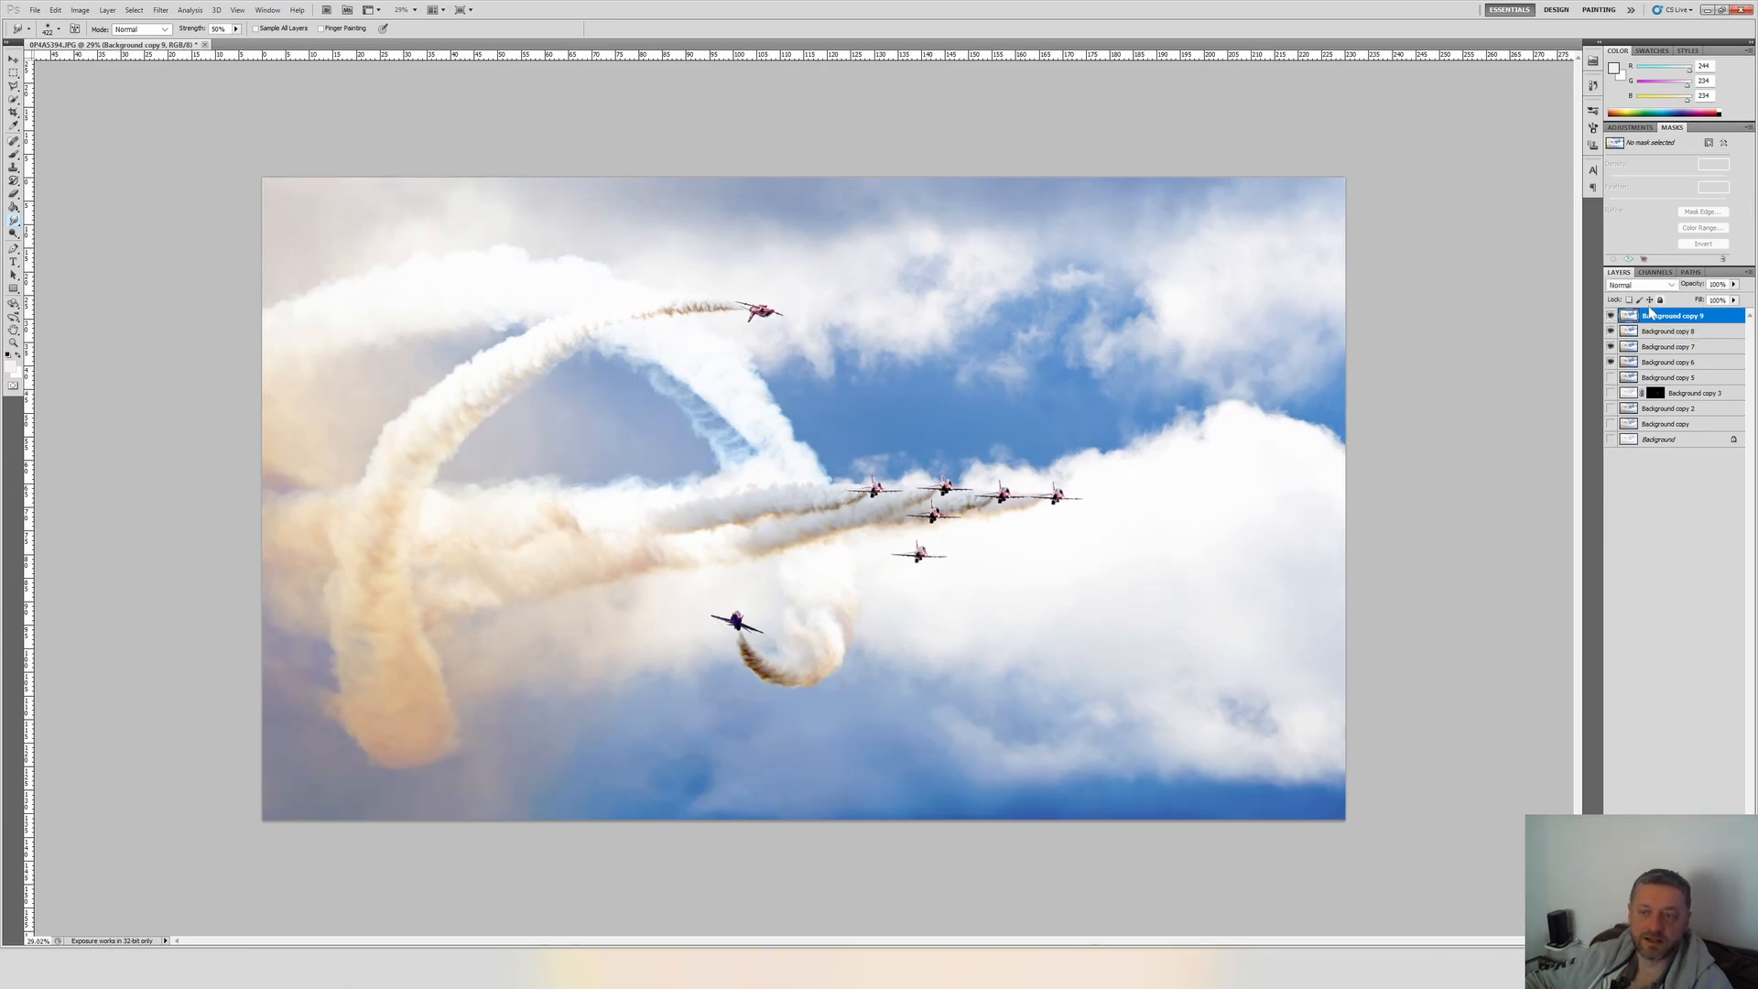
{"action": "left_click", "coordinate": [1611, 316]}
{"action": "left_click", "coordinate": [1610, 316]}
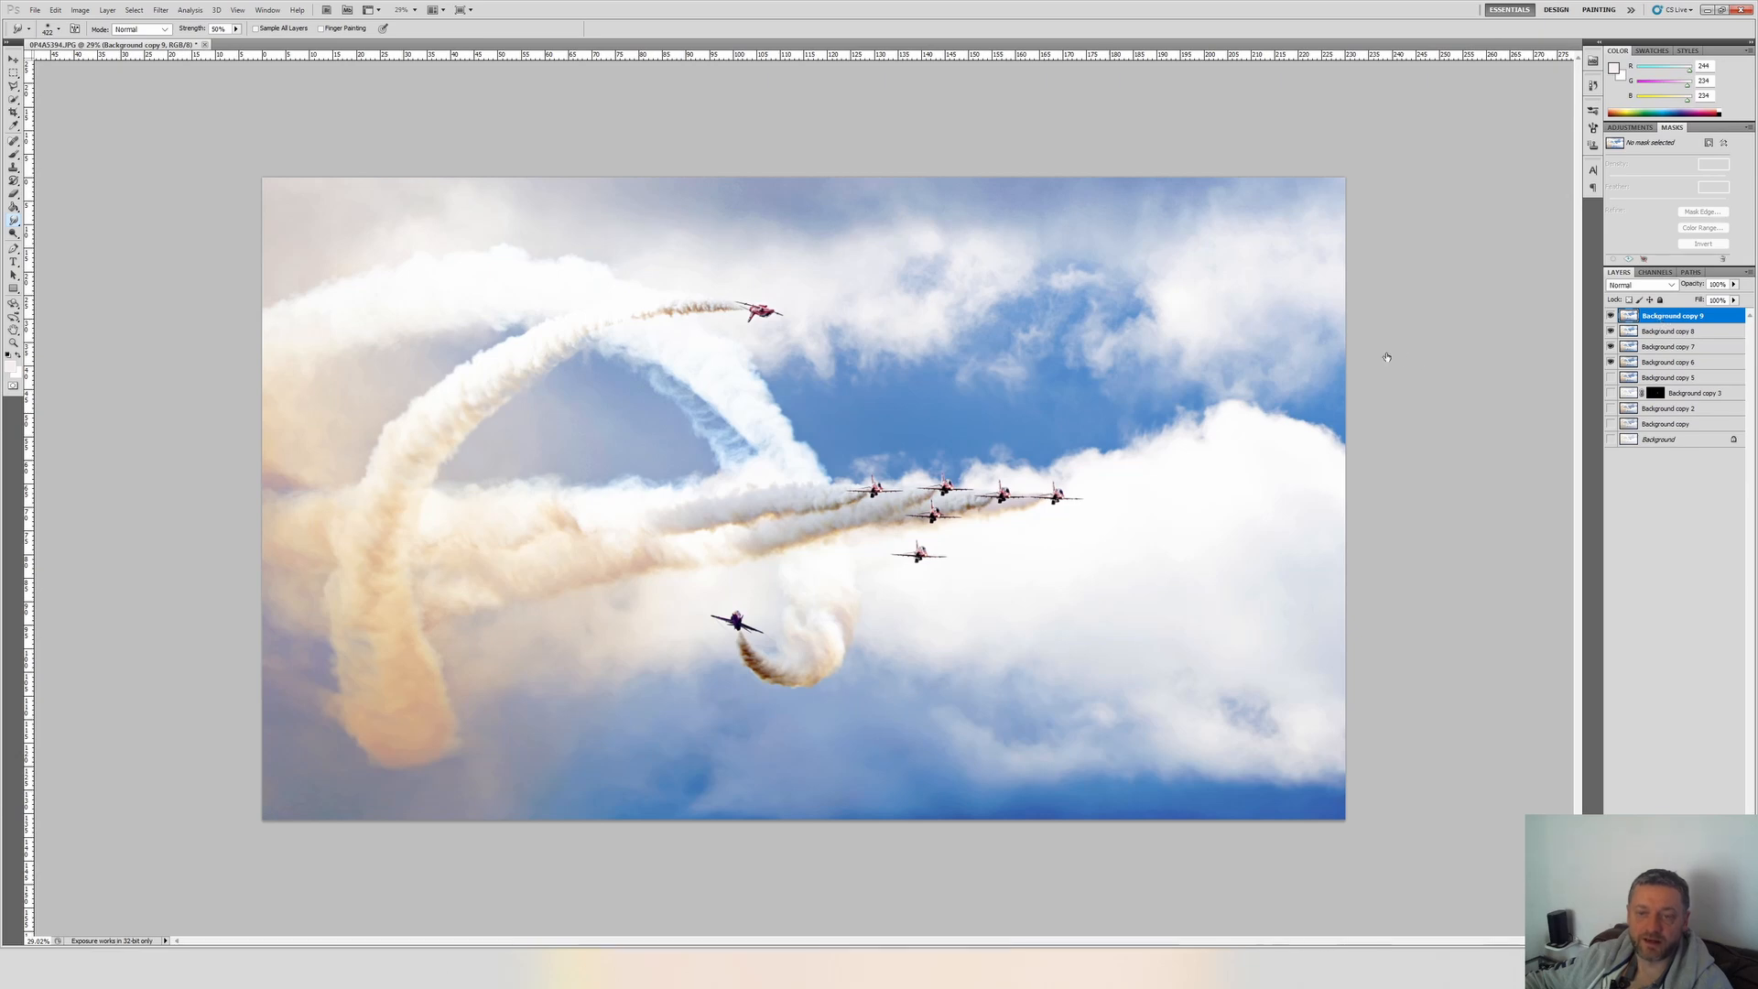
Apply Levels to Background copy 9 again, further raising the black input levels of the green and blue channels.
{"action": "key", "text": "ctrl+l"}
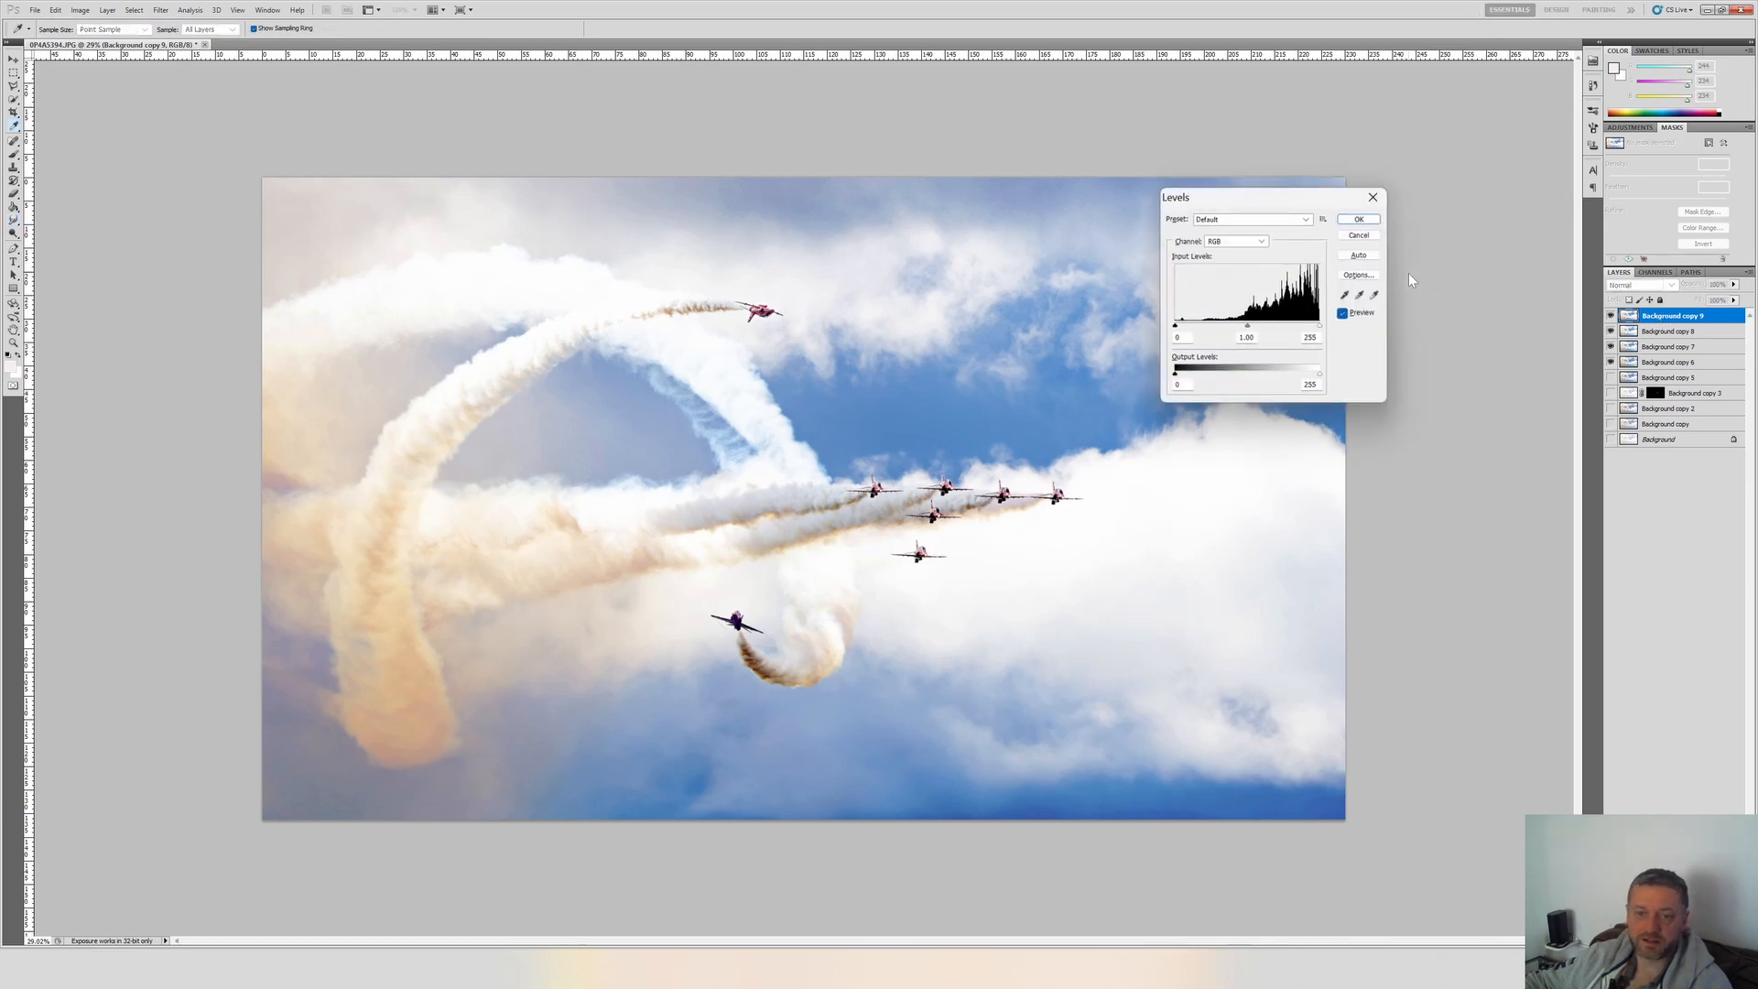
{"action": "key", "text": "alt+3"}
{"action": "key", "text": "alt+4"}
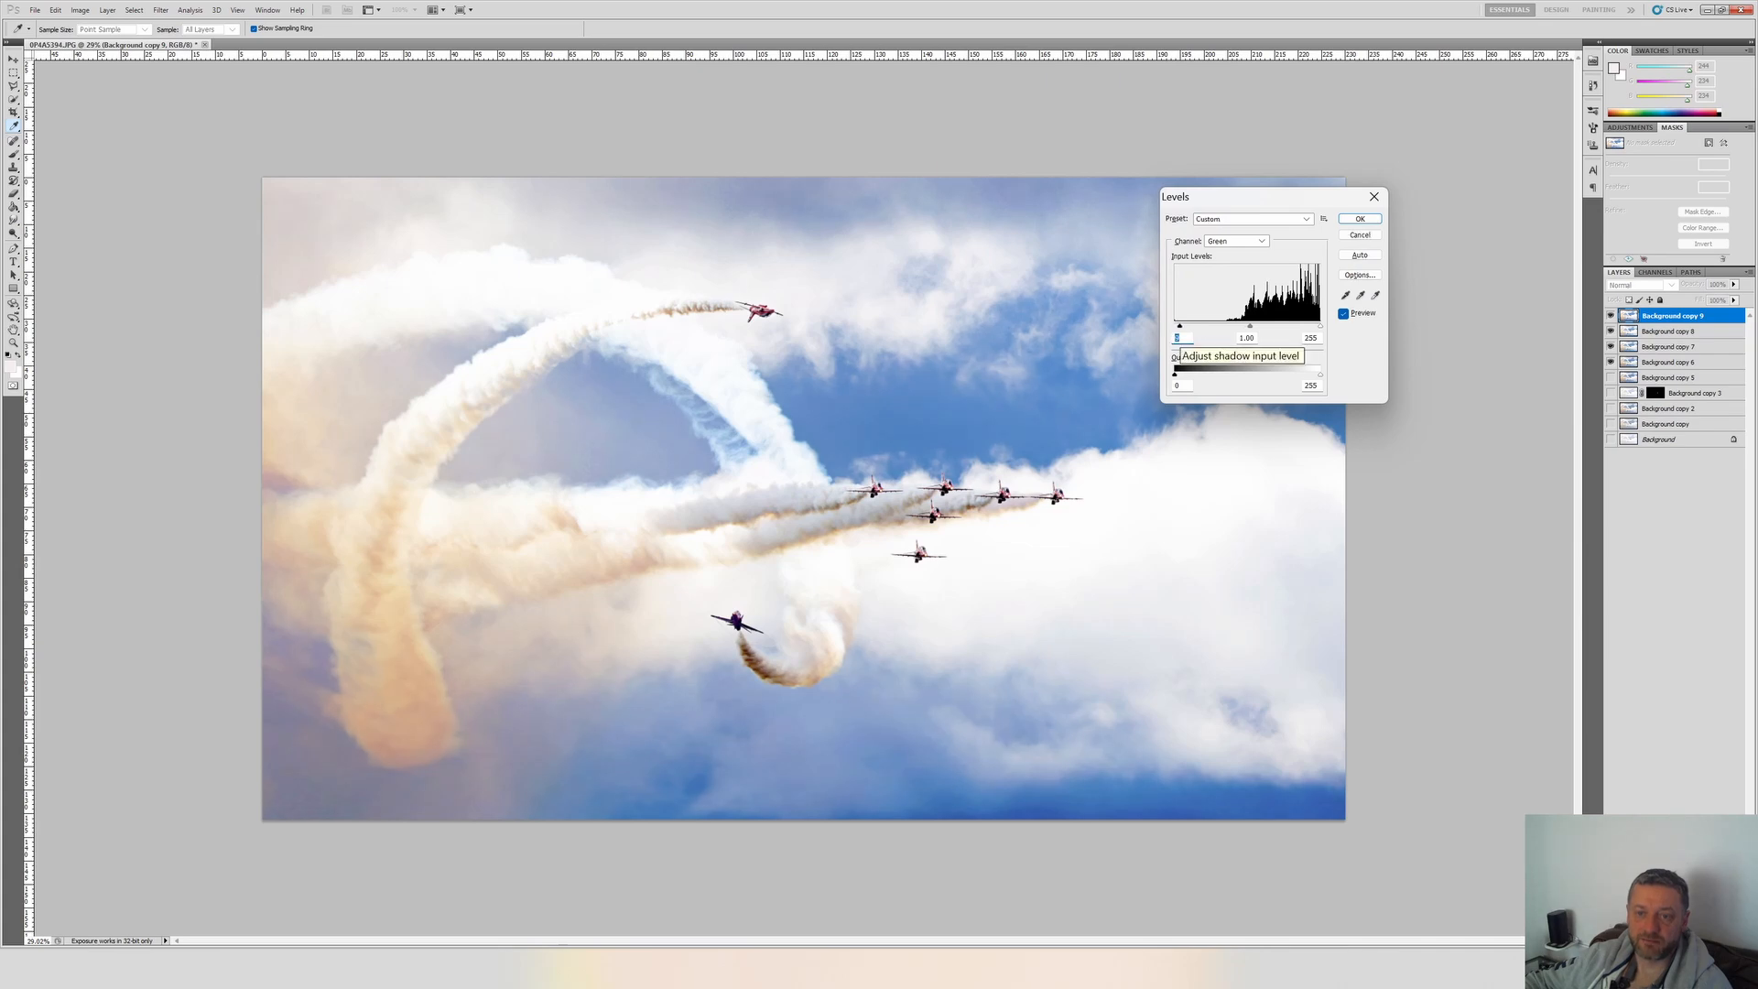
{"action": "key", "text": "alt+5"}
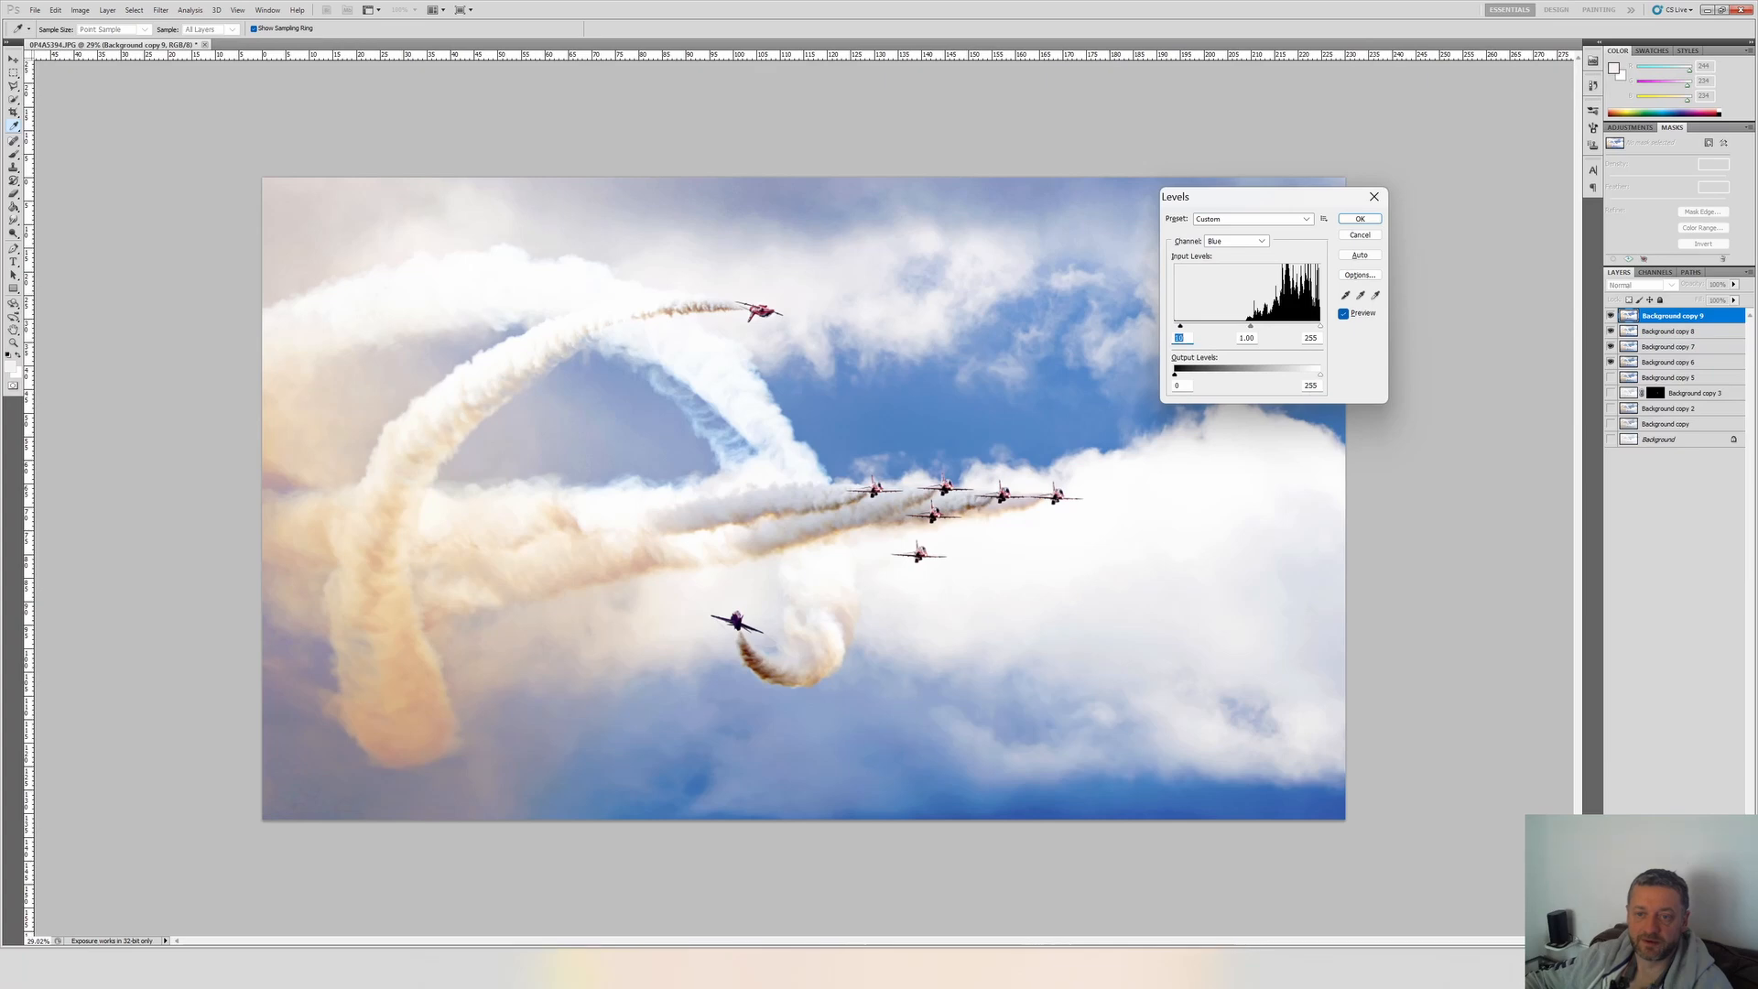
{"action": "left_click", "coordinate": [1360, 219]}
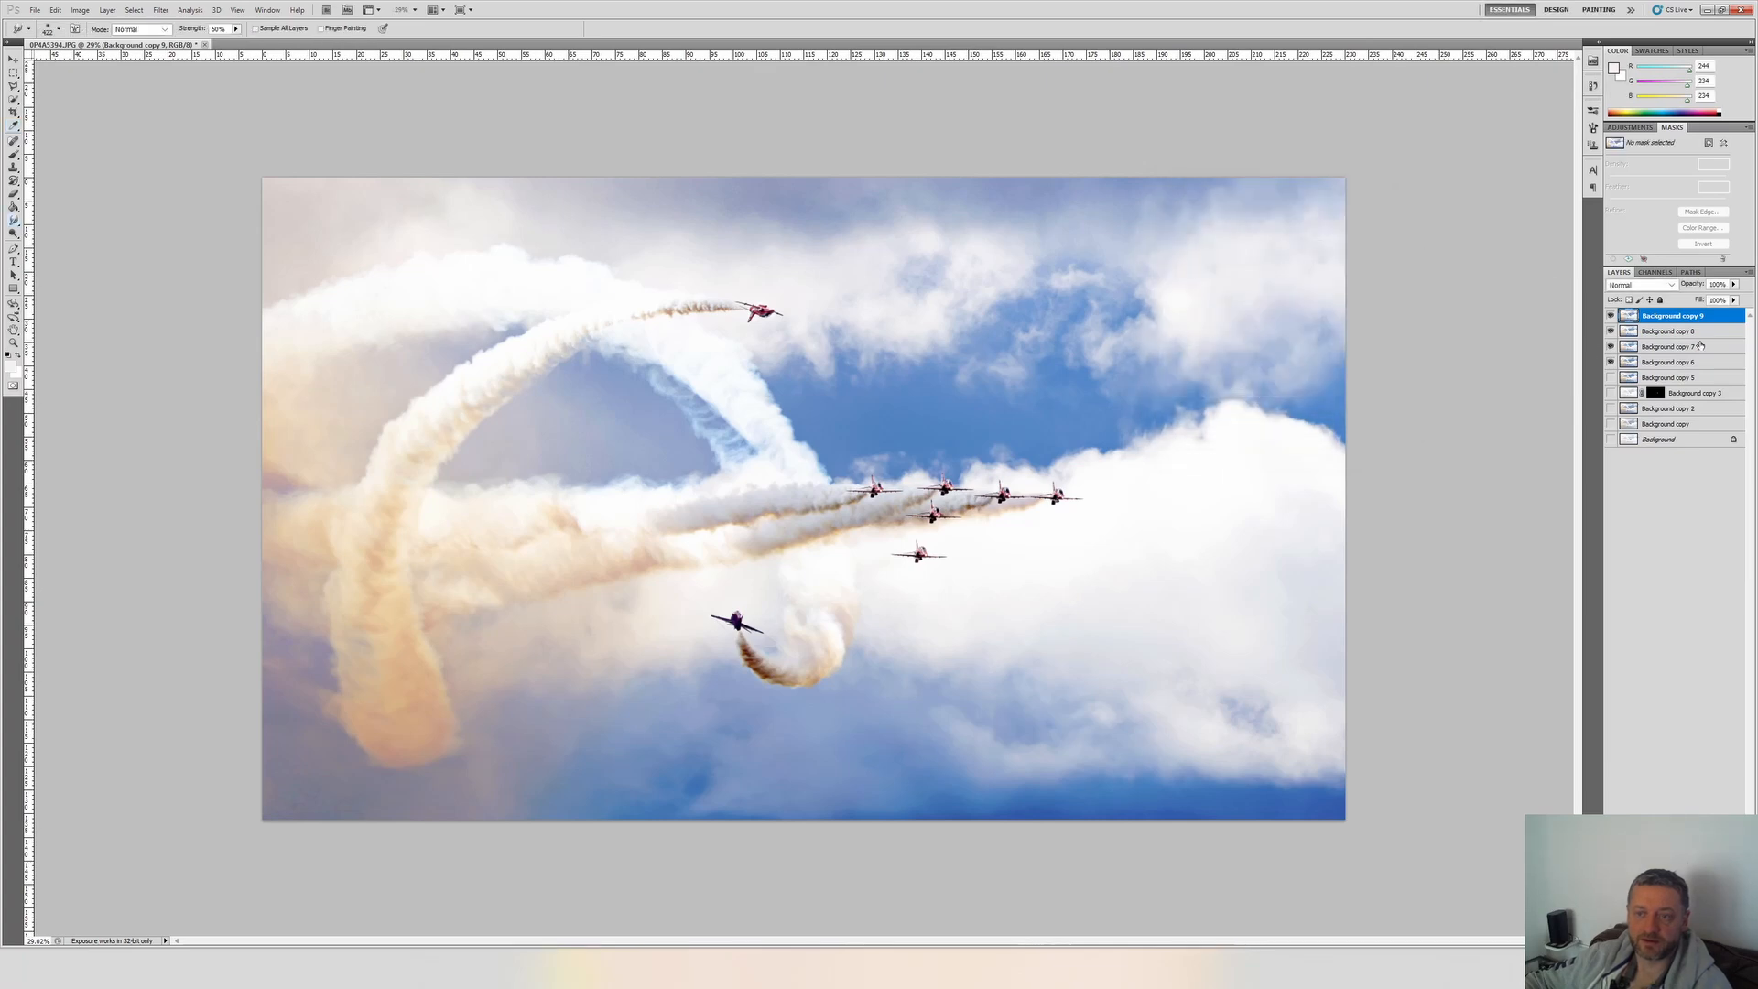
Check the effect of the second channel adjustment by toggling Background copy 9, and inspect the jet formation up close.
{"action": "left_click", "coordinate": [1611, 315]}
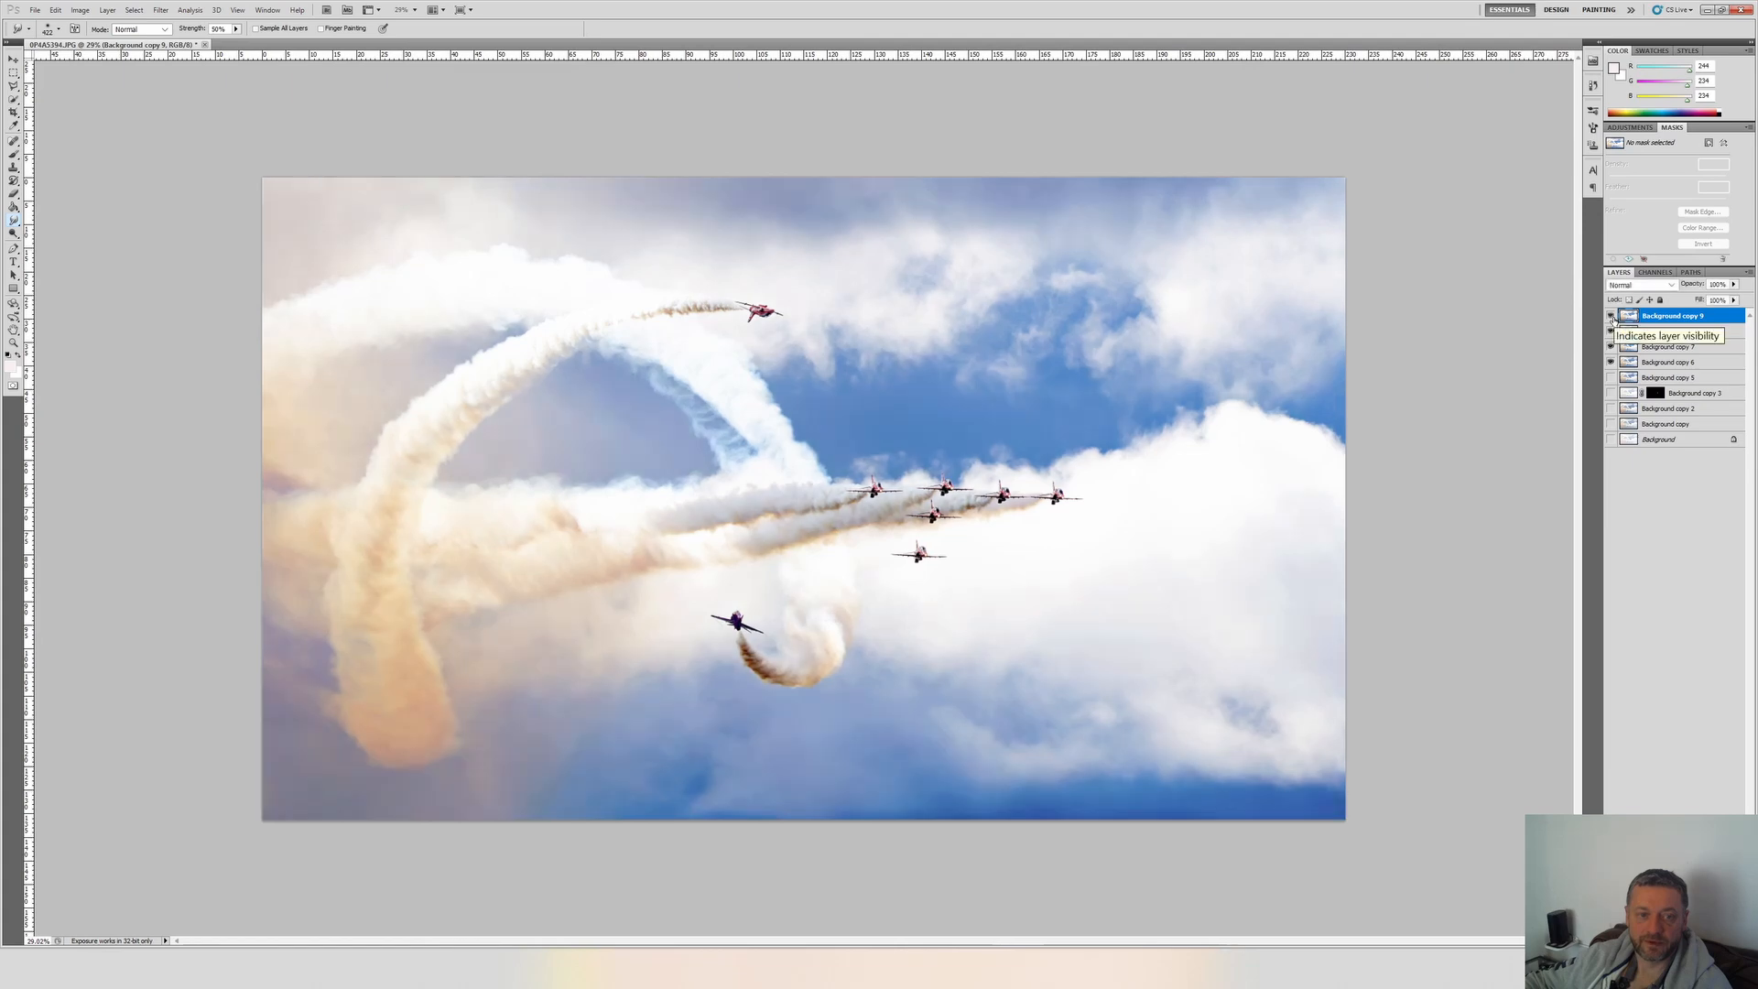
{"action": "scroll", "coordinate": [870, 545], "scroll_direction": "up", "scroll_amount": 3}
{"action": "scroll", "coordinate": [928, 547], "scroll_direction": "up", "scroll_amount": 2}
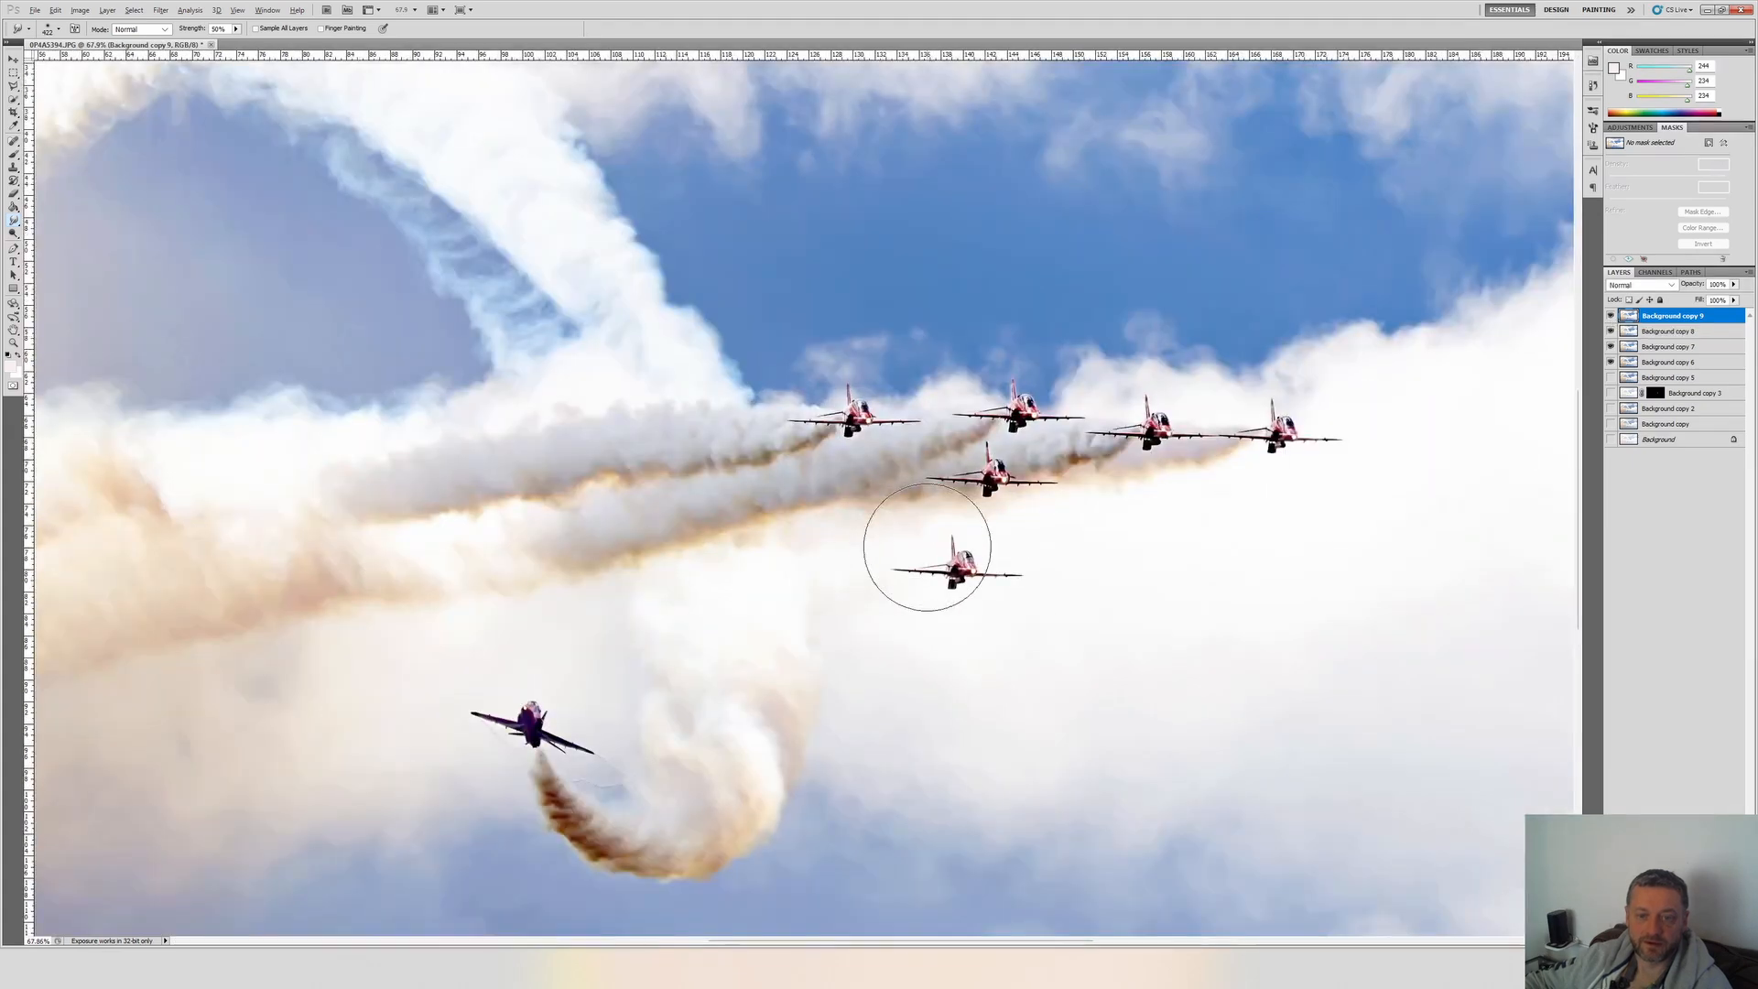
Examine the smoke trails and the jet formation up close, and review the overall look of the whole edited photo.
{"action": "scroll", "coordinate": [928, 548], "scroll_direction": "down", "scroll_amount": 5}
{"action": "scroll", "coordinate": [246, 569], "scroll_direction": "up", "scroll_amount": 5}
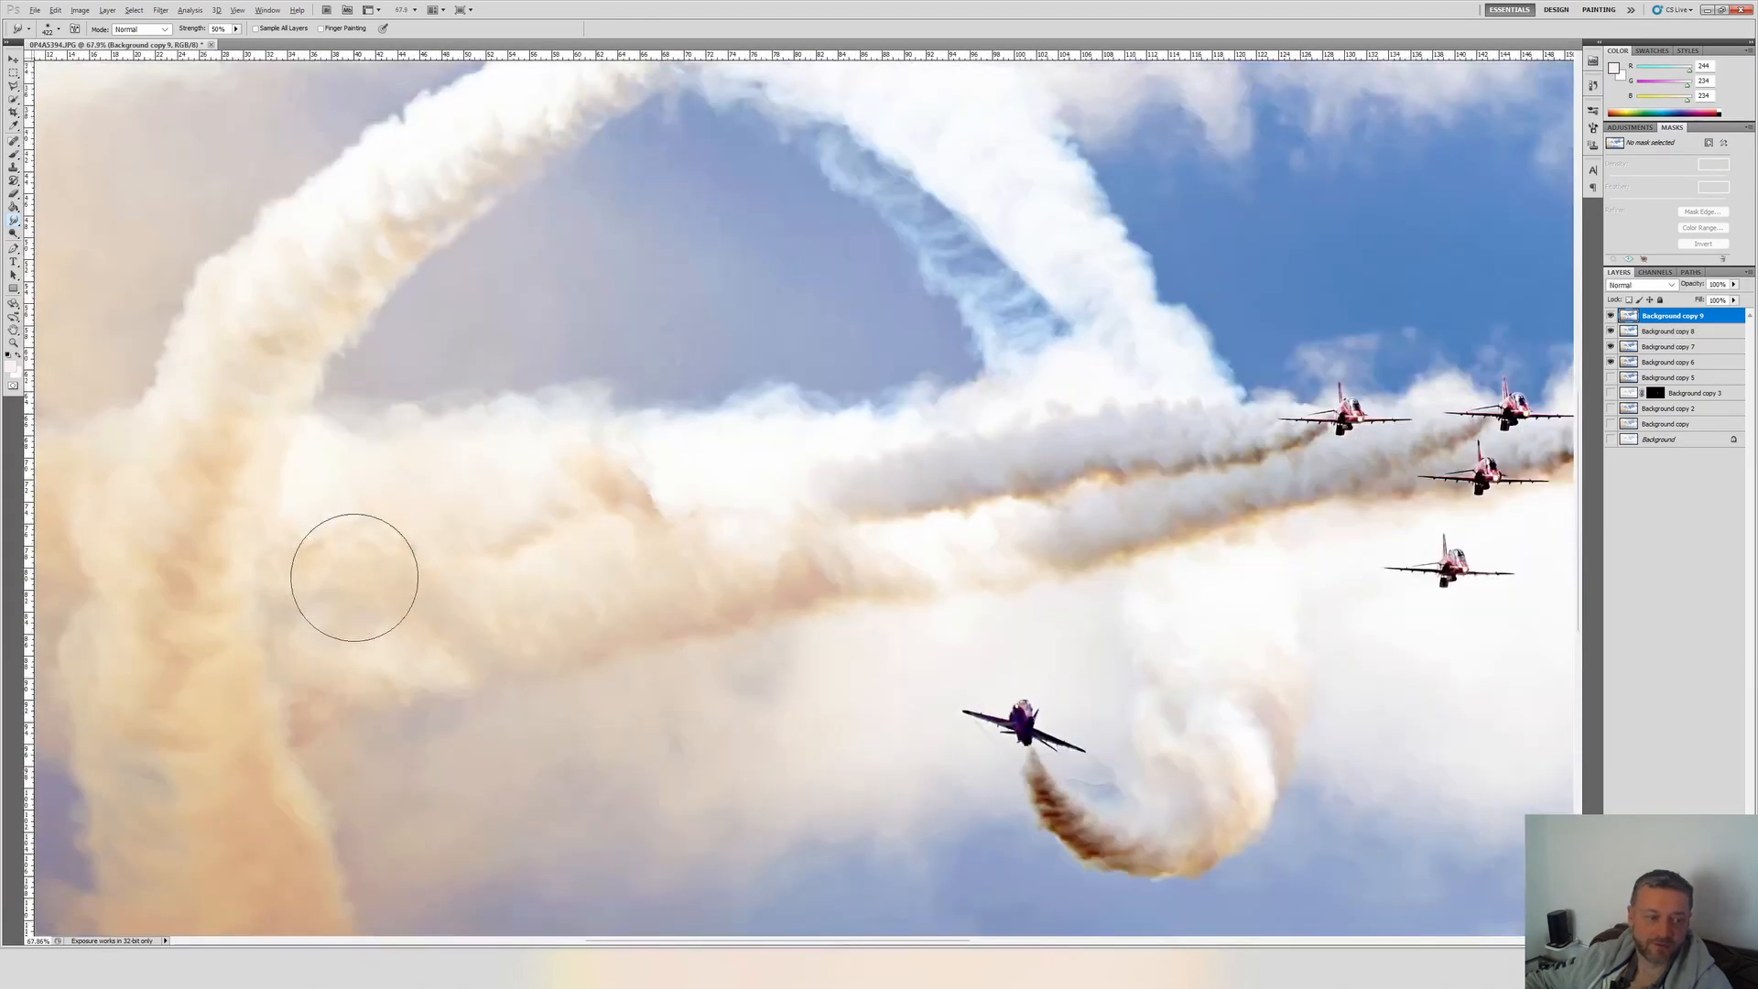
{"action": "scroll", "coordinate": [785, 491], "scroll_direction": "down", "scroll_amount": 2}
{"action": "scroll", "coordinate": [804, 478], "scroll_direction": "down", "scroll_amount": 1}
{"action": "scroll", "coordinate": [804, 479], "scroll_direction": "up", "scroll_amount": 1}
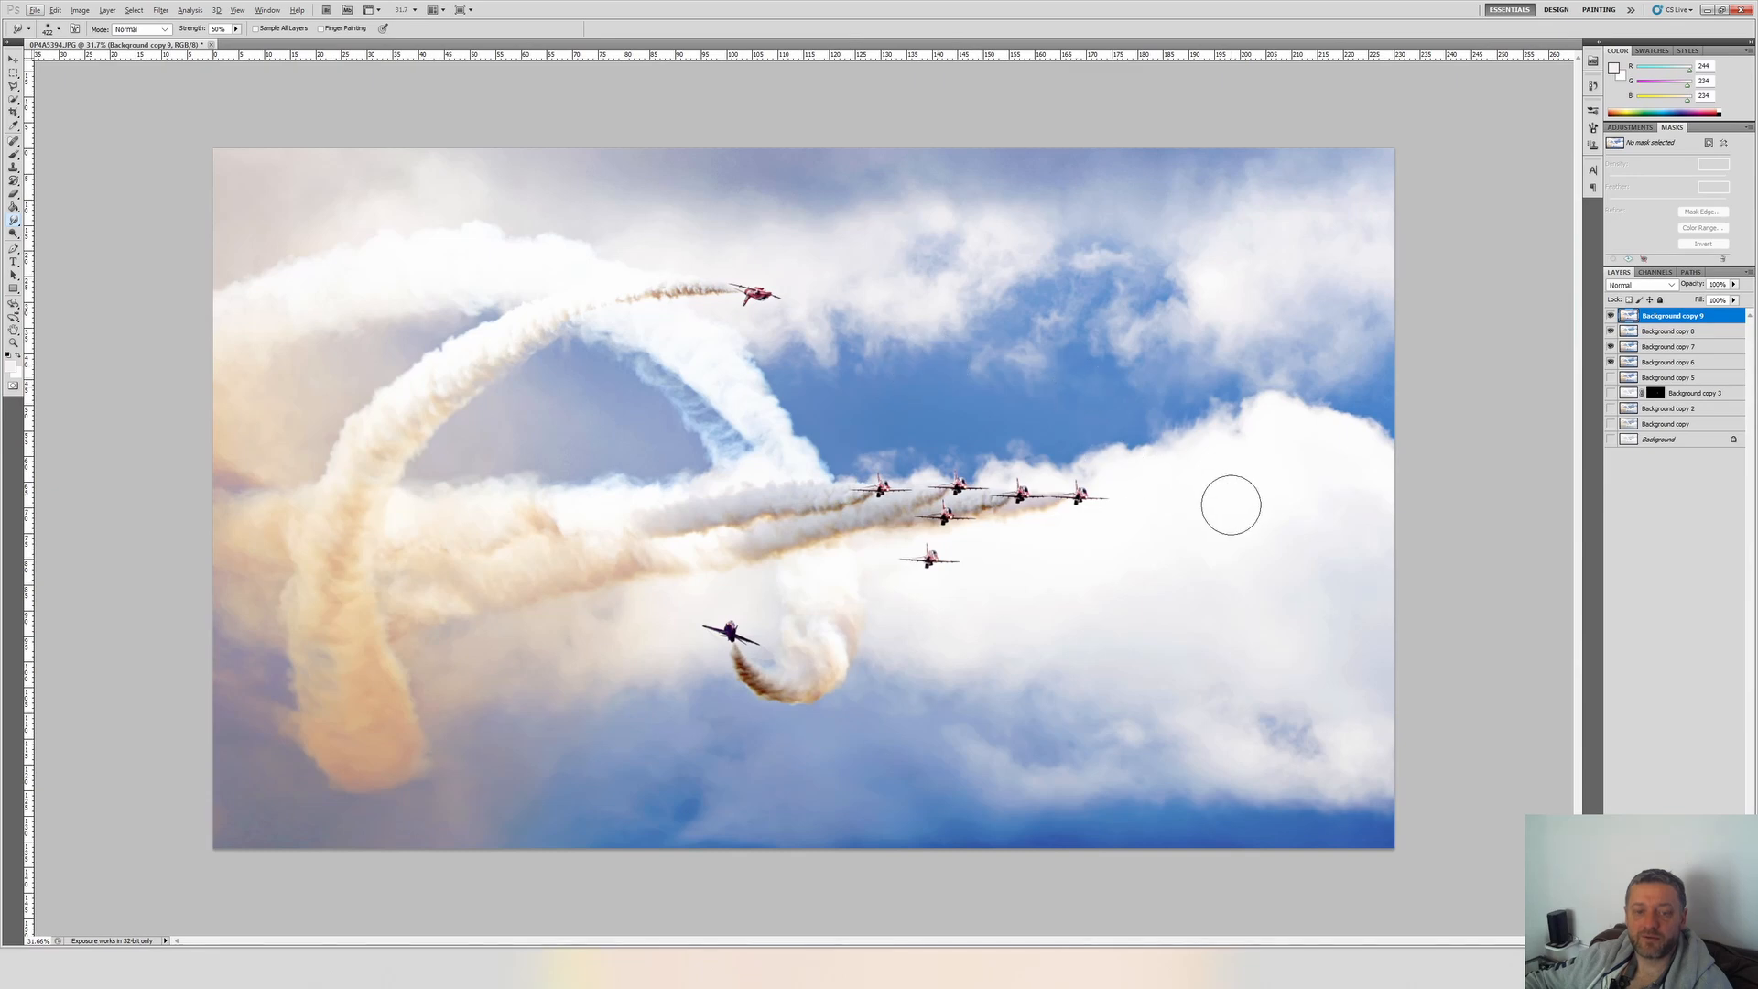
{"action": "scroll", "coordinate": [1199, 476], "scroll_direction": "down", "scroll_amount": 1}
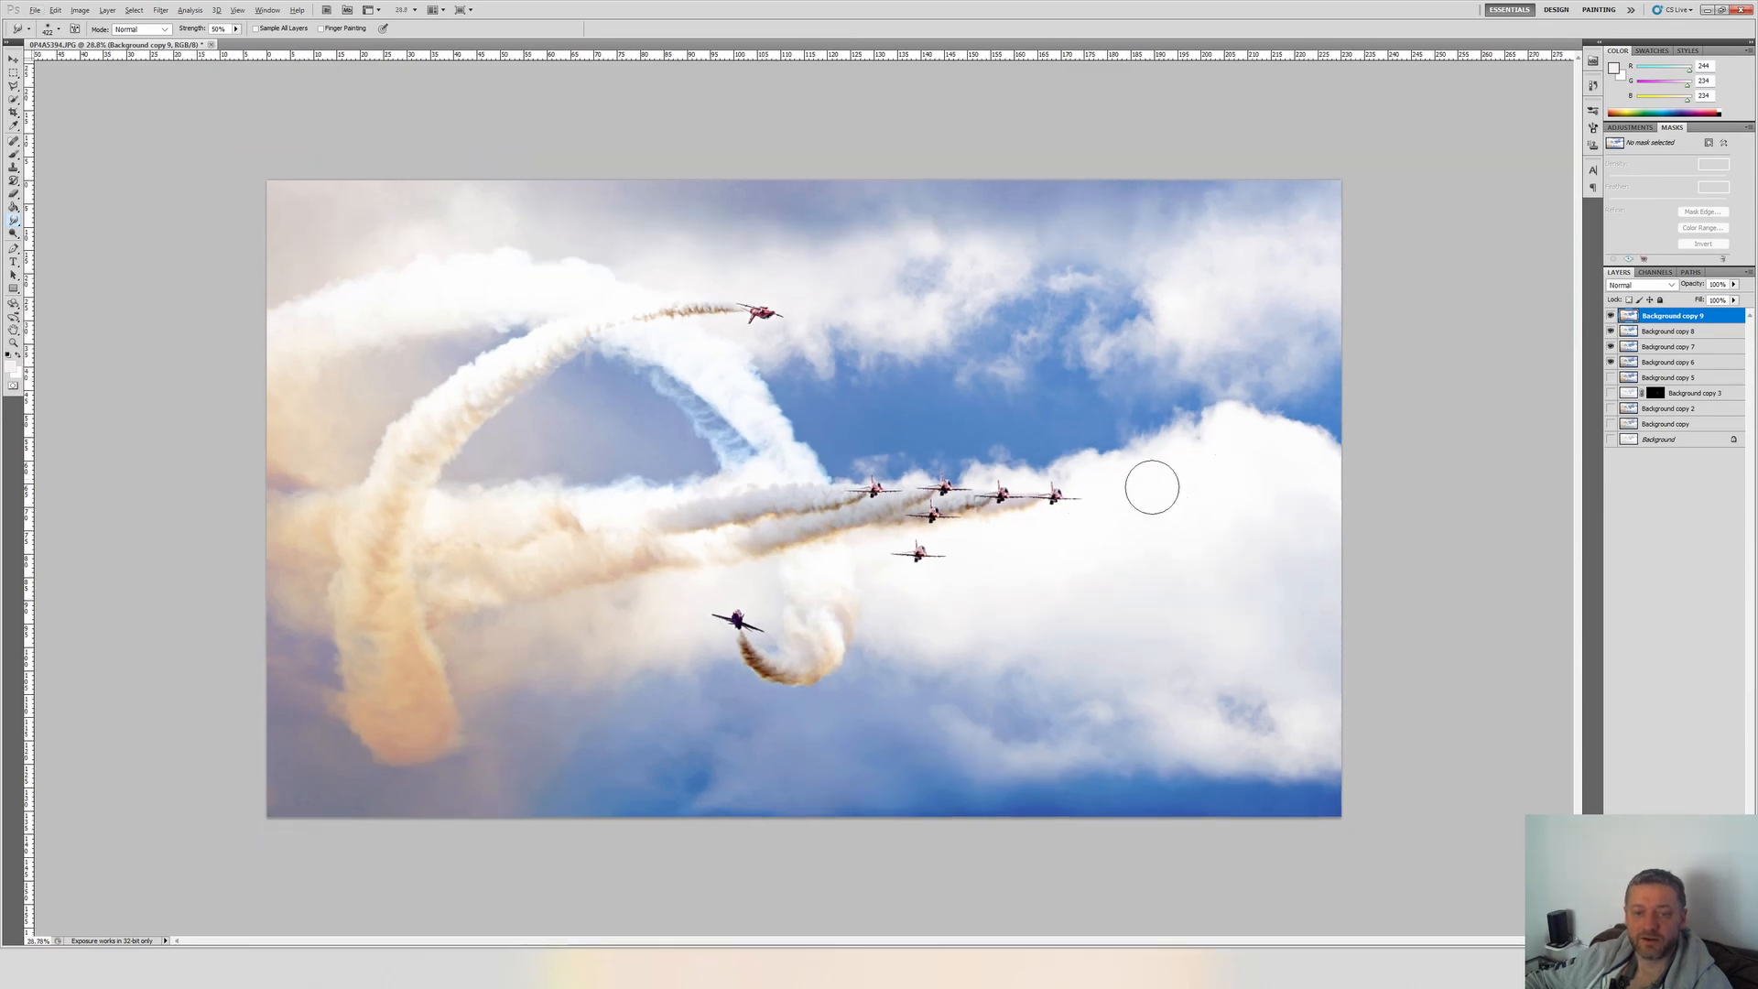
{"action": "scroll", "coordinate": [973, 518], "scroll_direction": "up", "scroll_amount": 5}
{"action": "scroll", "coordinate": [1048, 491], "scroll_direction": "up", "scroll_amount": 4}
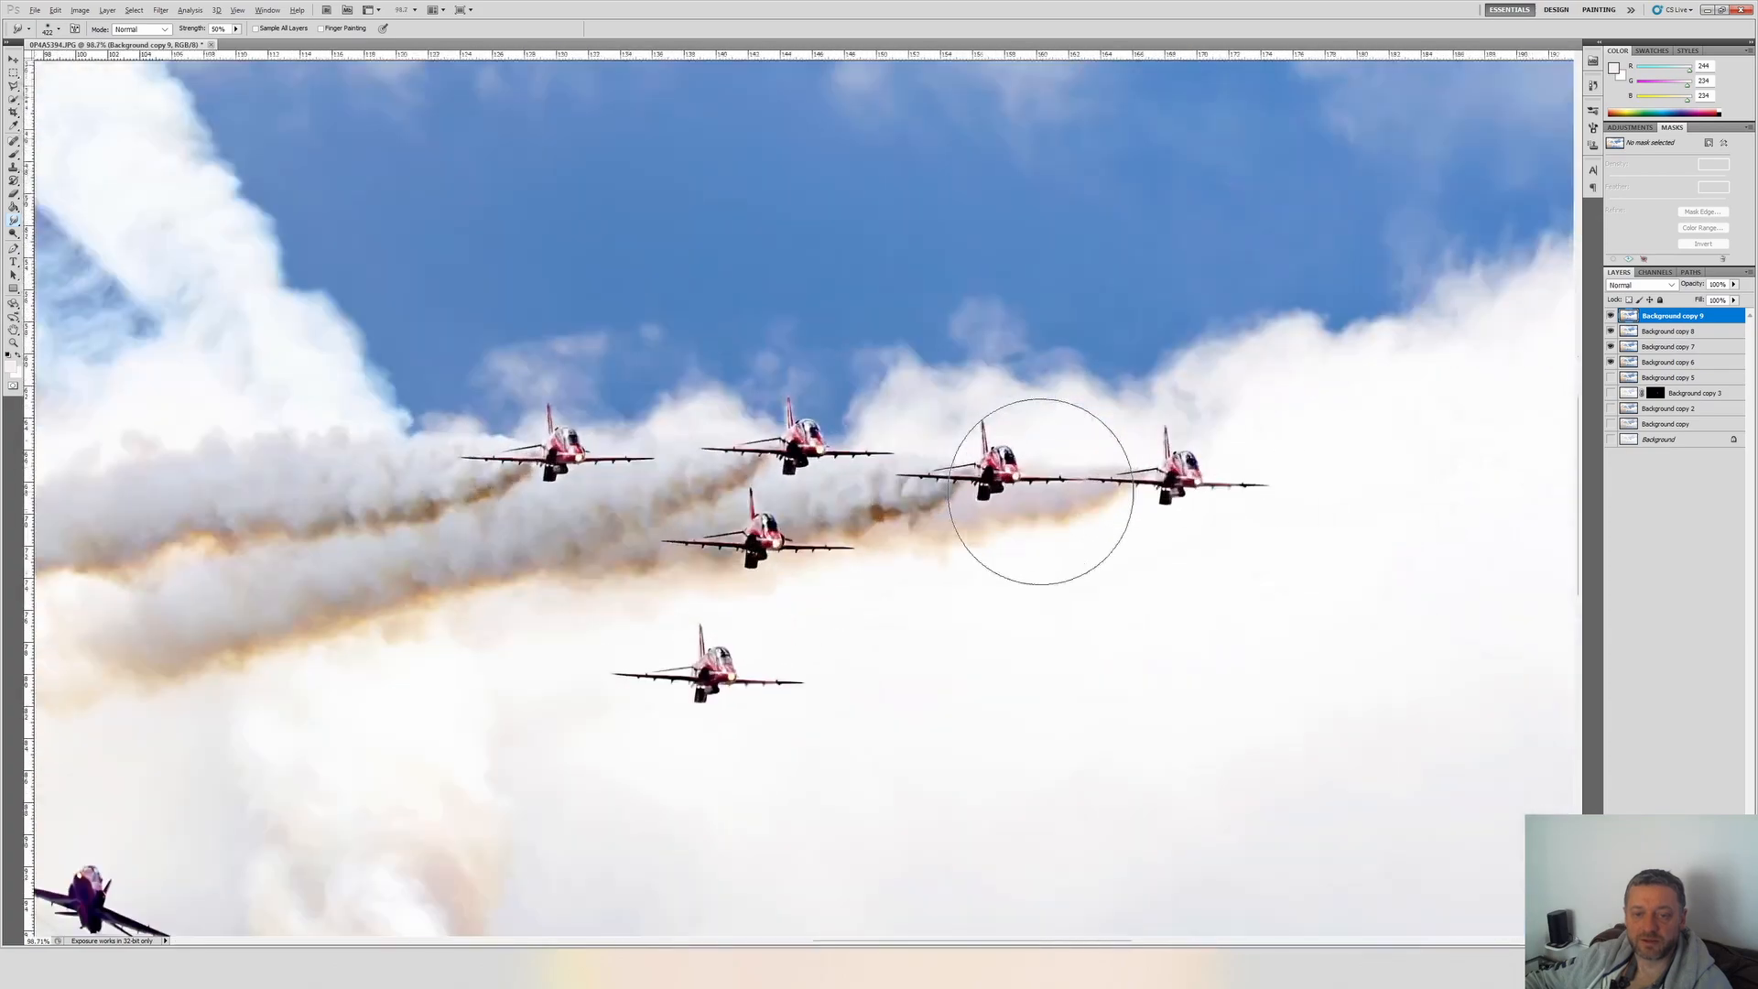
{"action": "scroll", "coordinate": [1040, 492], "scroll_direction": "down", "scroll_amount": 4}
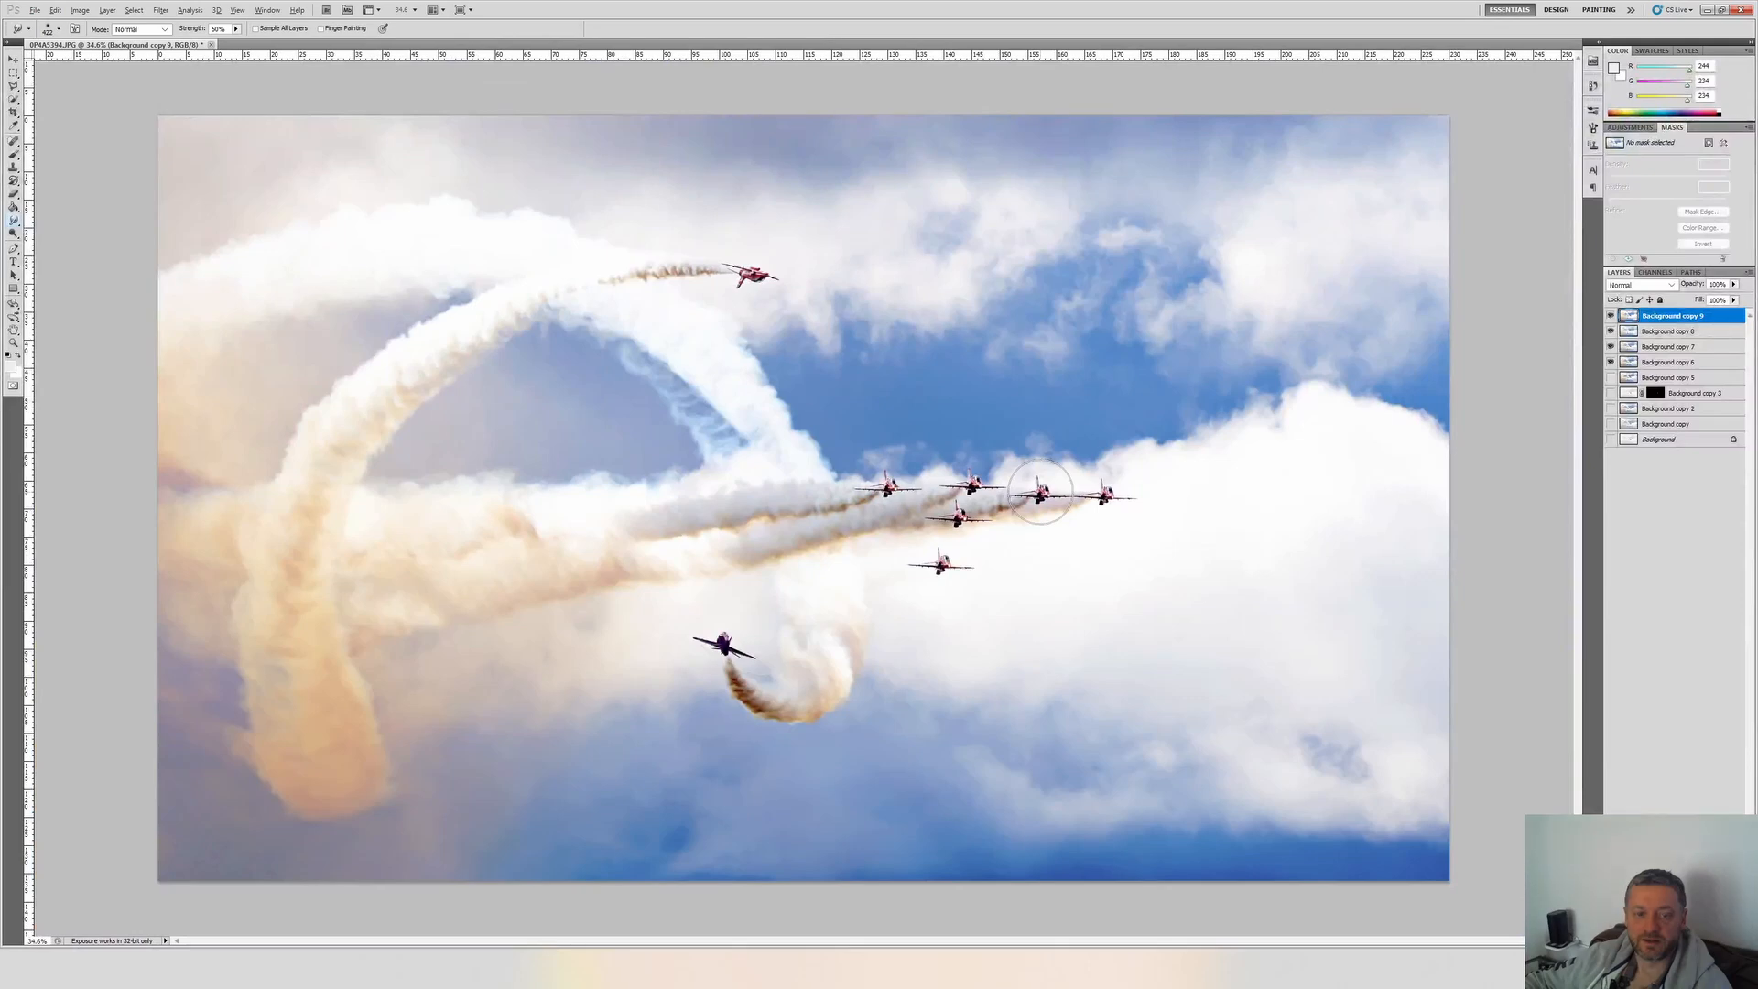
{"action": "scroll", "coordinate": [1040, 492], "scroll_direction": "down", "scroll_amount": 1}
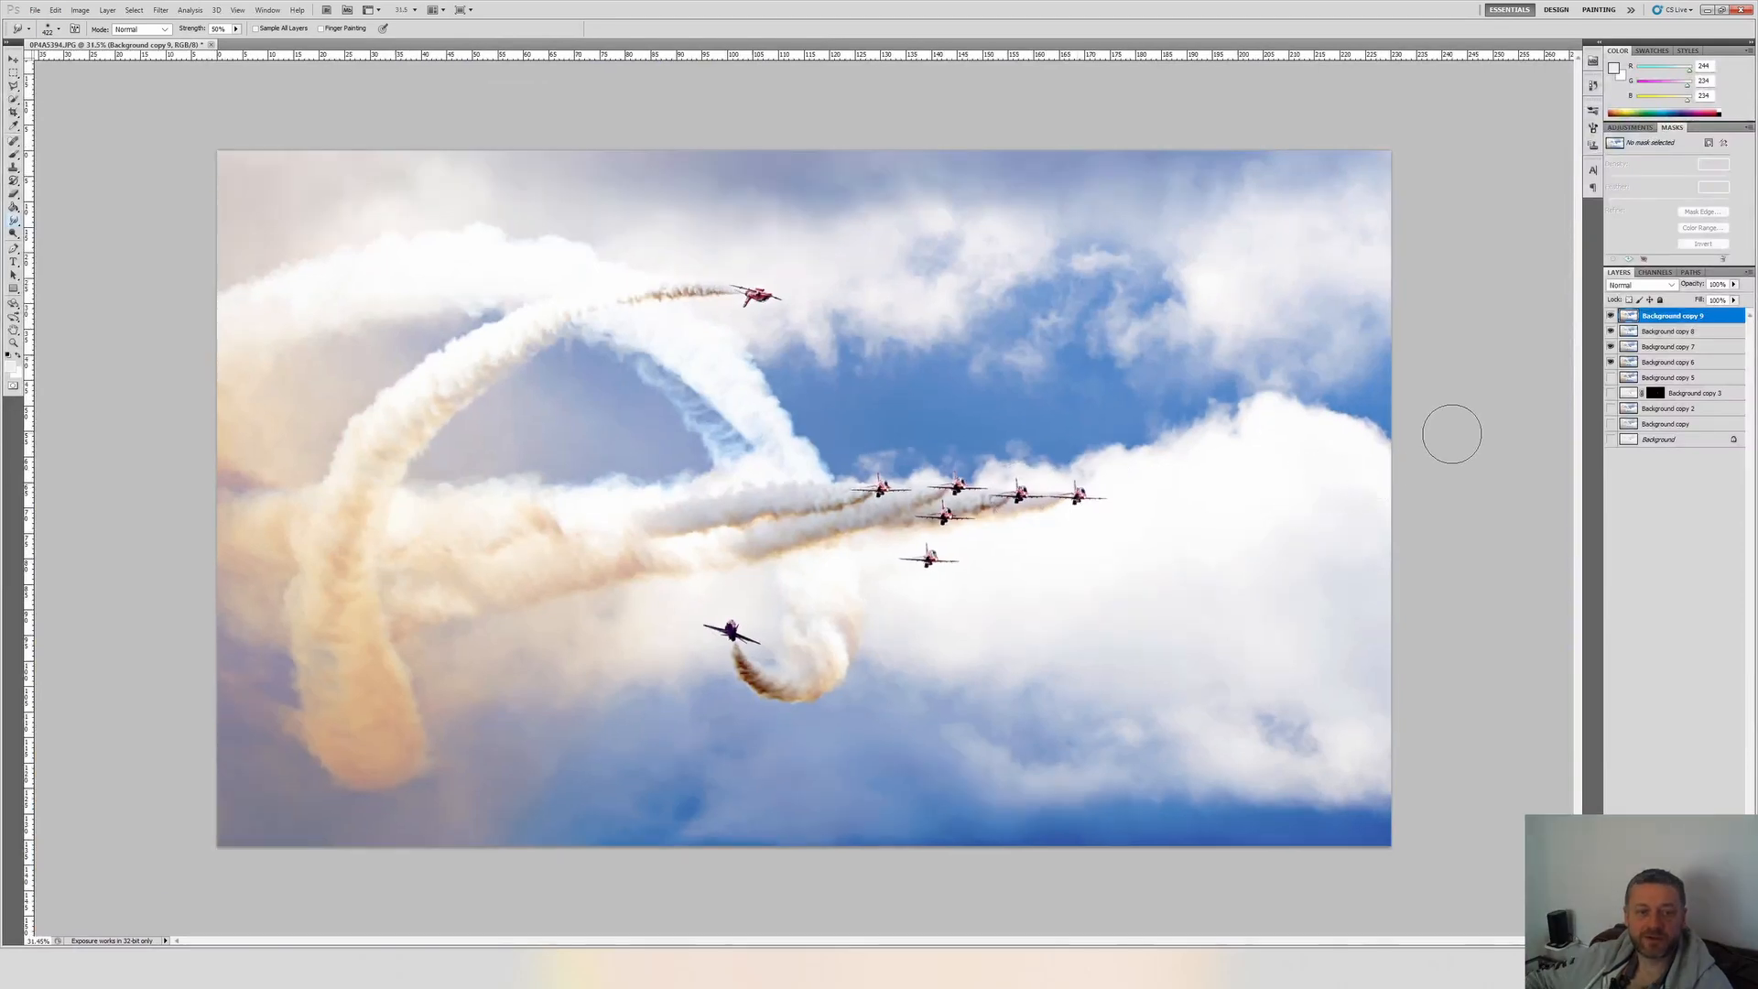